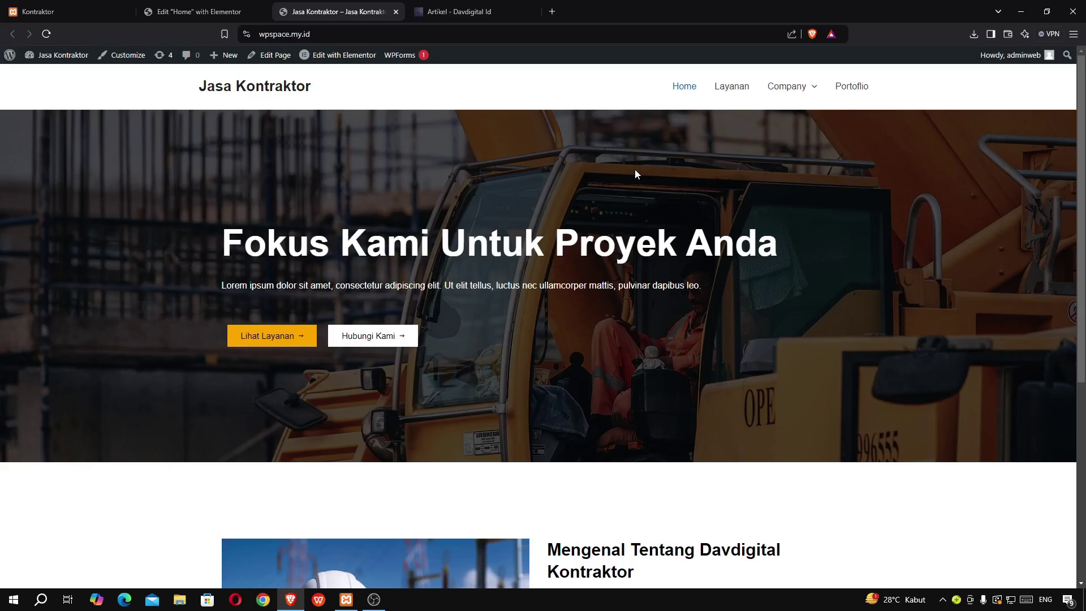
# Examine the finished Kontraktor reference page's sections and compare them with the Jasa Kontraktor home page built so far
pyautogui.scroll(-1, 634, 169)
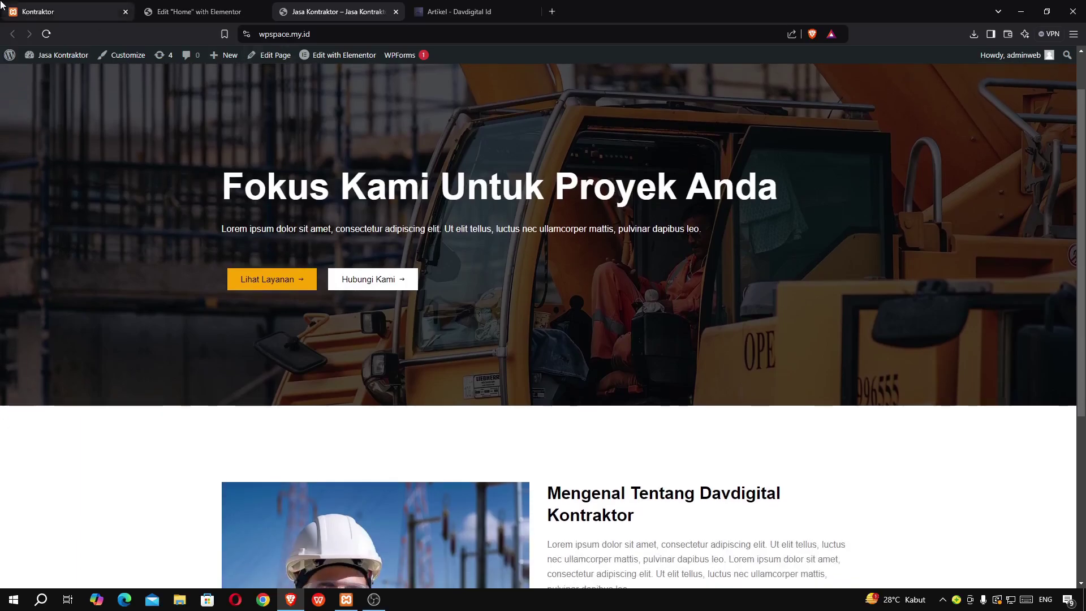
pyautogui.click(27, 13)
pyautogui.scroll(4, 528, 259)
pyautogui.scroll(-2, 530, 263)
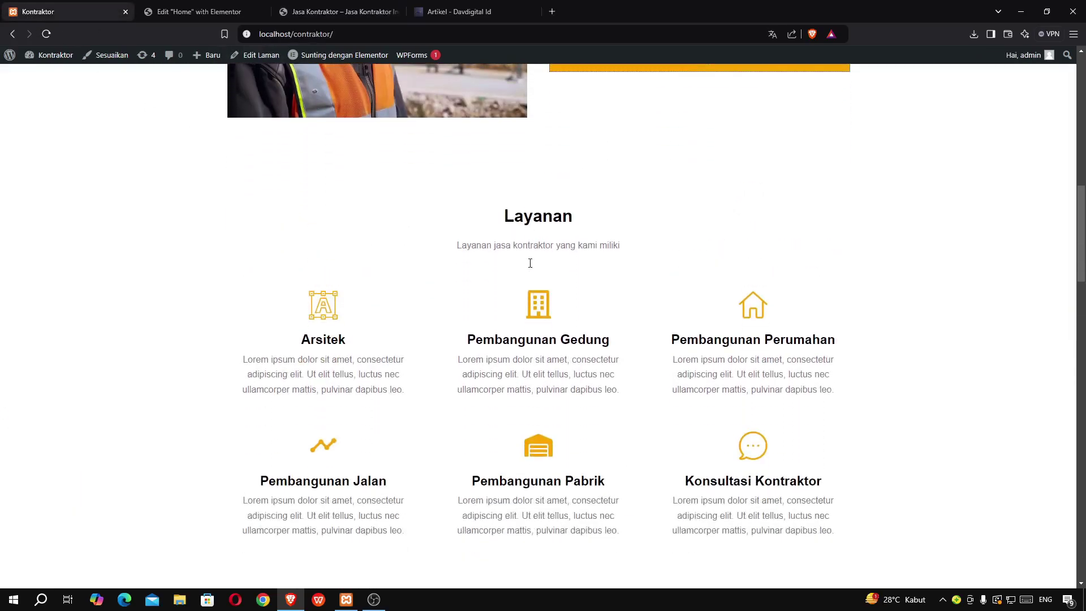
pyautogui.scroll(-14, 545, 244)
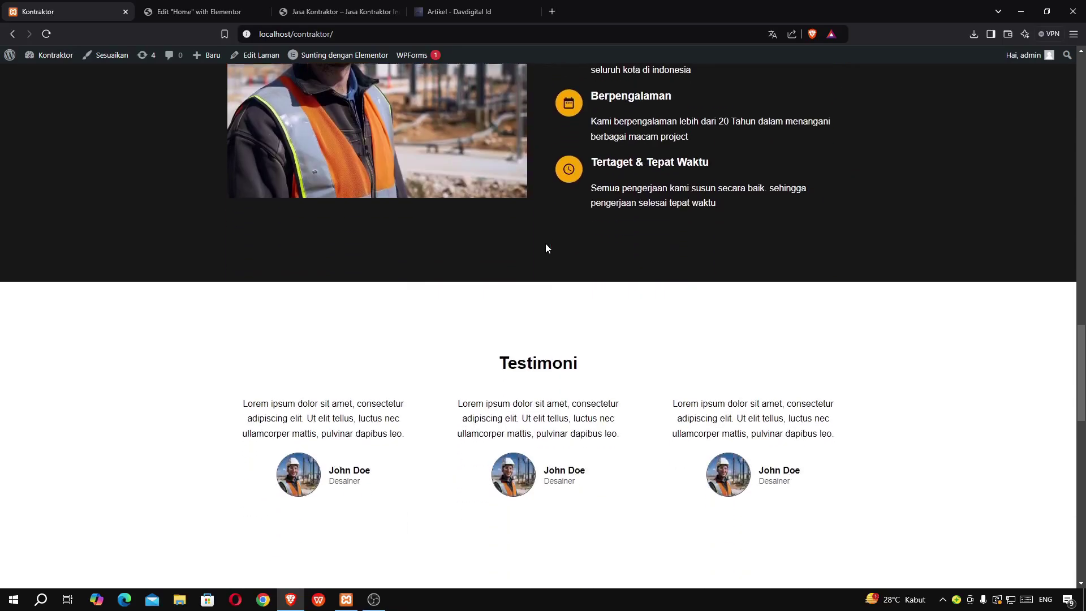
pyautogui.scroll(11, 545, 248)
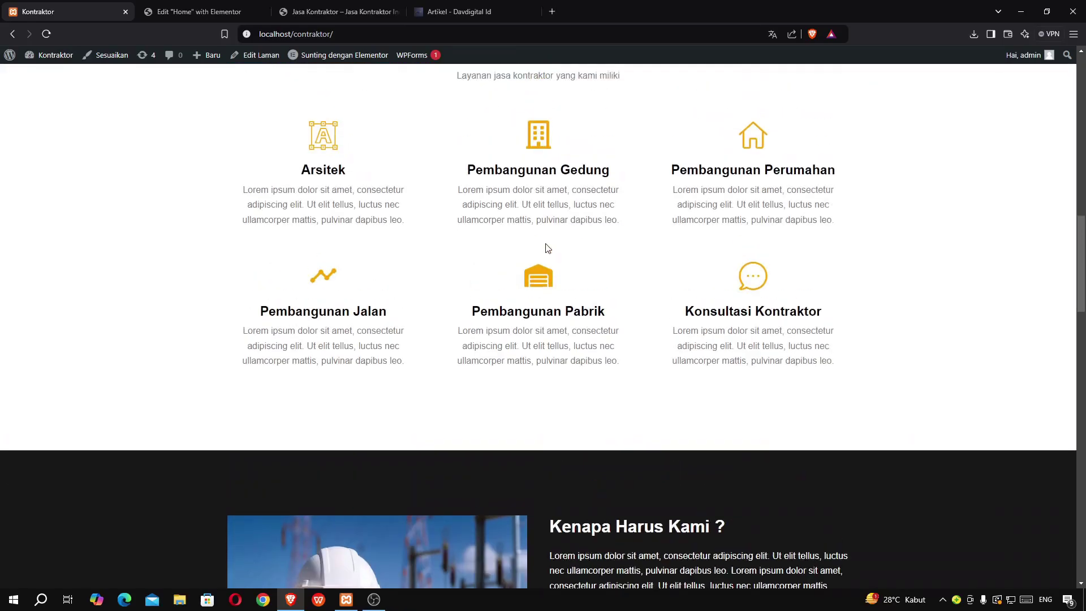
pyautogui.scroll(3, 546, 248)
pyautogui.click(298, 13)
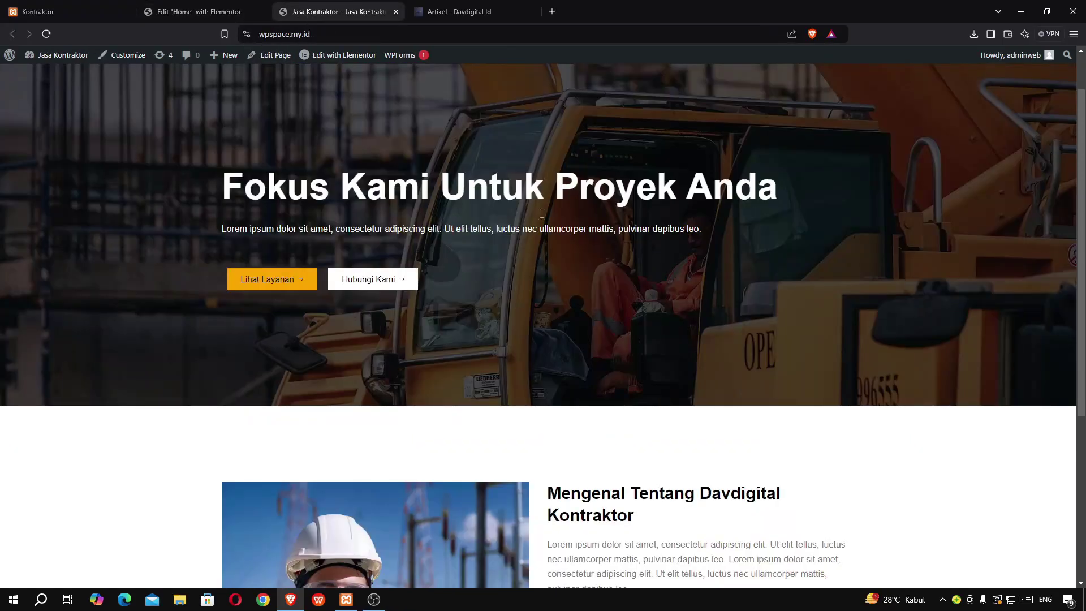
pyautogui.scroll(-6, 608, 280)
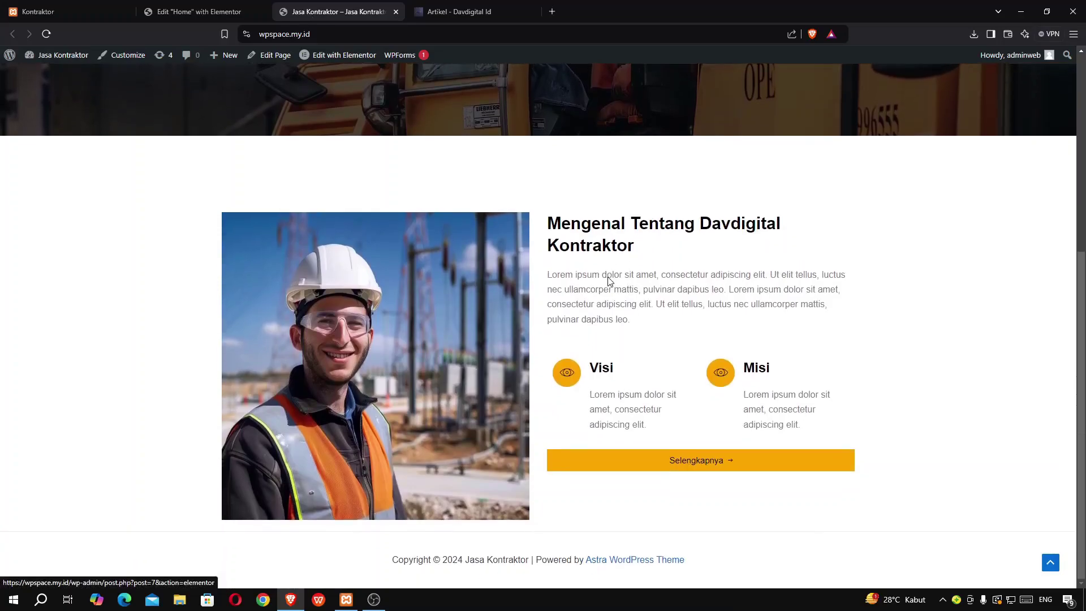
pyautogui.scroll(5, 591, 319)
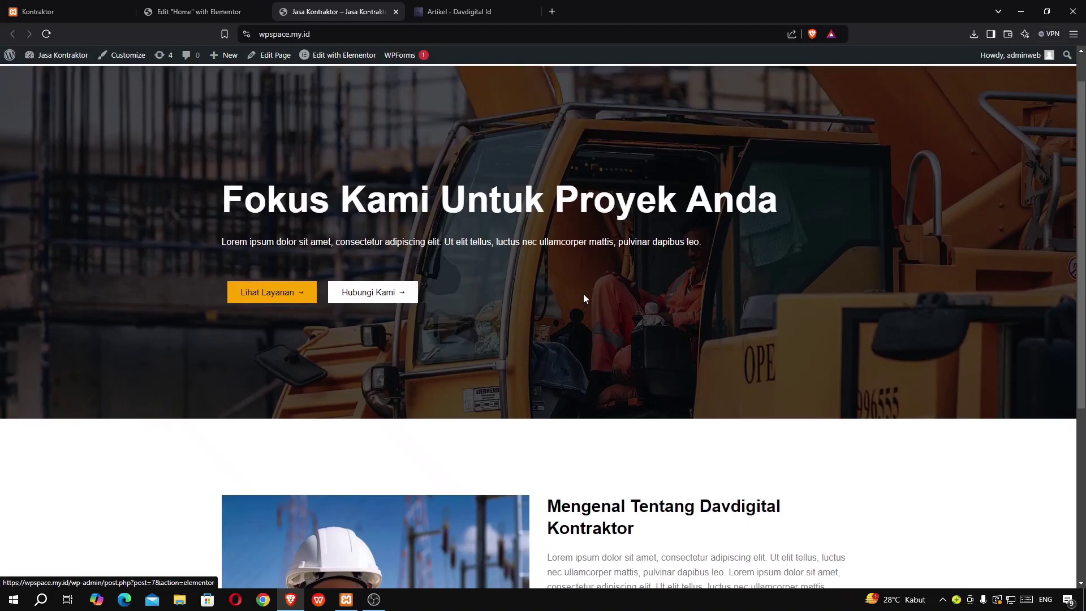
pyautogui.scroll(1, 584, 298)
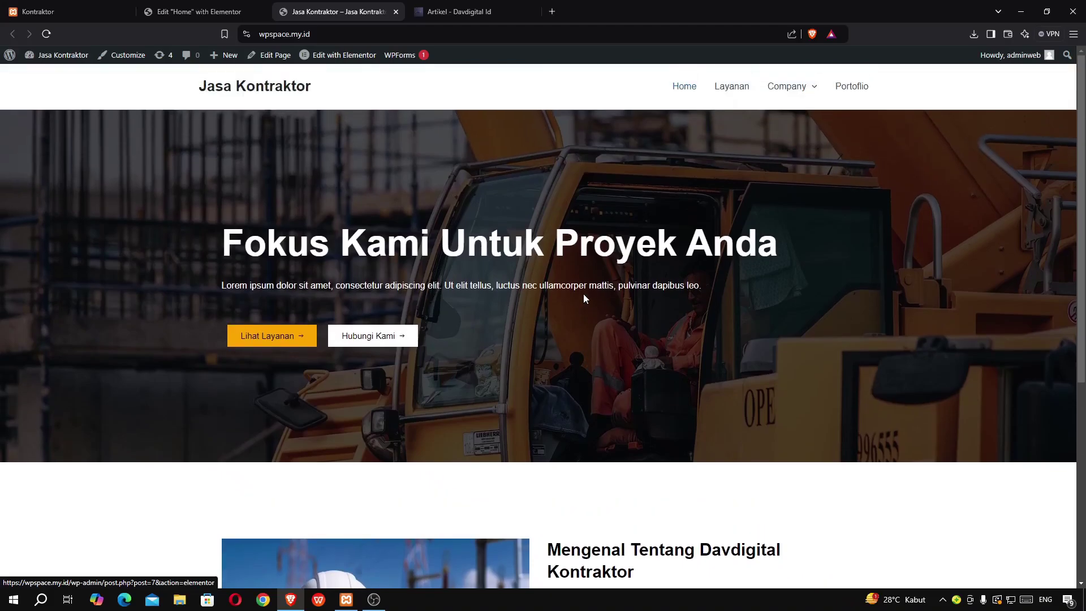
# Filter the Davdigital article list by the Landing Page category, then clear that filter
pyautogui.click(435, 13)
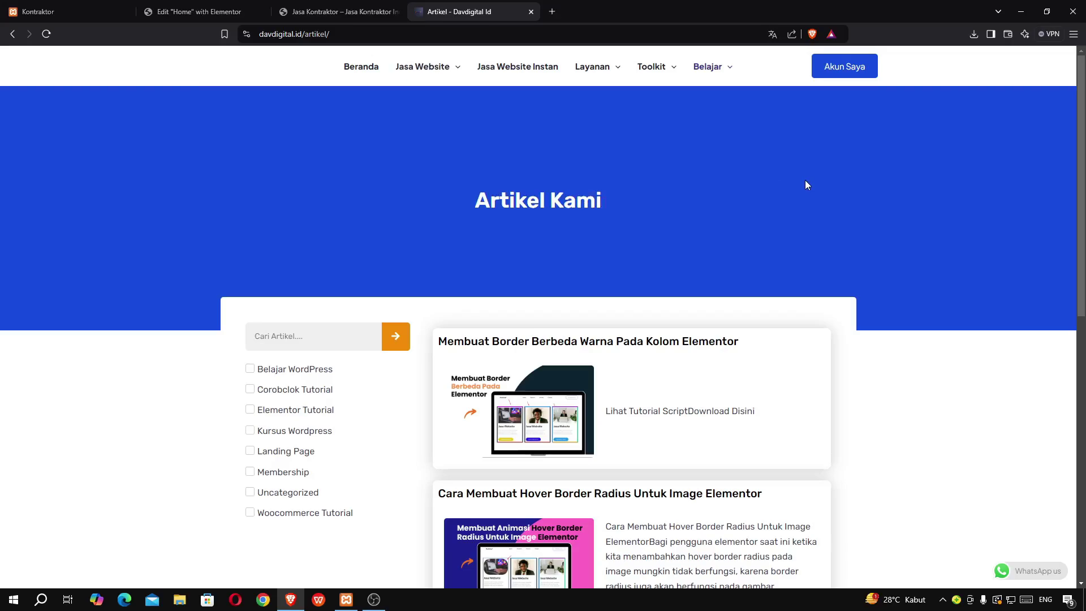
pyautogui.moveTo(716, 72)
pyautogui.click(292, 457)
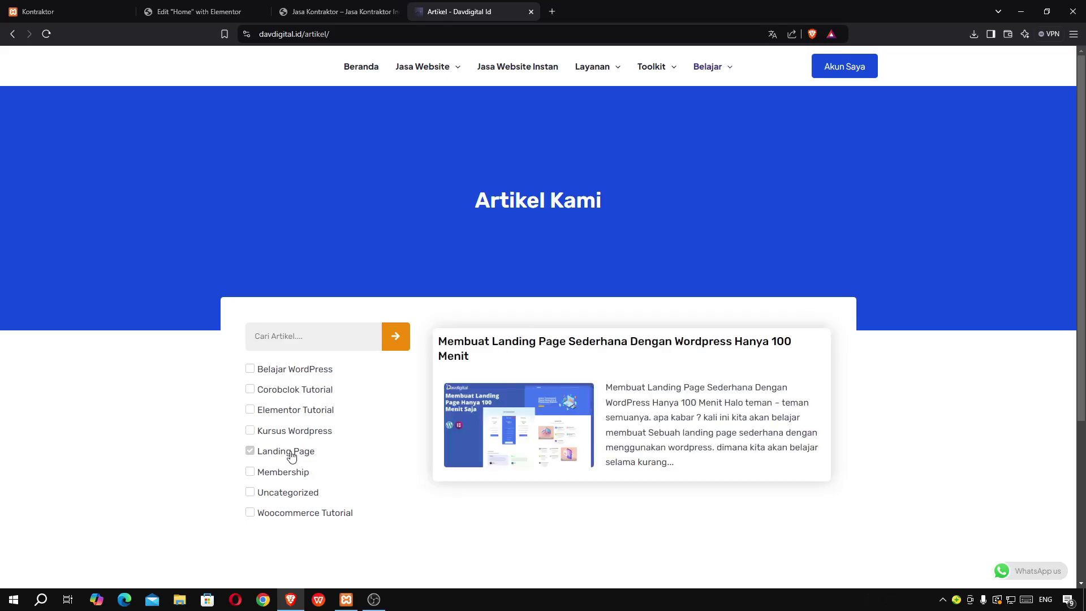
pyautogui.click(292, 456)
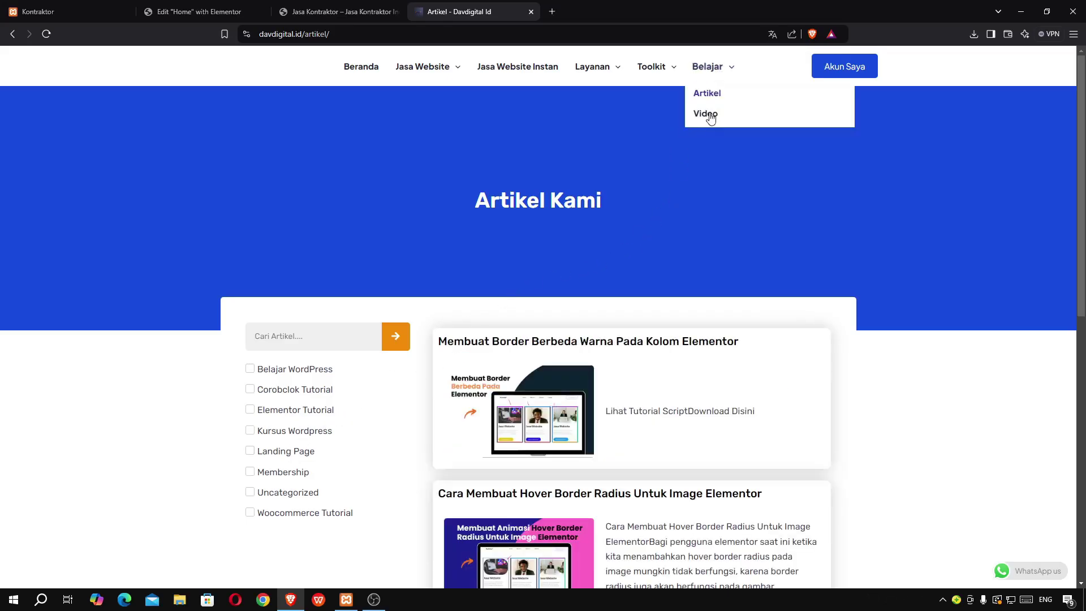
# Open Davdigital's video list, filter it by the Booking category and clear the filter
pyautogui.click(712, 118)
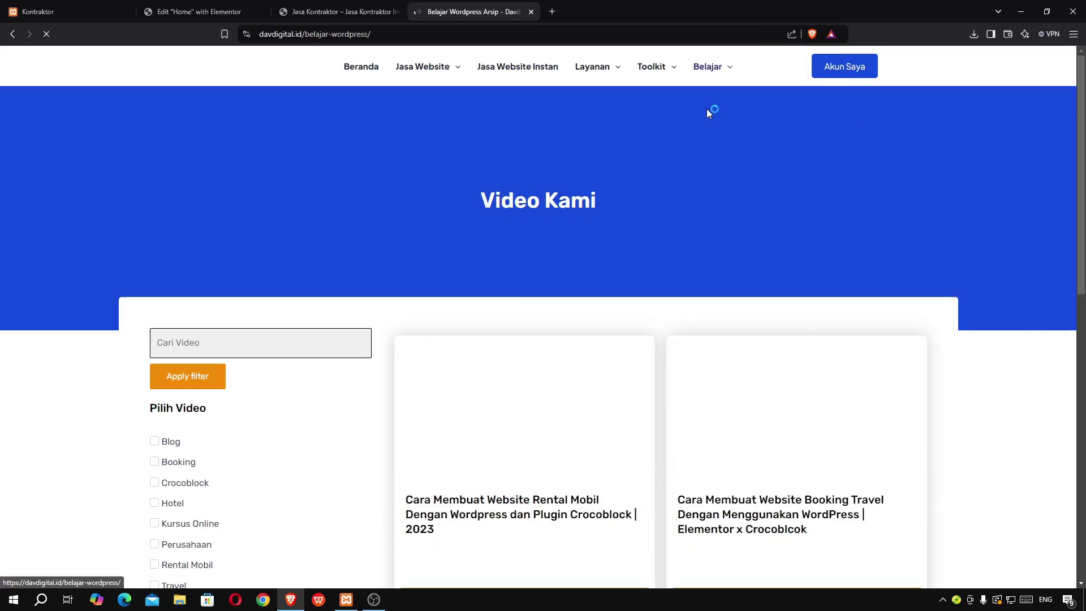
pyautogui.scroll(-5, 365, 299)
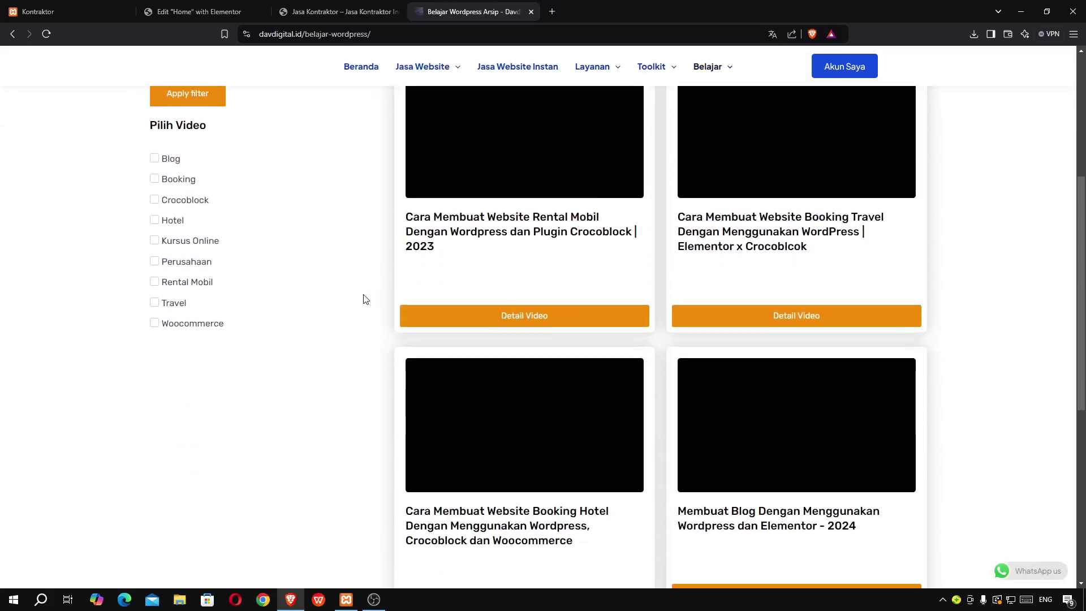
pyautogui.click(177, 180)
pyautogui.click(175, 199)
pyautogui.click(162, 201)
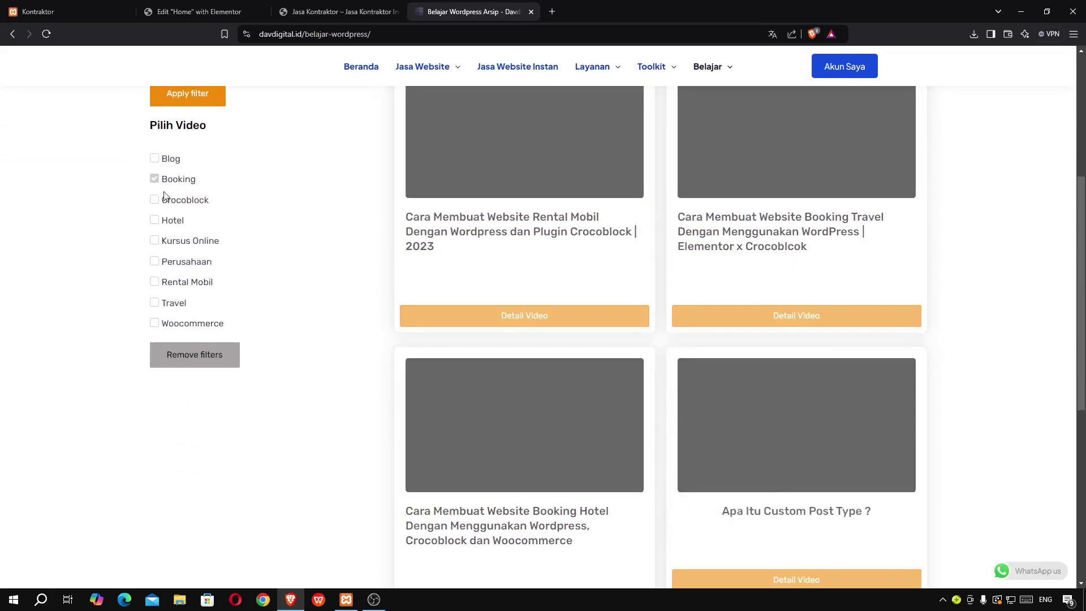
pyautogui.click(173, 182)
pyautogui.scroll(2, 671, 237)
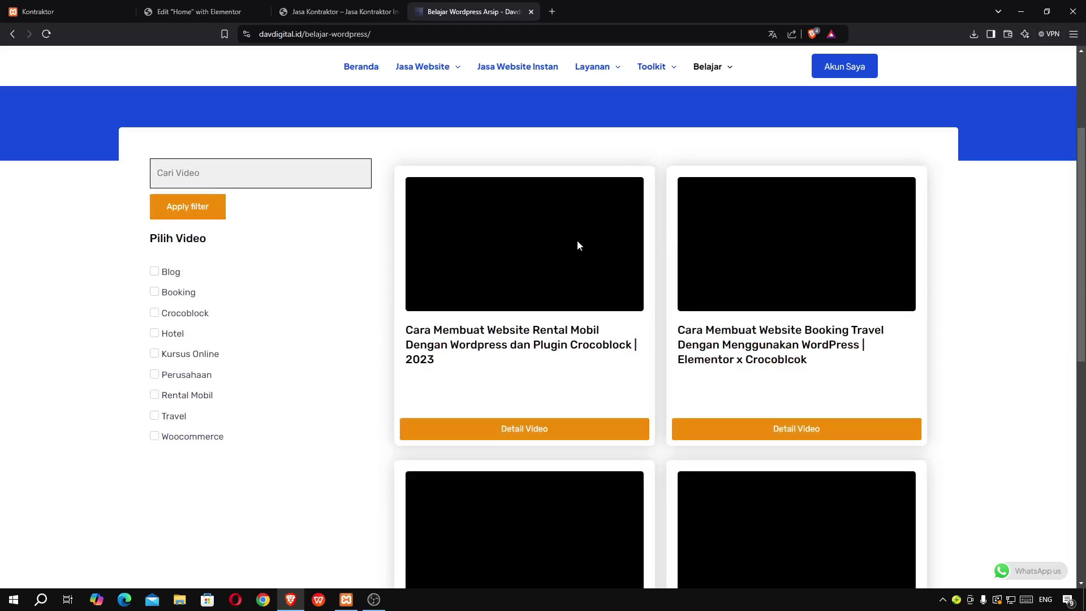
# Look over the Toolkit and Jasa Website options on the Davdigital site and close that page
pyautogui.moveTo(650, 68)
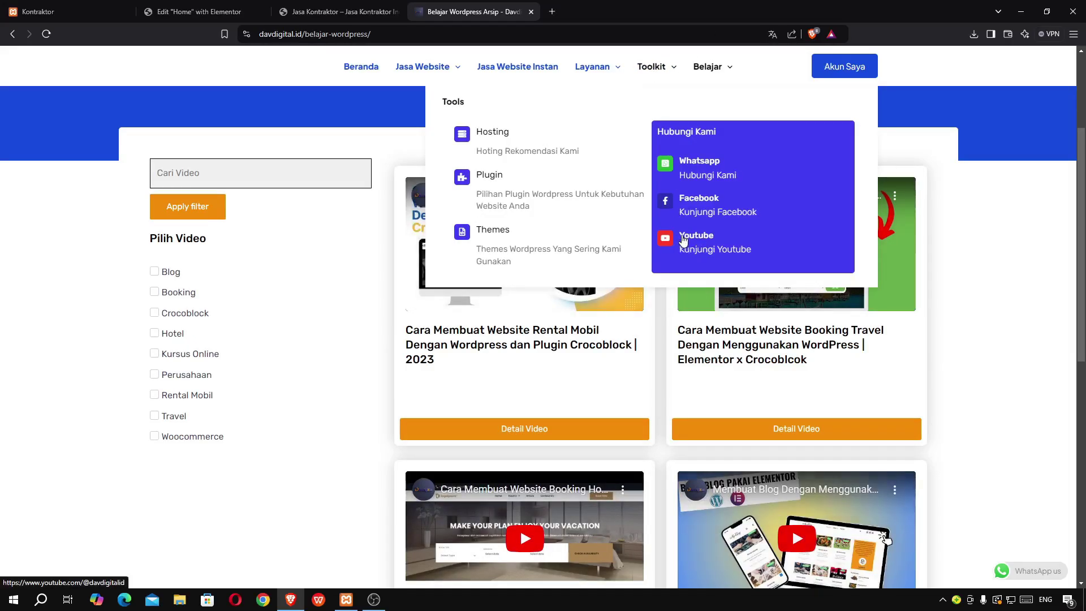
pyautogui.scroll(3, 352, 116)
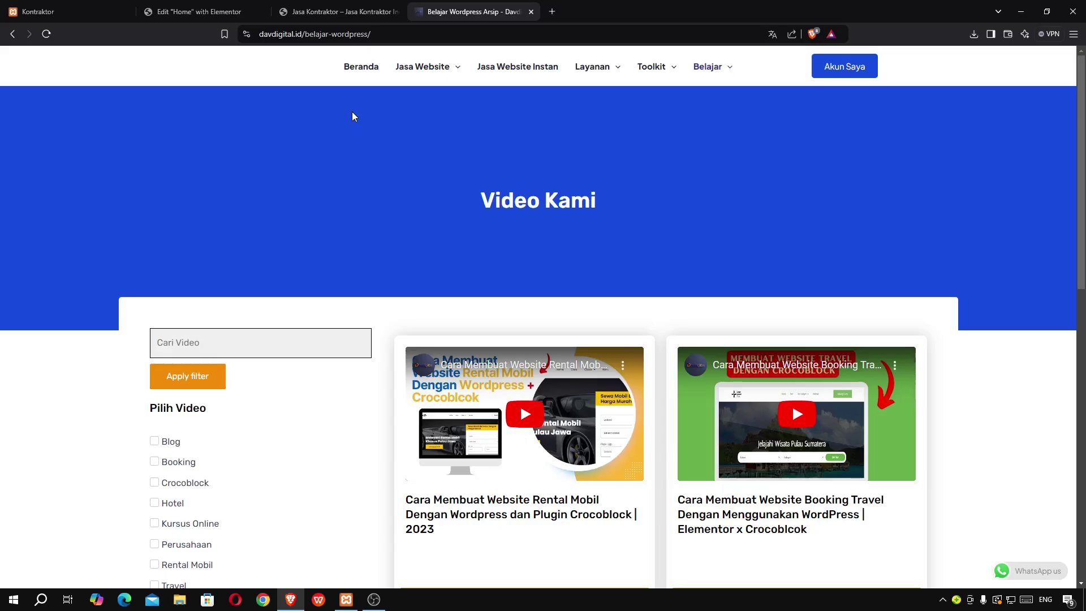
pyautogui.moveTo(413, 77)
pyautogui.click(530, 12)
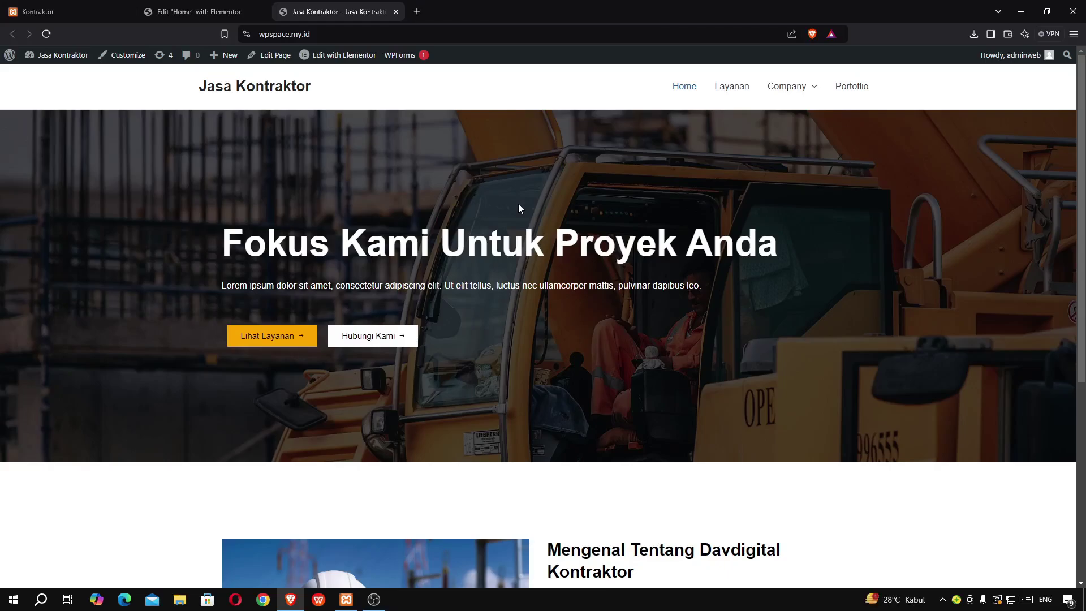
# In the Home page's Elementor editor, add a single-column flexbox container below the about section
pyautogui.scroll(-3, 519, 206)
pyautogui.scroll(3, 519, 206)
pyautogui.scroll(-2, 519, 206)
pyautogui.scroll(-5, 518, 205)
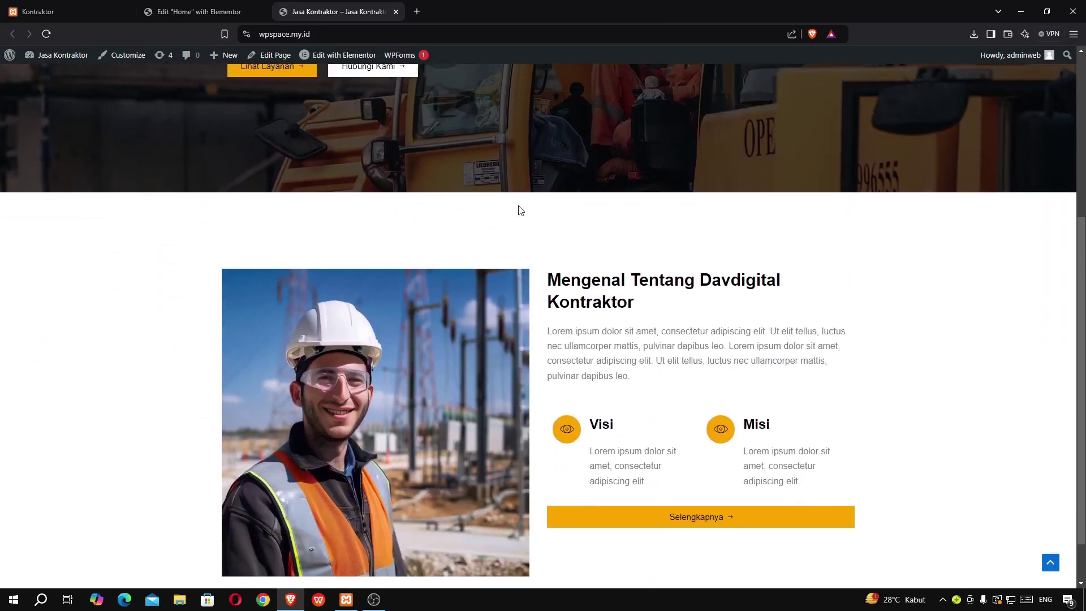
pyautogui.click(235, 12)
pyautogui.scroll(-5, 556, 300)
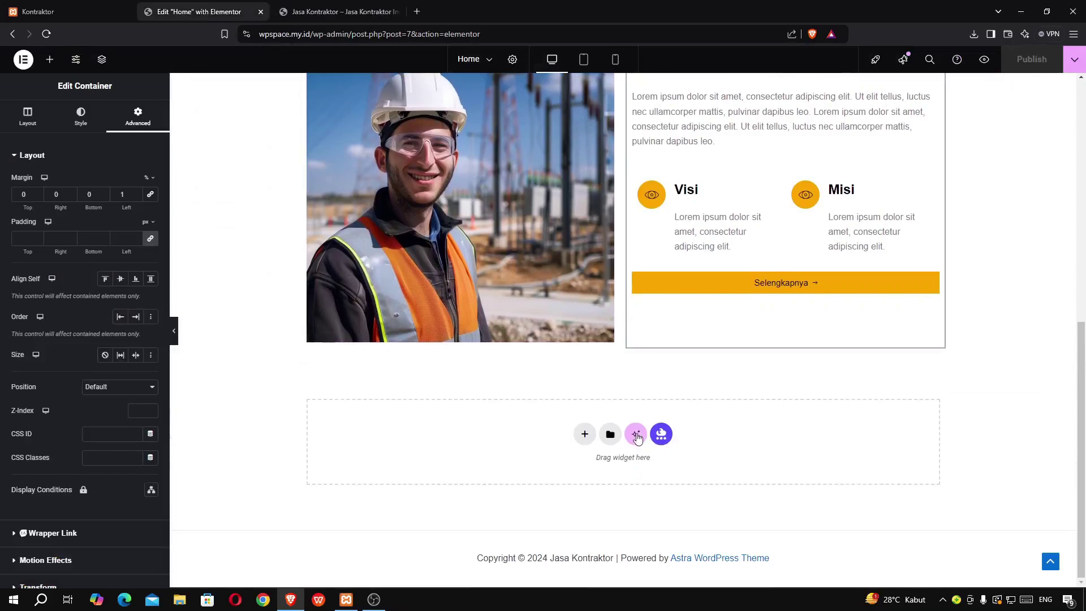
pyautogui.click(584, 433)
pyautogui.click(581, 470)
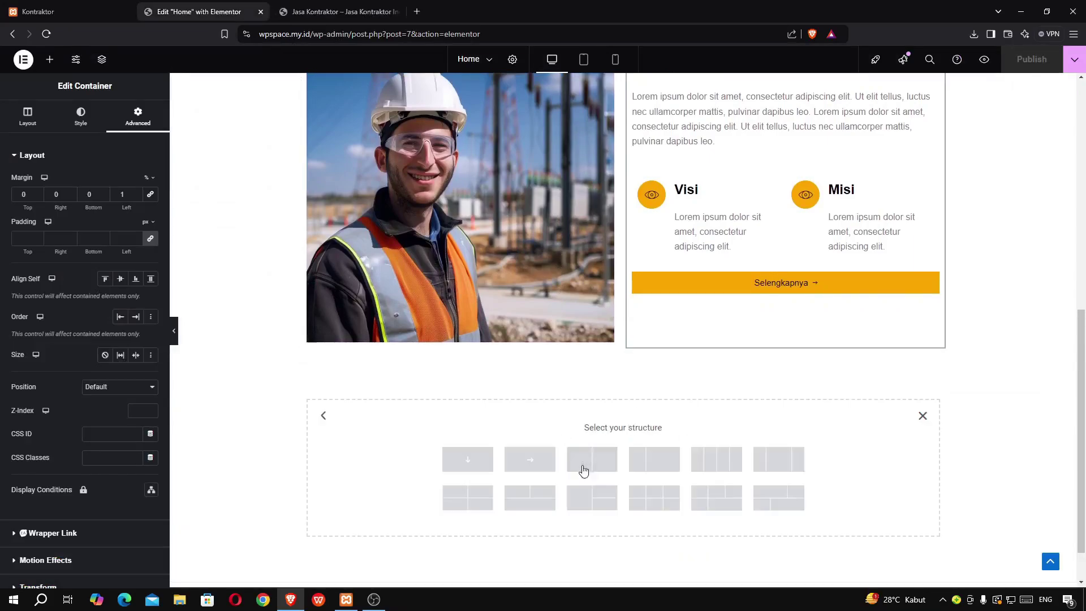
pyautogui.click(482, 465)
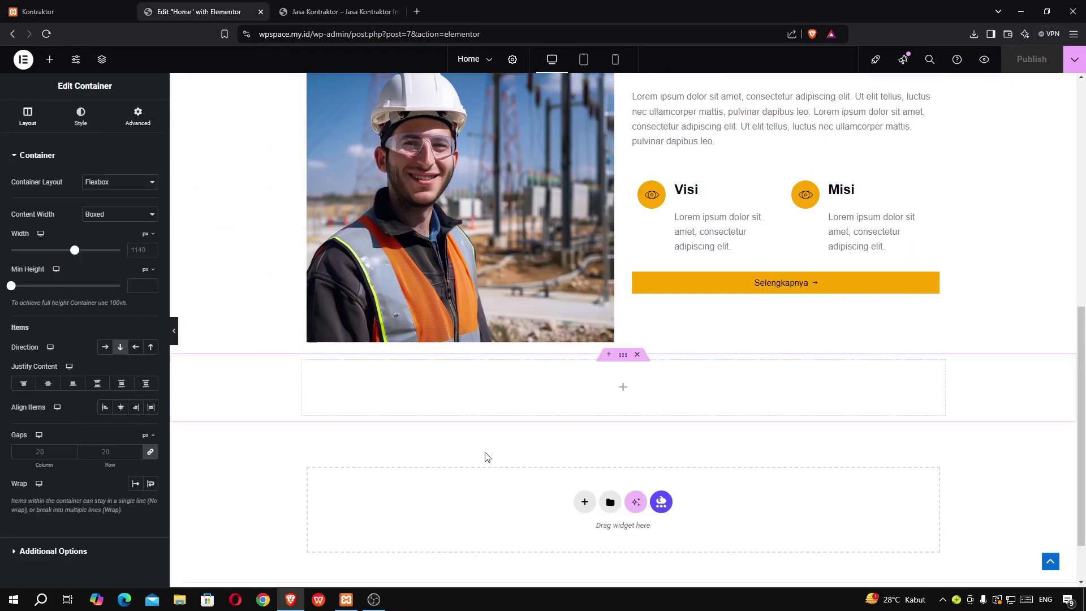
# Unlink the new container's margin values, switch their unit to percent and set the top margin to 6%
pyautogui.click(138, 117)
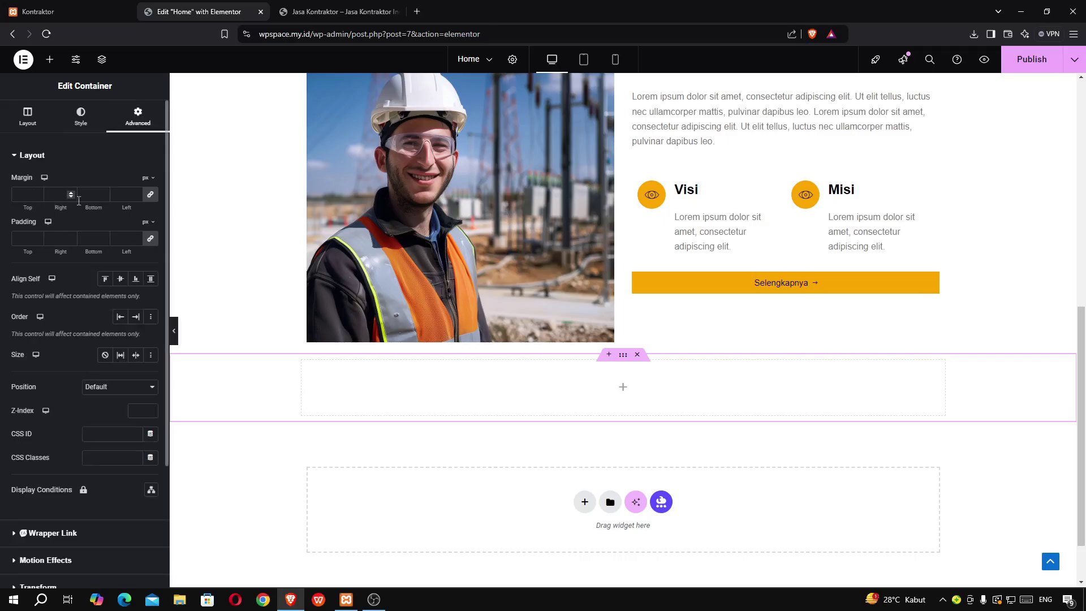
pyautogui.click(150, 195)
pyautogui.click(148, 178)
pyautogui.click(143, 196)
pyautogui.click(26, 196)
pyautogui.write('6')
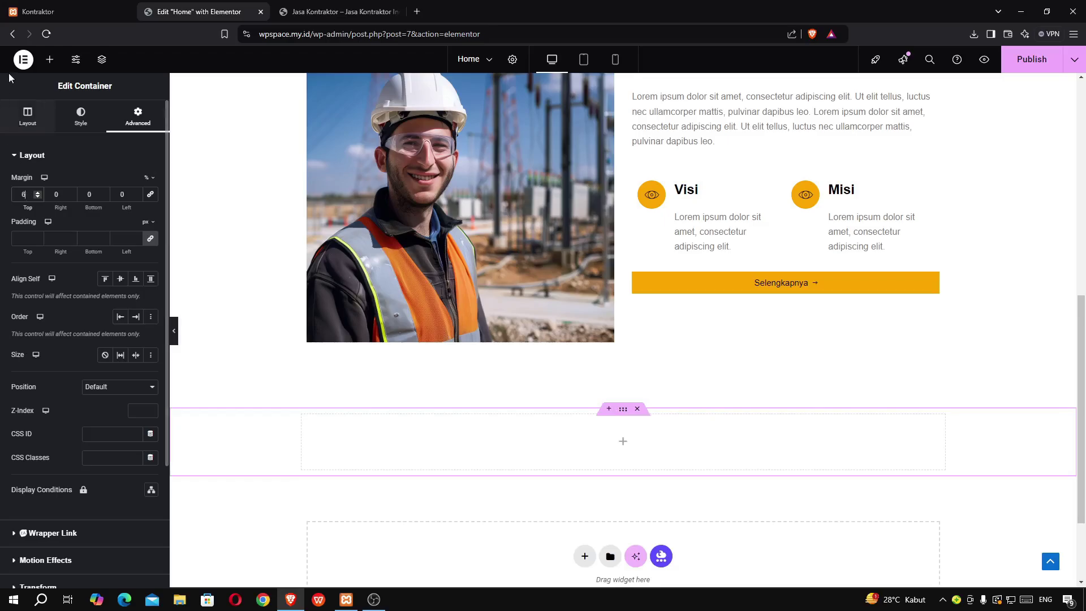
# Check the reference page's services section, then add a Heading widget to the new container with the title "Layanan"
pyautogui.click(38, 11)
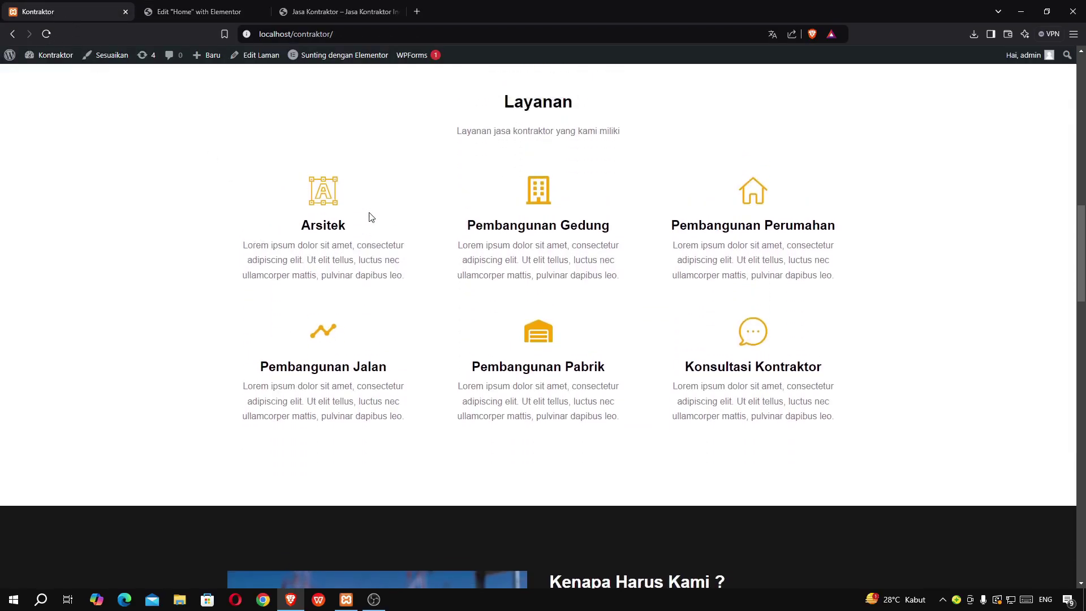
pyautogui.click(195, 16)
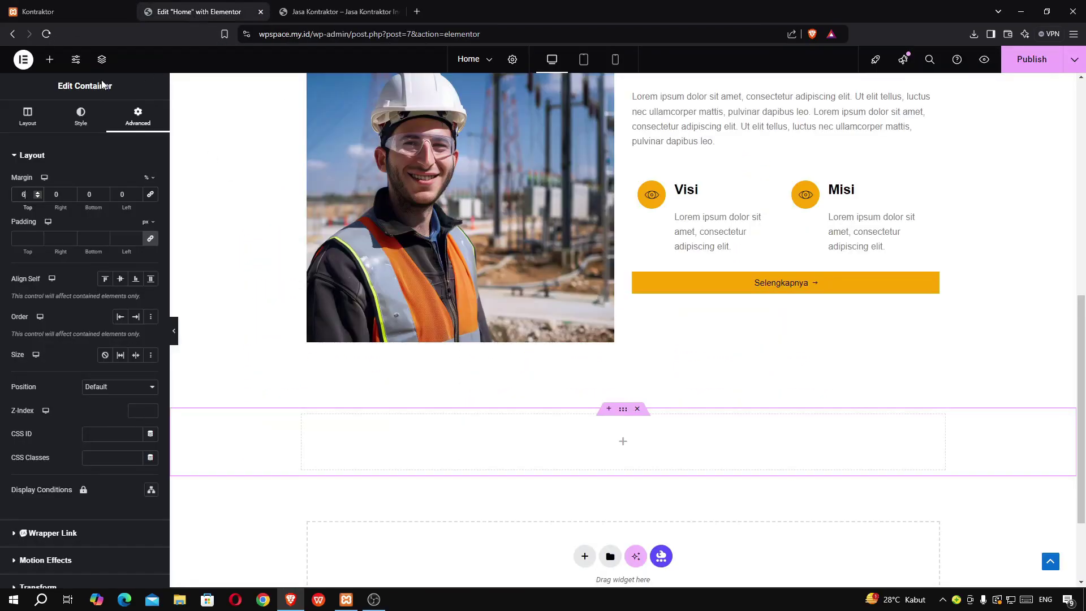
pyautogui.click(49, 60)
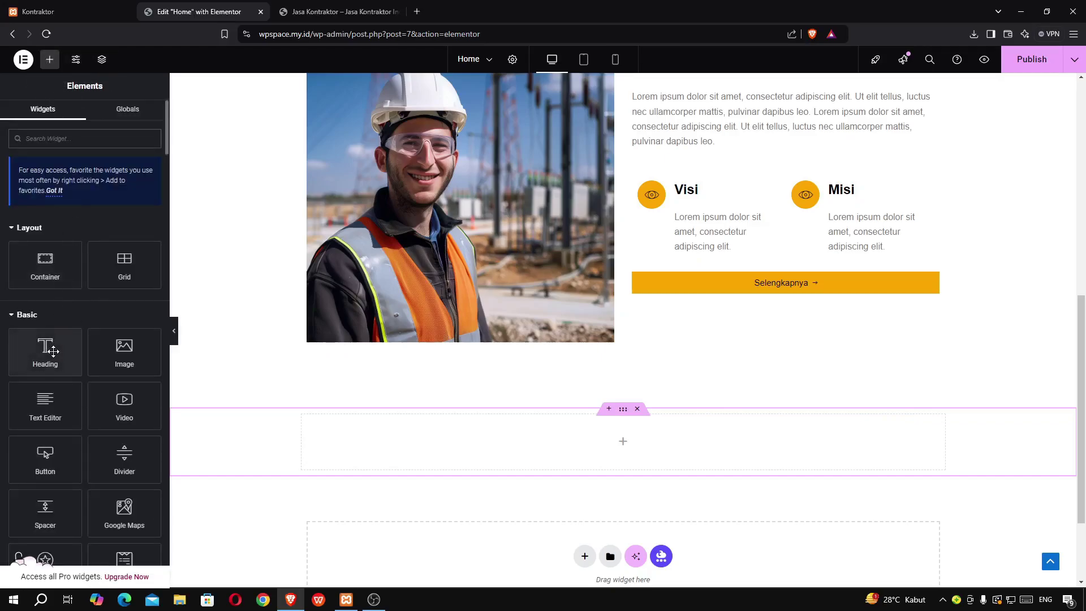
pyautogui.moveTo(45, 348); pyautogui.dragTo(406, 405)
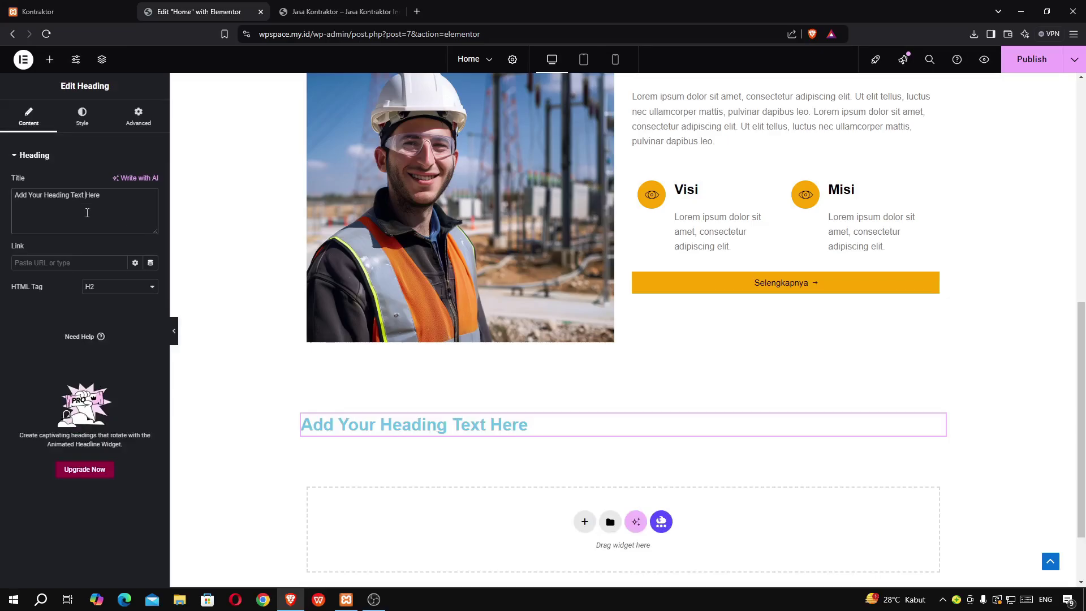
pyautogui.tripleClick(87, 213)
pyautogui.write('Layanban')
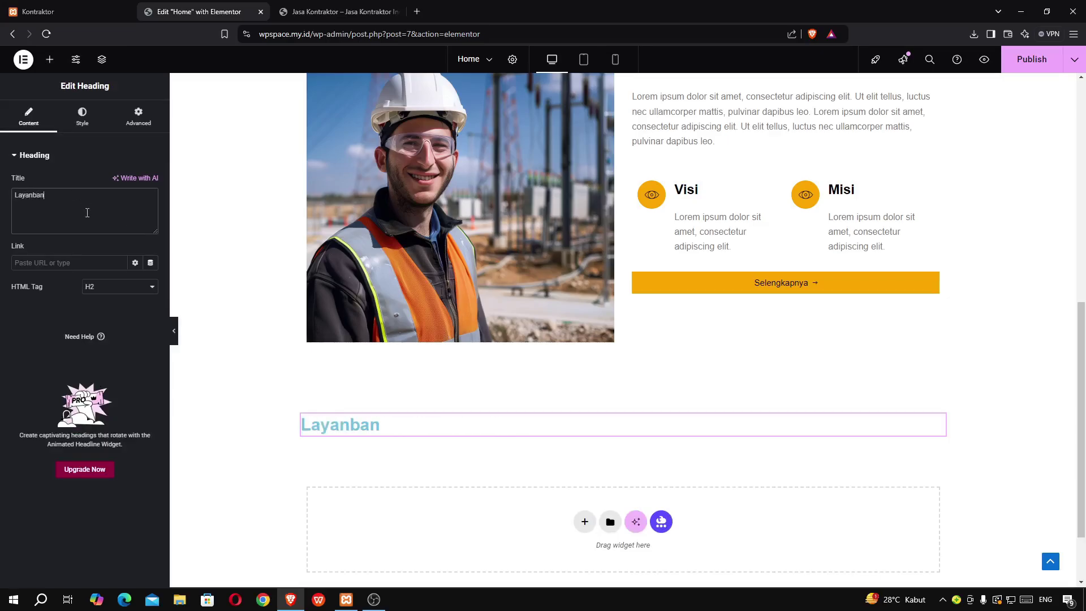
pyautogui.press('BackSpace')
pyautogui.press('BackSpace')
pyautogui.press('BackSpace')
pyautogui.write('an')
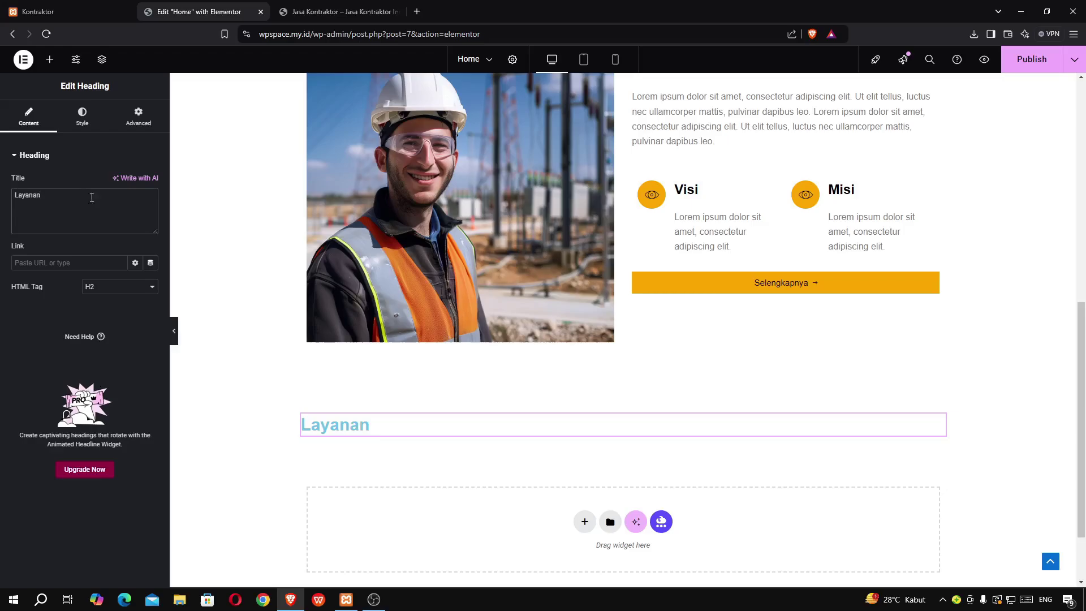
# Center the "Layanan" heading and set its text color to black, #000000
pyautogui.click(82, 116)
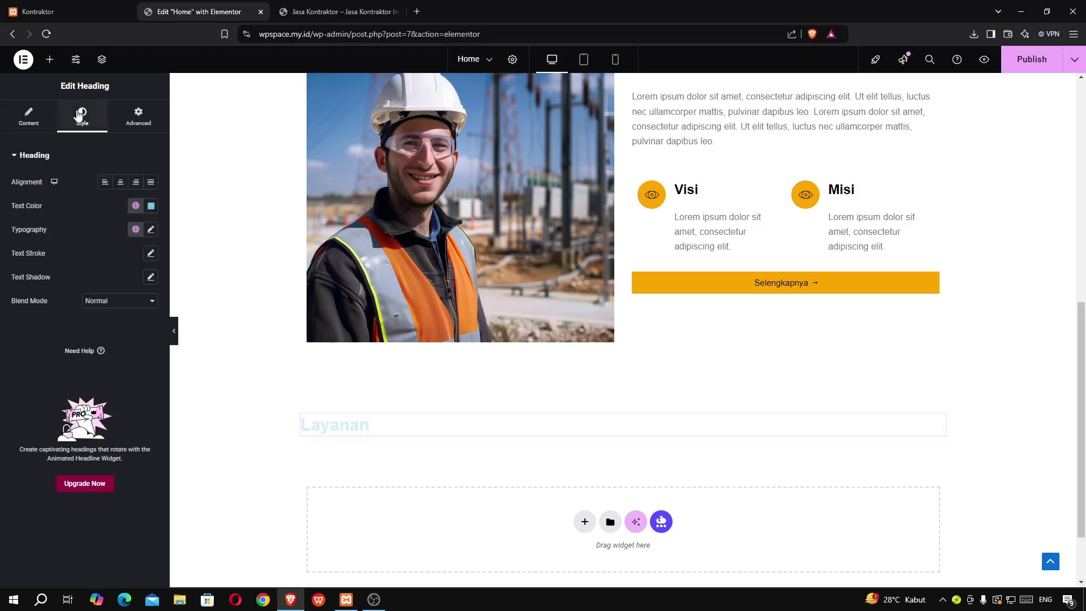
pyautogui.click(121, 183)
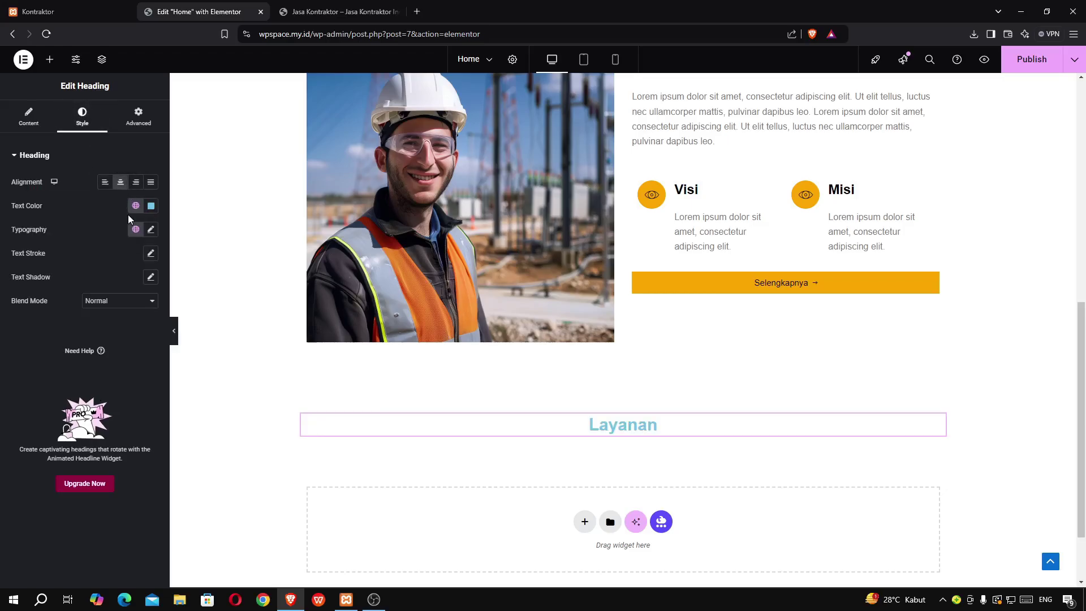
pyautogui.click(151, 206)
pyautogui.click(209, 336)
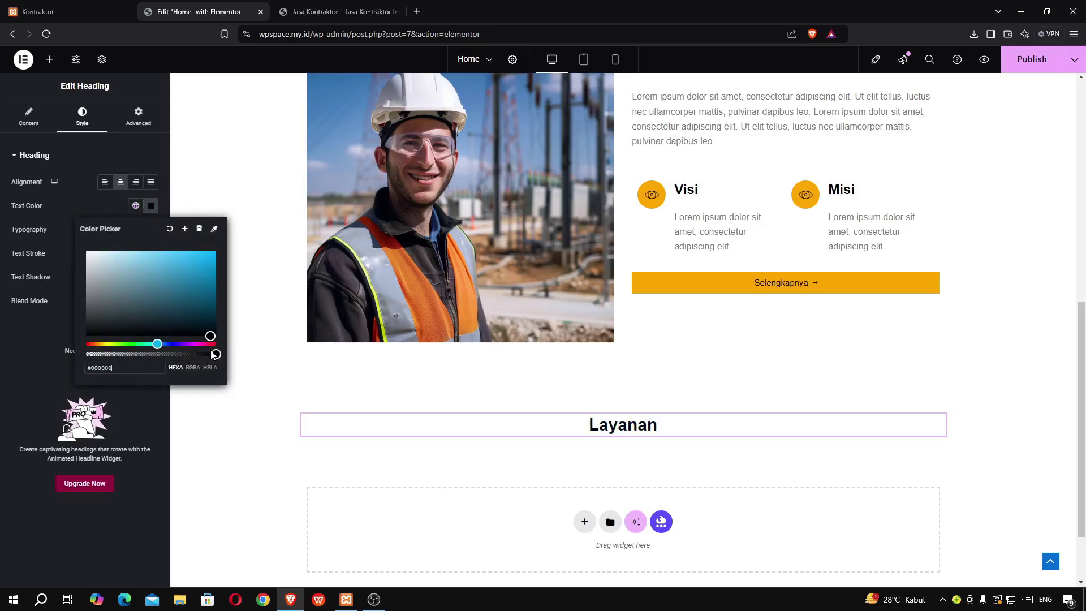
pyautogui.click(13, 347)
pyautogui.moveTo(19, 206); pyautogui.dragTo(53, 229)
pyautogui.click(83, 260)
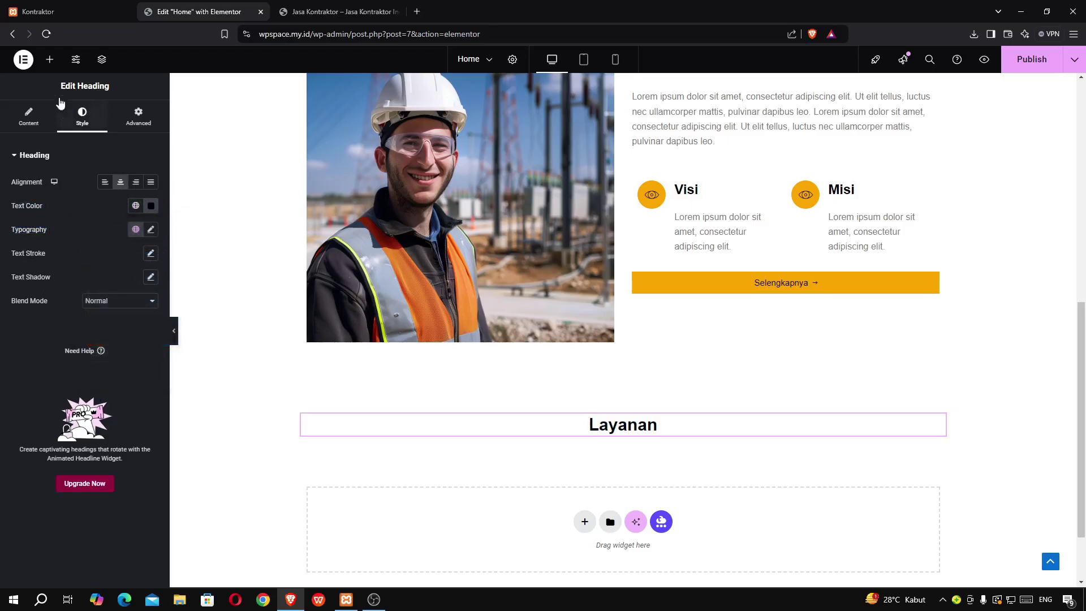
# Copy the subtitle "Layanan jasa kontraktor yang kami miliki" from the services section of the reference Kontraktor page
pyautogui.click(41, 12)
pyautogui.moveTo(451, 195); pyautogui.dragTo(630, 202)
pyautogui.hotkey('ctrl', 'c')
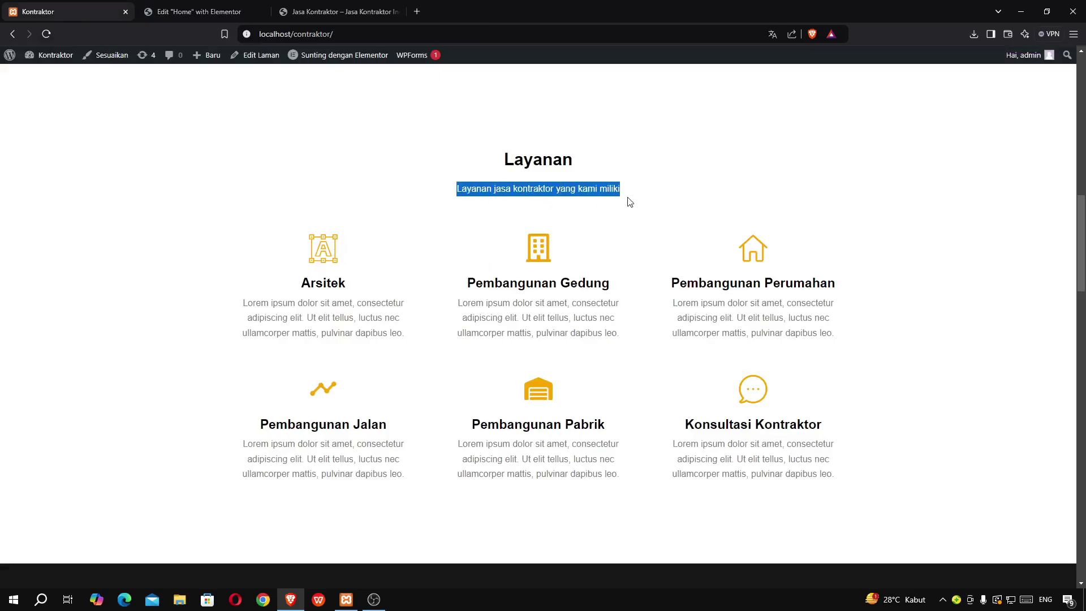
# Add a Text Editor widget below the "Layanan" heading with the copied text "Layanan jasa kontraktor yang kami miliki" and center it
pyautogui.click(206, 12)
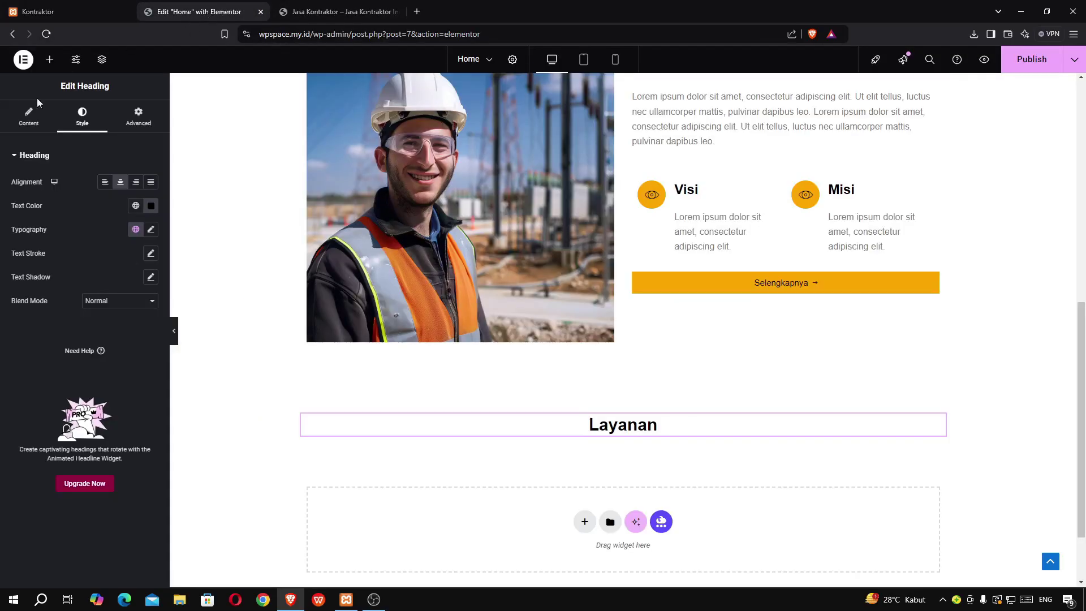
pyautogui.click(59, 61)
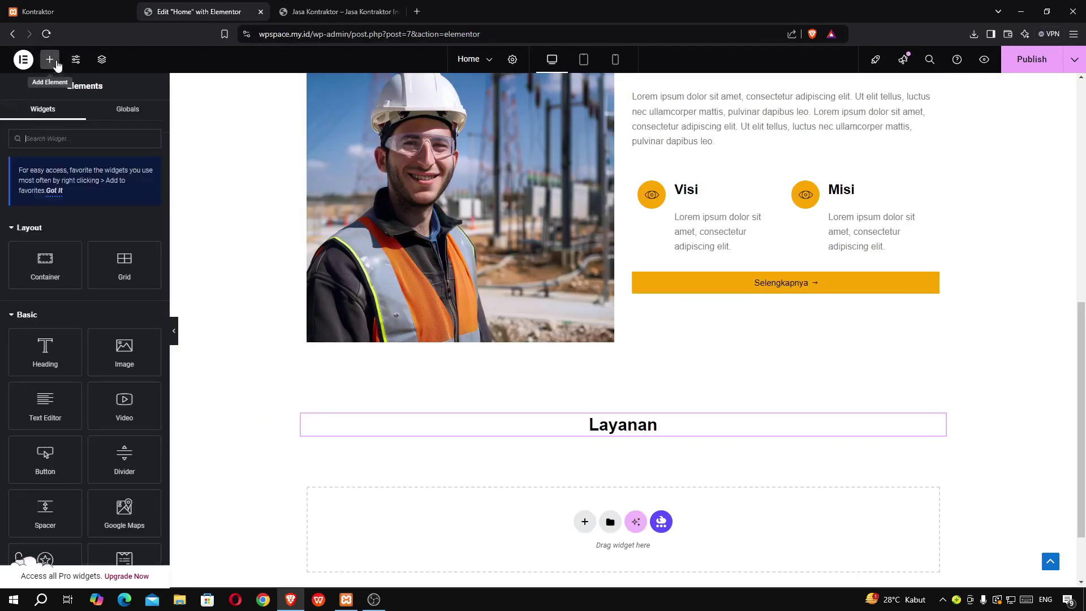
pyautogui.moveTo(59, 415); pyautogui.dragTo(627, 435)
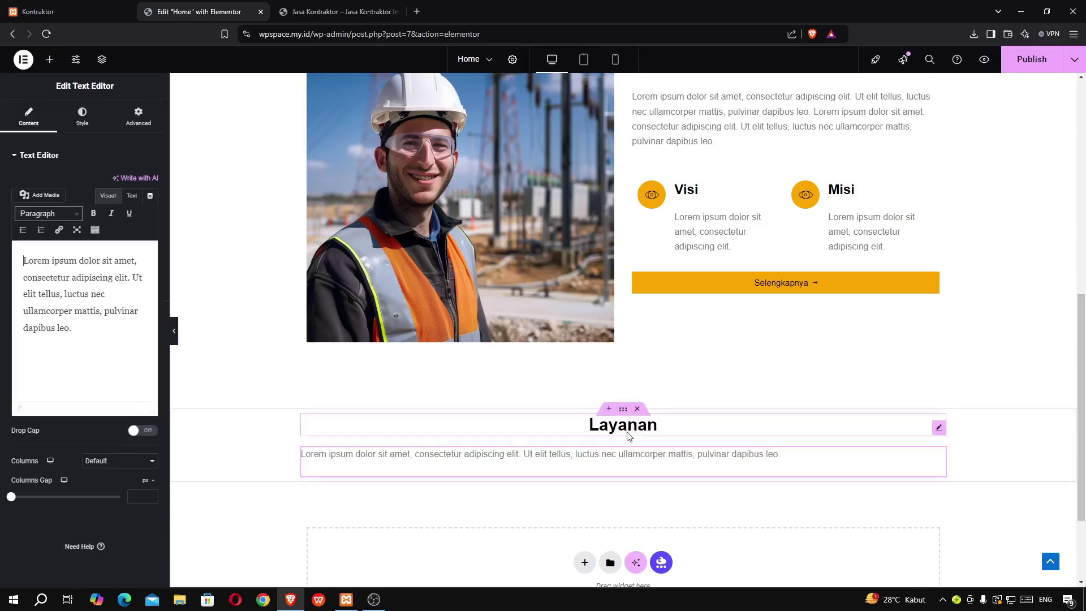
pyautogui.click(126, 355)
pyautogui.hotkey('ctrl', 'a')
pyautogui.hotkey('ctrl', 'v')
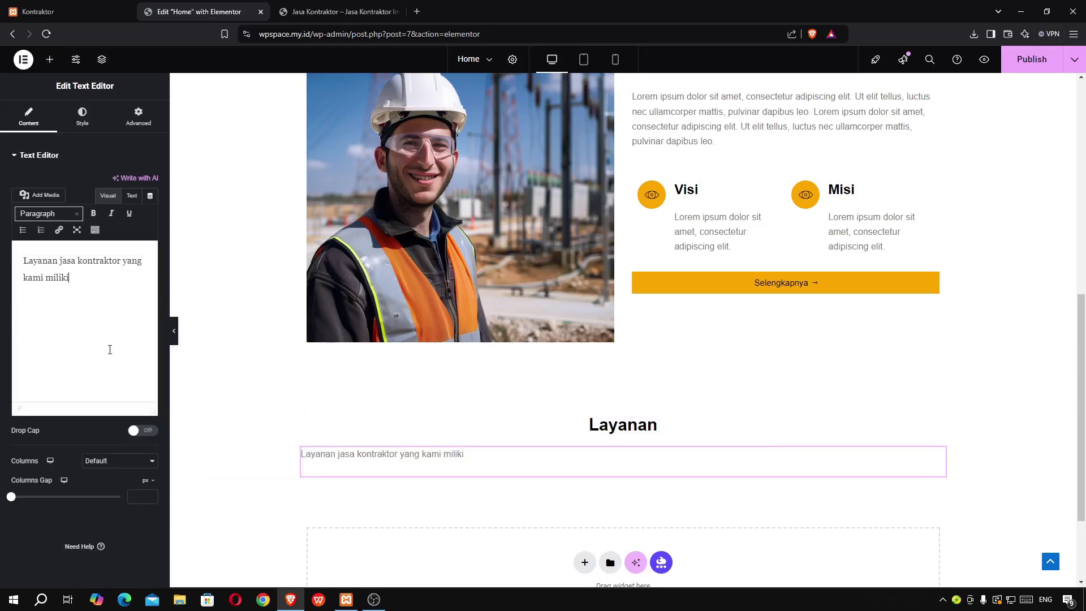
pyautogui.click(72, 125)
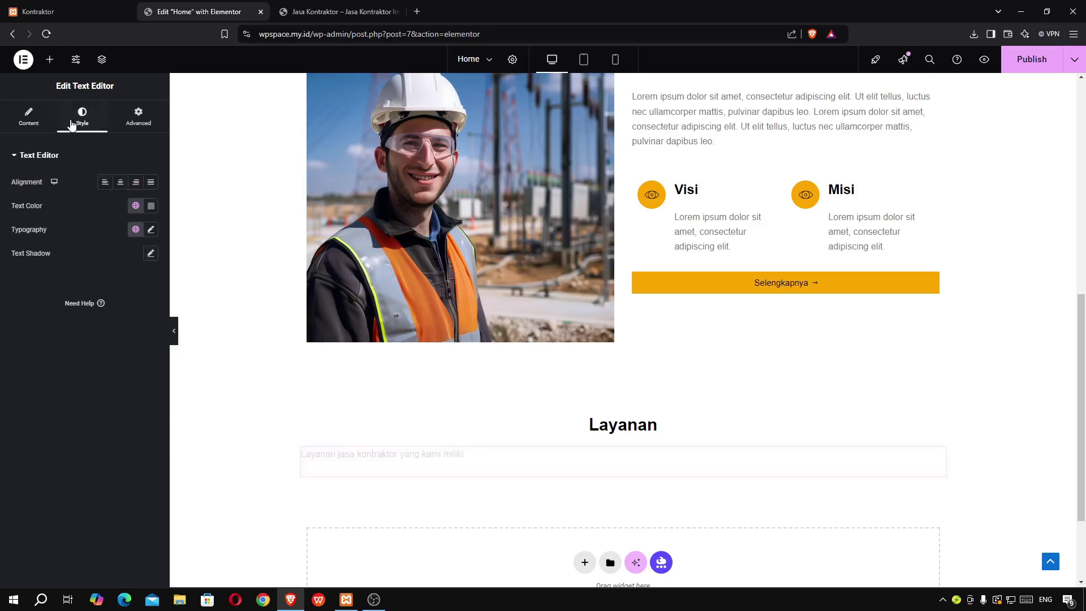
pyautogui.click(121, 182)
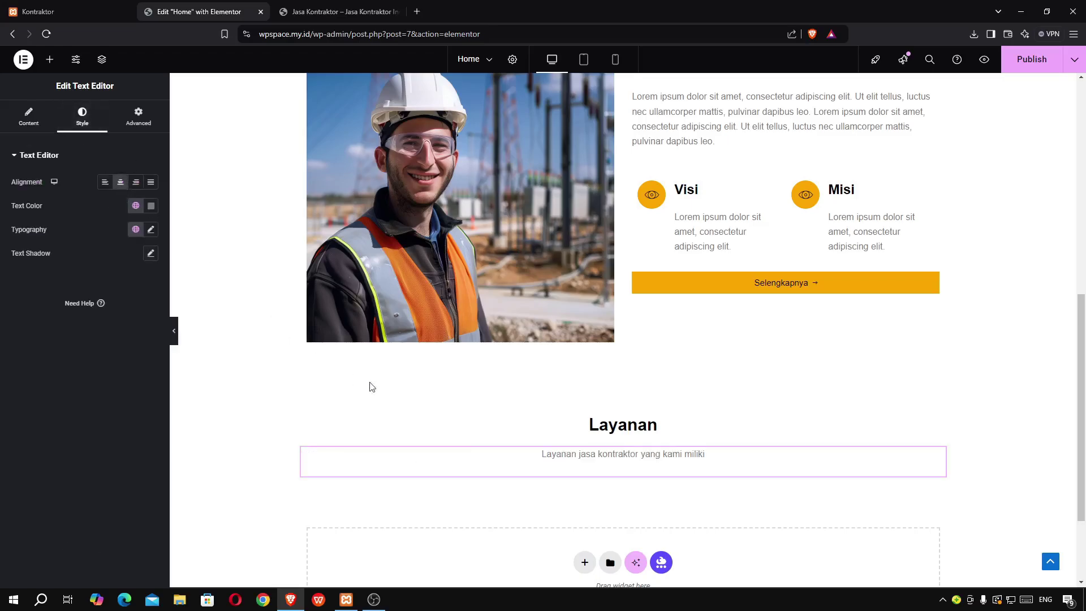
# Check the reference page's service grid, then add a container below the centered subtitle in the Layanan section
pyautogui.click(43, 13)
pyautogui.scroll(-1, 400, 298)
pyautogui.click(462, 277)
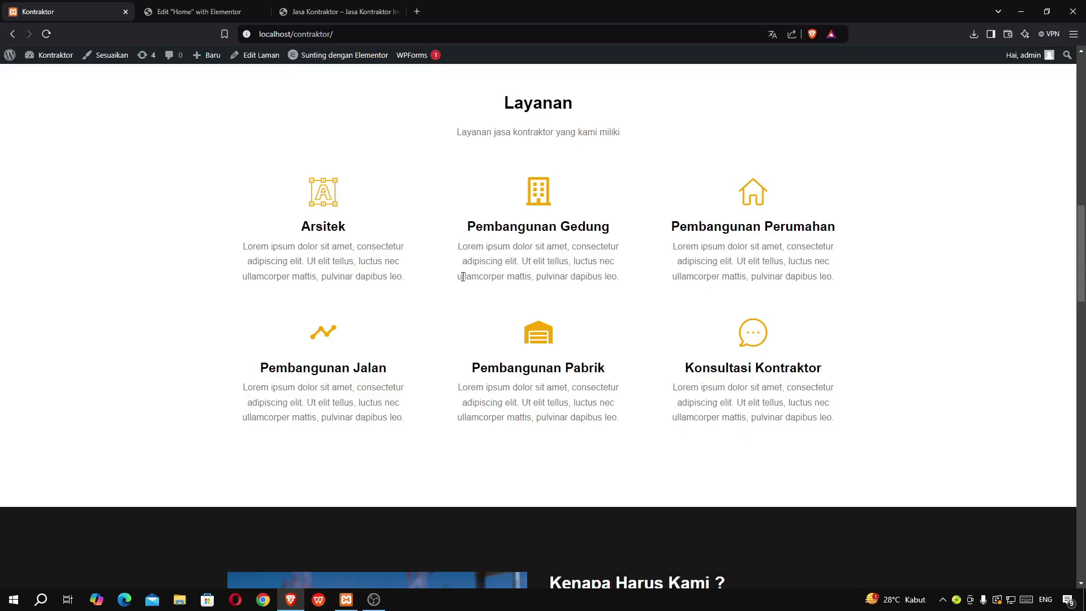
pyautogui.click(229, 11)
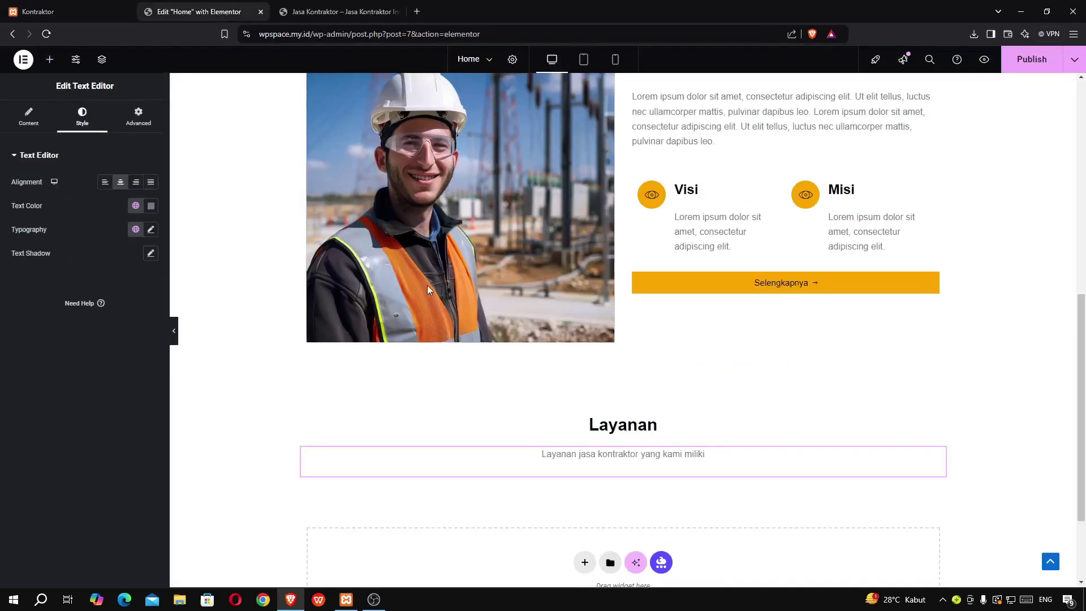
pyautogui.click(50, 60)
pyautogui.moveTo(57, 250); pyautogui.dragTo(443, 473)
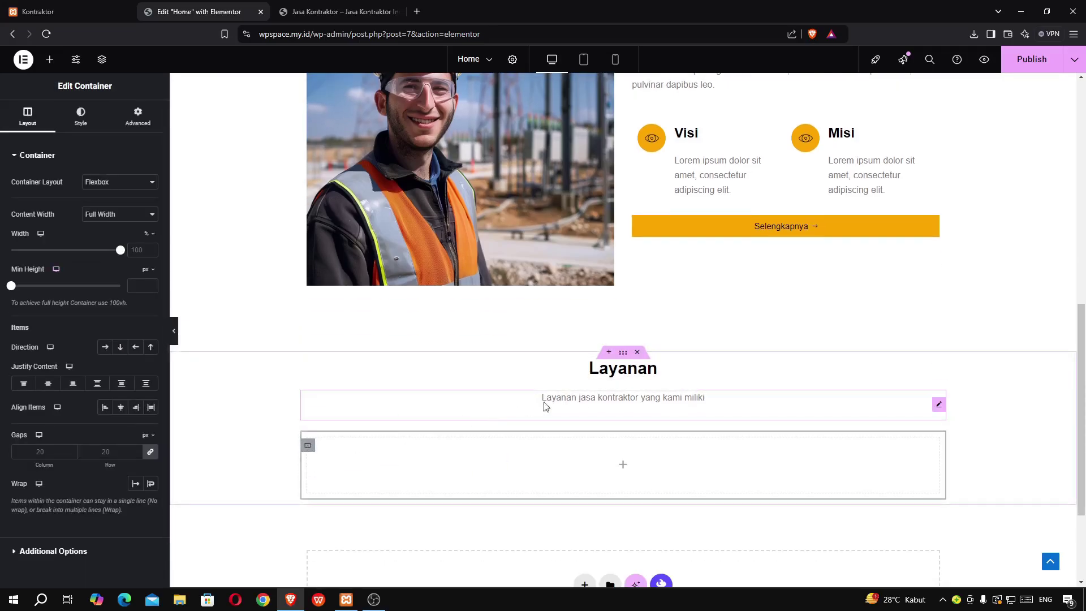
# Nest another container inside the empty container below the Layanan subtitle
pyautogui.click(619, 353)
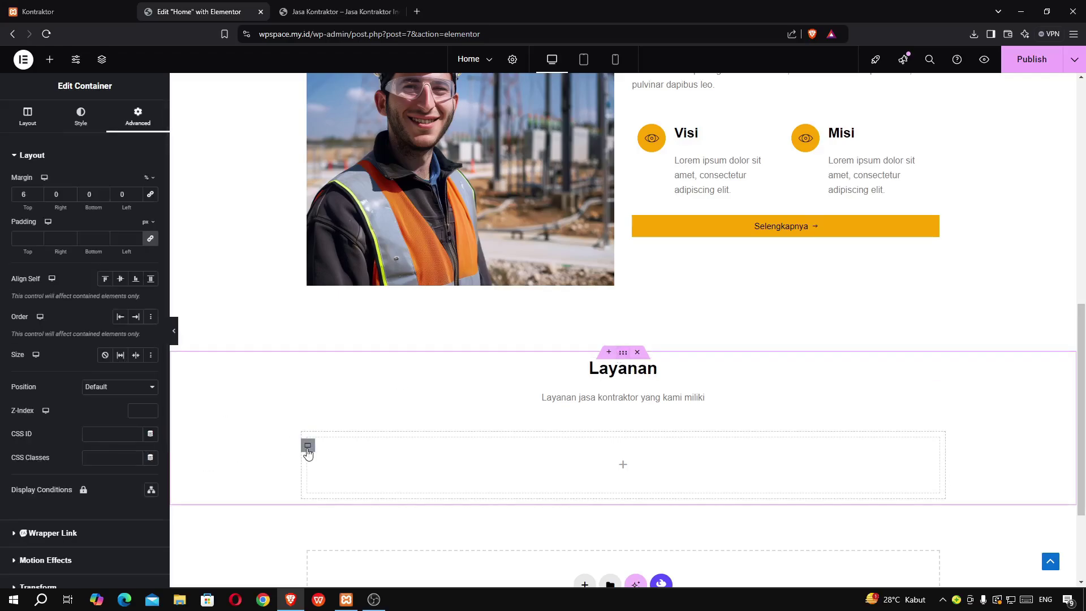
pyautogui.scroll(-2, 307, 447)
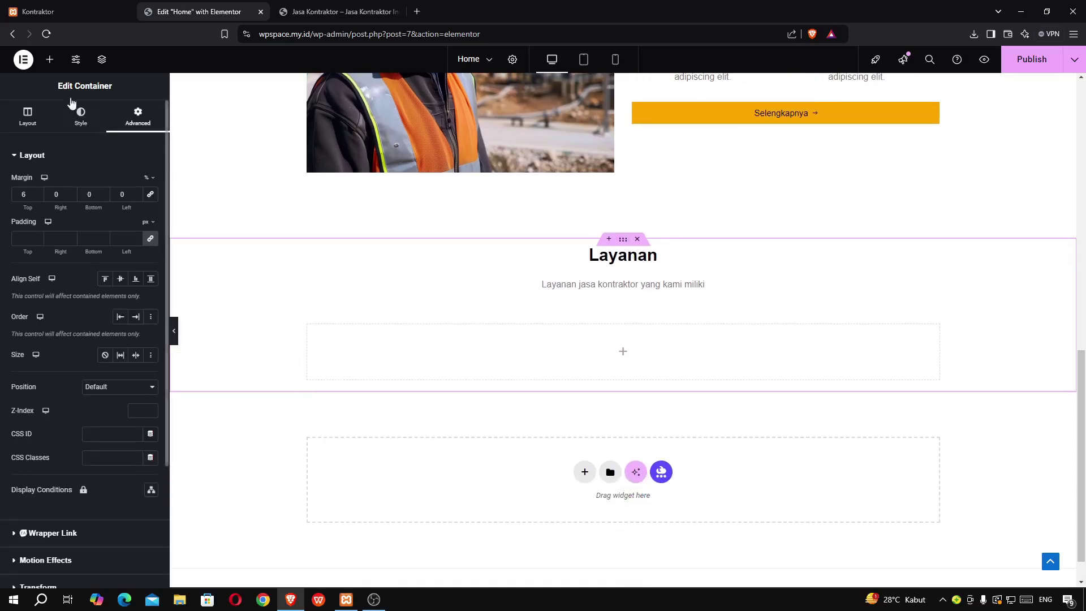
pyautogui.click(50, 59)
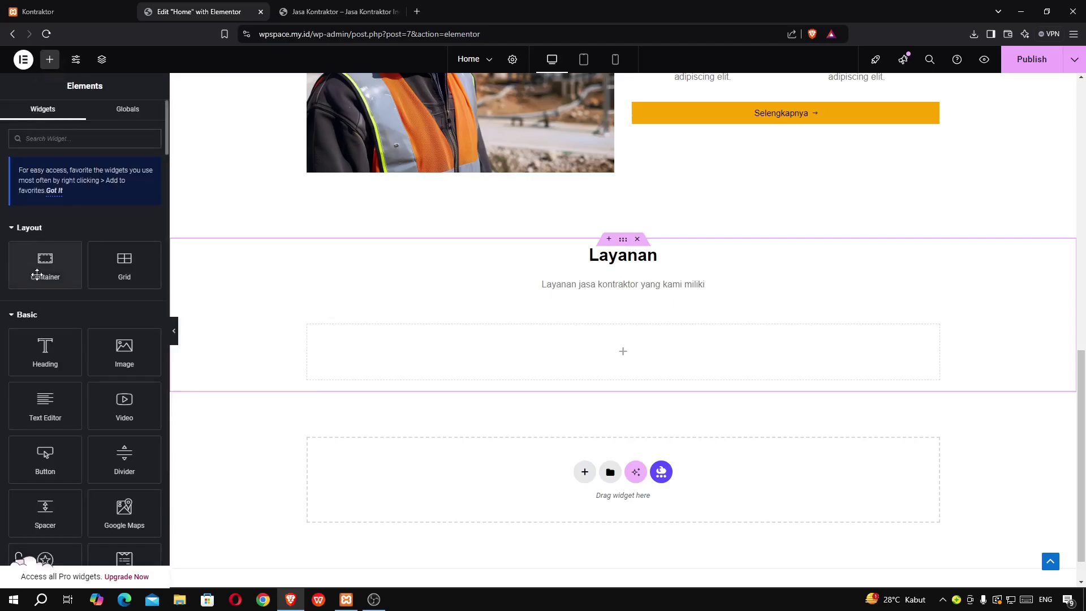
pyautogui.moveTo(44, 272); pyautogui.dragTo(338, 354)
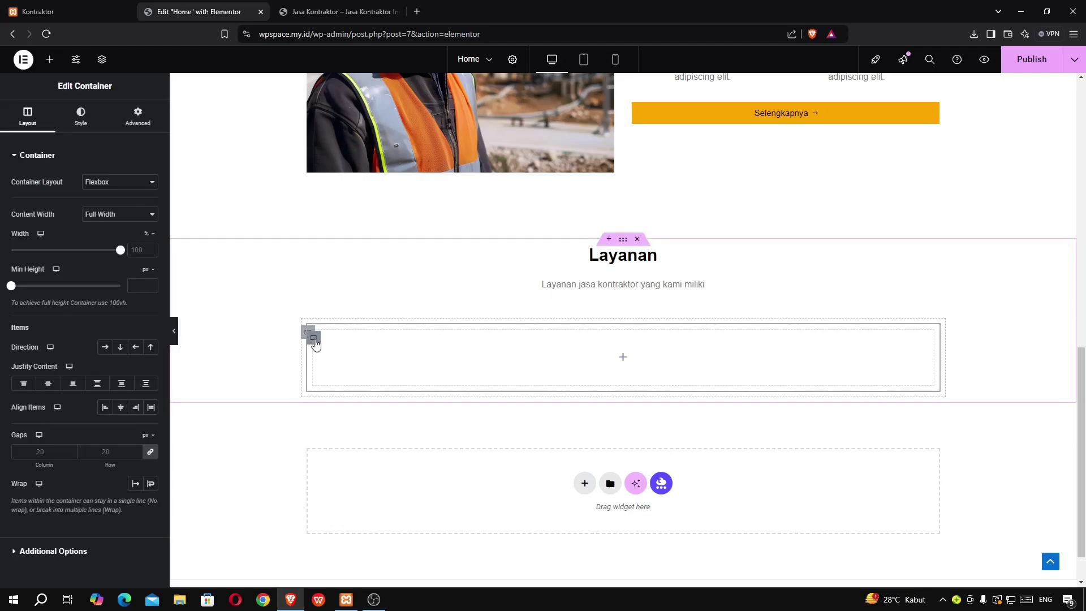
# Duplicate the nested container twice and set the parent container's direction to a horizontal row
pyautogui.rightClick(315, 340)
pyautogui.click(337, 310)
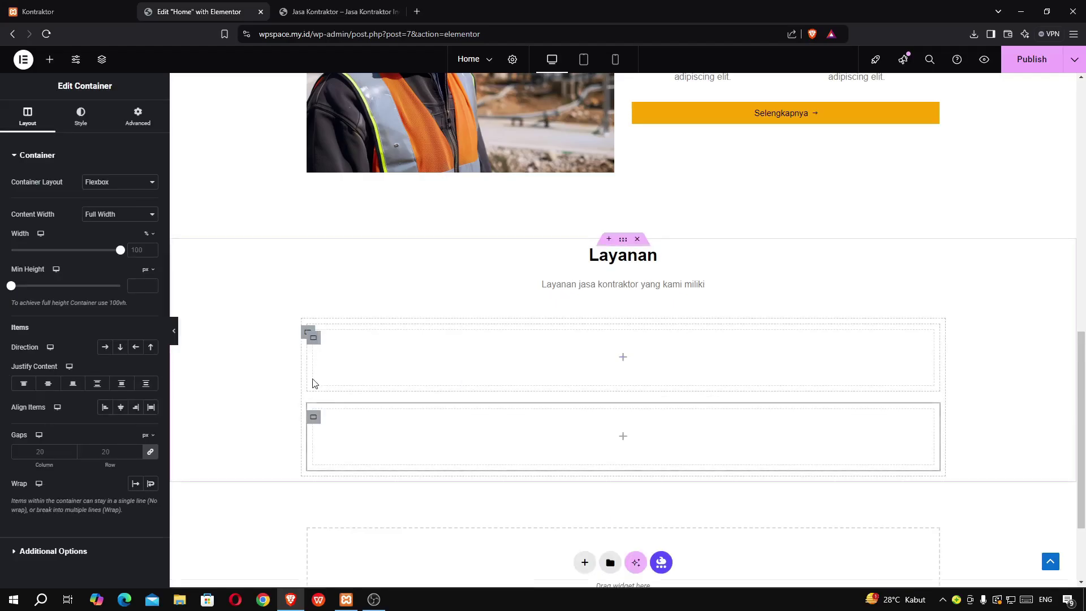
pyautogui.rightClick(313, 417)
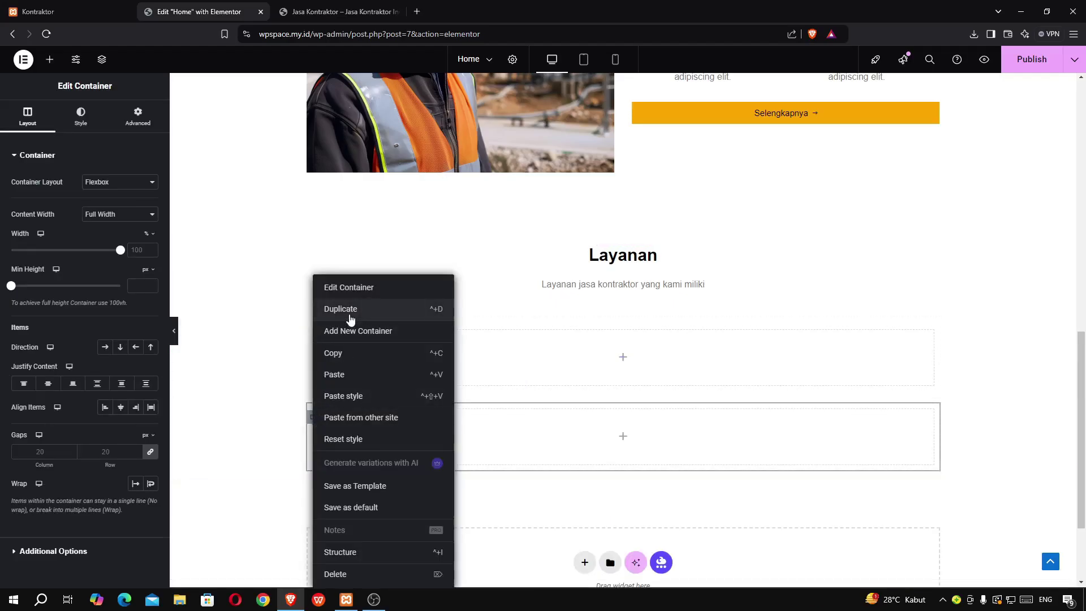
pyautogui.click(350, 320)
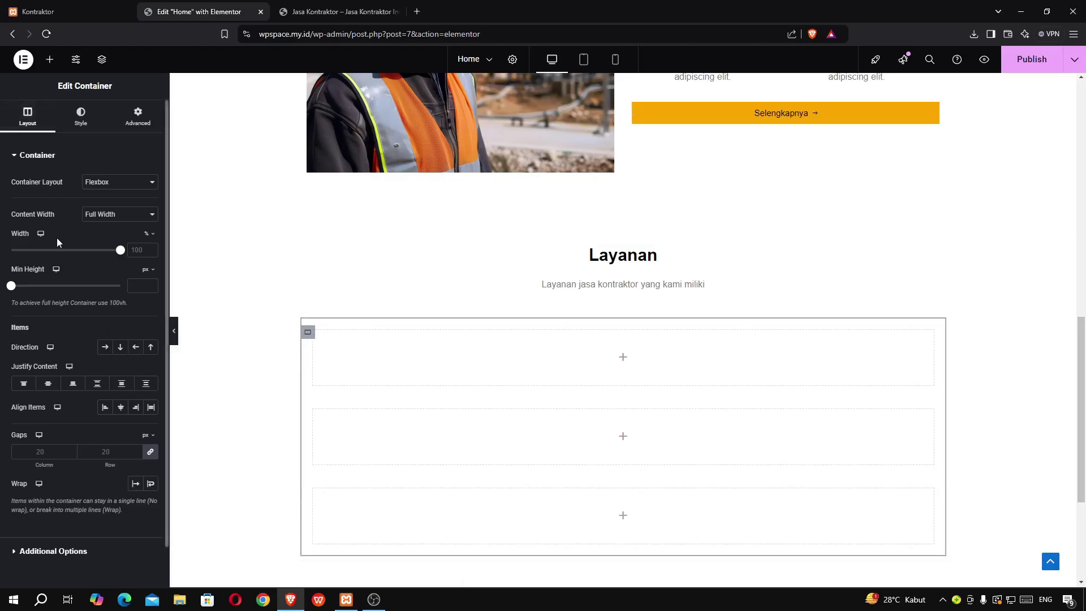
pyautogui.click(104, 349)
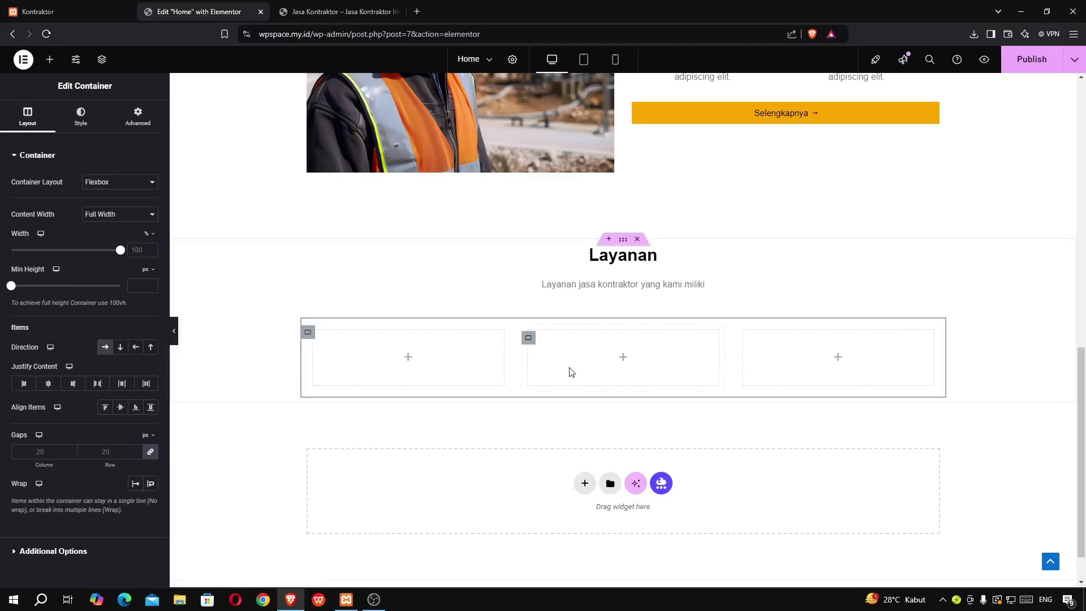
# Check the reference page's services, then find the Icon Box widget with "icon" and add it to the first of the three columns
pyautogui.click(63, 16)
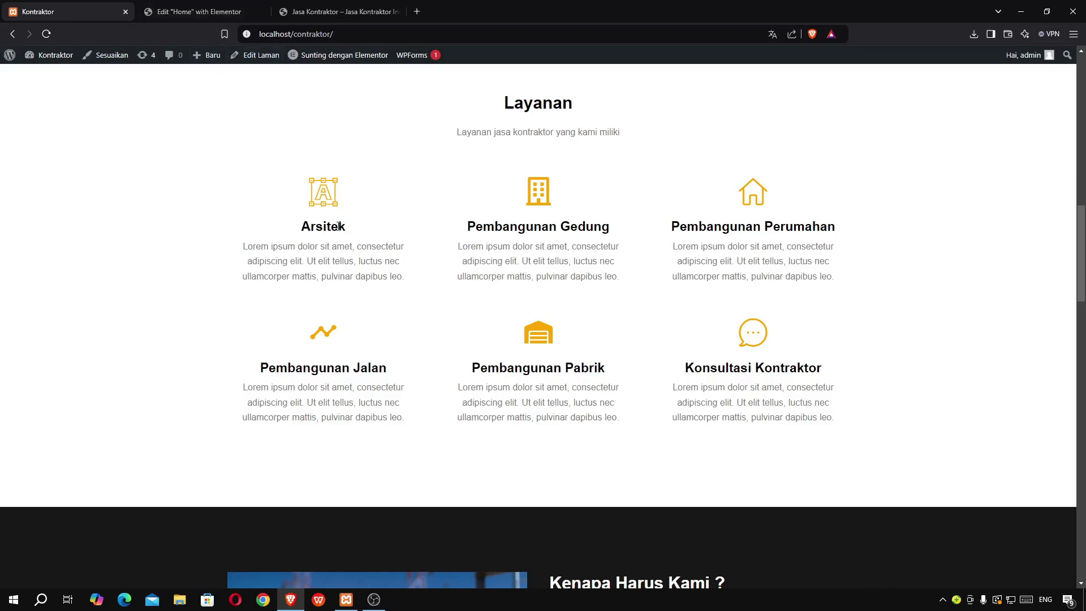
pyautogui.click(187, 11)
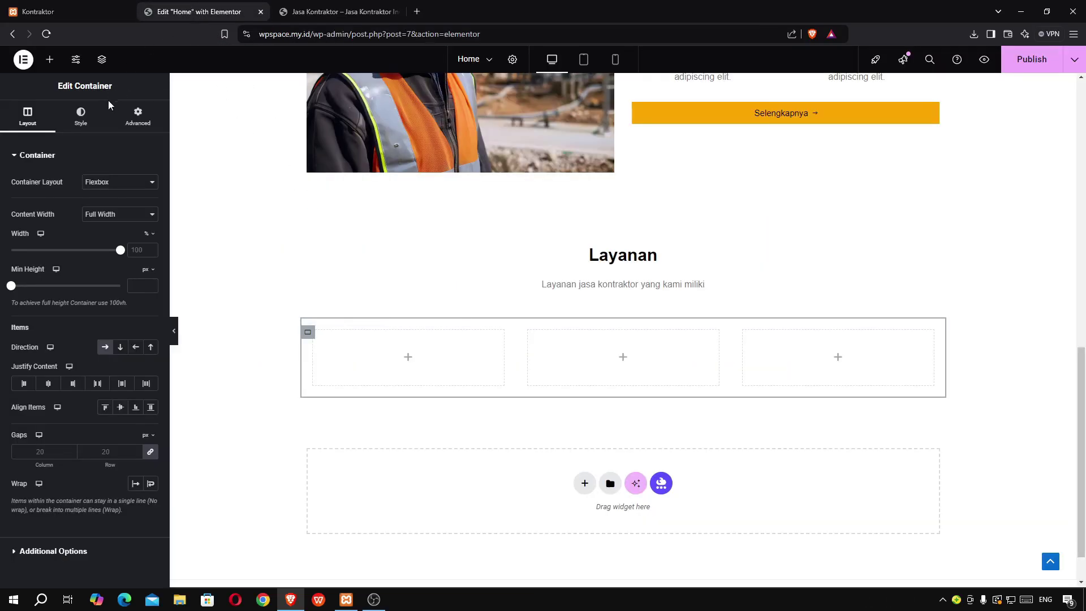
pyautogui.click(50, 60)
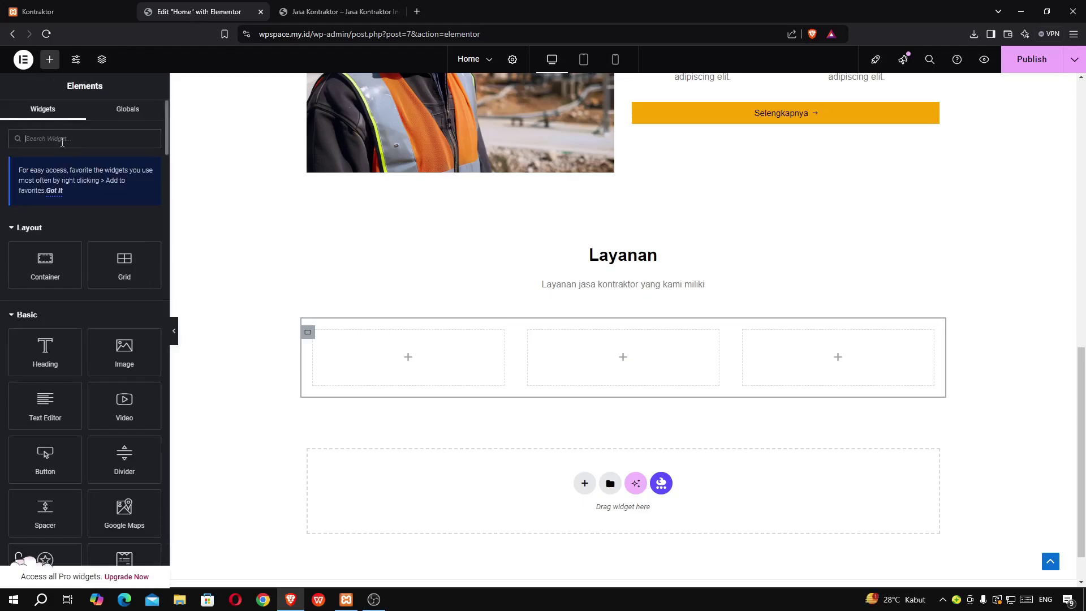
pyautogui.write('icon')
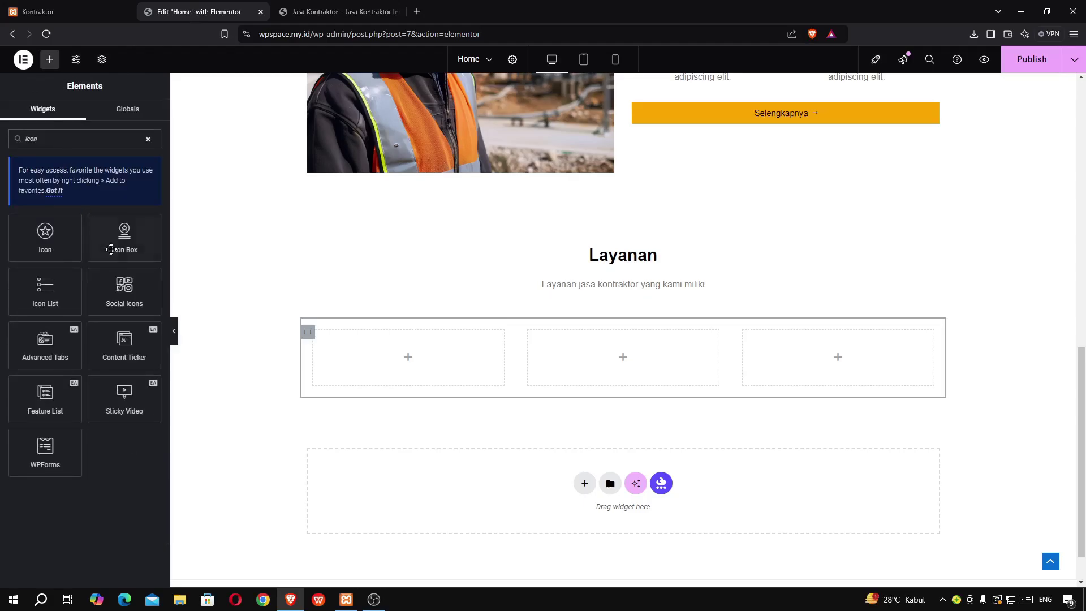
pyautogui.moveTo(122, 243); pyautogui.dragTo(389, 365)
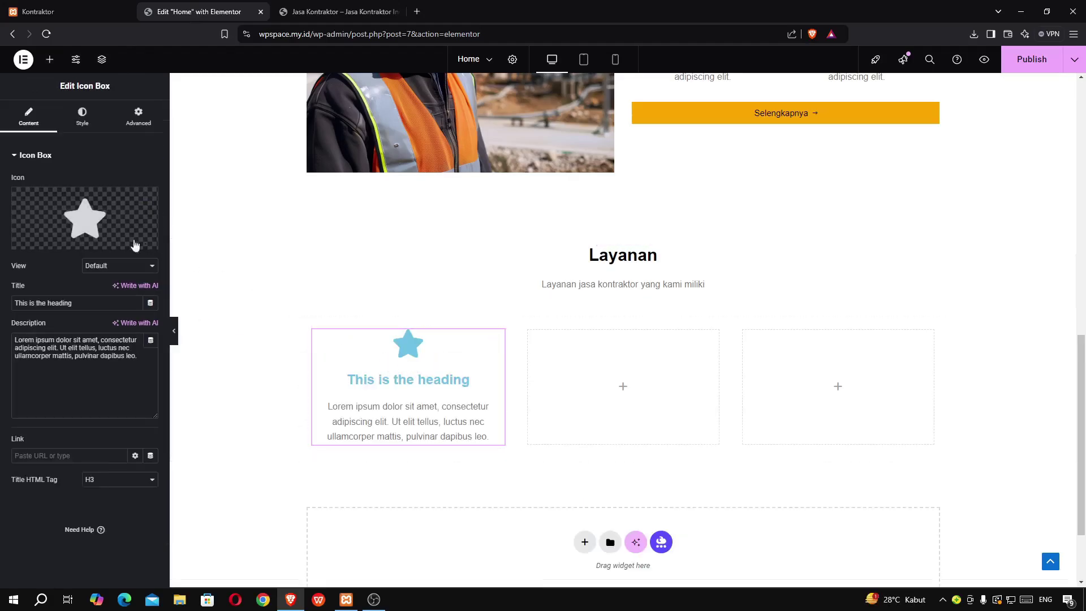
# Search the icon library for "vec" and insert the square Vector icon with corner nodes into the first icon box
pyautogui.click(71, 208)
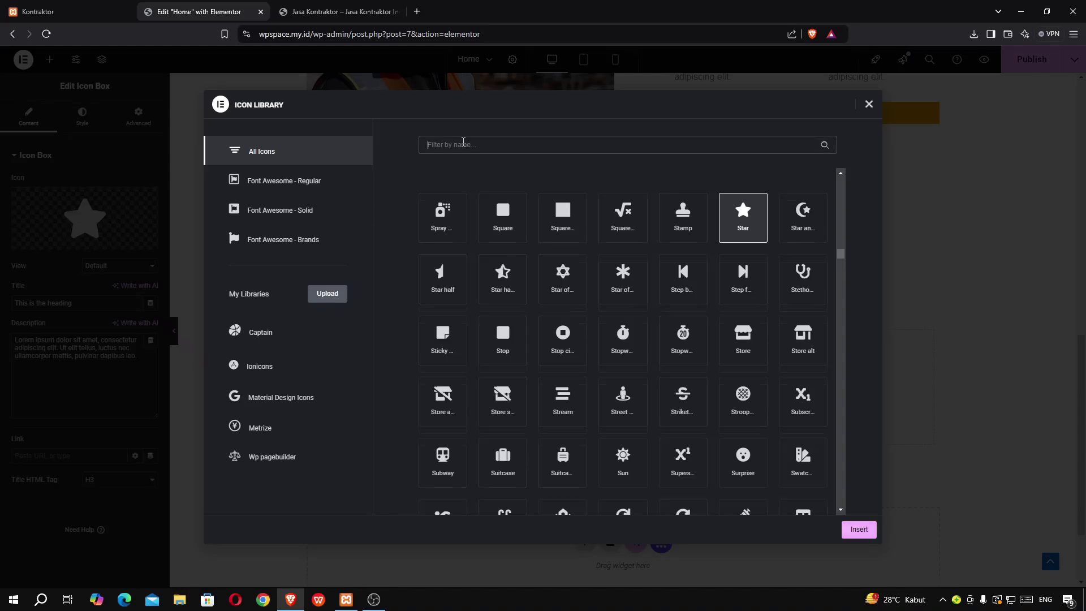
pyautogui.write('vec')
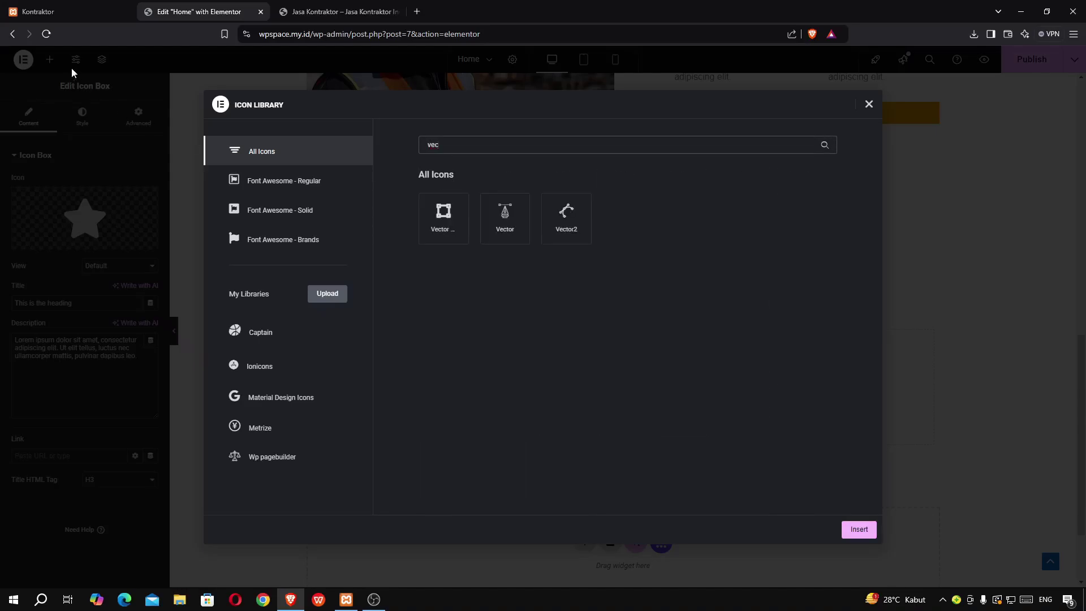
pyautogui.click(453, 236)
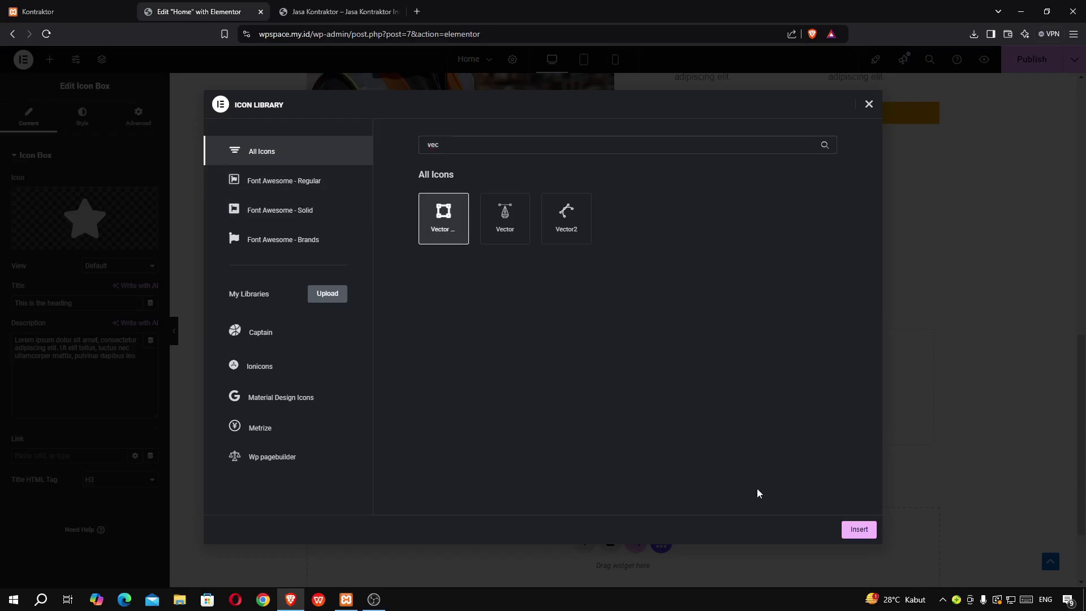
pyautogui.click(857, 530)
# Inspect the Arsitek icon's HTML on the reference Kontraktor page to identify its icon class, then close the developer tools
pyautogui.click(31, 7)
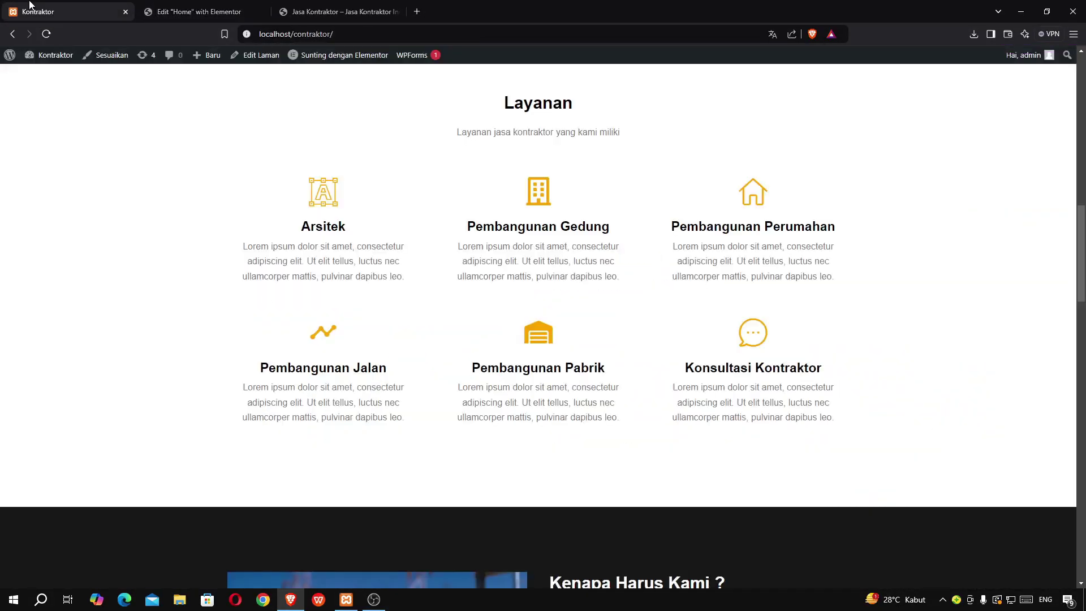
pyautogui.rightClick(329, 198)
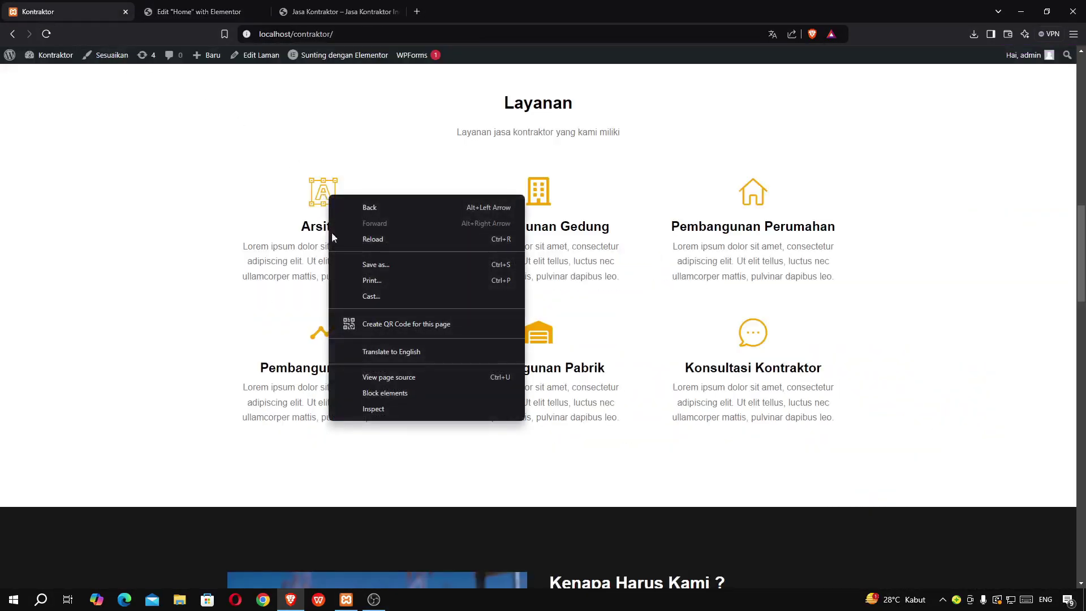
pyautogui.click(386, 407)
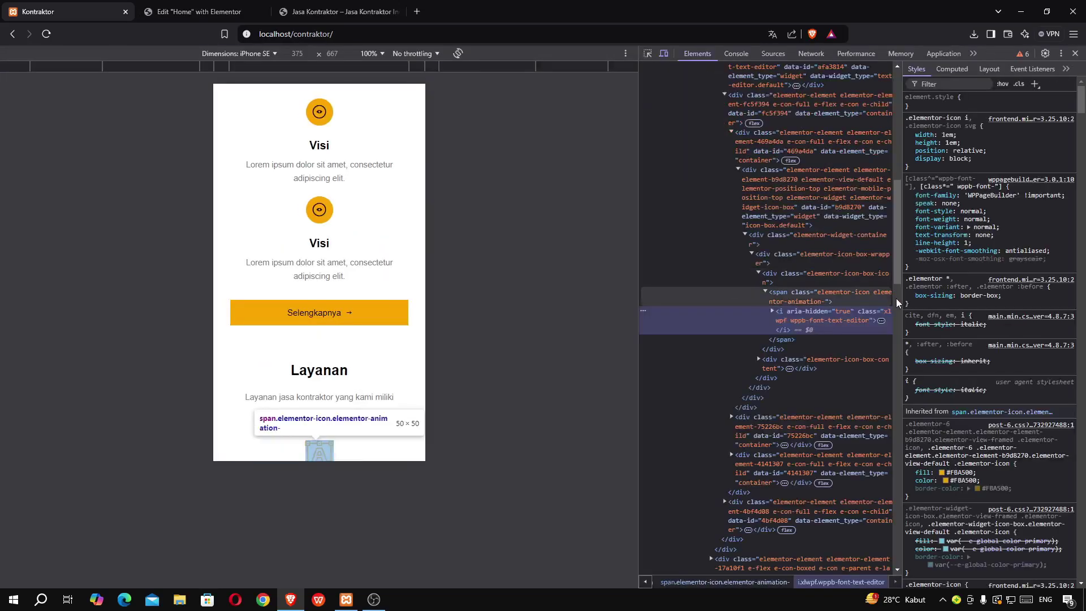
pyautogui.scroll(1, 335, 287)
pyautogui.scroll(-3, 335, 286)
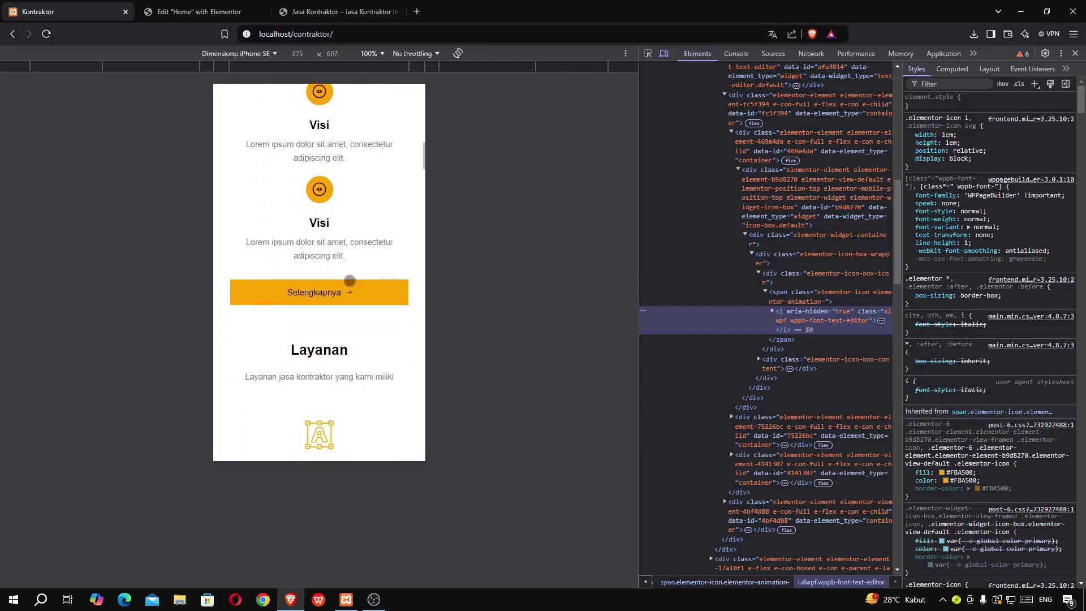
pyautogui.rightClick(326, 399)
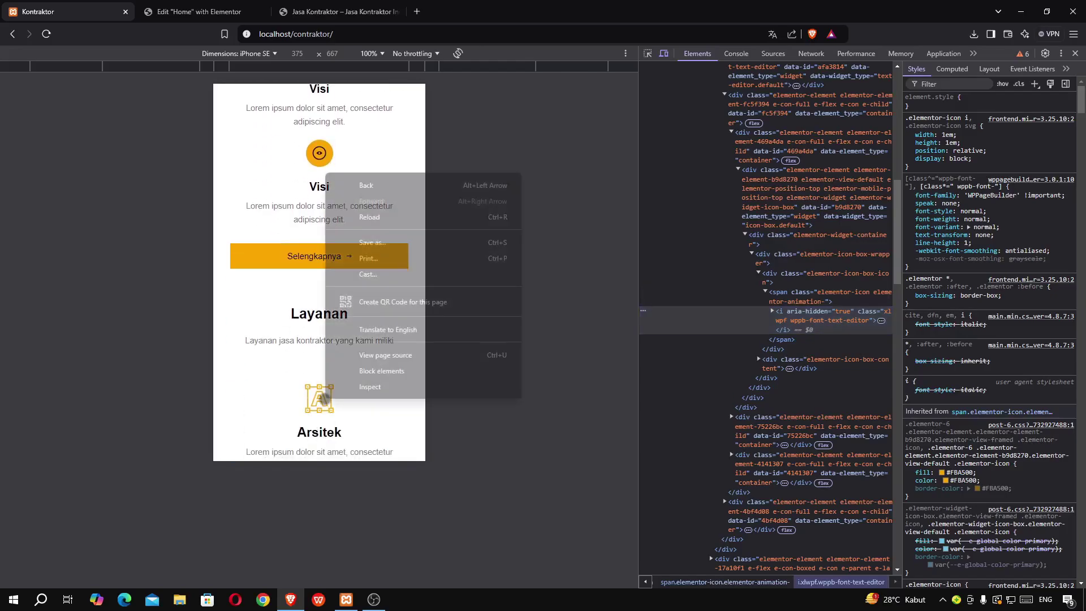
pyautogui.click(359, 389)
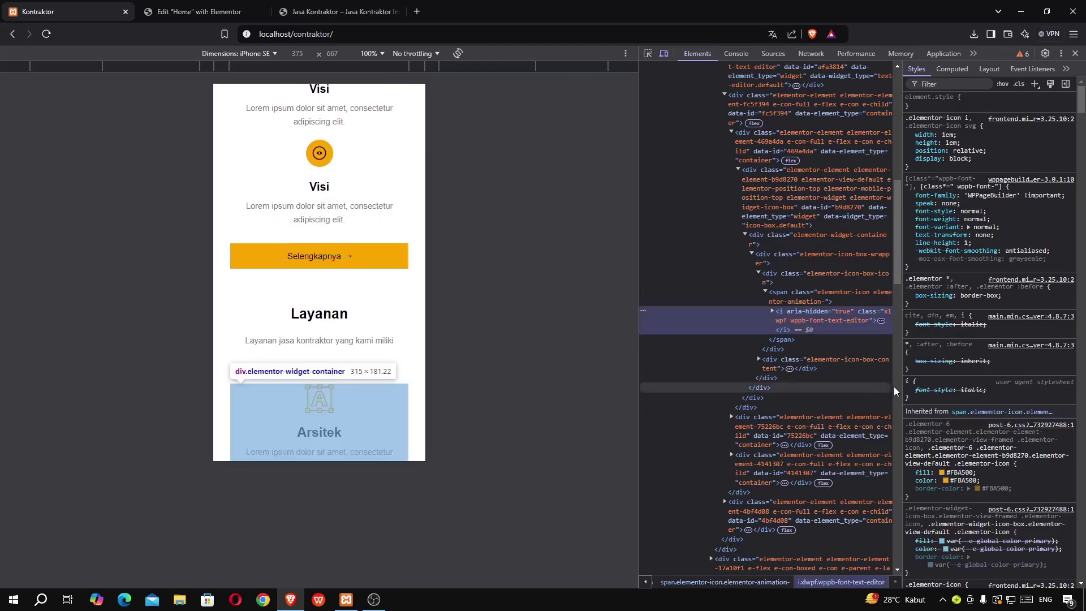
pyautogui.moveTo(900, 399); pyautogui.dragTo(1023, 411)
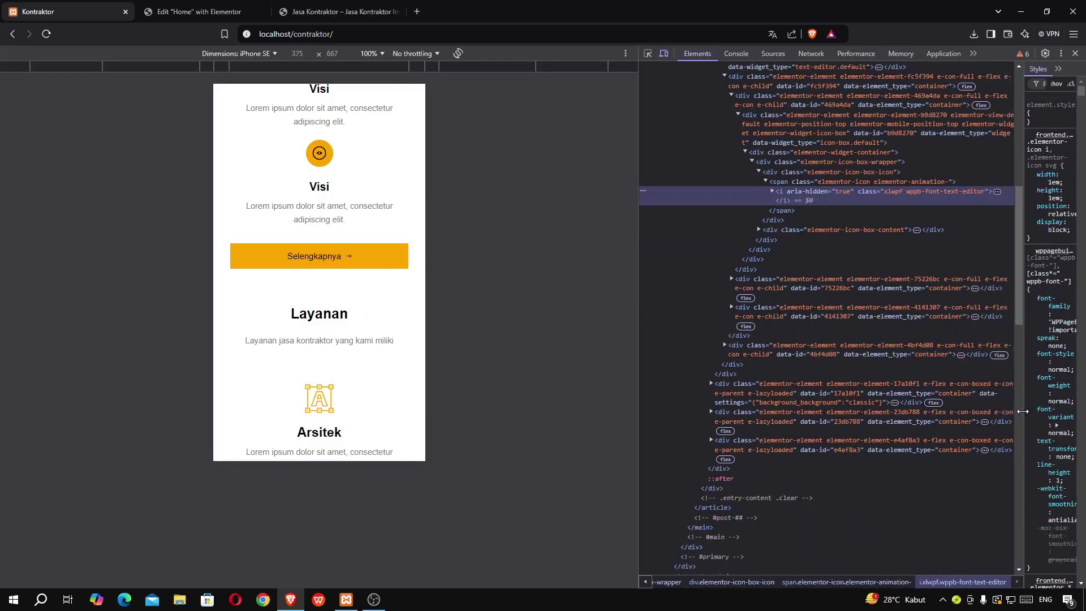
pyautogui.rightClick(323, 396)
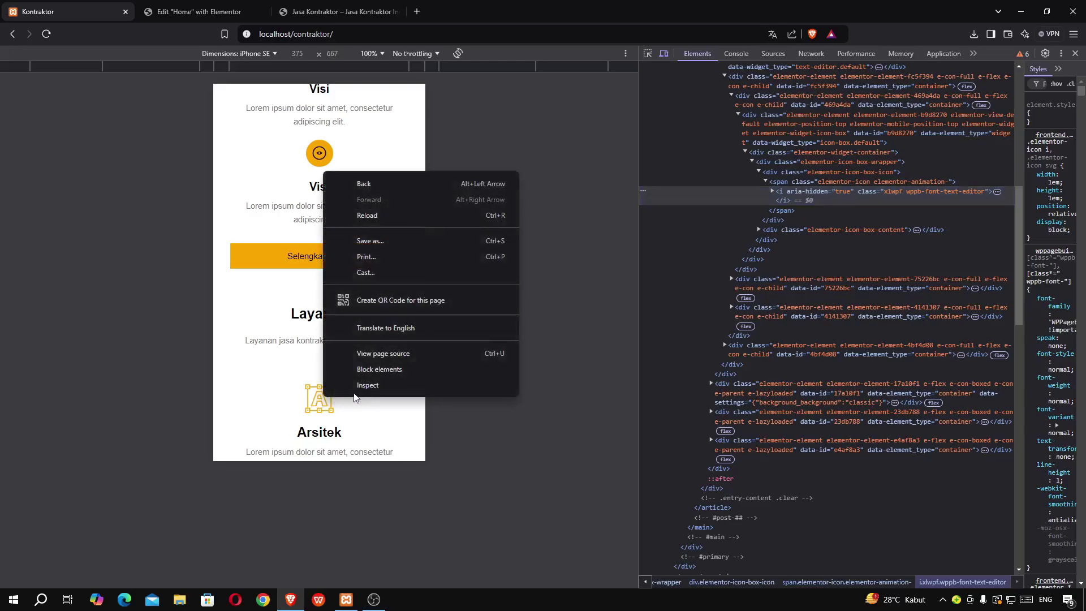
pyautogui.click(362, 386)
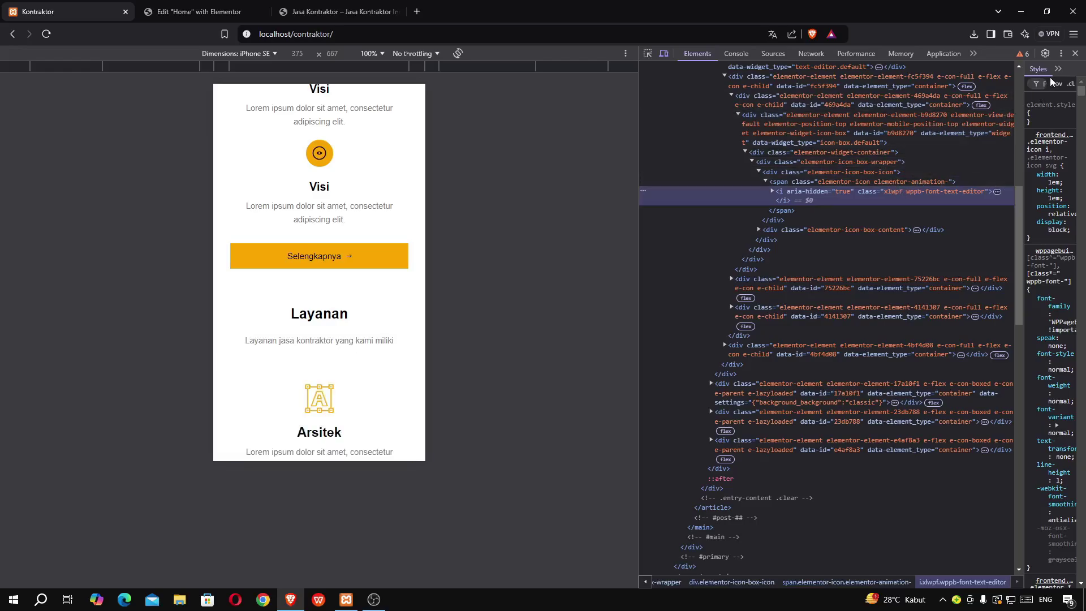
pyautogui.click(1075, 53)
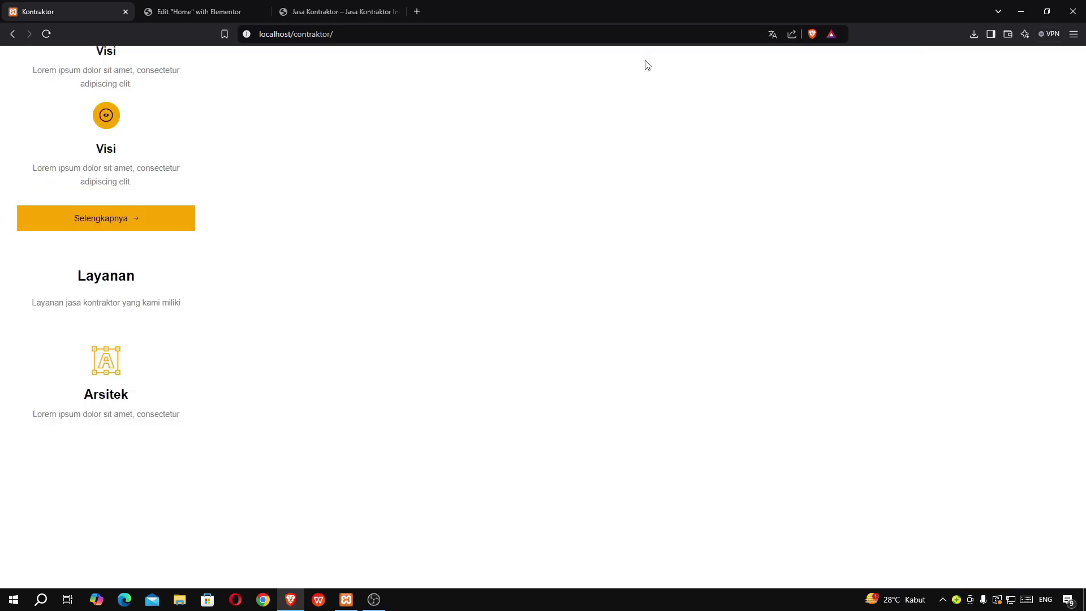
# Search the icon library for "tex" and replace the first icon box's icon with the framed letter A text icon
pyautogui.click(196, 13)
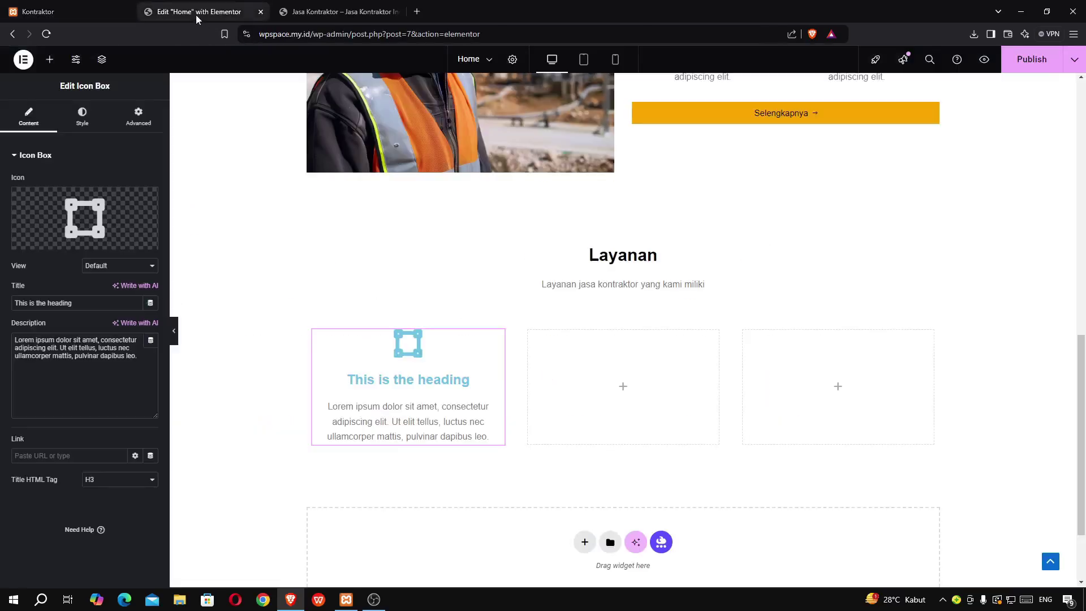
pyautogui.click(93, 212)
pyautogui.write('des')
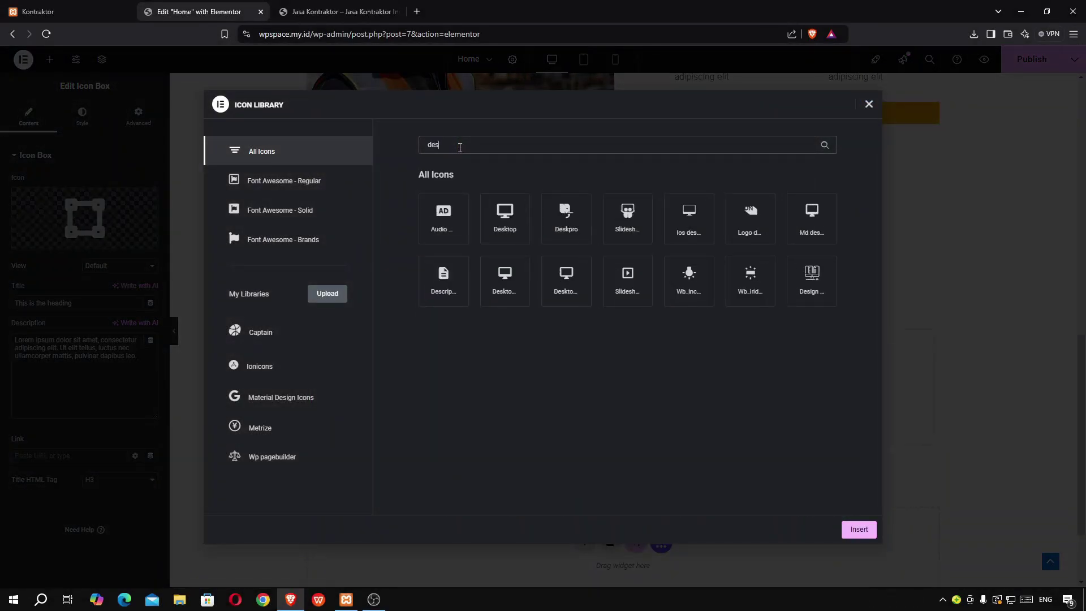
pyautogui.press('BackSpace')
pyautogui.press('BackSpace')
pyautogui.press('BackSpace')
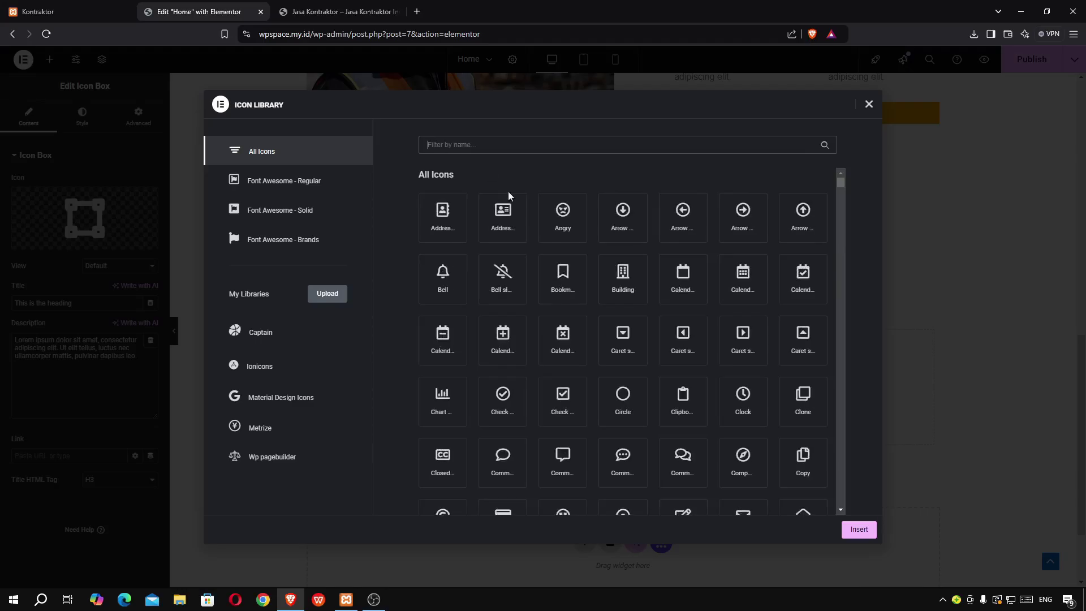
pyautogui.scroll(-3, 540, 241)
pyautogui.scroll(-7, 540, 238)
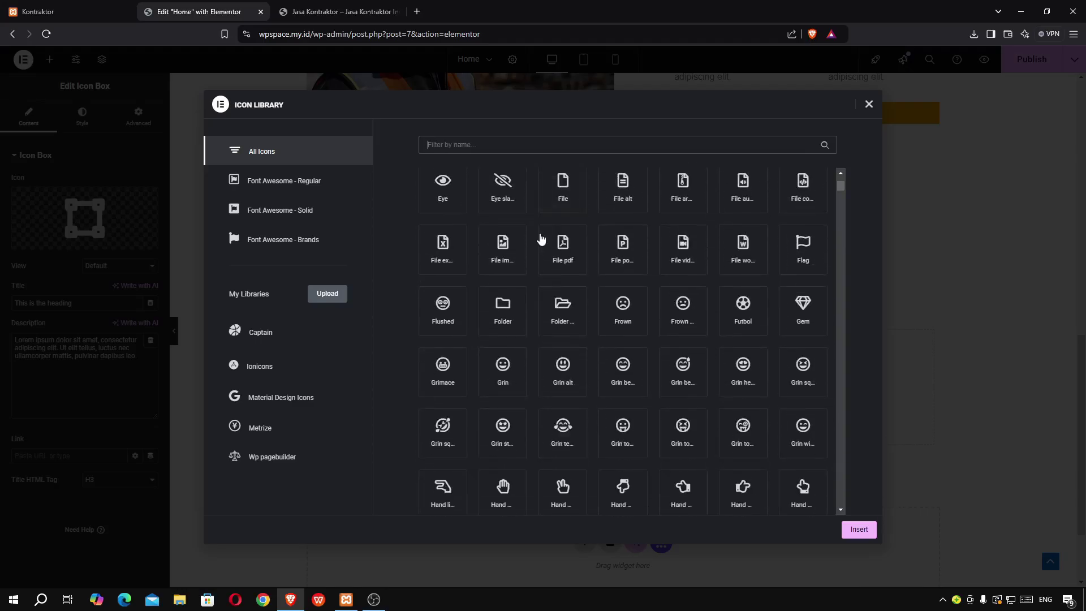
pyautogui.scroll(-5, 541, 238)
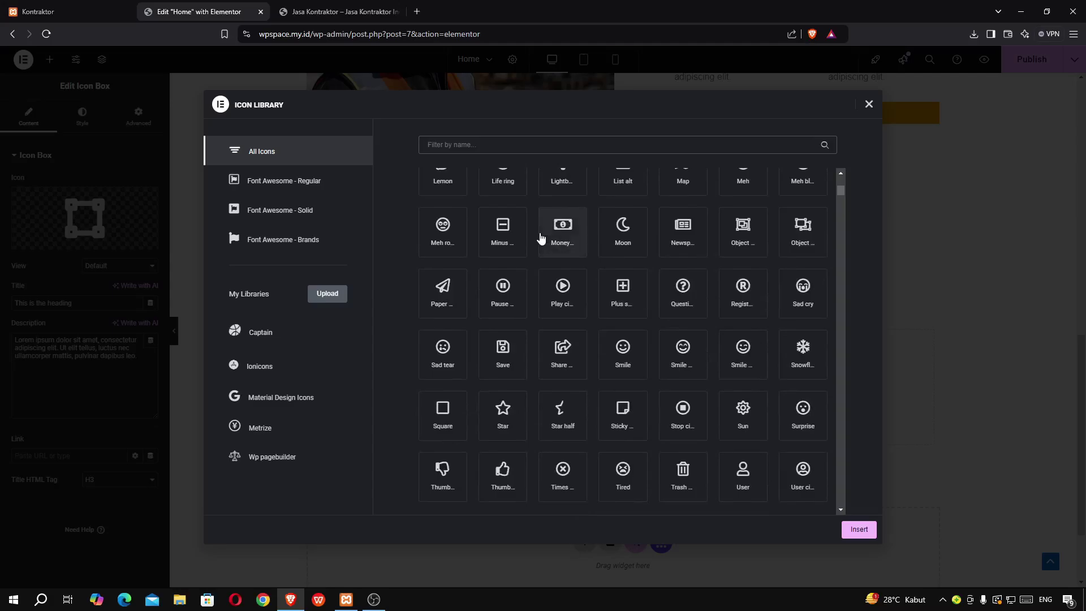
pyautogui.write('tex')
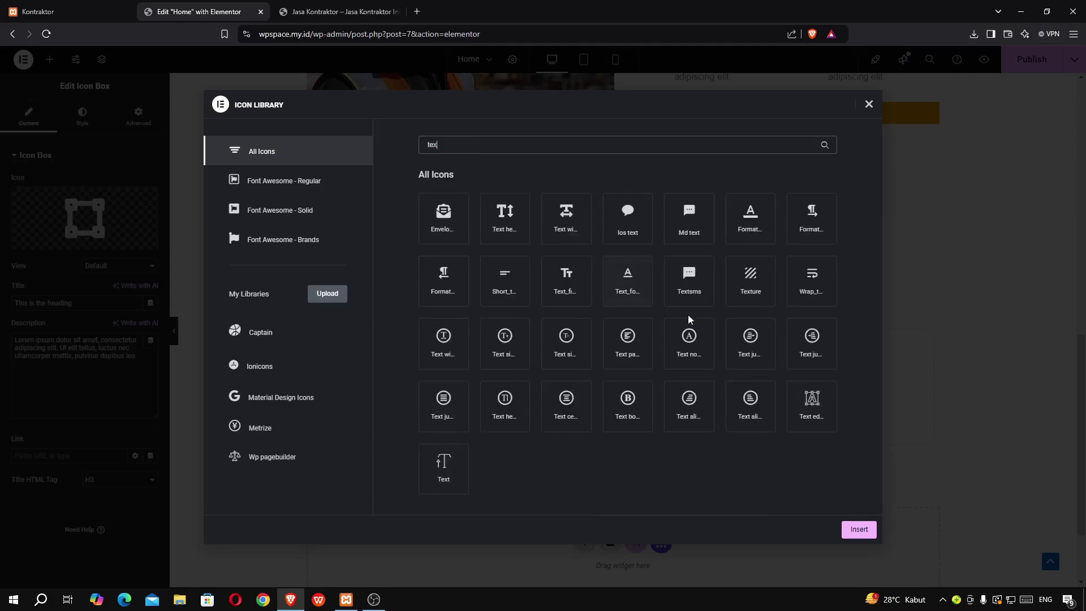
pyautogui.click(804, 415)
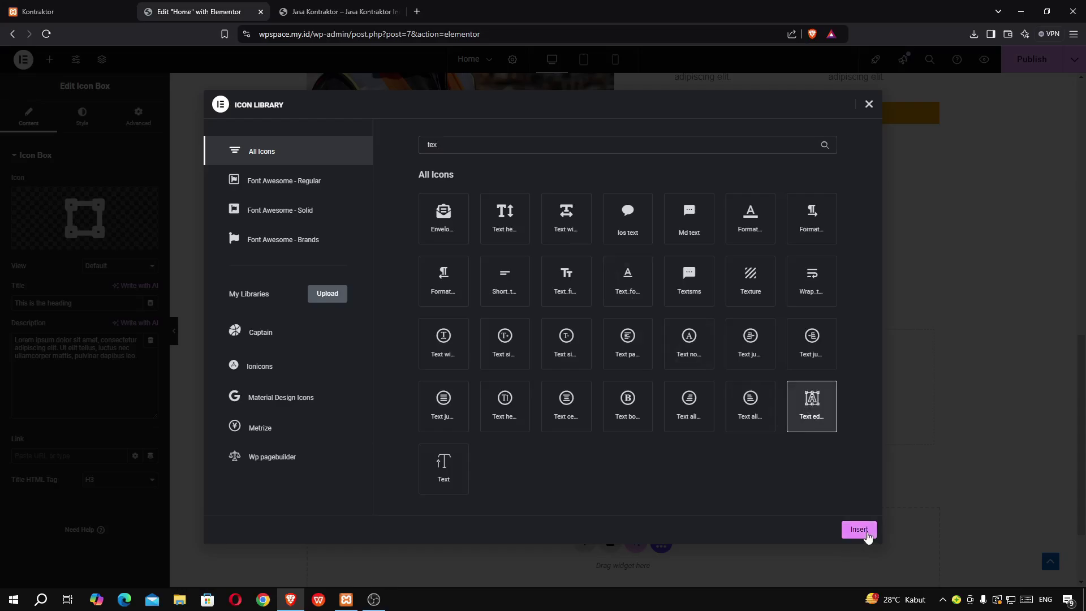
pyautogui.click(865, 534)
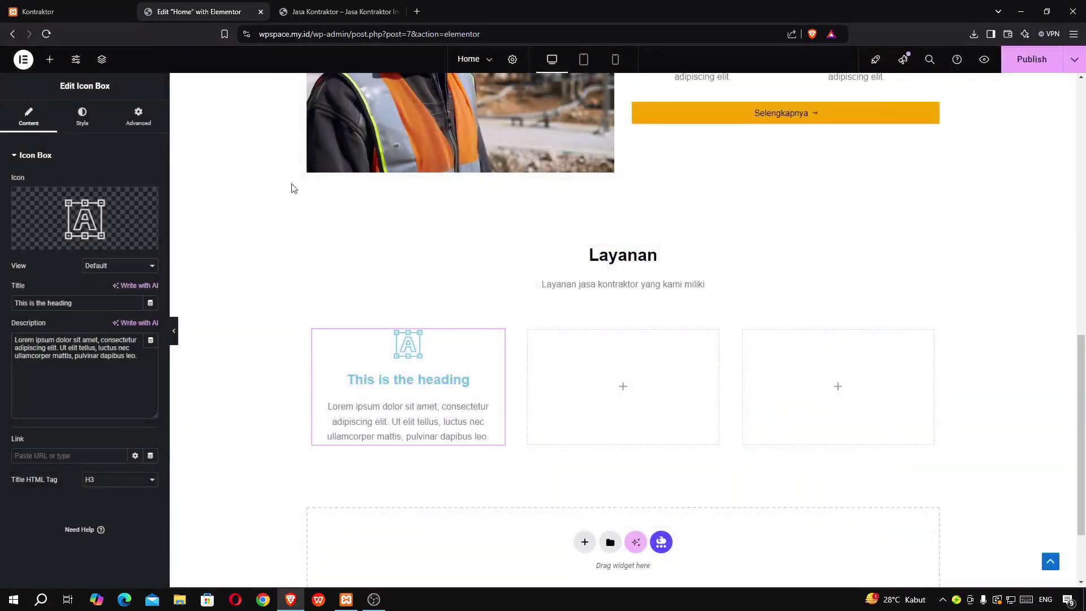
# Check the reference page and set the first icon box's title to "Arsitek"
pyautogui.click(38, 12)
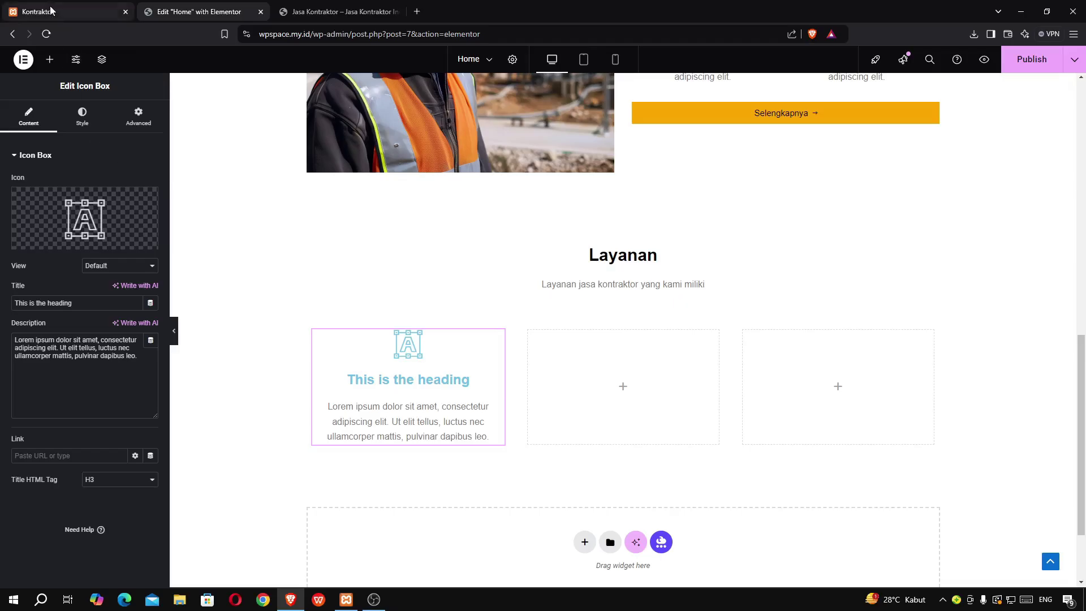
pyautogui.click(189, 12)
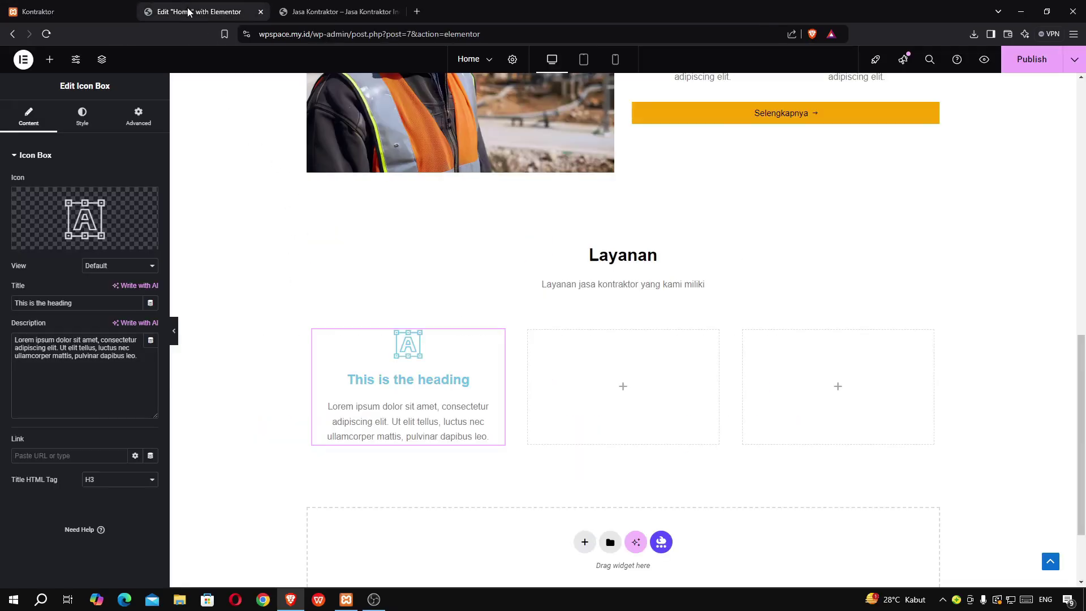
pyautogui.moveTo(74, 303); pyautogui.dragTo(1, 299)
pyautogui.write('A')
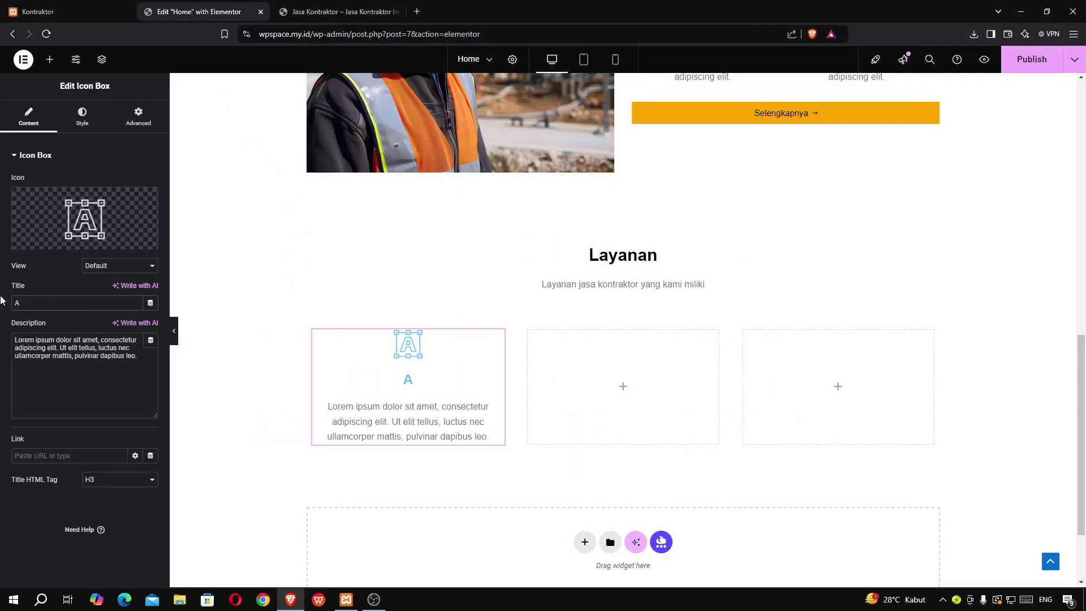
pyautogui.write('rsitek')
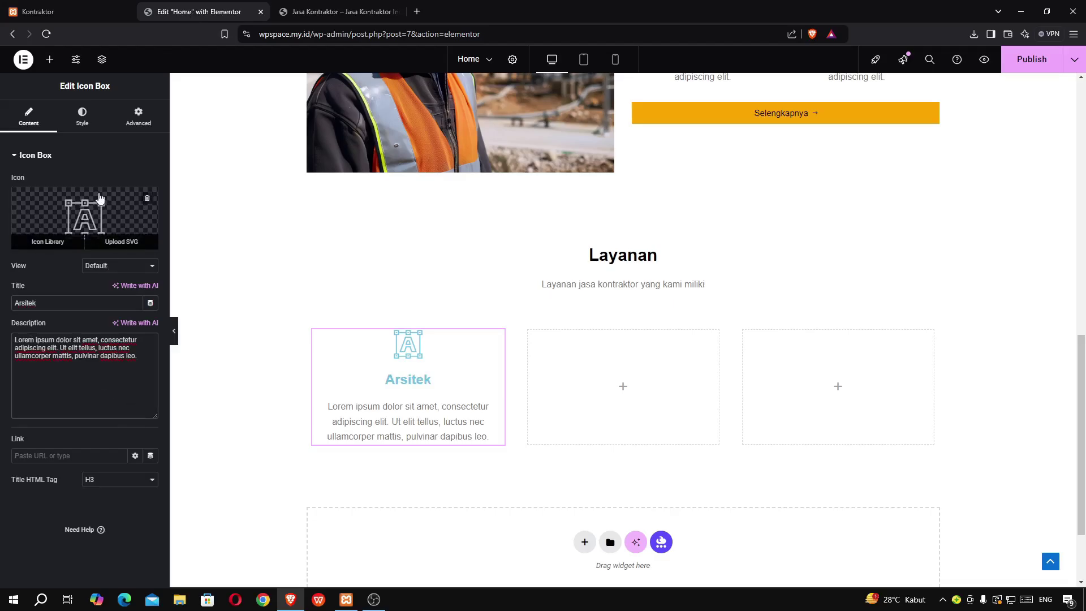
pyautogui.click(83, 118)
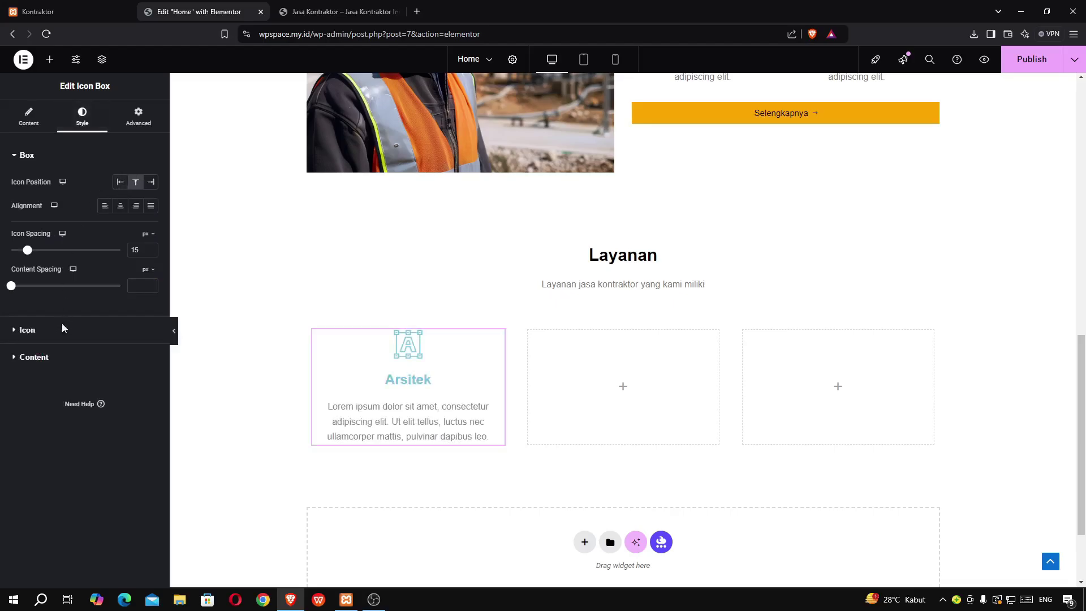
pyautogui.click(68, 339)
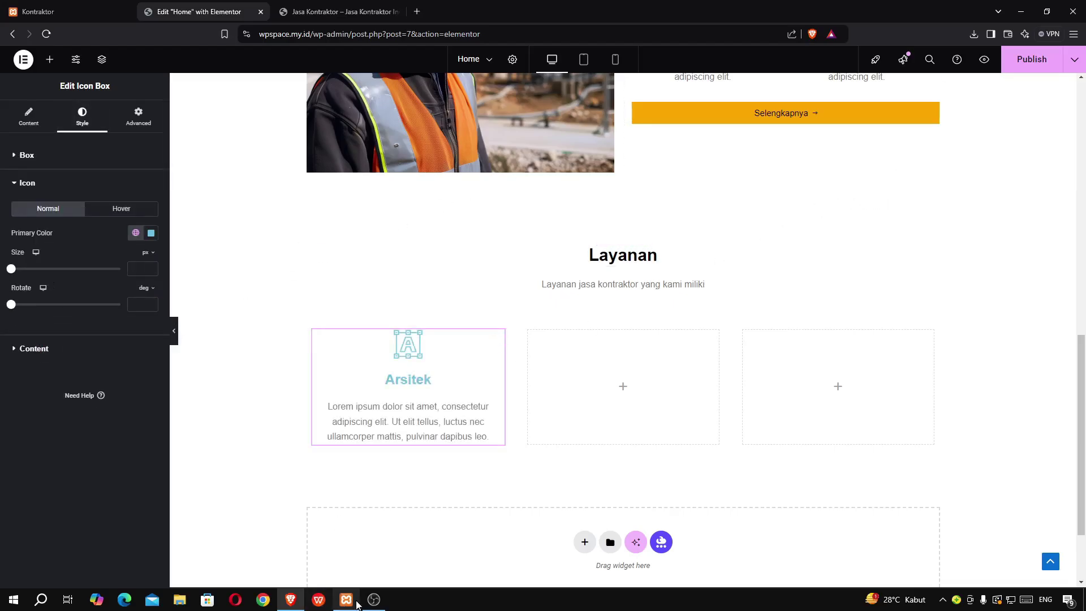
pyautogui.click(374, 600)
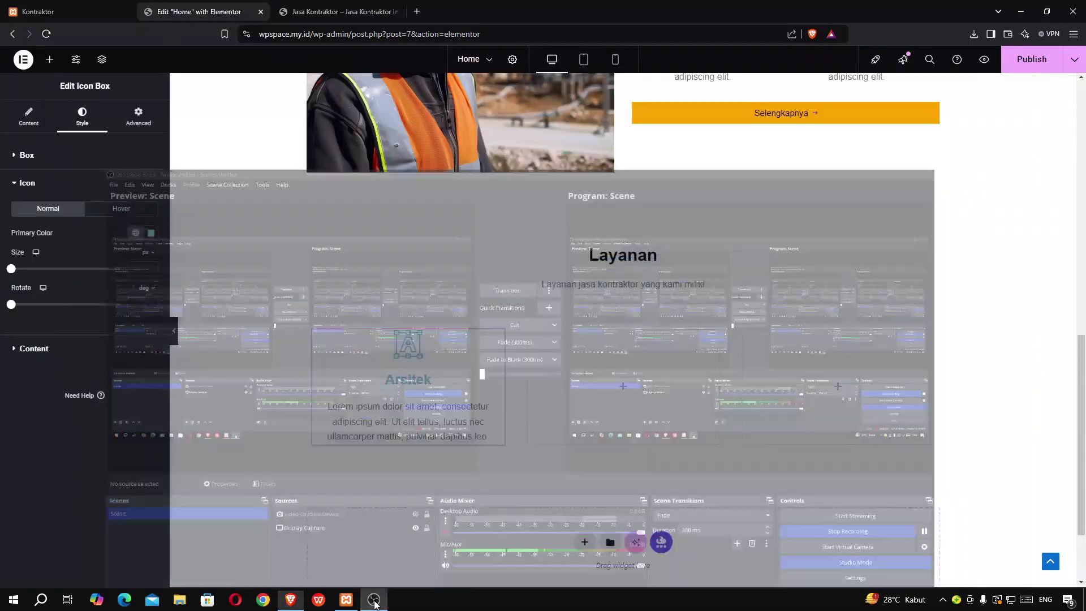
pyautogui.click(374, 600)
# Copy the background color code #FBA500 from the Selengkapnya button's style settings
pyautogui.scroll(1, 874, 169)
pyautogui.scroll(1, 873, 146)
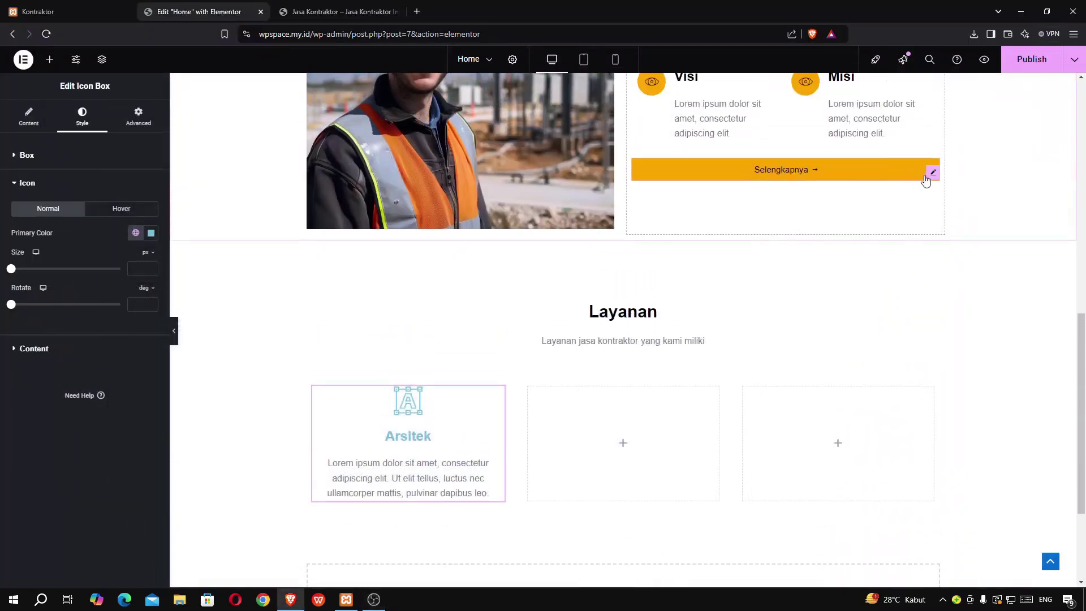
pyautogui.click(934, 171)
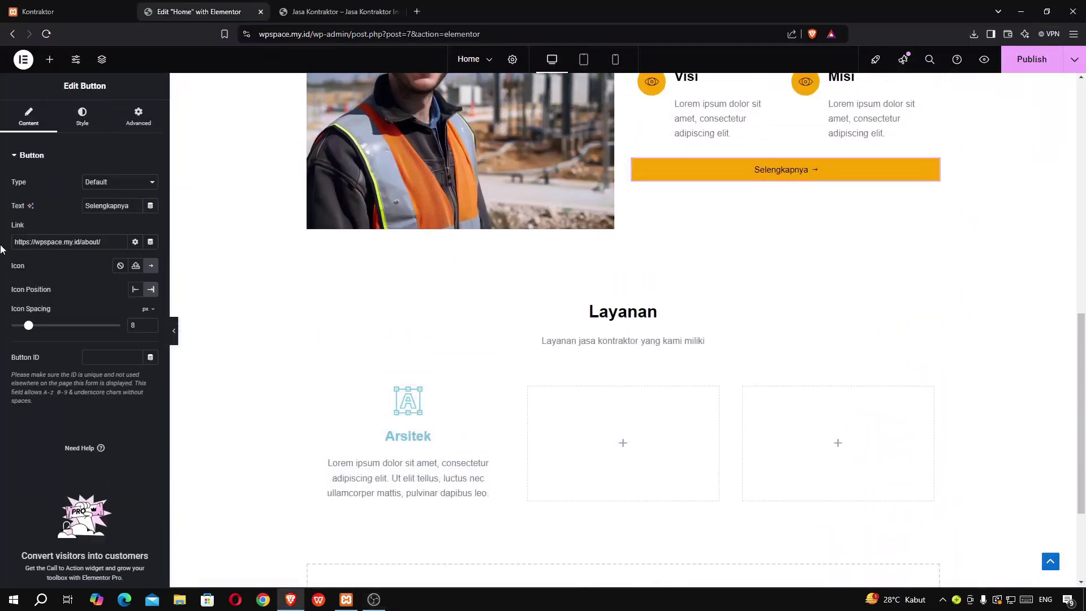
pyautogui.click(82, 118)
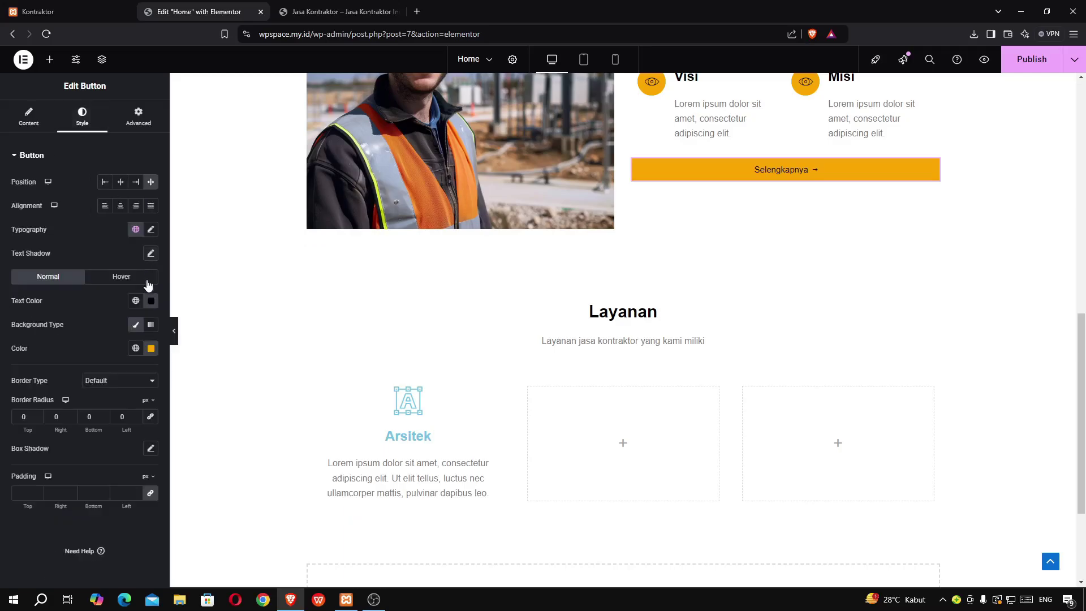
pyautogui.click(150, 349)
pyautogui.hotkey('ctrl', 'c')
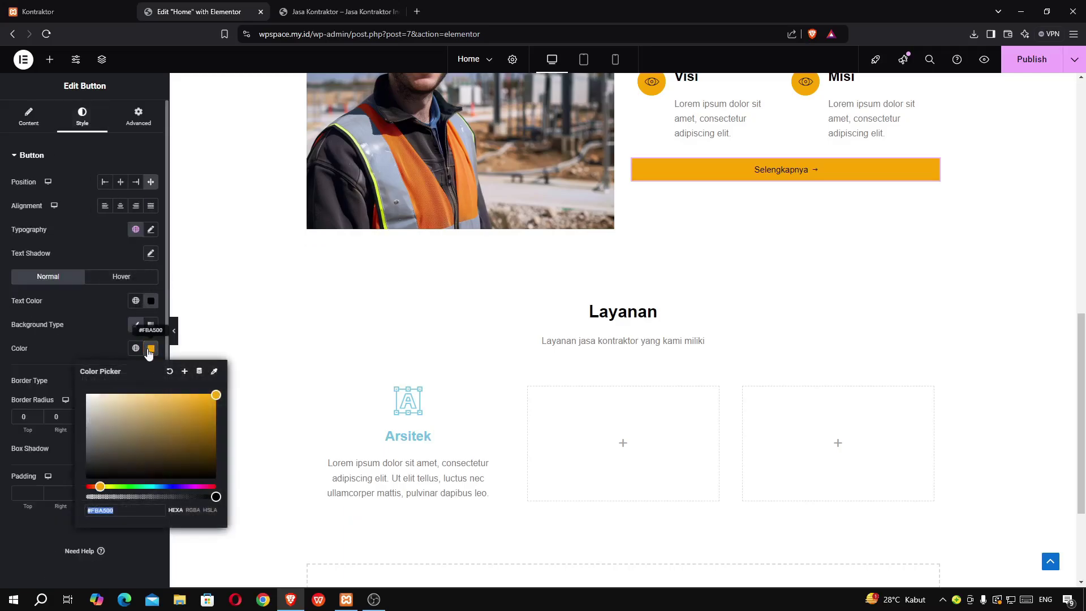
# Set the Arsitek icon's primary color to the copied #FBA500
pyautogui.click(439, 477)
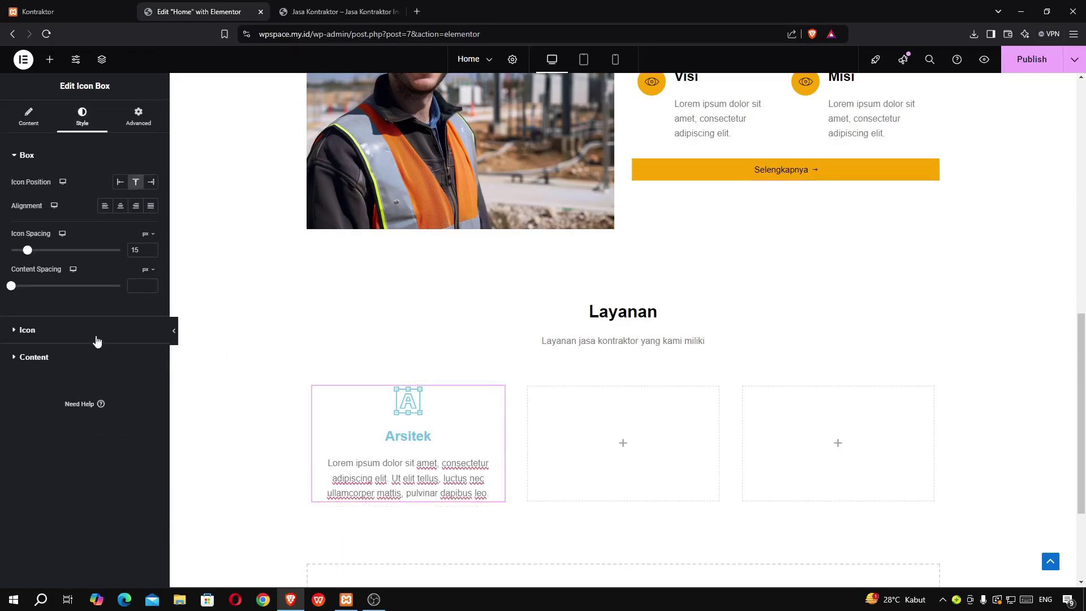
pyautogui.click(97, 340)
pyautogui.click(150, 233)
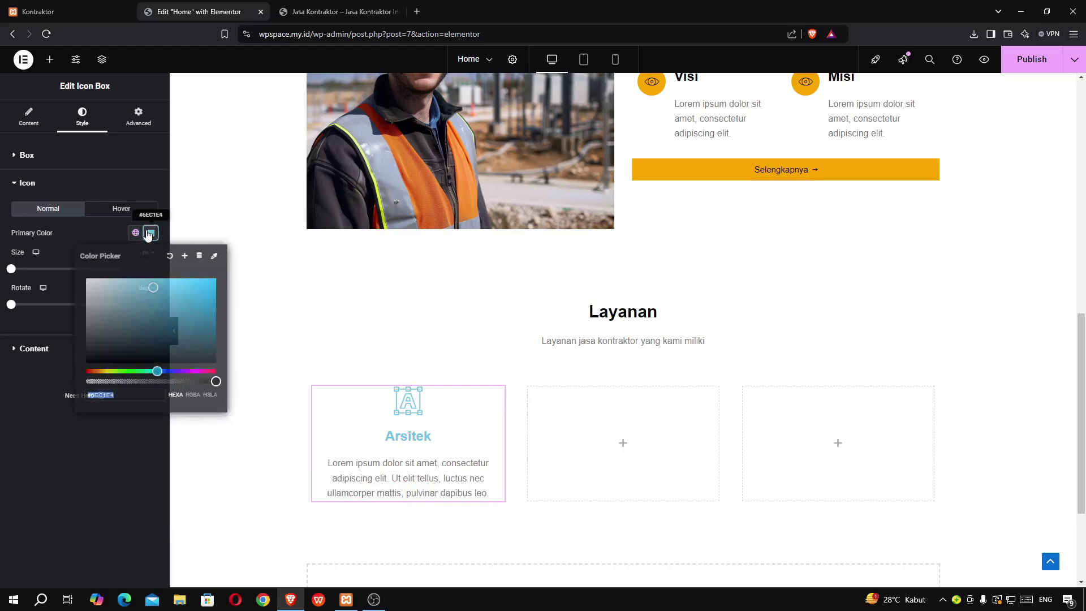
pyautogui.hotkey('ctrl', 'v')
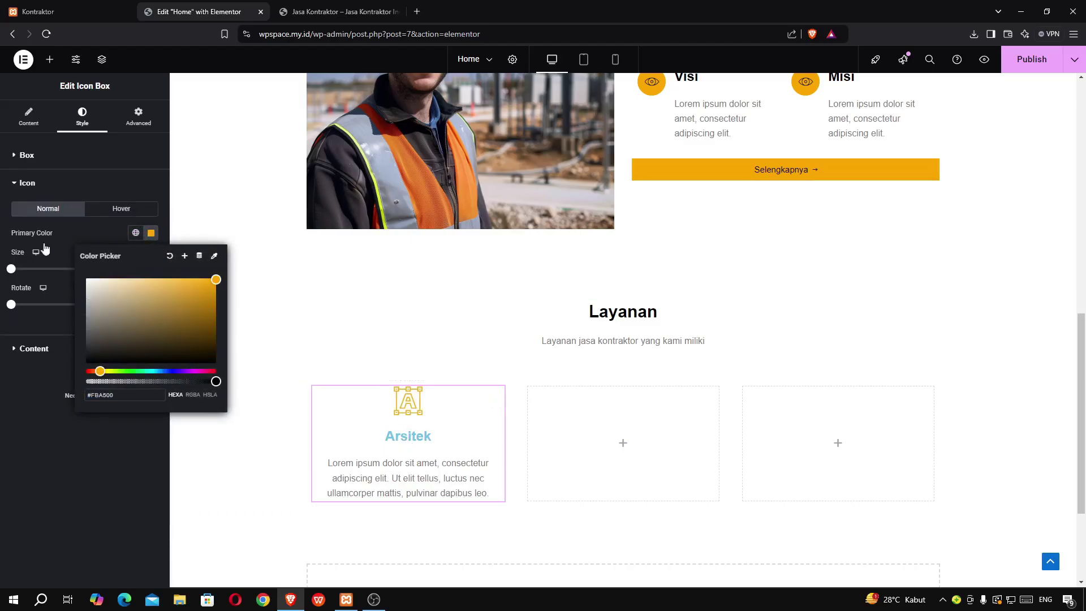
pyautogui.click(87, 229)
# Compare with the reference page's services and set the Arsitek title color to black, #000000
pyautogui.click(34, 11)
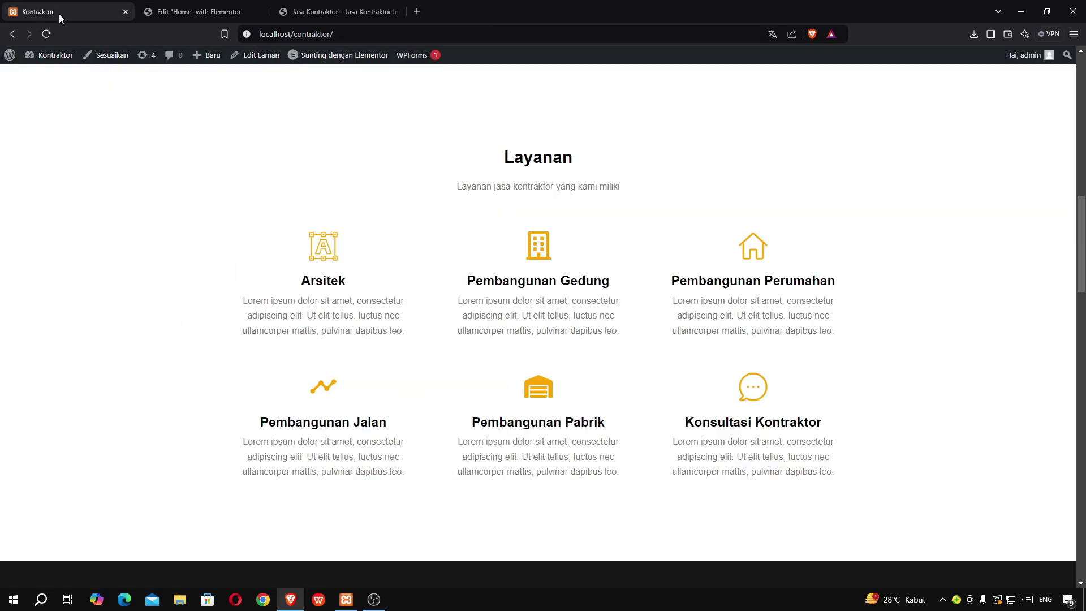
pyautogui.click(189, 13)
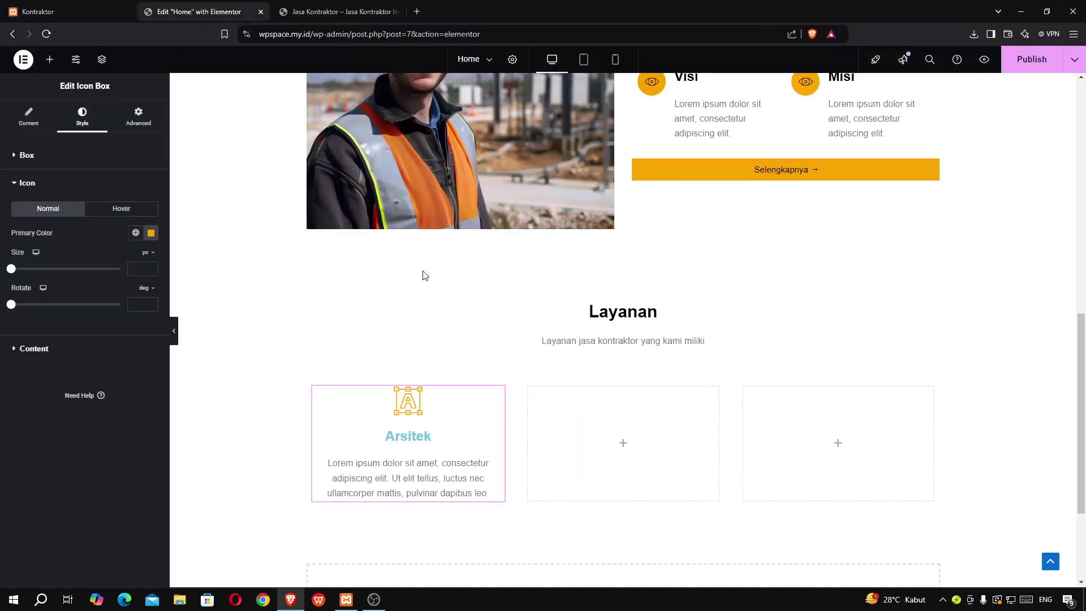
pyautogui.click(25, 349)
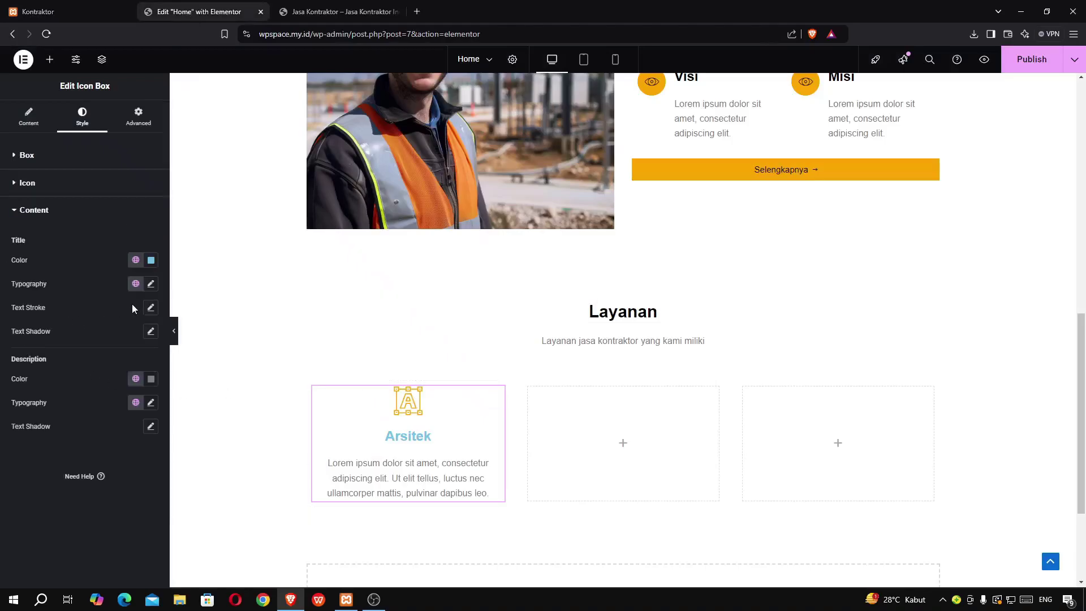
pyautogui.click(151, 260)
pyautogui.moveTo(201, 379); pyautogui.dragTo(202, 415)
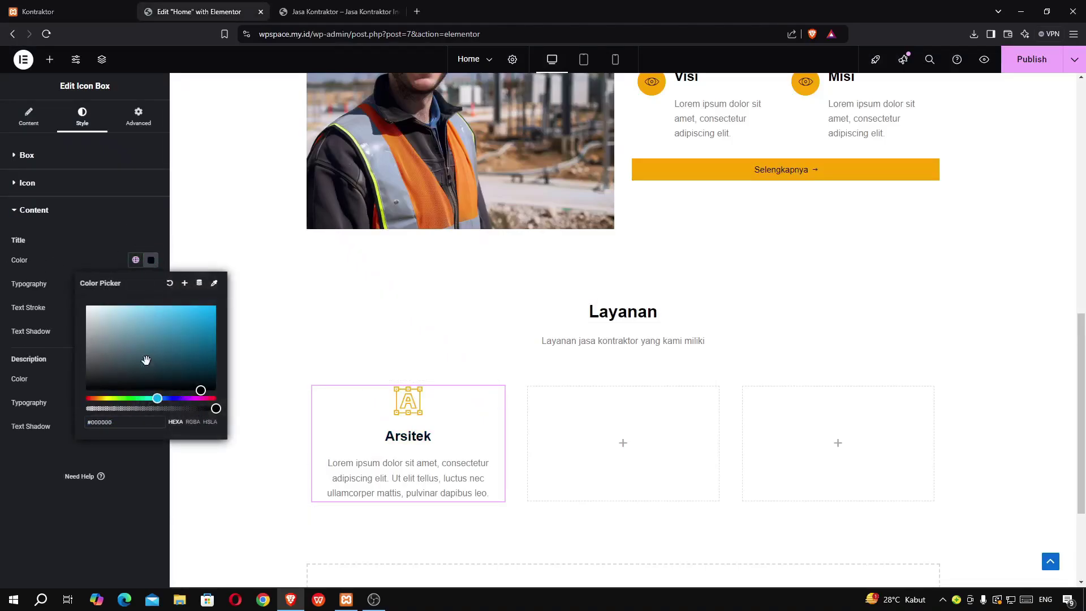
pyautogui.click(84, 266)
# Check the Arsitek box against the reference page, then copy it into the second and third columns
pyautogui.scroll(4, 351, 417)
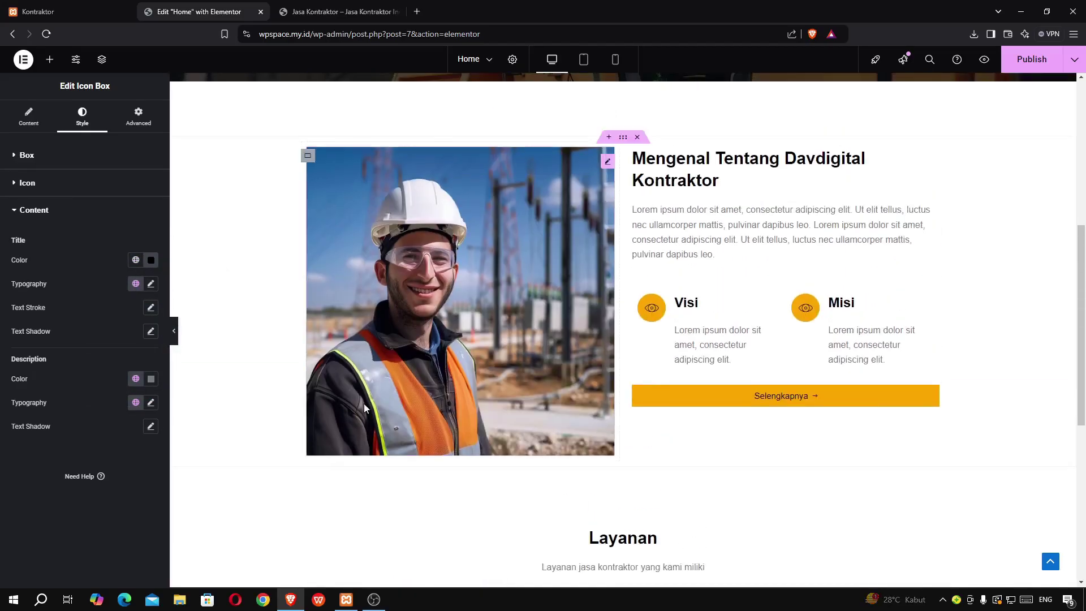
pyautogui.scroll(-1, 364, 403)
pyautogui.scroll(-5, 370, 405)
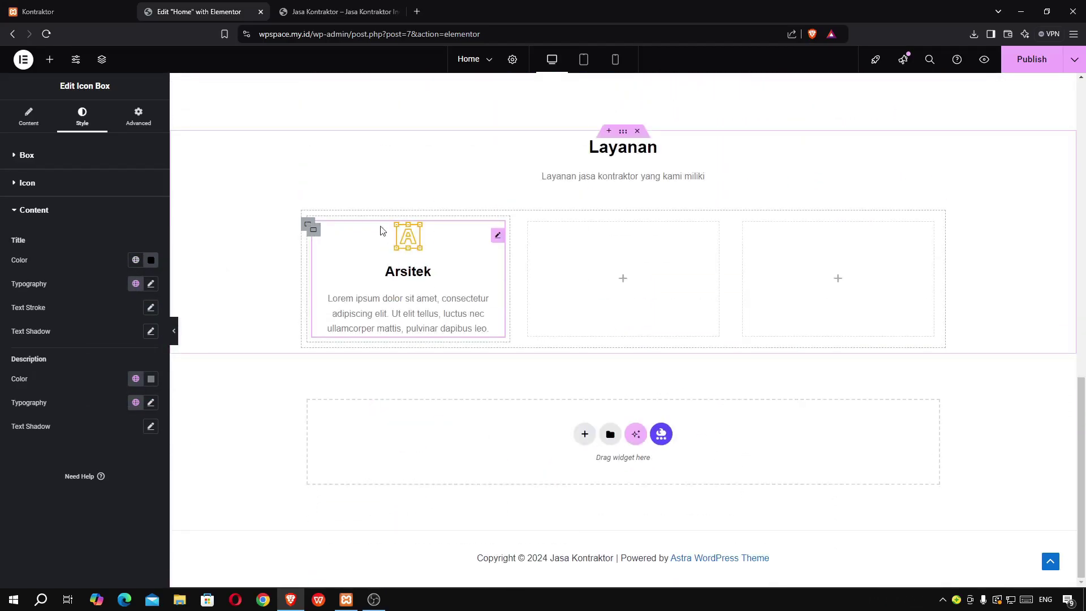
pyautogui.click(49, 15)
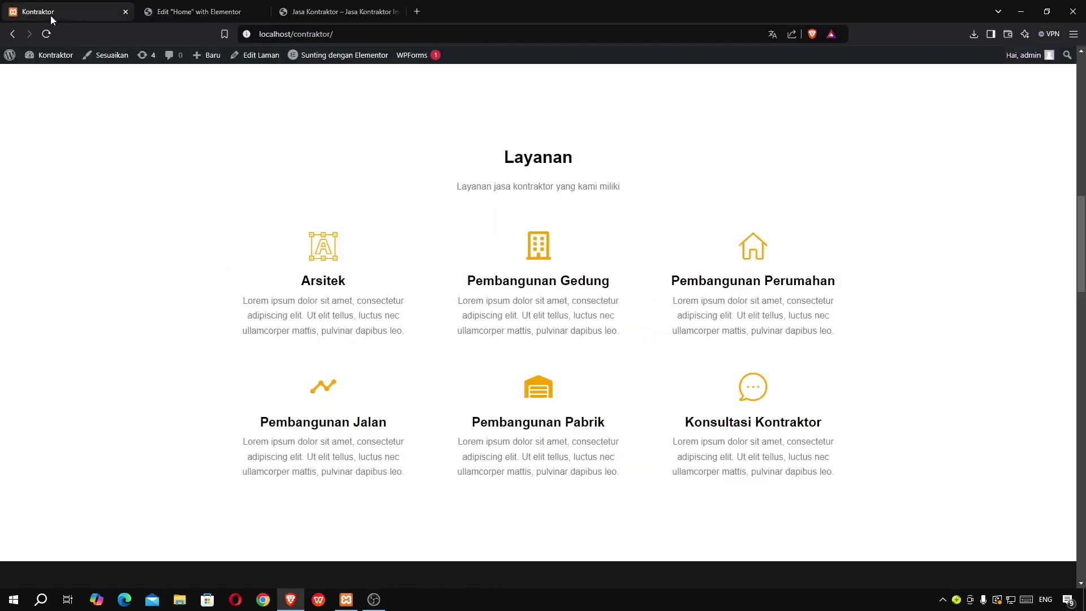
pyautogui.click(187, 12)
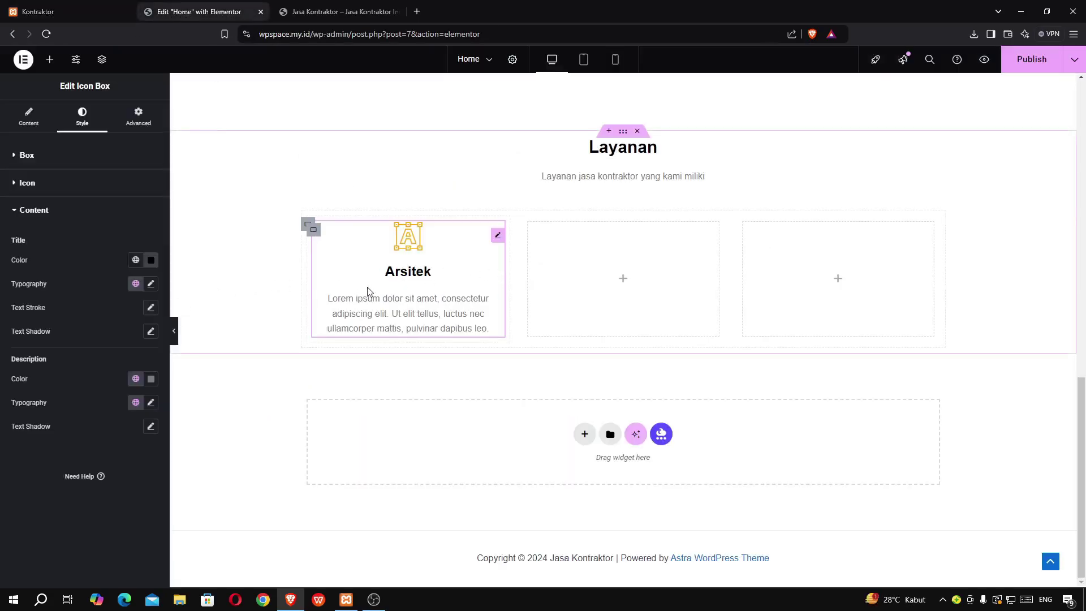
pyautogui.rightClick(496, 239)
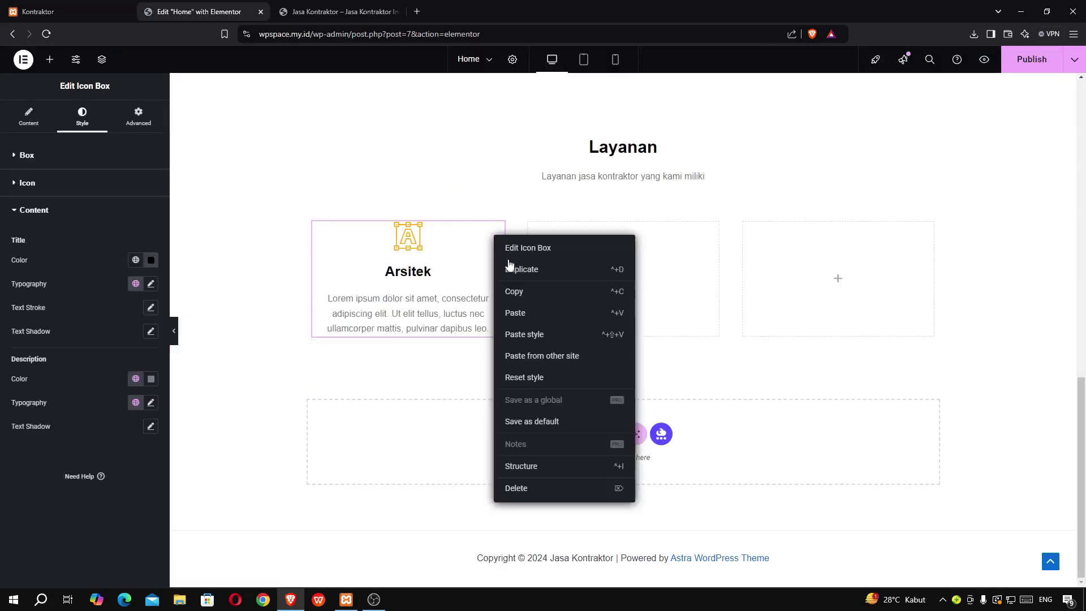
pyautogui.click(517, 292)
pyautogui.rightClick(650, 299)
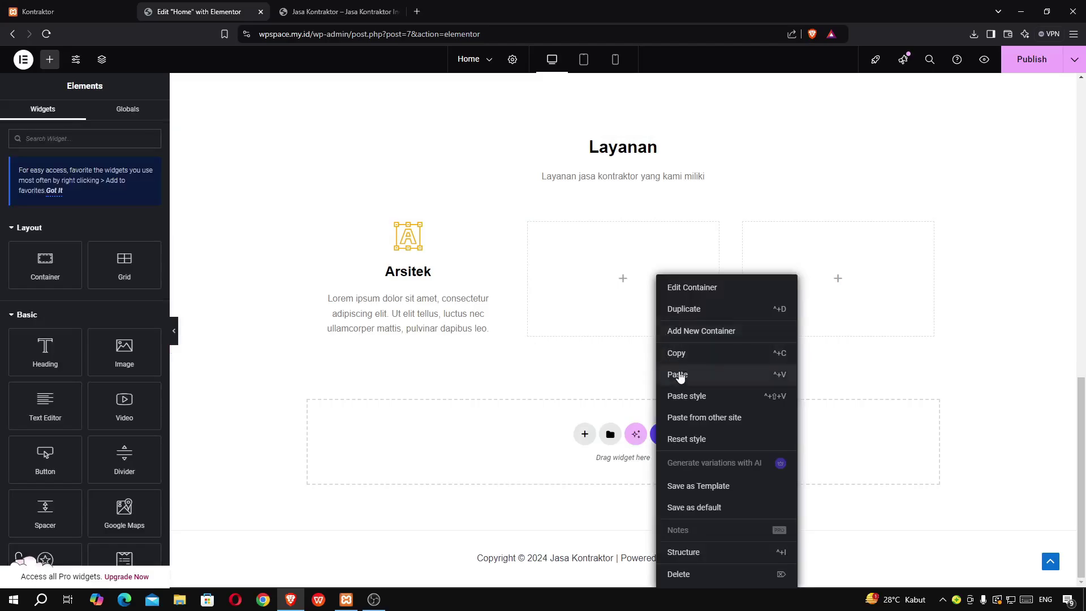
pyautogui.click(680, 374)
pyautogui.rightClick(808, 278)
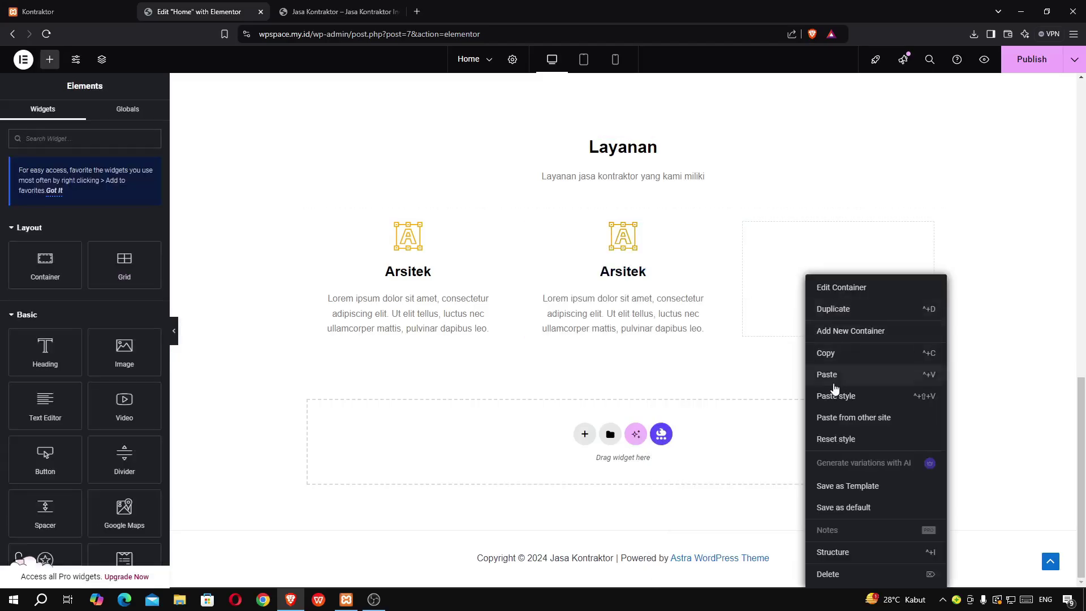
pyautogui.click(833, 384)
# Copy the title Pembangunan Gedung from the reference page and use it as the second column's icon box title
pyautogui.click(59, 12)
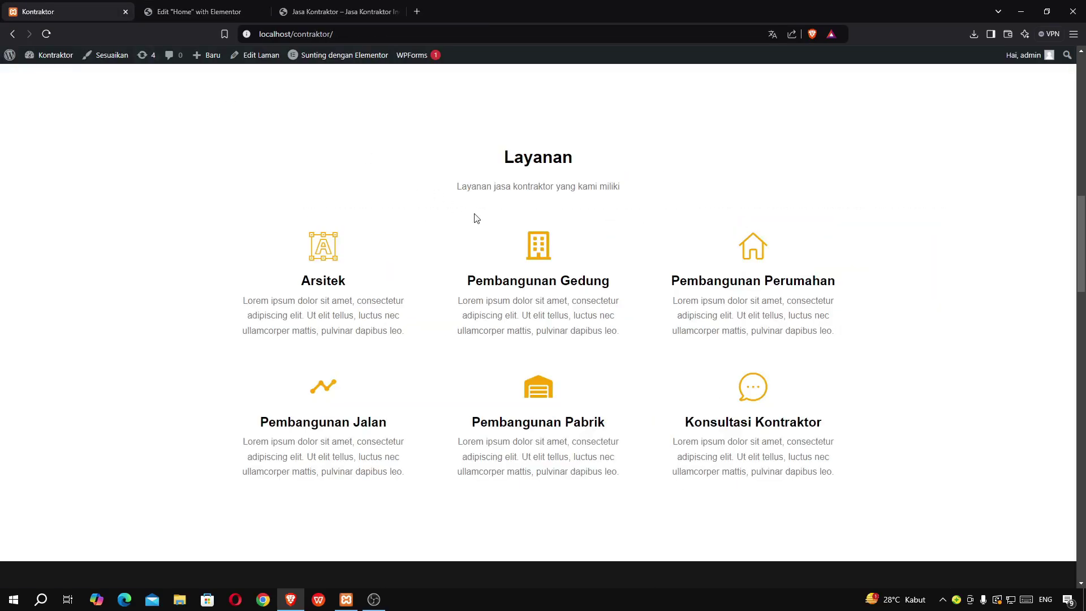
pyautogui.moveTo(464, 285); pyautogui.dragTo(630, 287)
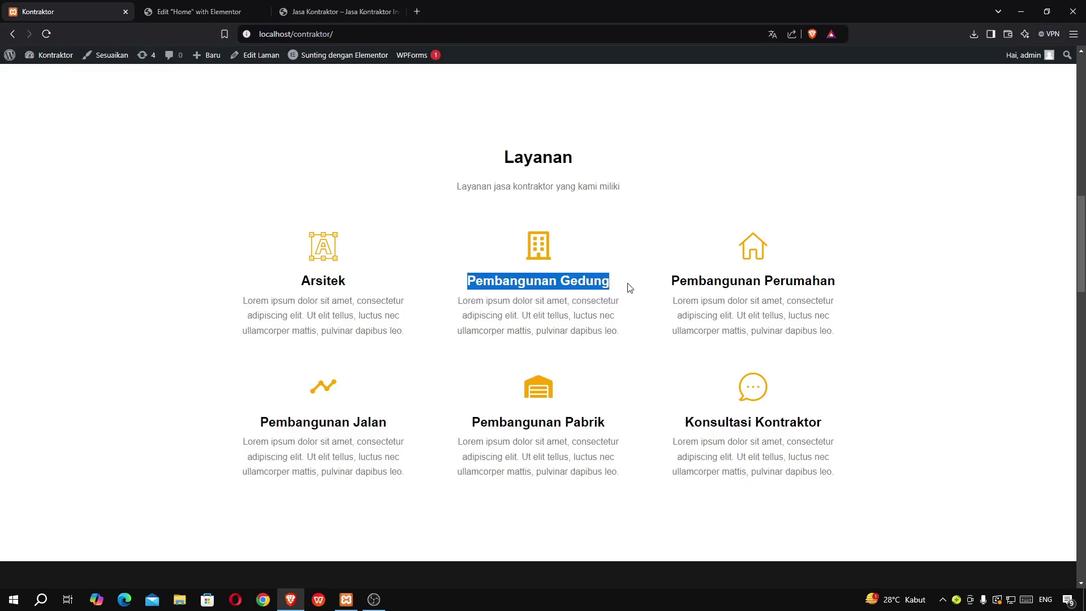
pyautogui.click(187, 10)
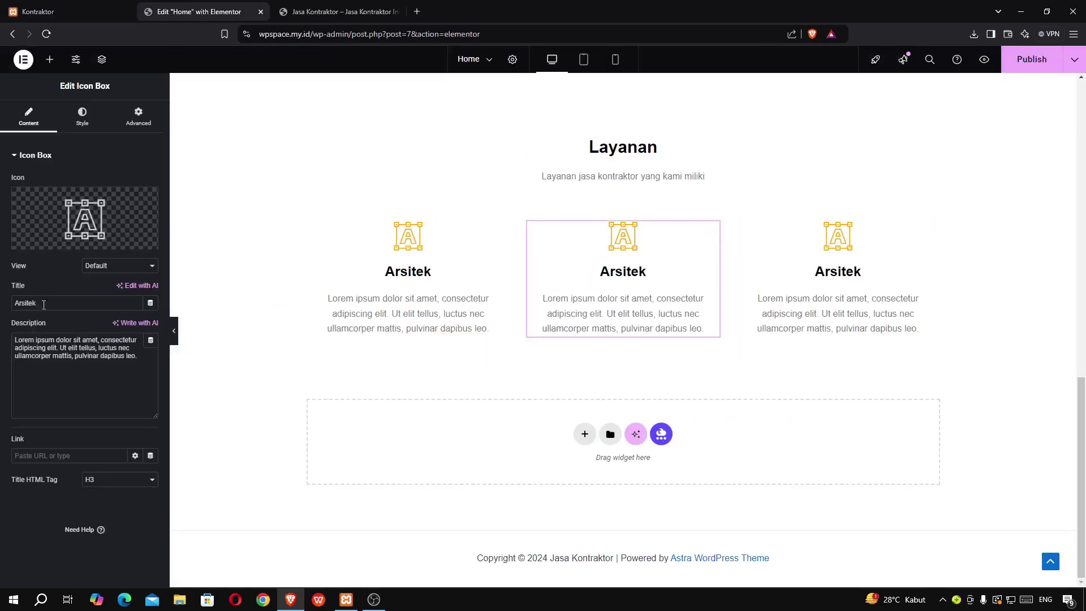
pyautogui.click(45, 324)
pyautogui.click(43, 302)
pyautogui.hotkey('ctrl', 'v')
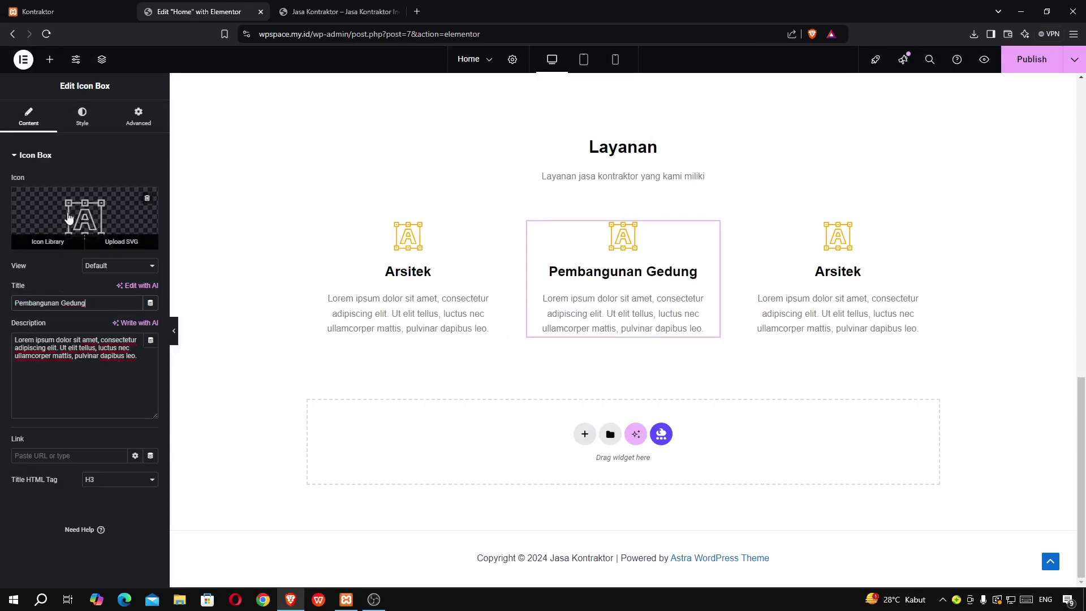
# Filter the icon library by "bui" and insert the Building icon into the Pembangunan Gedung box
pyautogui.click(69, 218)
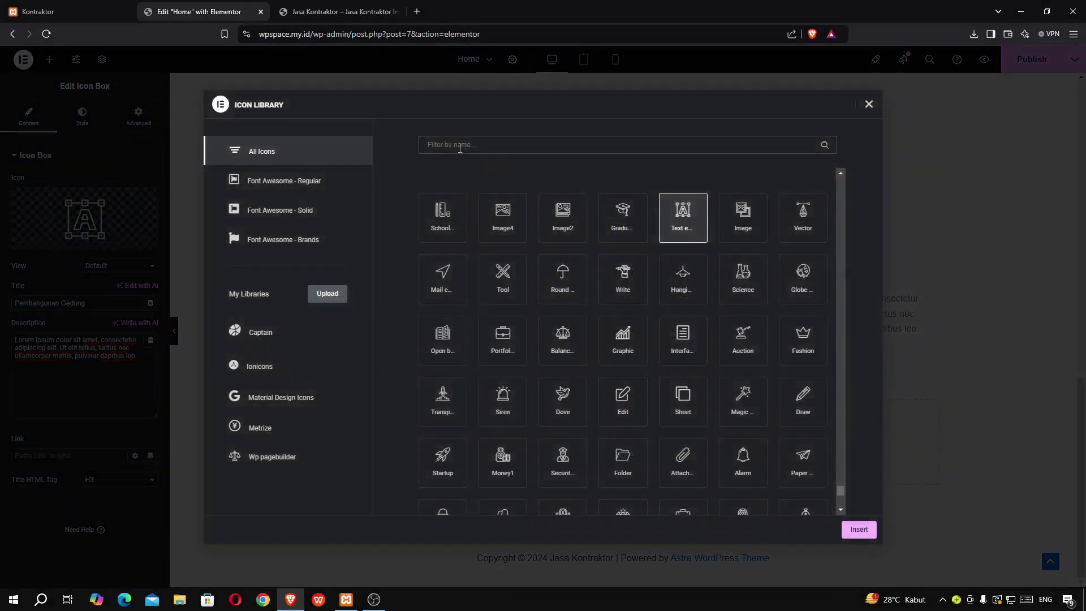
pyautogui.click(459, 148)
pyautogui.write('bui')
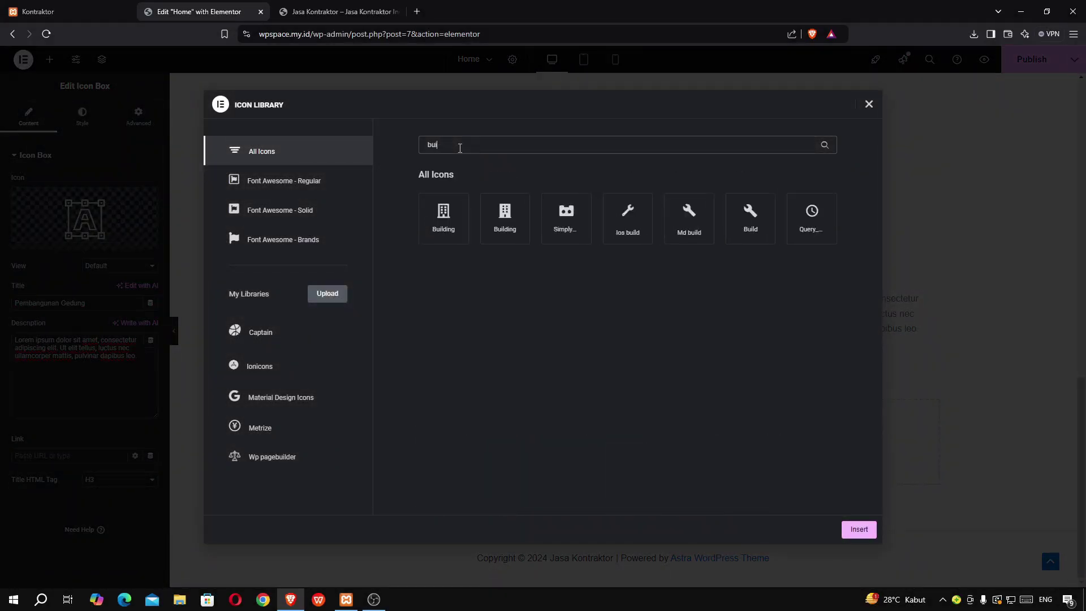
pyautogui.click(447, 212)
pyautogui.click(860, 529)
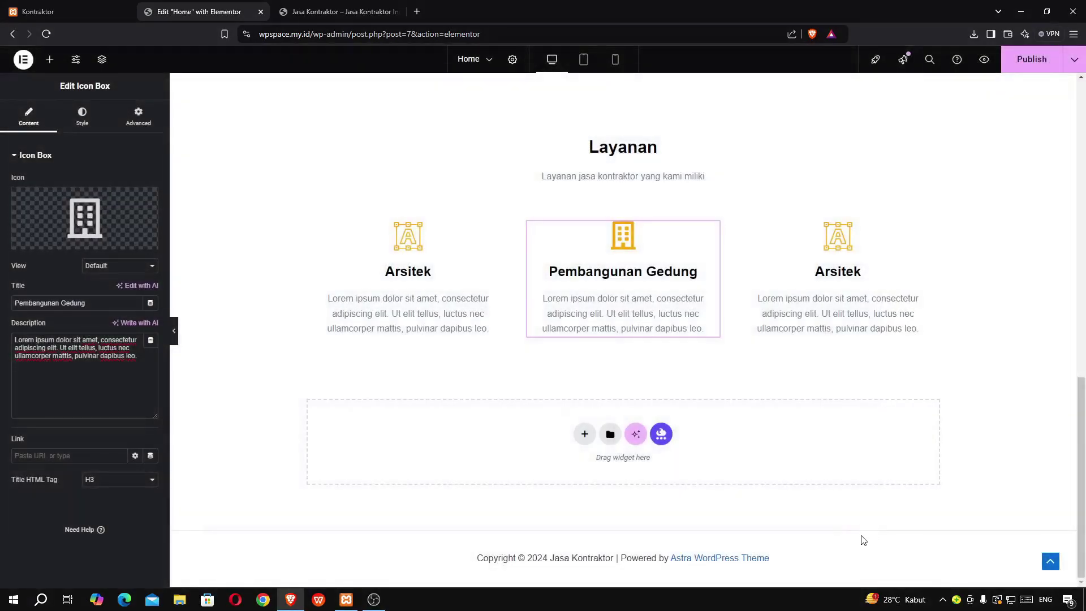
# Copy the title Pembangunan Perumahan from the reference page and use it as the third column's icon box title
pyautogui.click(74, 20)
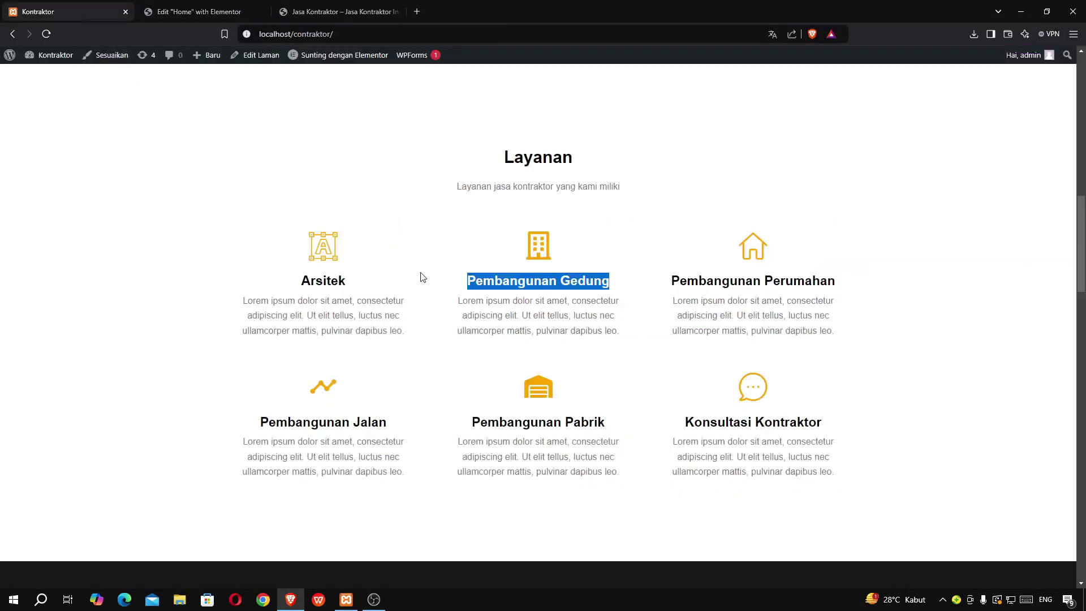
pyautogui.scroll(-2, 421, 282)
pyautogui.click(587, 246)
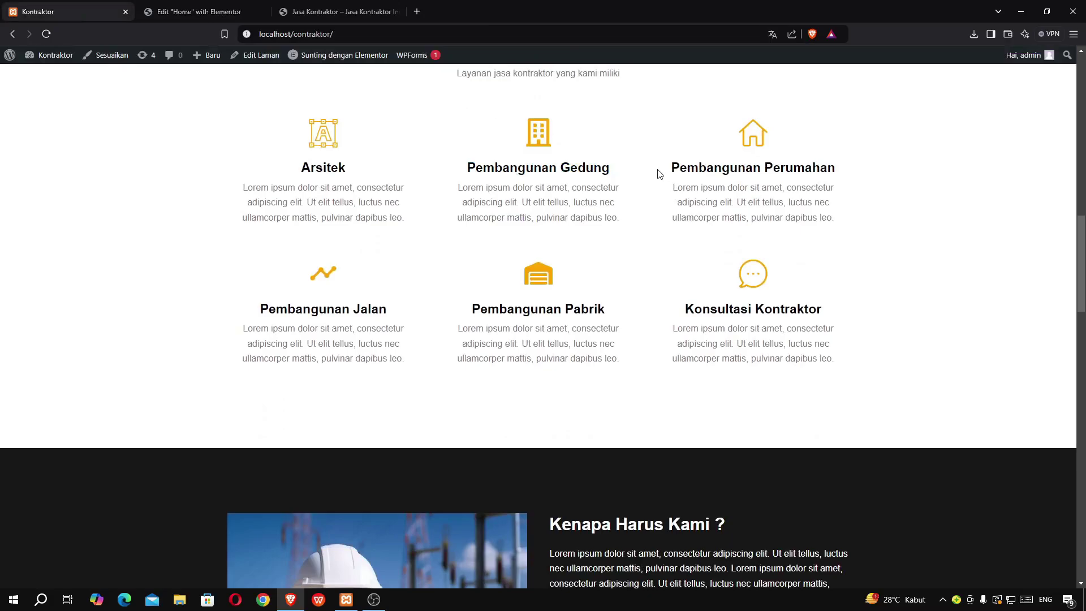
pyautogui.moveTo(658, 173); pyautogui.dragTo(848, 173)
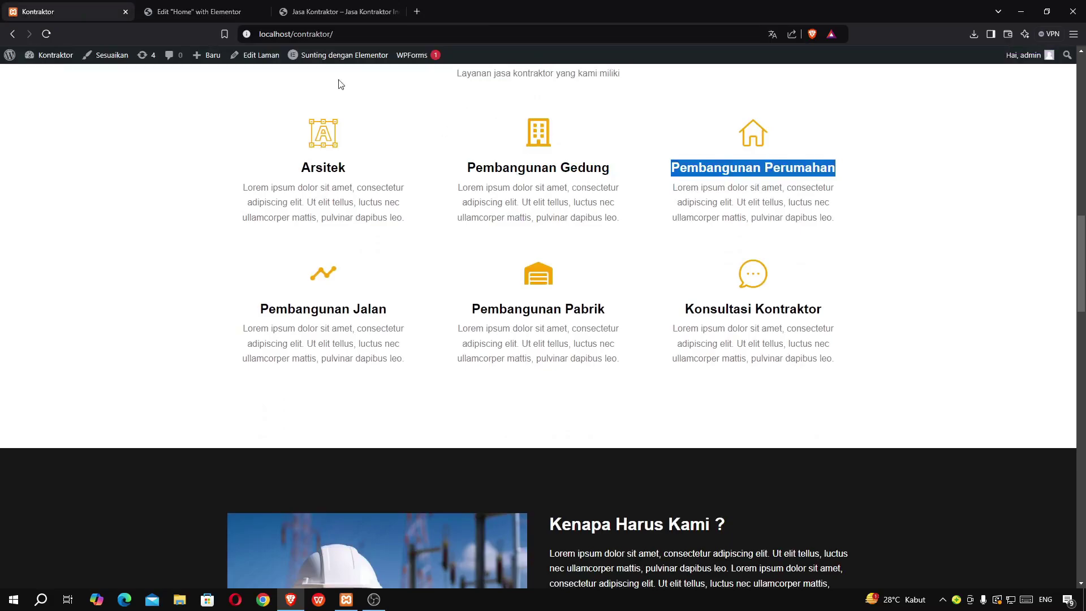
pyautogui.click(219, 12)
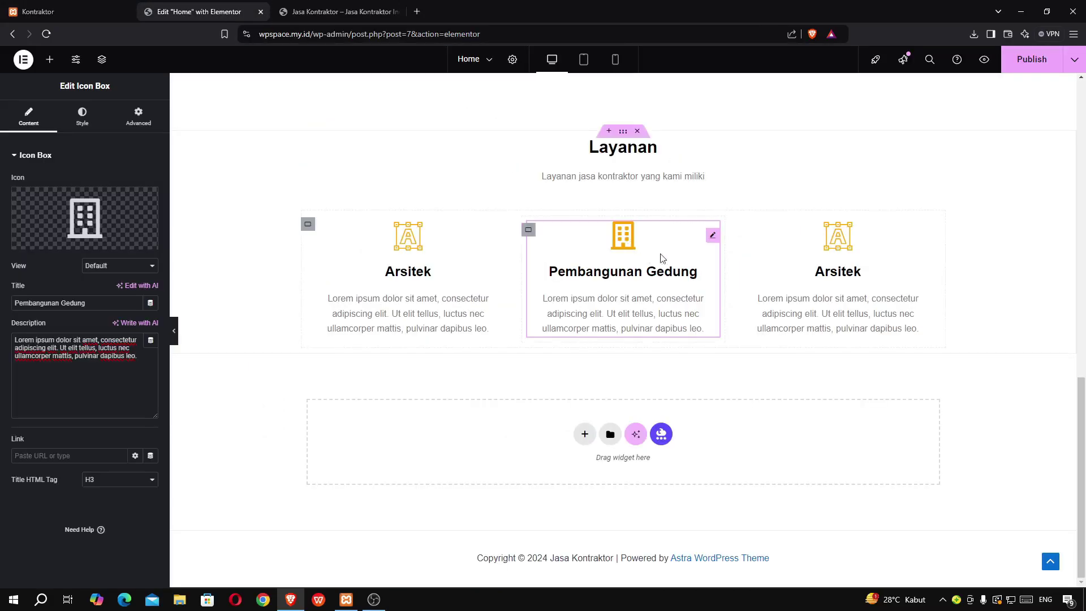
pyautogui.click(843, 251)
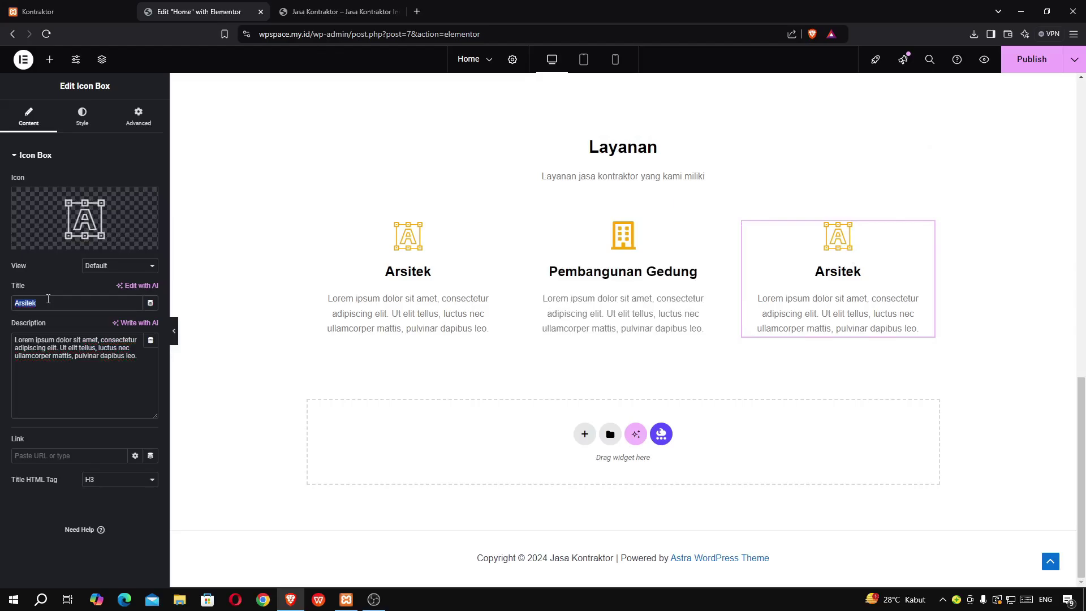
pyautogui.hotkey('ctrl', 'v')
# Filter the icon library by "home" and insert the solid Home icon into the Pembangunan Perumahan box
pyautogui.click(47, 240)
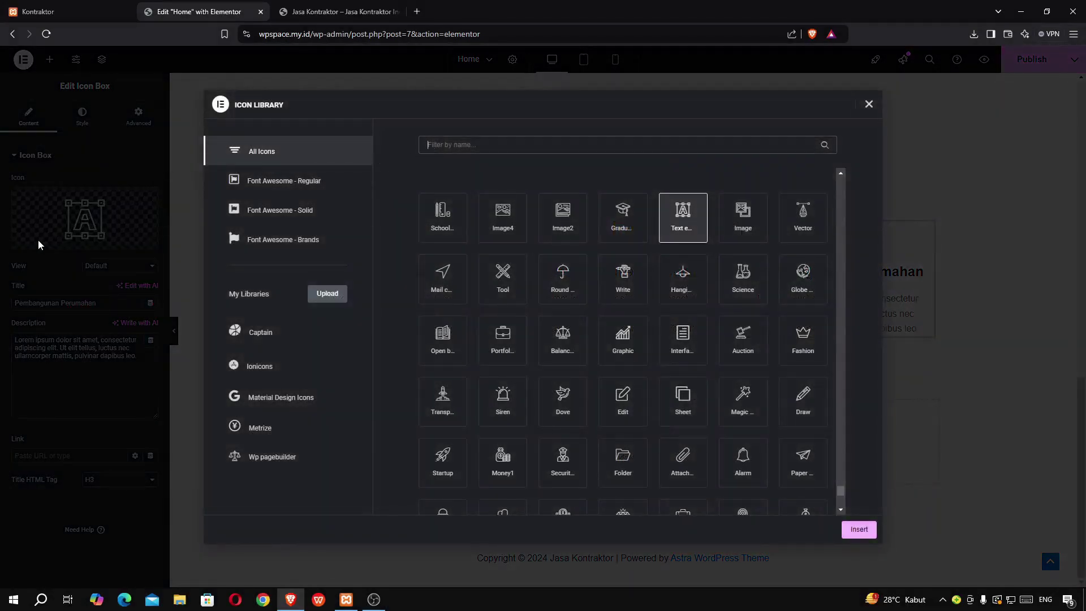
pyautogui.write('home')
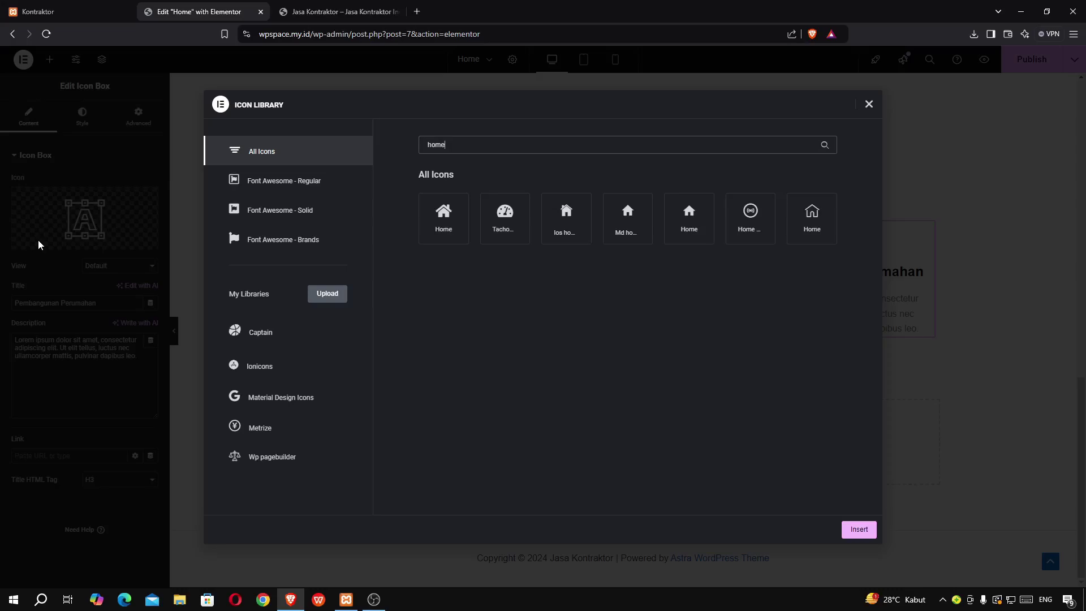
pyautogui.click(443, 218)
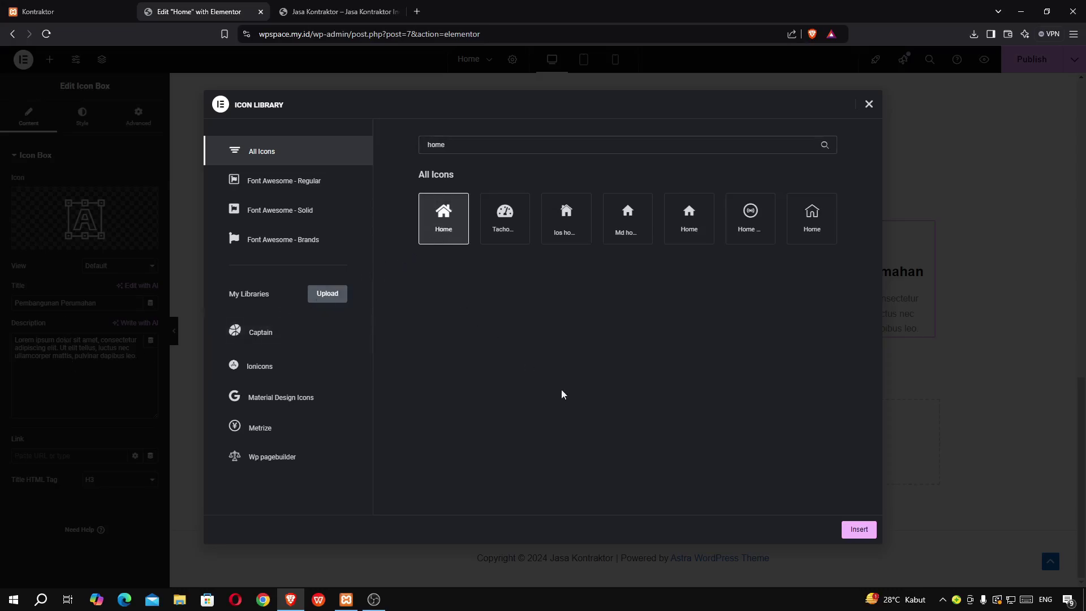
pyautogui.click(849, 534)
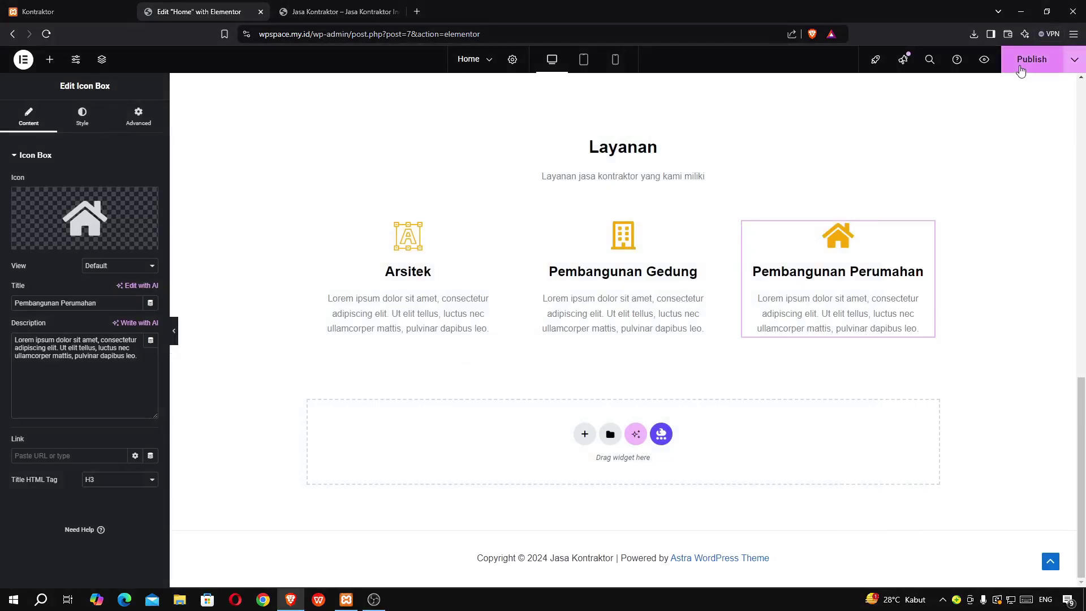
# Publish the page and duplicate the container holding the three service icon boxes to make a second row
pyautogui.click(1010, 62)
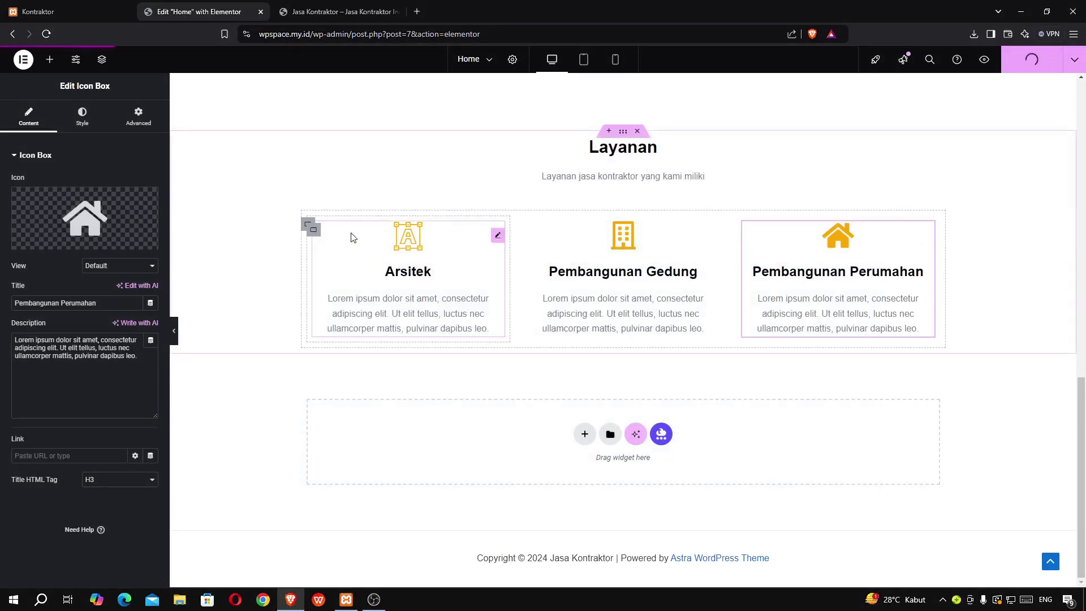
pyautogui.click(306, 226)
pyautogui.rightClick(306, 226)
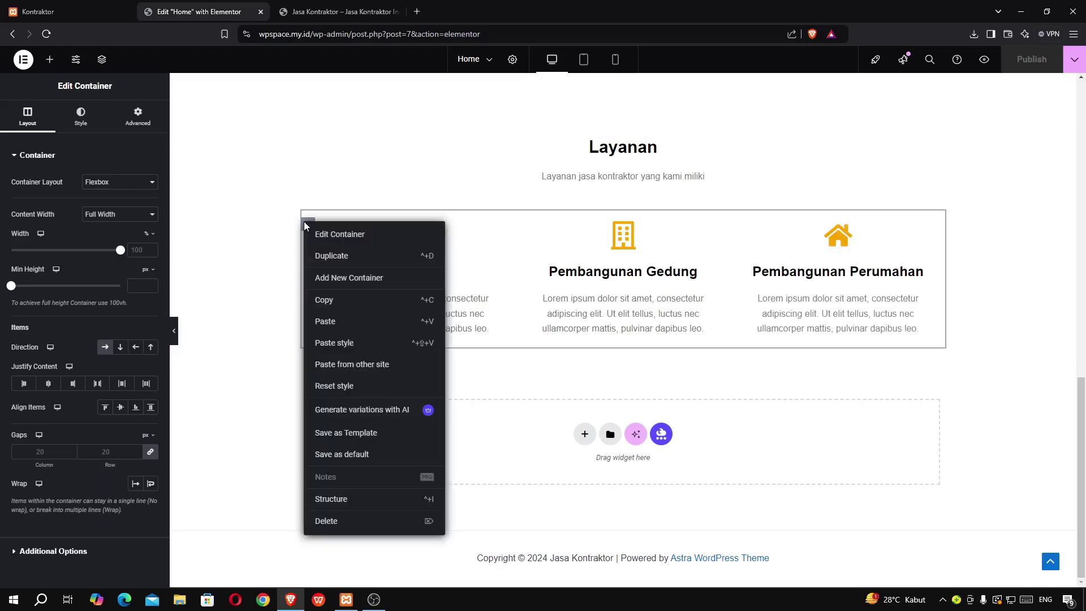
pyautogui.click(329, 258)
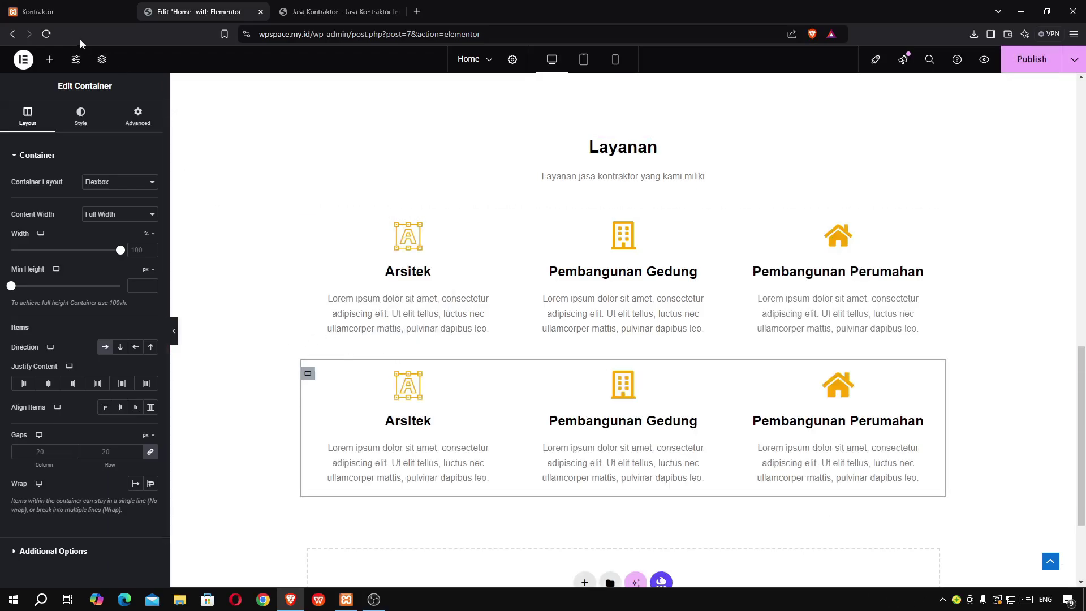
# Copy the title Pembangunan Jalan from the reference page and use it for the second row's Arsitek box
pyautogui.click(63, 12)
pyautogui.moveTo(257, 309); pyautogui.dragTo(387, 309)
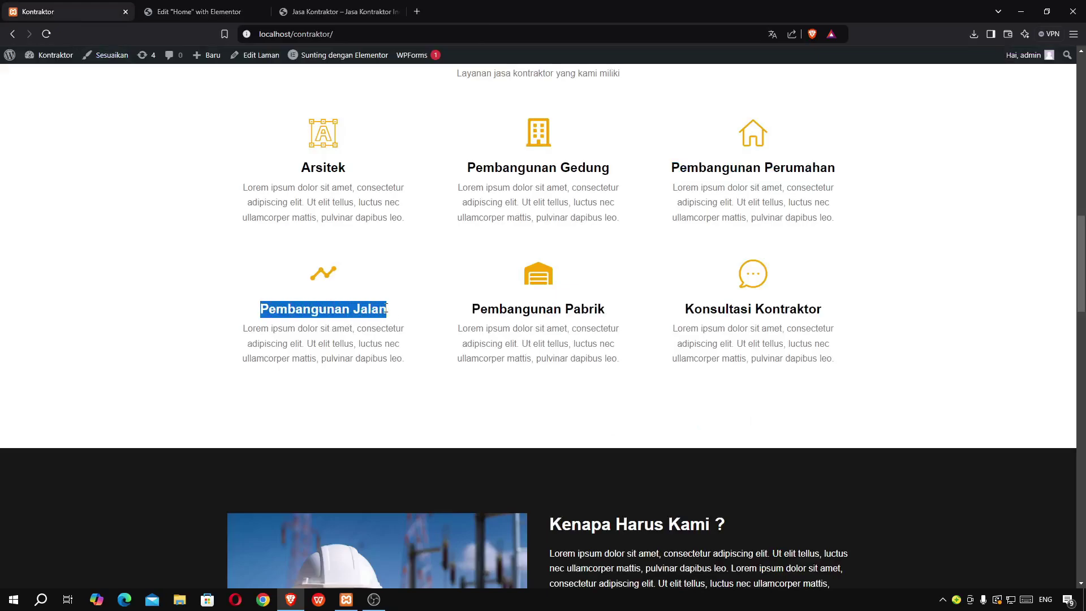
pyautogui.click(169, 16)
pyautogui.click(381, 381)
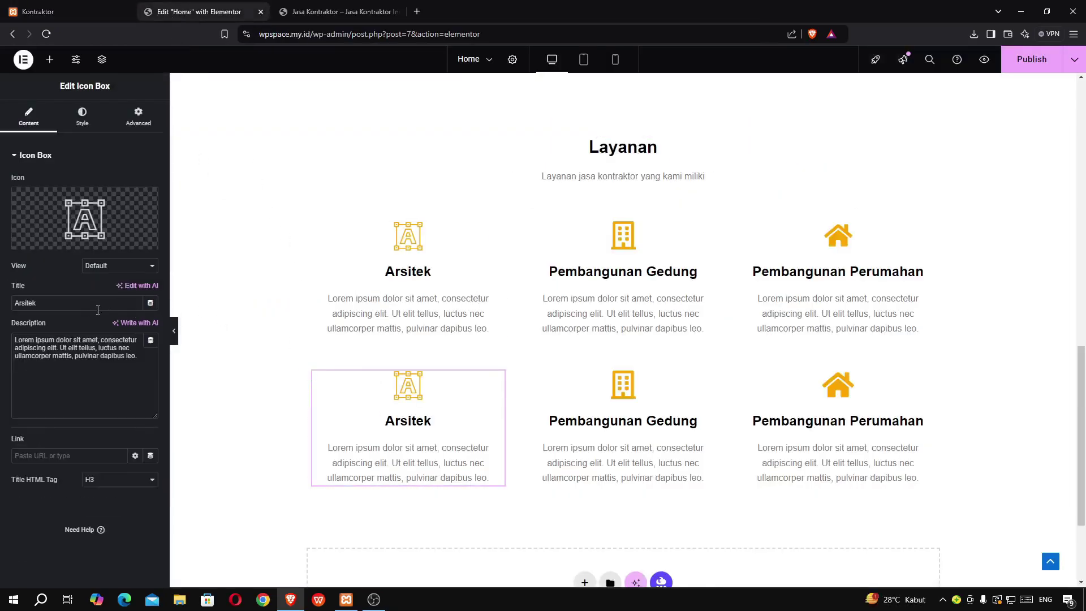
pyautogui.hotkey('ctrl', 'v')
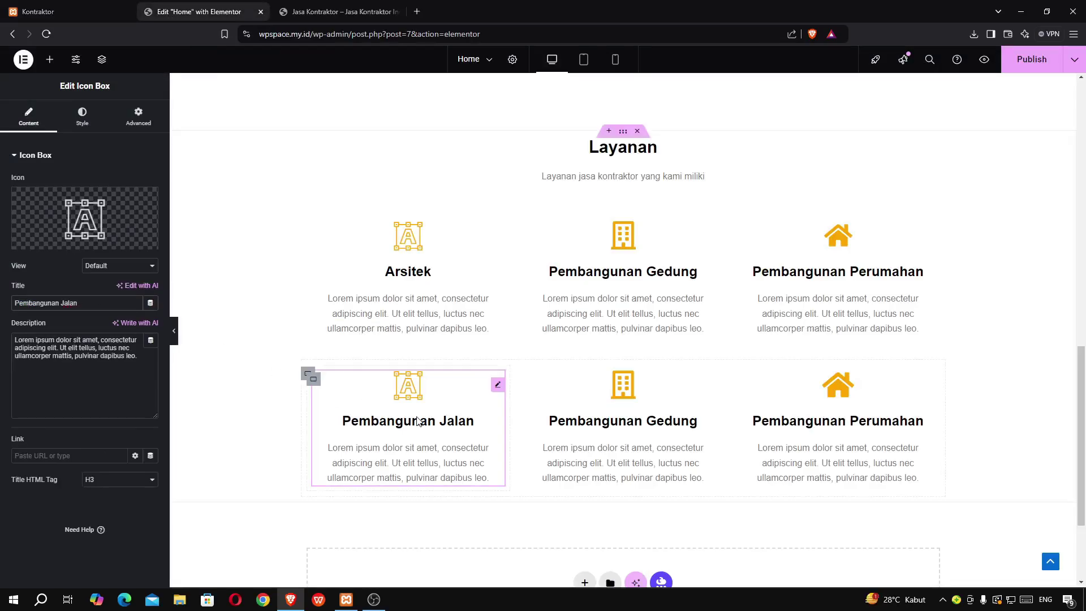
# Filter the icon library by "line" and insert the zigzag Timeline icon into the Pembangunan Jalan box
pyautogui.click(94, 218)
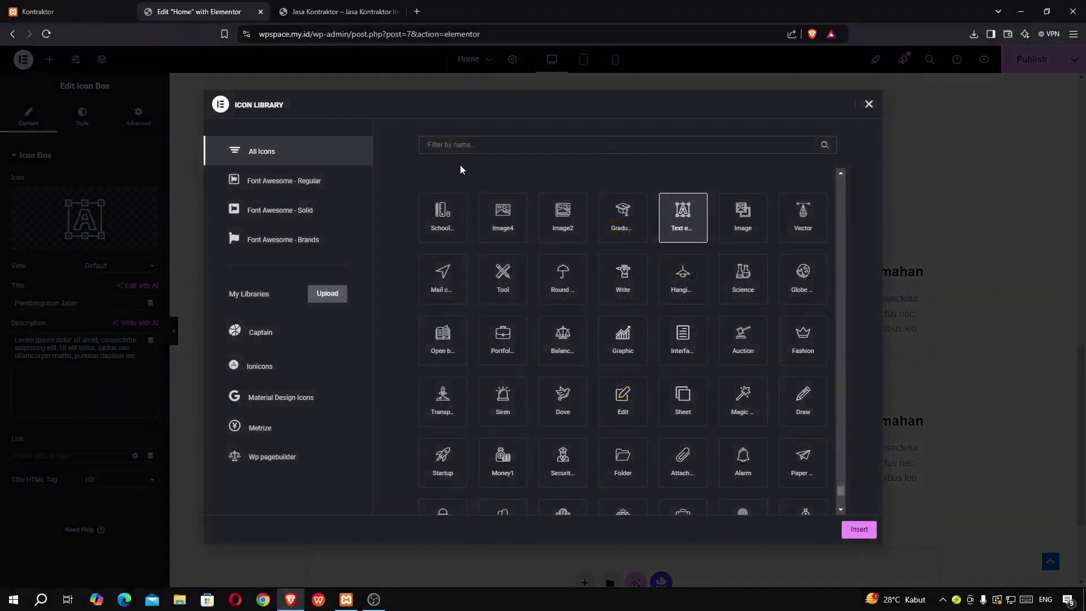
pyautogui.click(450, 145)
pyautogui.write('line')
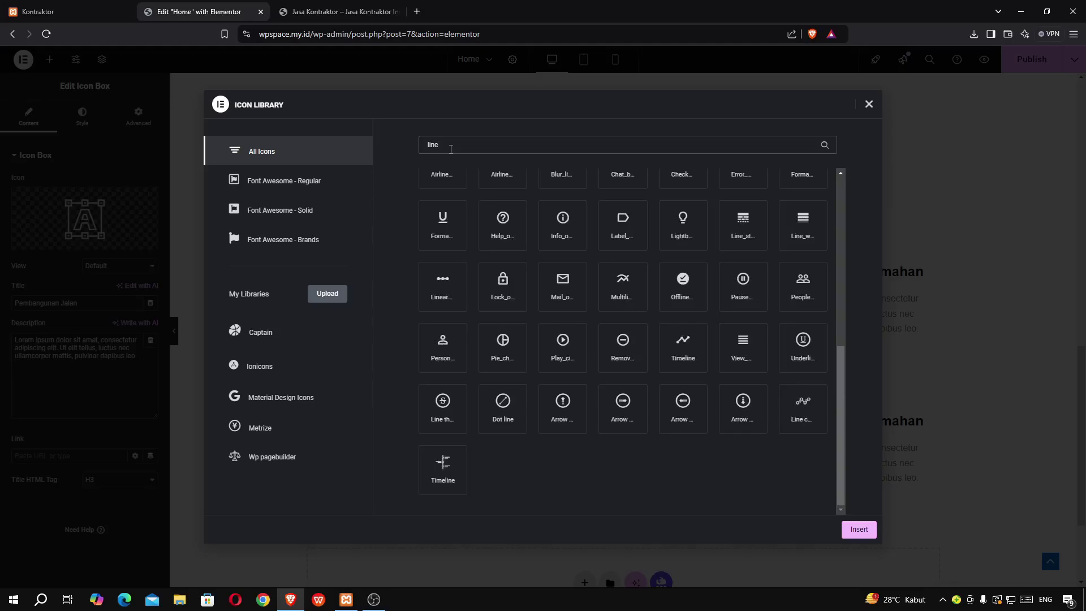
pyautogui.click(699, 360)
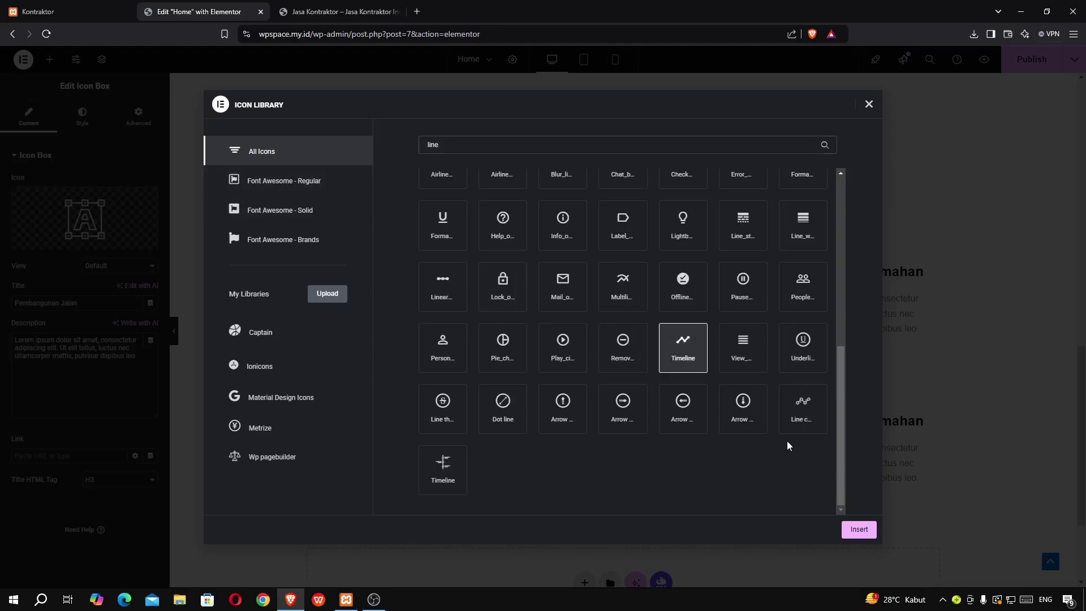
pyautogui.click(855, 527)
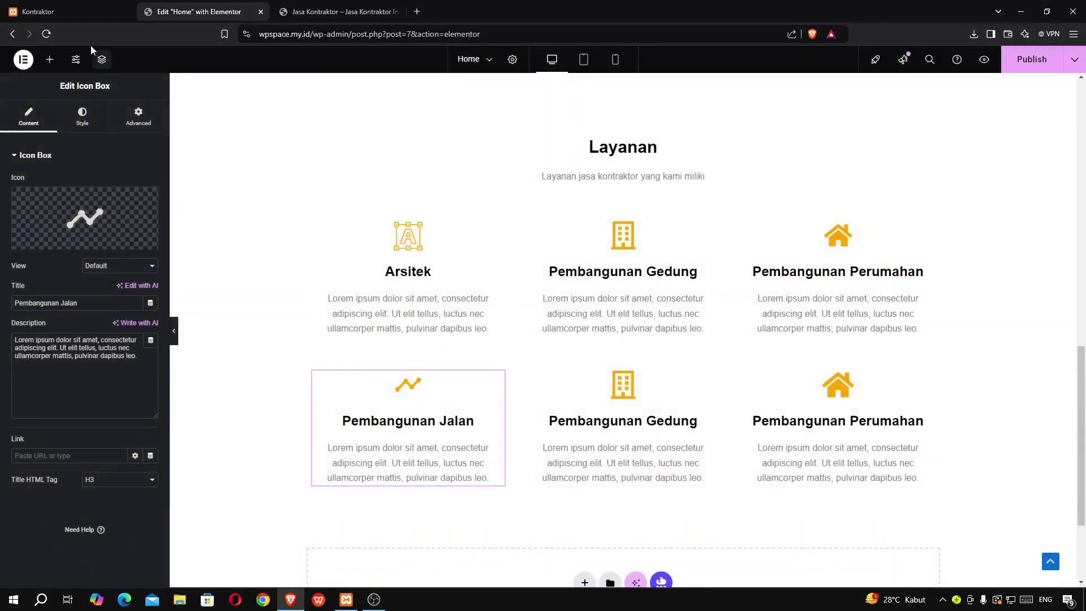
# Copy the title Pembangunan Pabrik from the reference page and use it for the second row's middle icon box
pyautogui.click(54, 12)
pyautogui.moveTo(463, 307); pyautogui.dragTo(643, 309)
pyautogui.hotkey('ctrl', 'c')
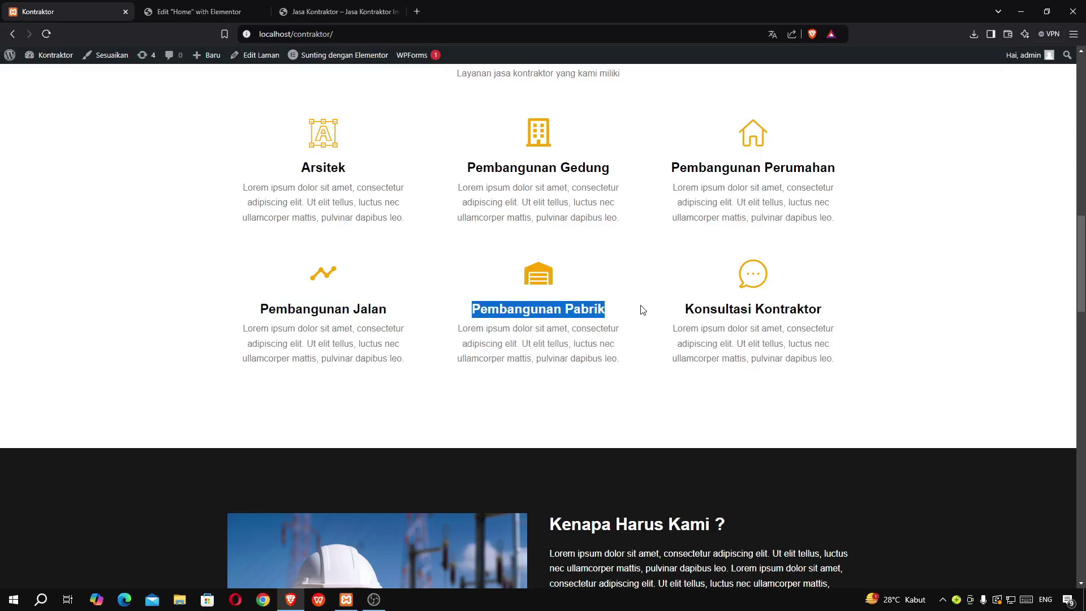
pyautogui.click(147, 16)
pyautogui.click(622, 475)
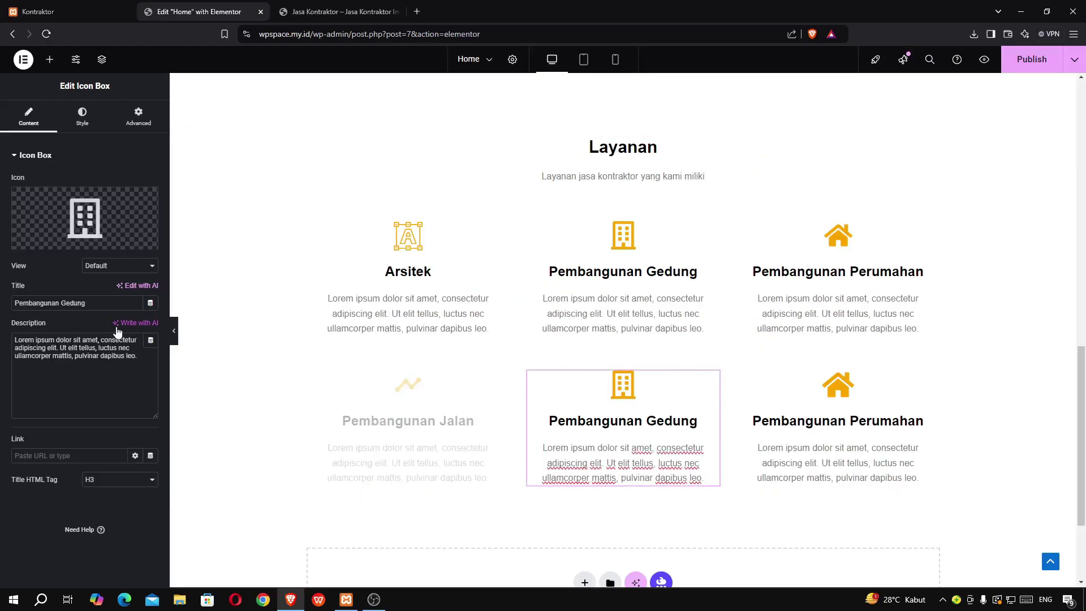
pyautogui.click(92, 304)
pyautogui.hotkey('ctrl', 'a')
pyautogui.hotkey('ctrl', 'v')
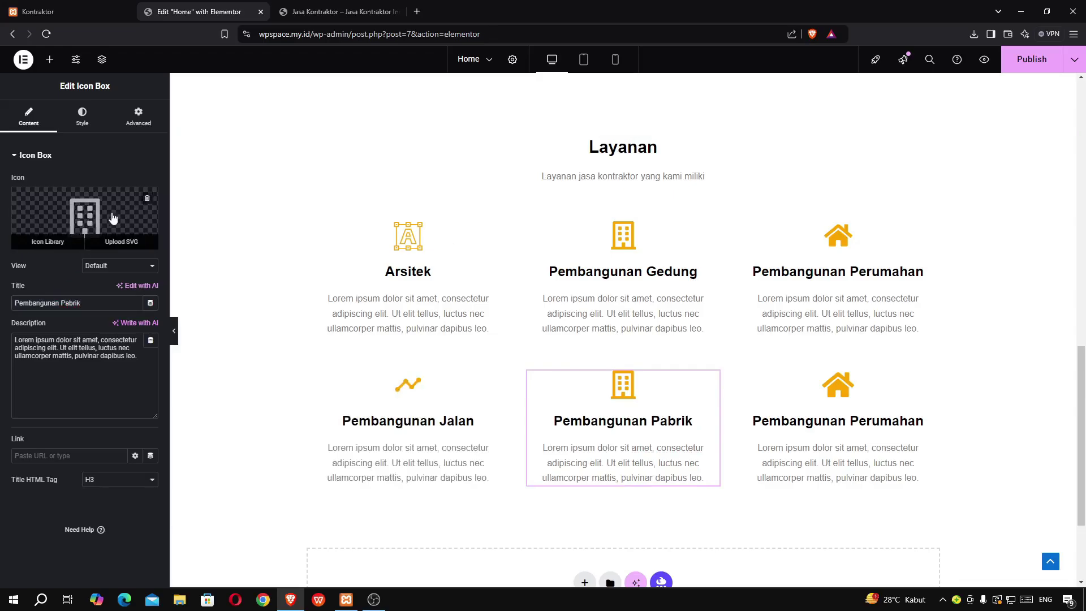
# Filter the icon library by "hou" and insert the Warehouse icon into the Pembangunan Pabrik box
pyautogui.click(113, 218)
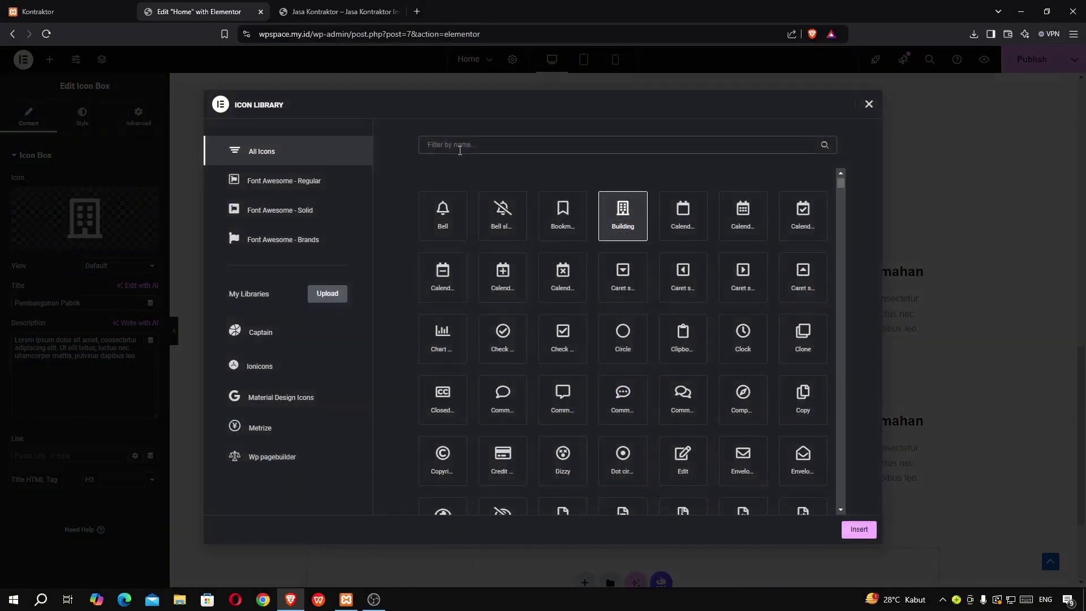
pyautogui.write('hou')
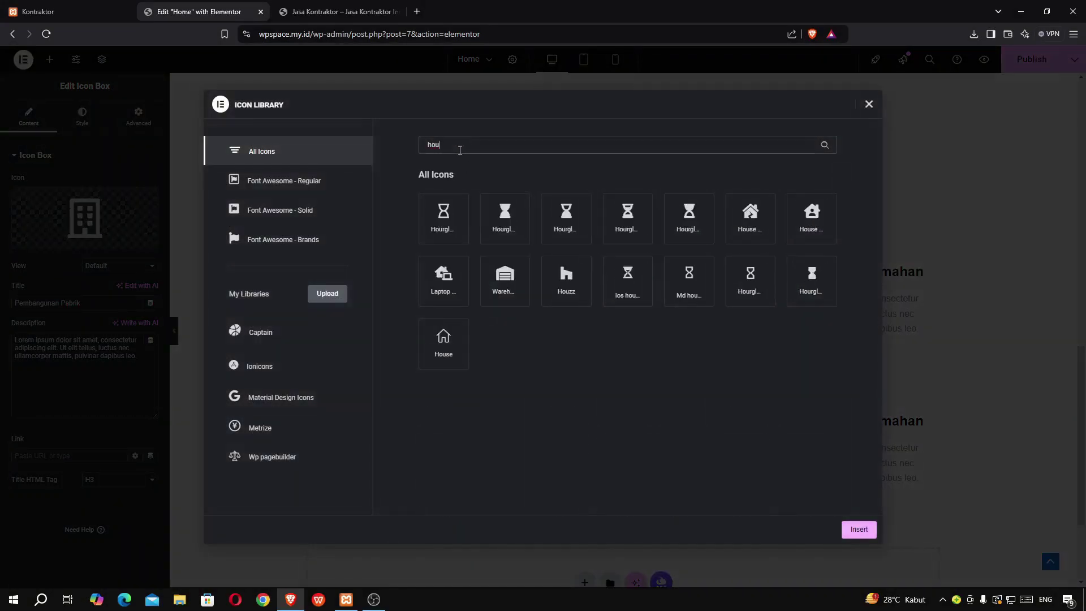
pyautogui.click(513, 295)
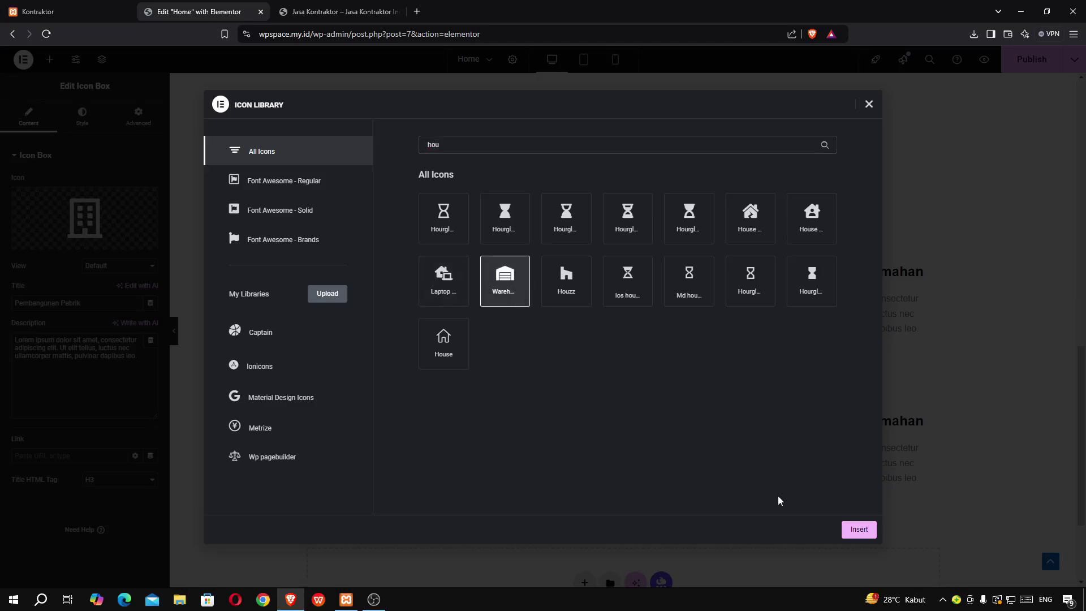
pyautogui.click(859, 530)
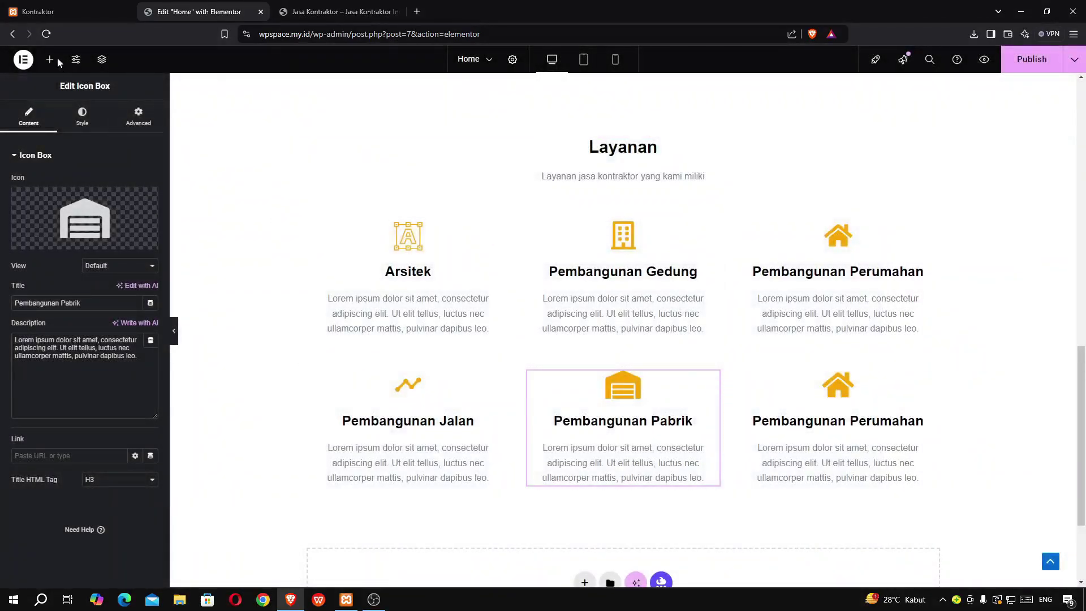
# Copy the title Konsultasi Kontraktor from the reference page and use it for the second row's last icon box
pyautogui.click(52, 15)
pyautogui.moveTo(679, 309); pyautogui.dragTo(871, 320)
pyautogui.hotkey('ctrl', 'c')
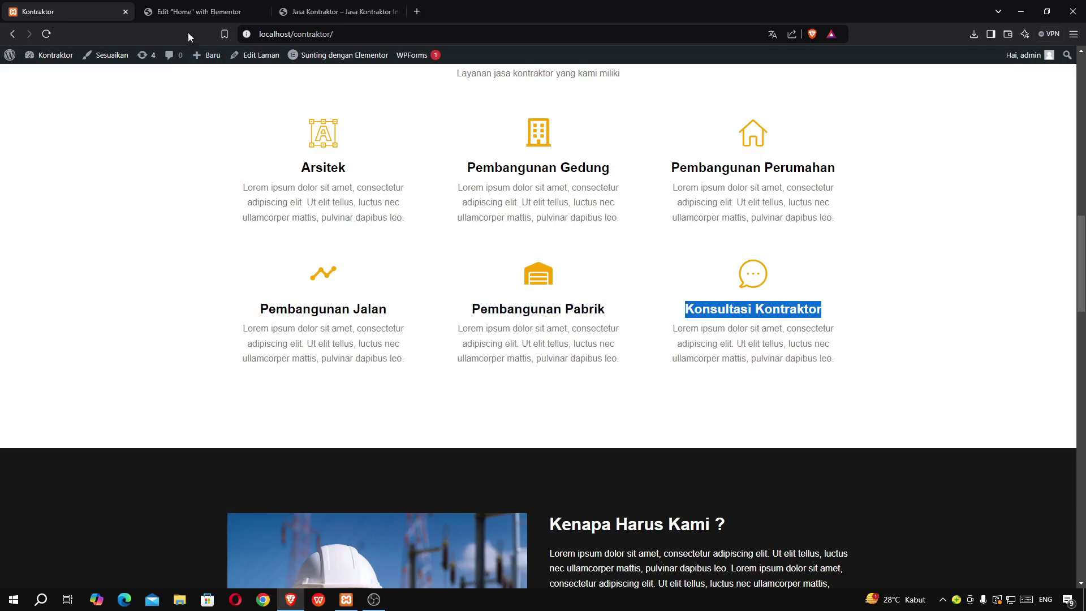
pyautogui.click(195, 12)
pyautogui.click(819, 416)
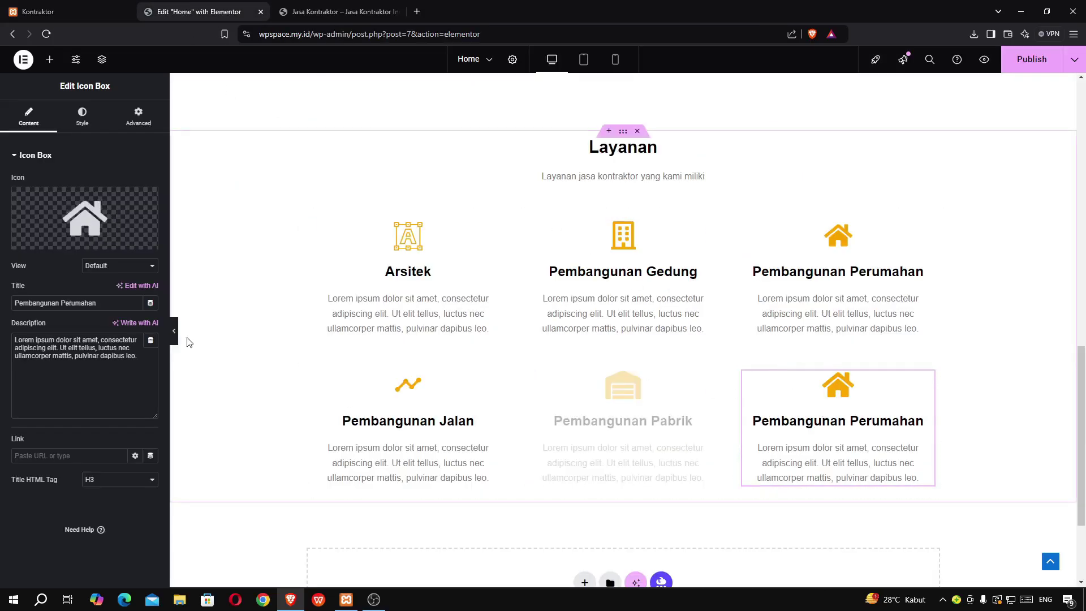
pyautogui.tripleClick(55, 303)
pyautogui.hotkey('ctrl', 'v')
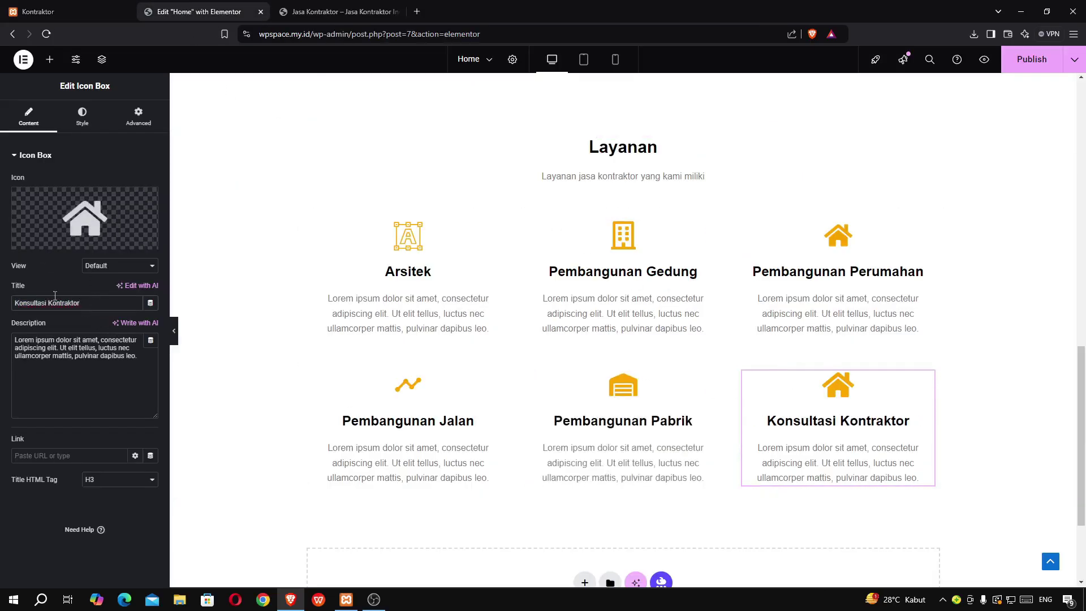
# Filter the icon library by "chat" and insert the Chat2 icon into the Konsultasi Kontraktor box
pyautogui.click(59, 237)
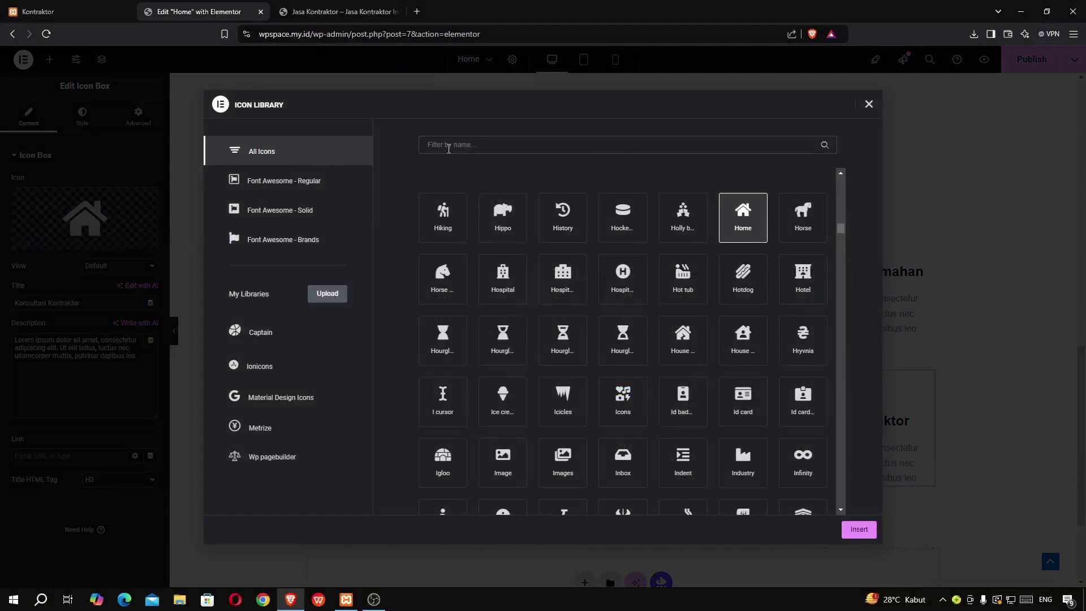
pyautogui.write('chat')
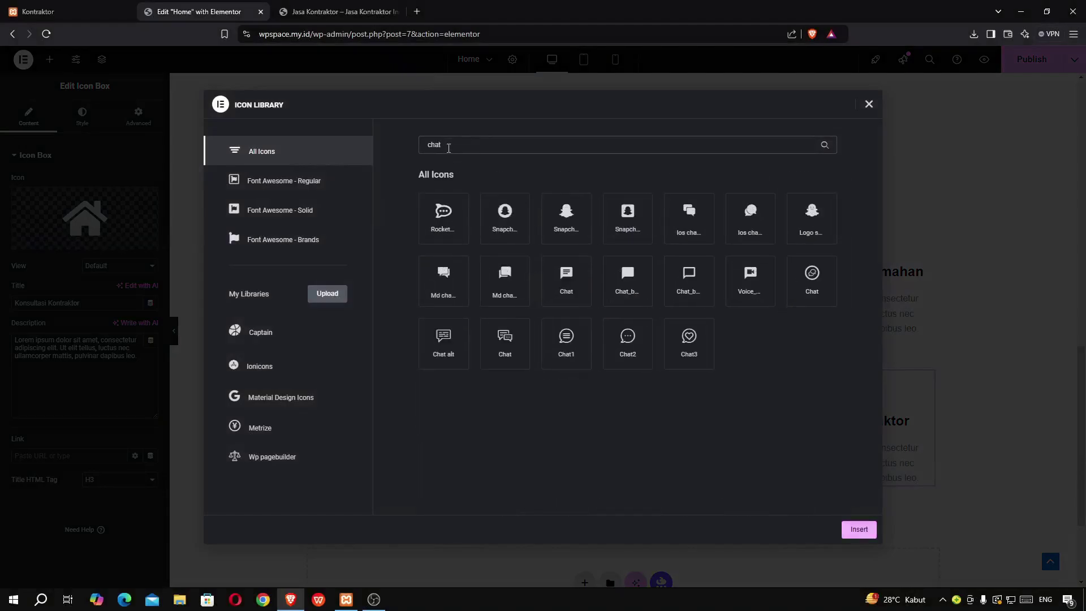
pyautogui.click(613, 355)
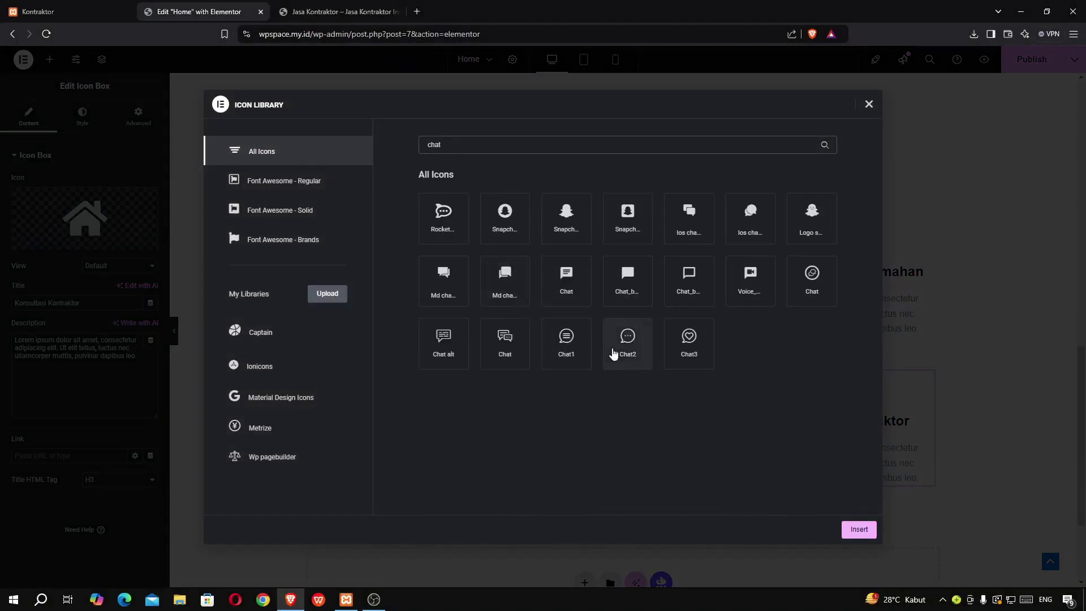
pyautogui.click(857, 530)
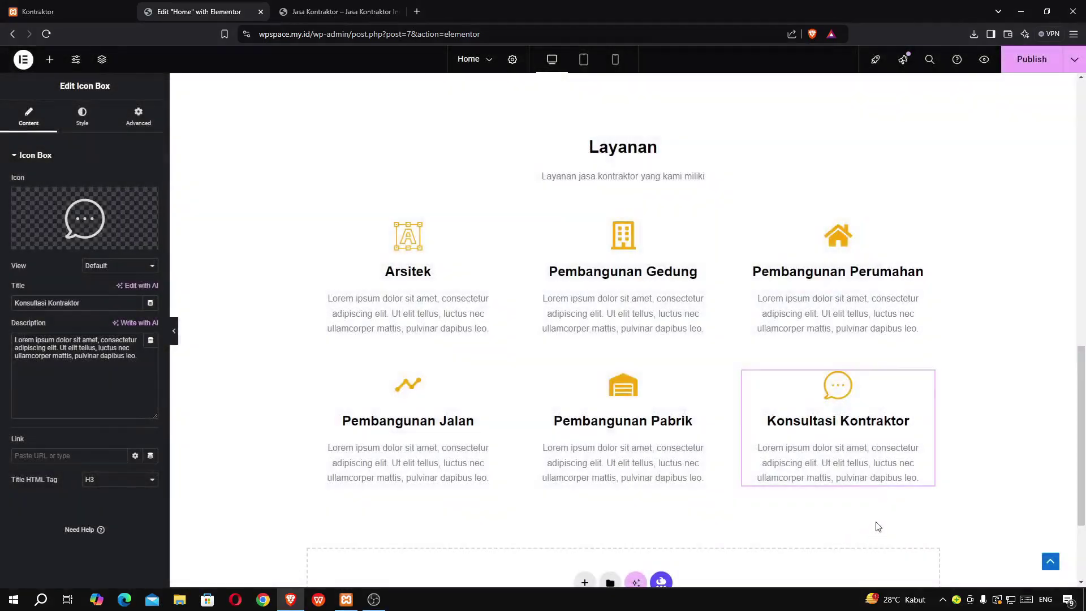
# Publish the home page and review its company profile and Layanan sections on the live site
pyautogui.click(1031, 59)
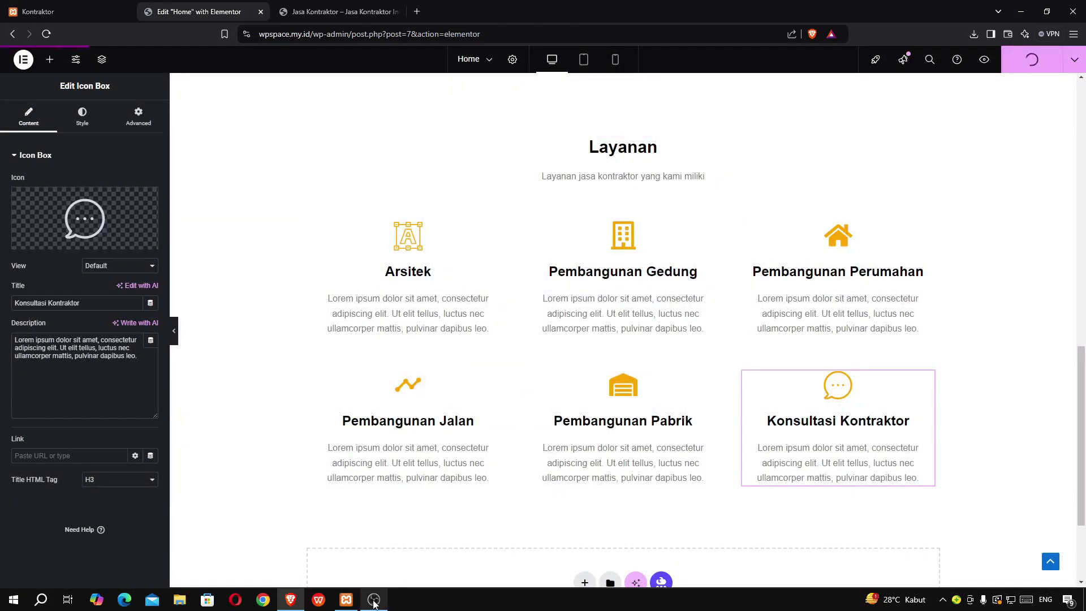
pyautogui.click(374, 601)
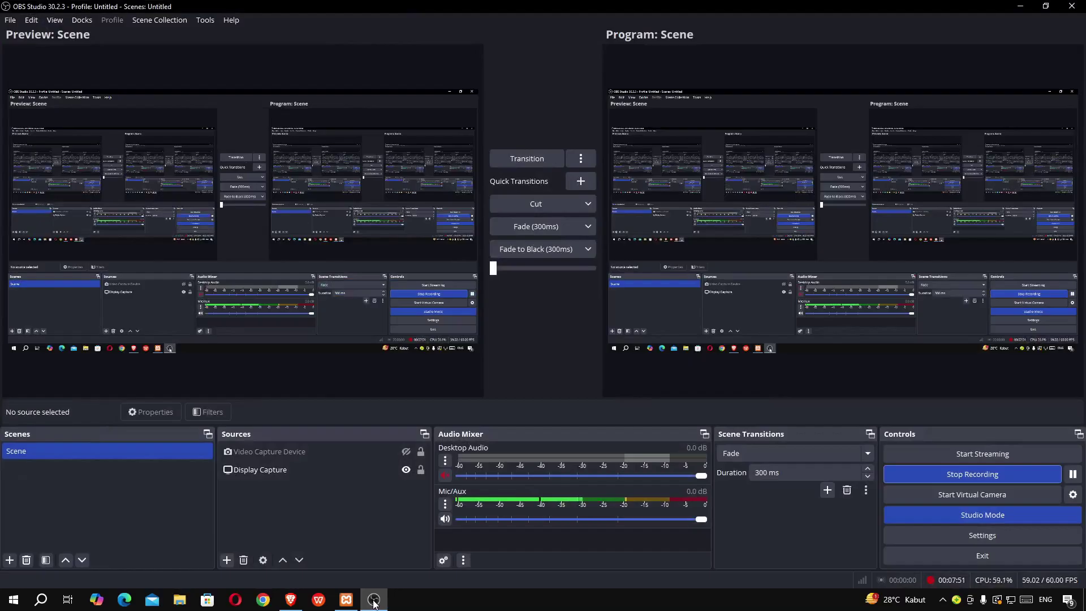
pyautogui.click(373, 600)
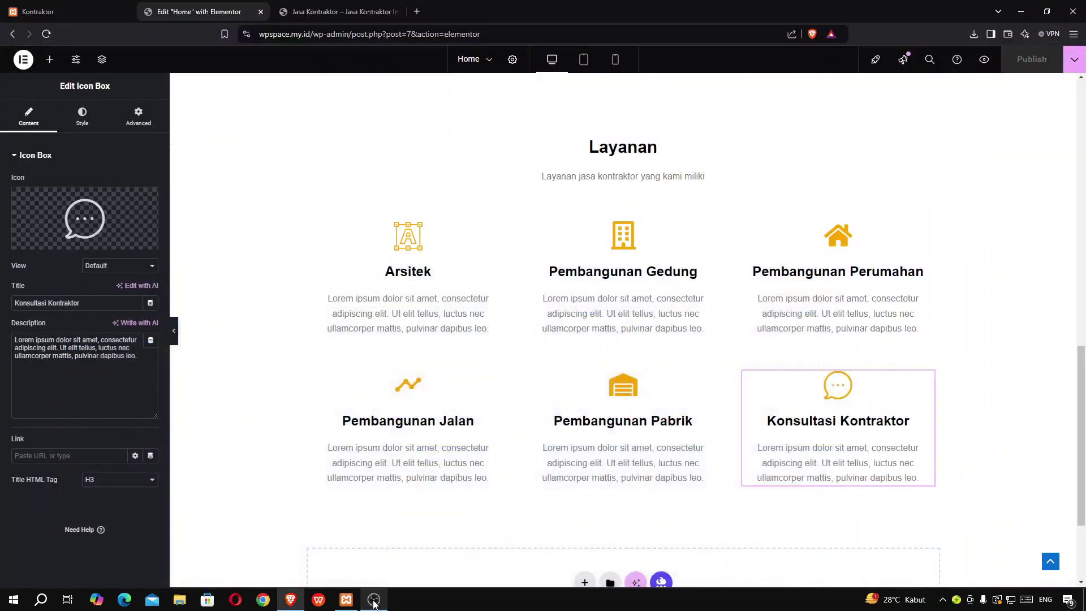
pyautogui.click(314, 6)
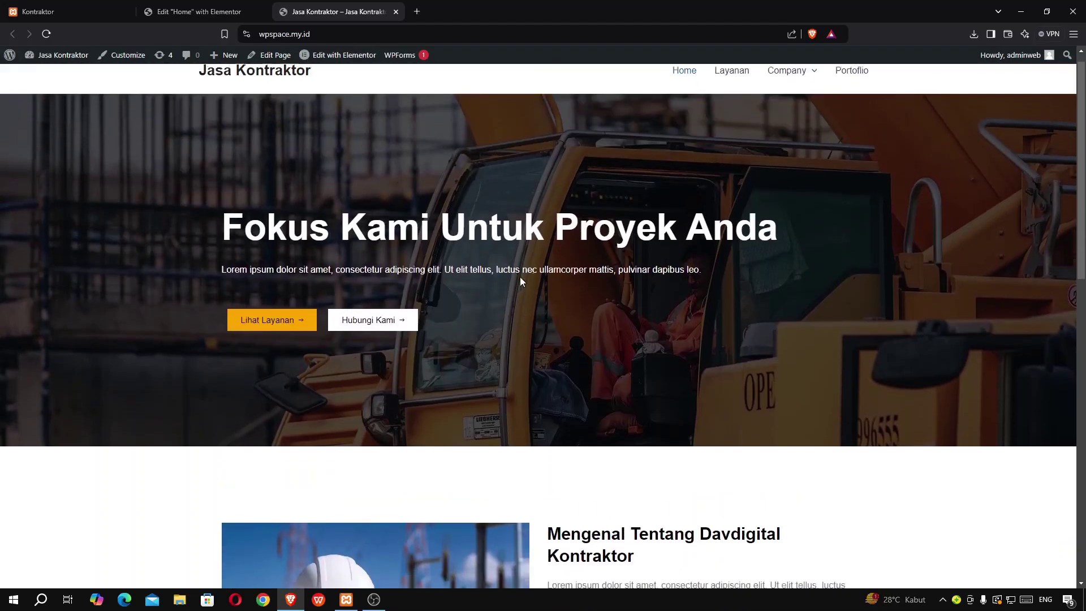
pyautogui.scroll(-7, 633, 264)
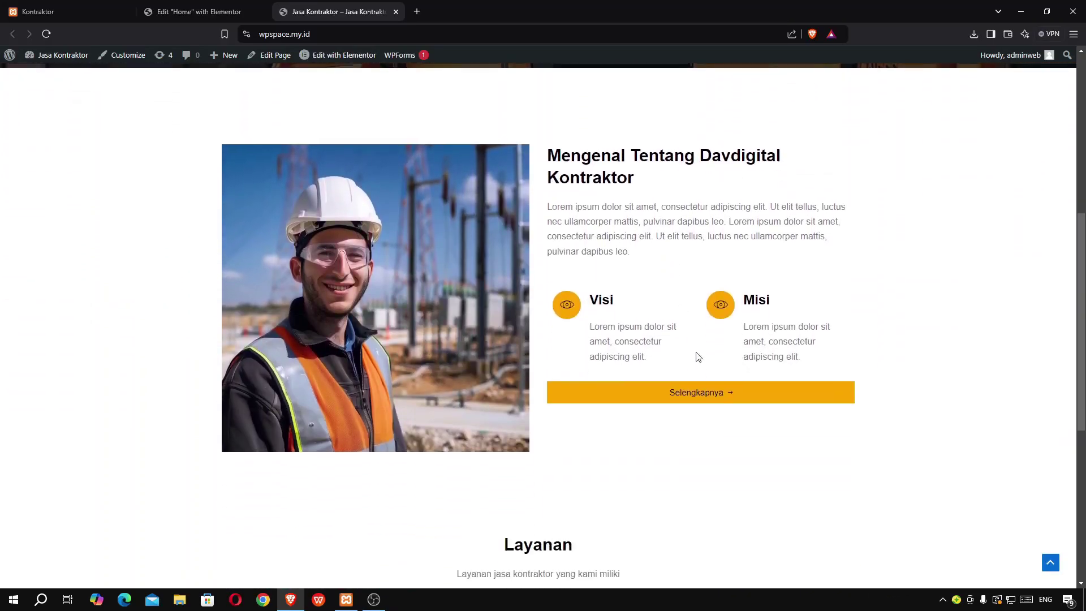
pyautogui.scroll(-5, 707, 379)
pyautogui.scroll(4, 622, 369)
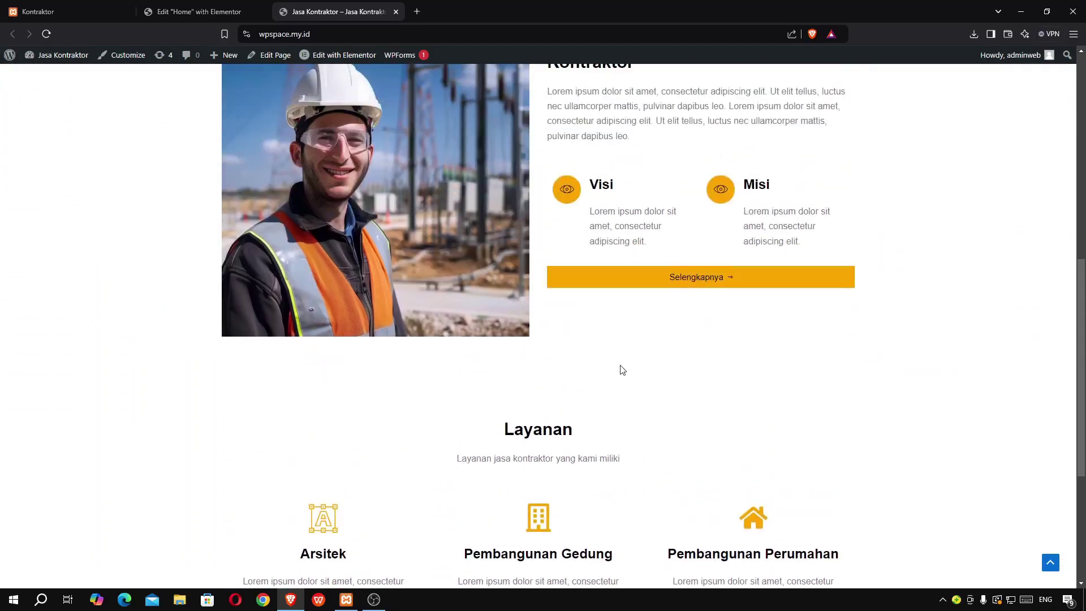
pyautogui.scroll(-4, 622, 370)
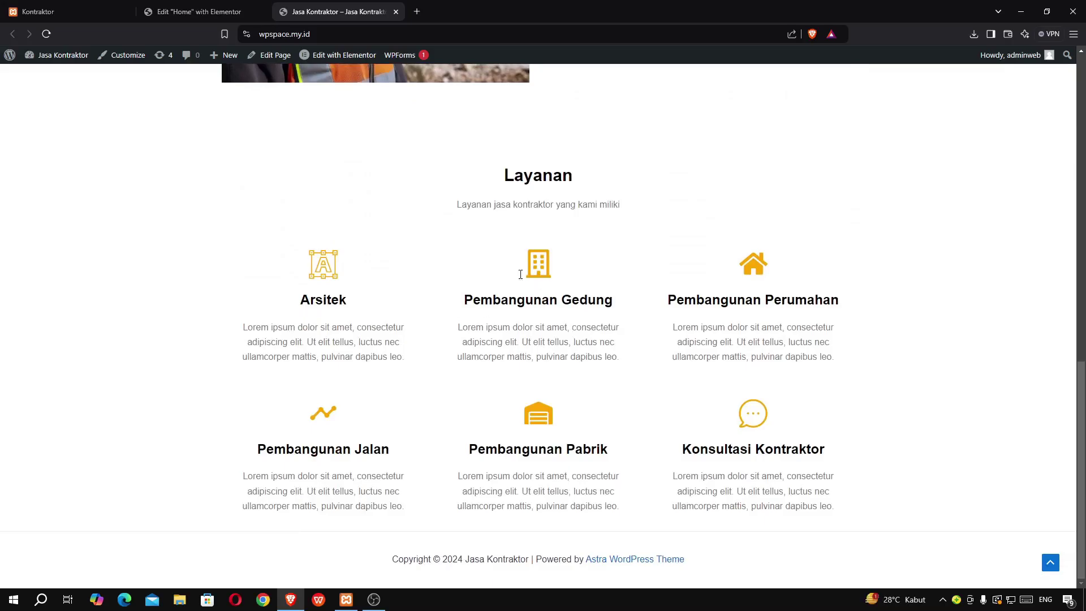
# Examine the Kenapa Harus Kami section that follows the services on the reference page
pyautogui.click(54, 11)
pyautogui.scroll(-5, 402, 233)
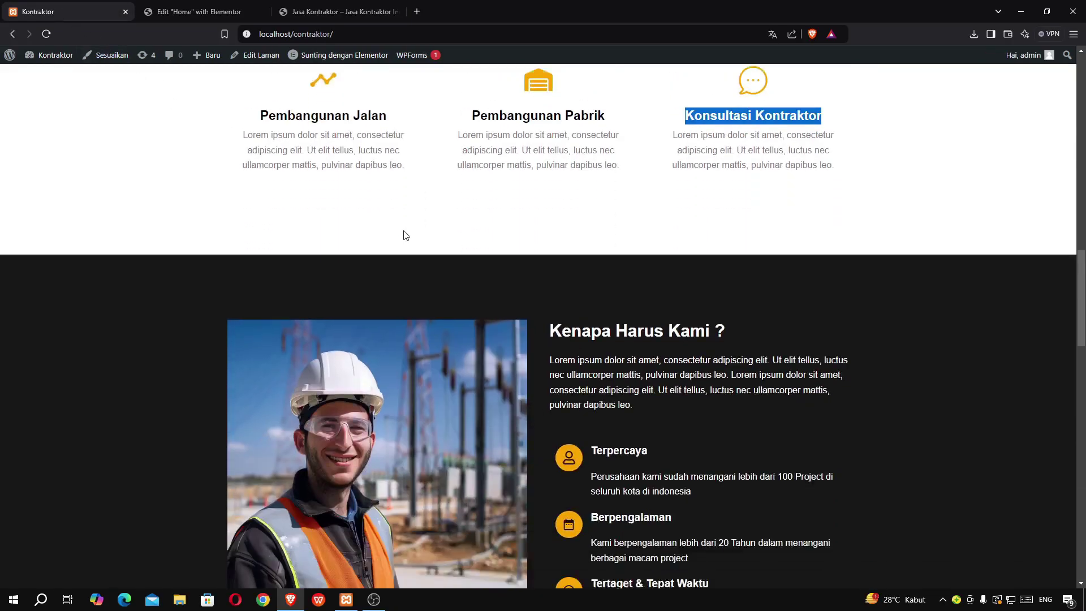
pyautogui.scroll(-7, 403, 235)
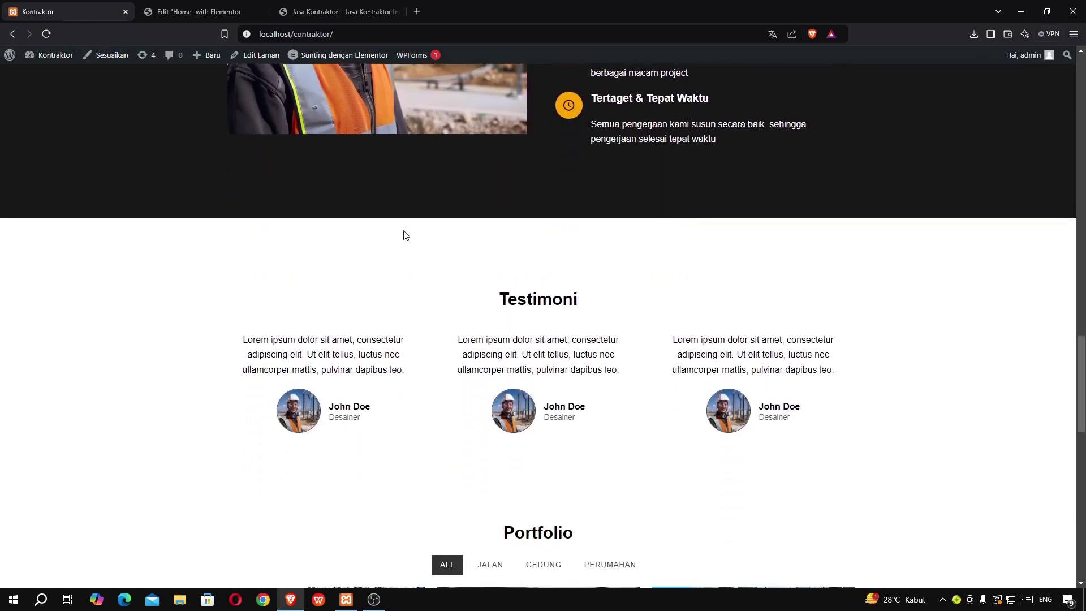
pyautogui.scroll(8, 404, 234)
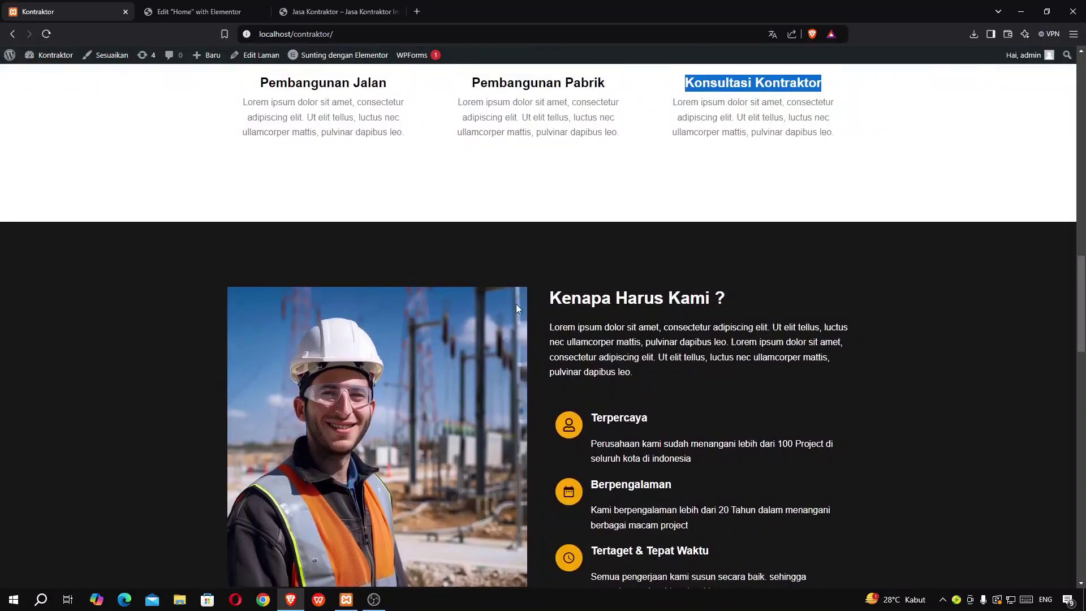
pyautogui.click(596, 325)
pyautogui.scroll(-3, 427, 289)
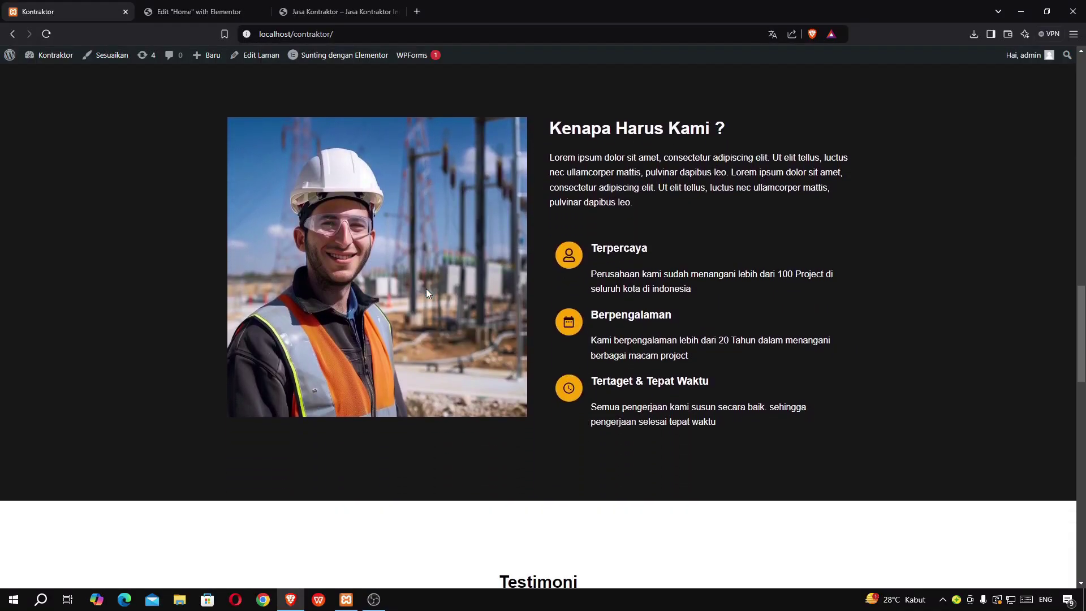
pyautogui.scroll(3, 426, 289)
# Open the developer tools on the reference page and examine the Kenapa Harus Kami section in the mobile layout
pyautogui.rightClick(105, 249)
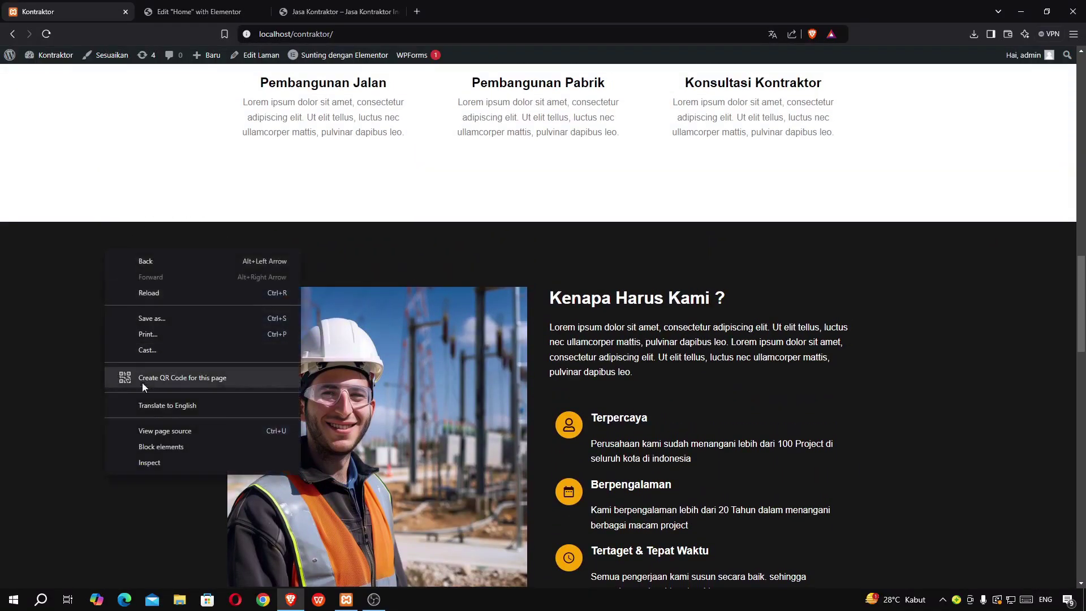
pyautogui.click(161, 459)
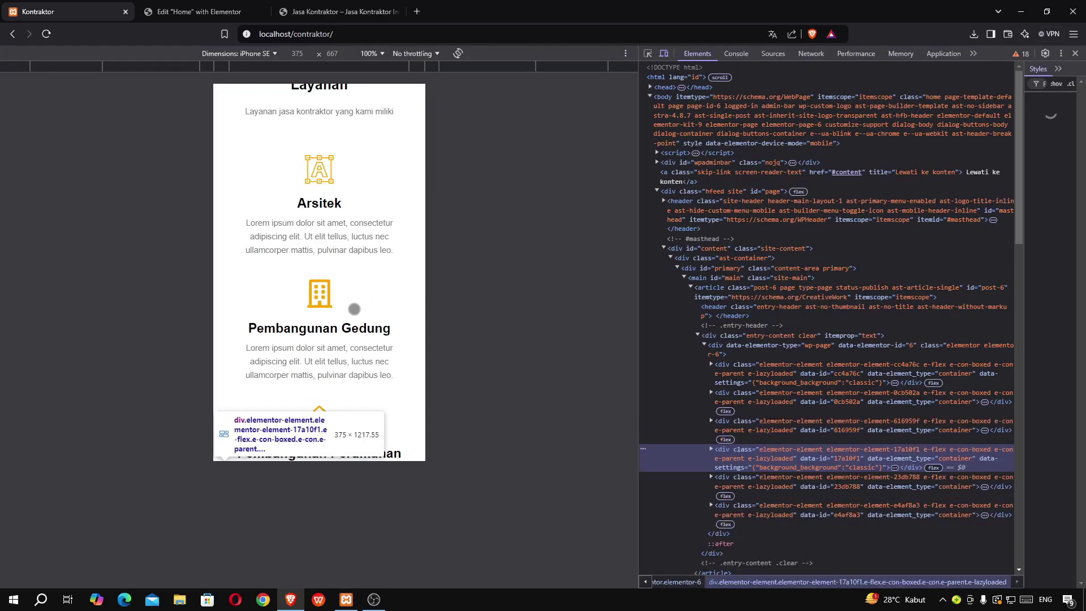
pyautogui.scroll(-12, 354, 308)
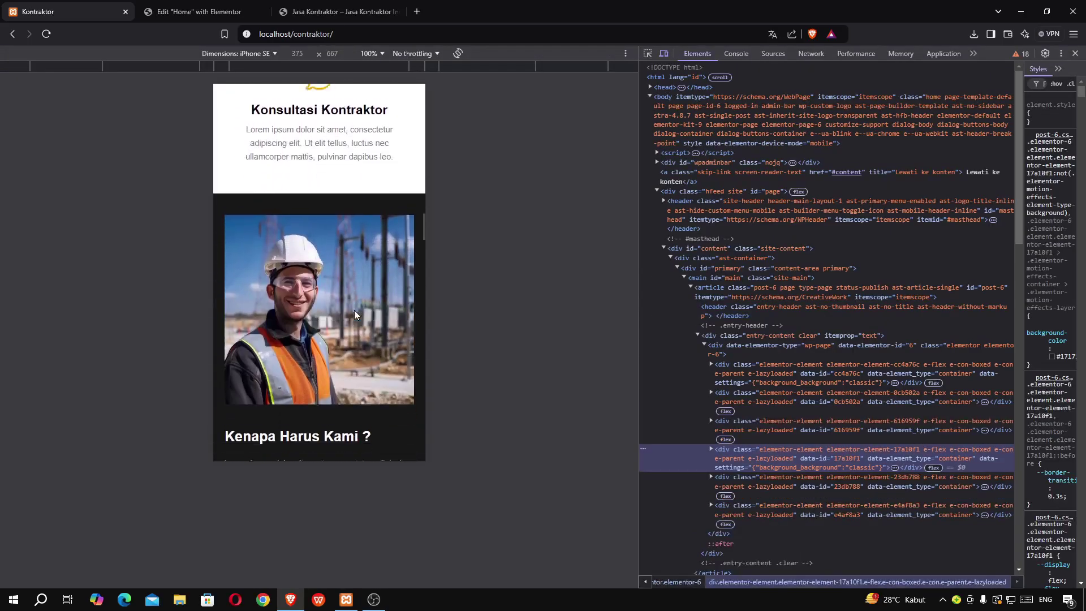
pyautogui.scroll(3, 355, 314)
pyautogui.scroll(-9, 354, 314)
# Inspect the Terpercaya icon box element and widen the styles pane to read its CSS rules
pyautogui.rightClick(242, 230)
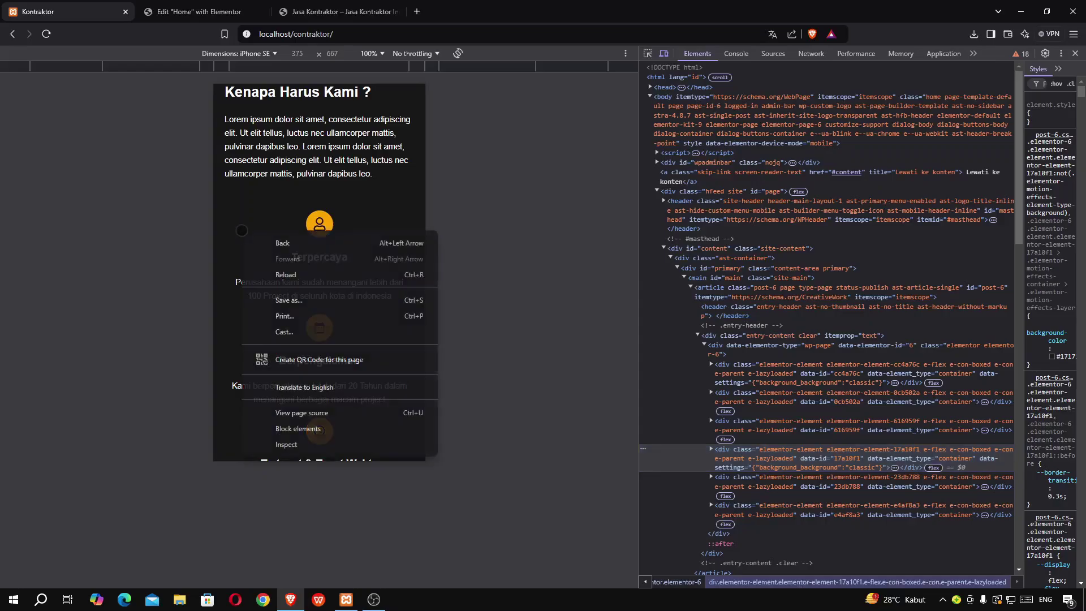
pyautogui.click(288, 445)
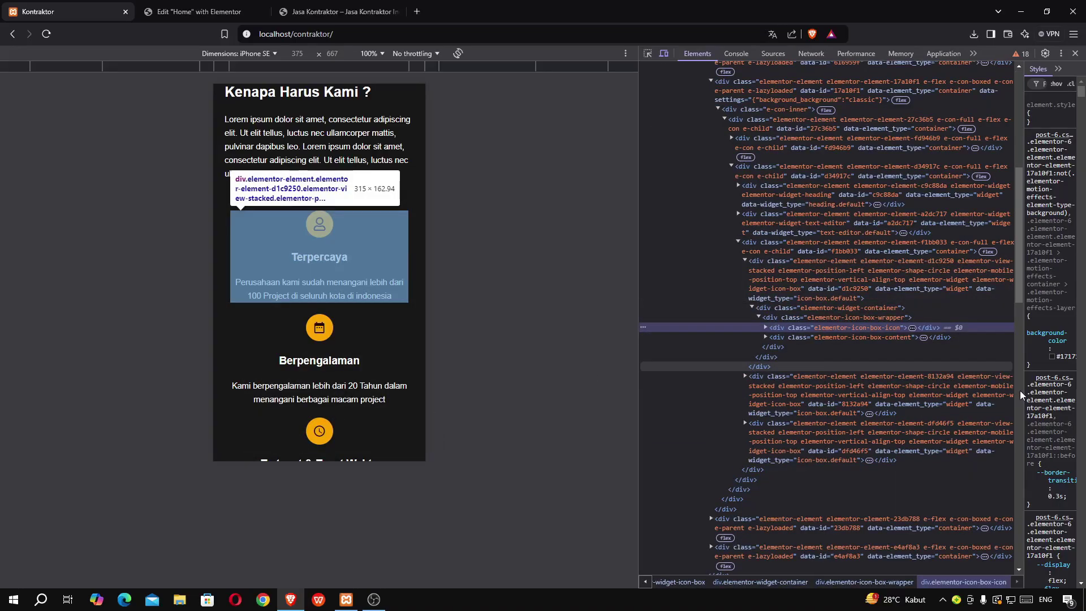
pyautogui.scroll(-5, 1021, 395)
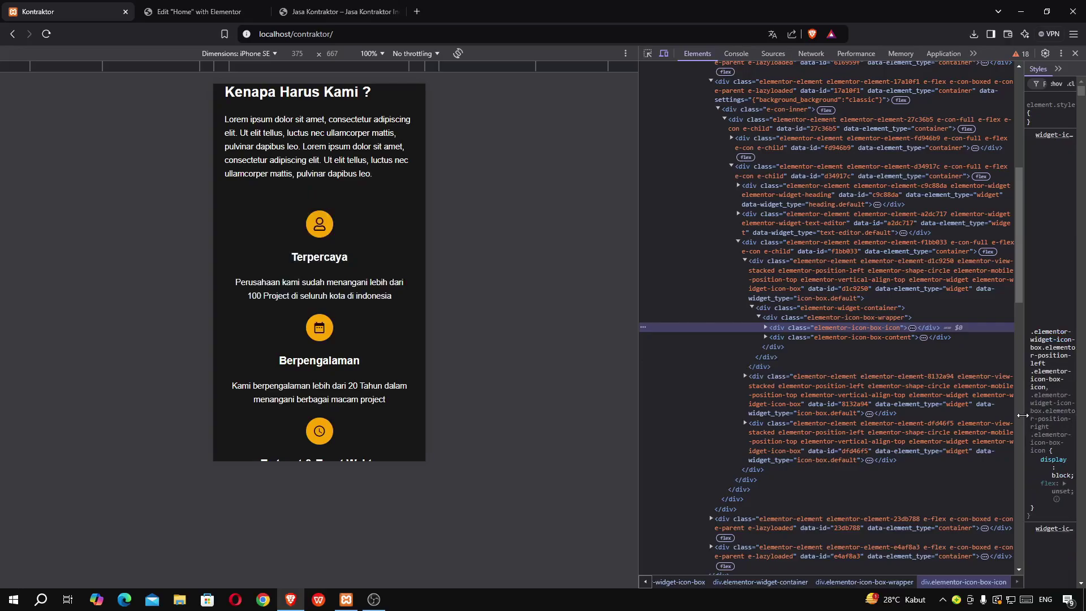
pyautogui.moveTo(1016, 425); pyautogui.dragTo(838, 412)
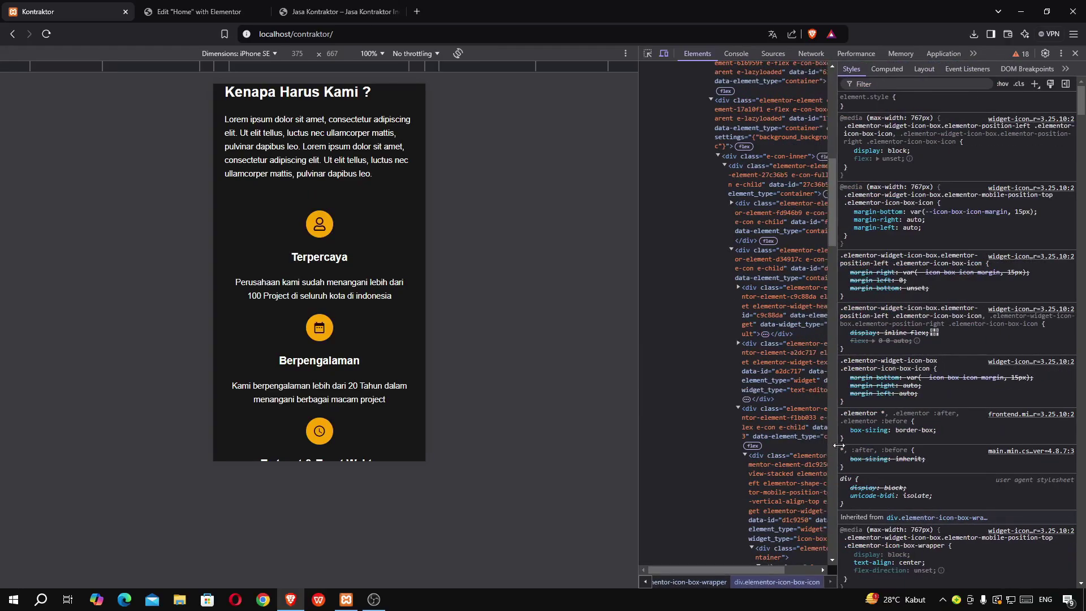
# Inspect the Berpengalaman icon box element, read through its CSS rules and close the developer tools
pyautogui.rightClick(236, 327)
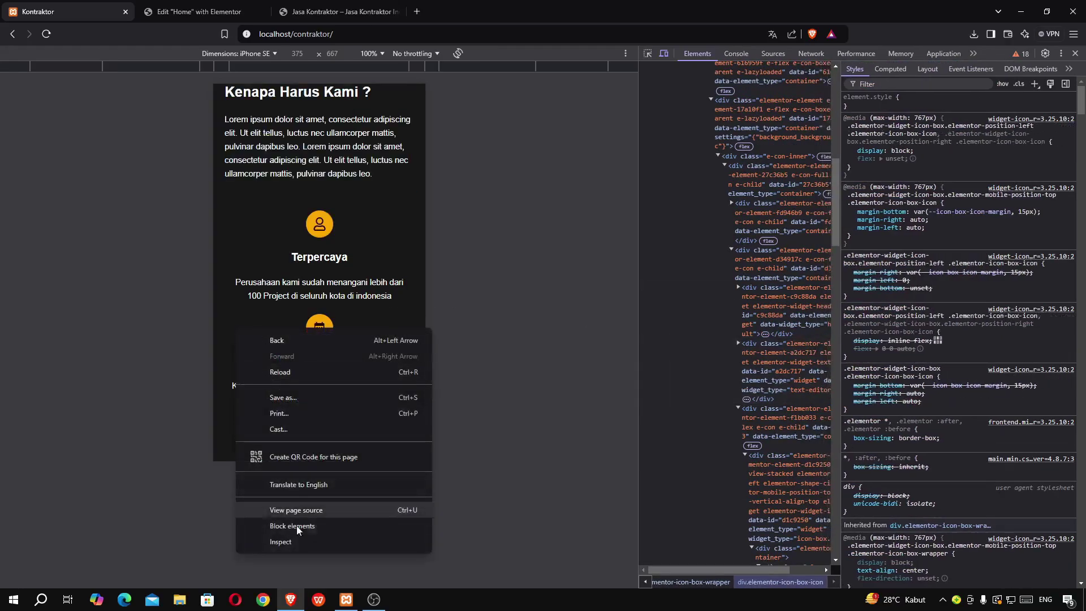
pyautogui.click(285, 542)
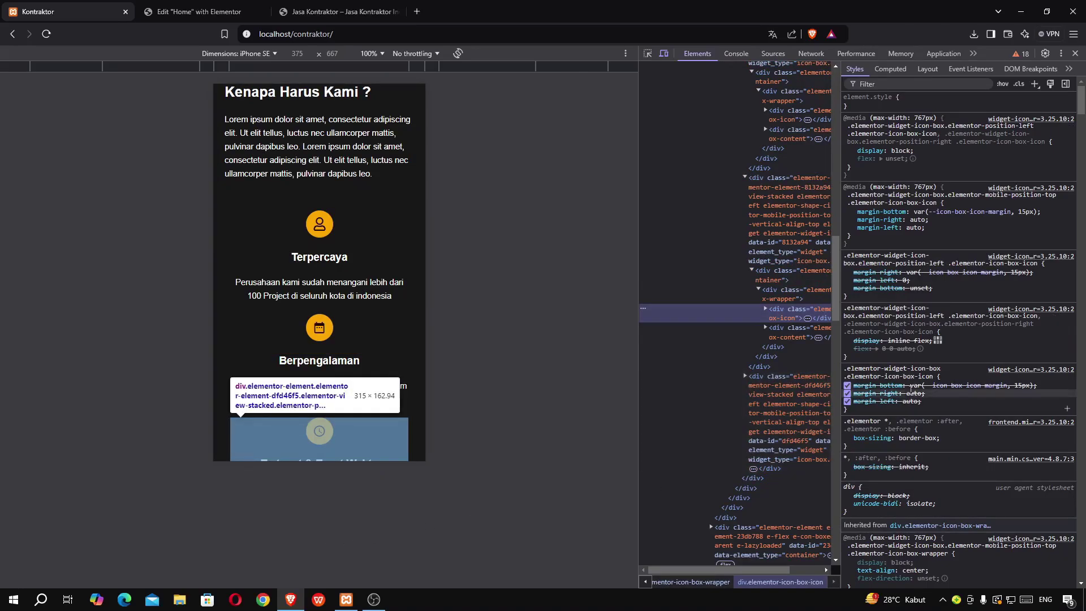
pyautogui.scroll(-4, 914, 355)
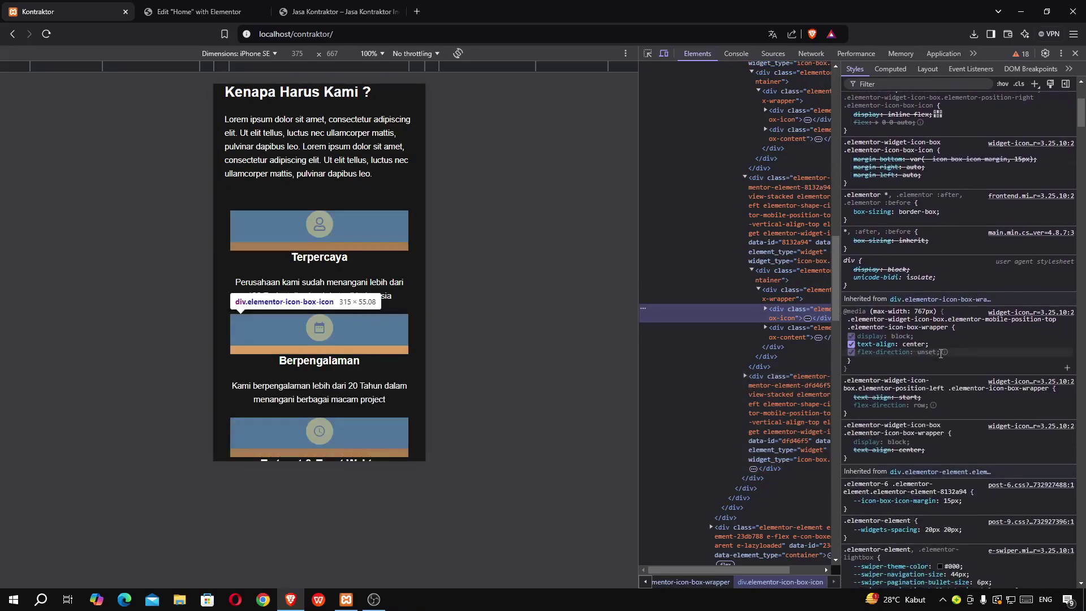
pyautogui.scroll(3, 941, 370)
pyautogui.scroll(-3, 941, 369)
pyautogui.scroll(-1, 941, 369)
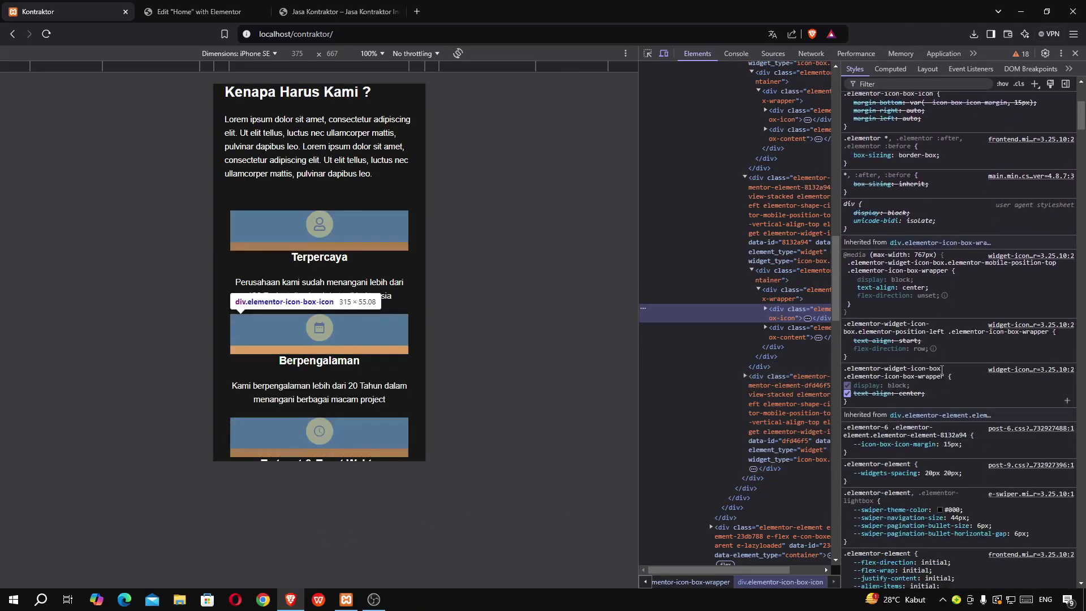
pyautogui.click(1075, 54)
# Review the desktop layout of the Kenapa Harus Kami section on the reference page once more
pyautogui.scroll(10, 479, 209)
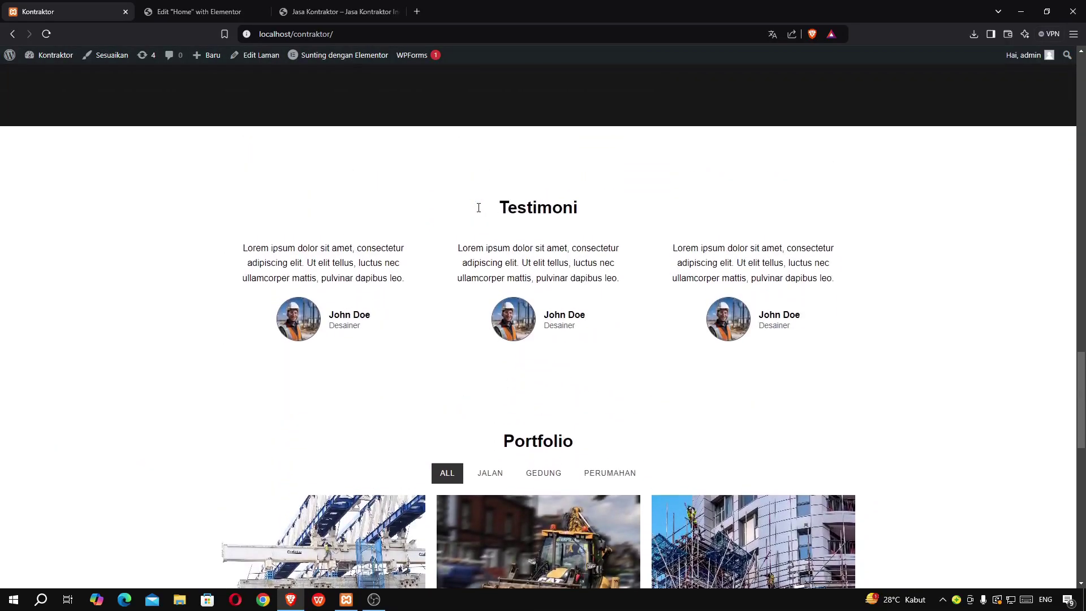
pyautogui.scroll(8, 478, 208)
pyautogui.scroll(-5, 478, 208)
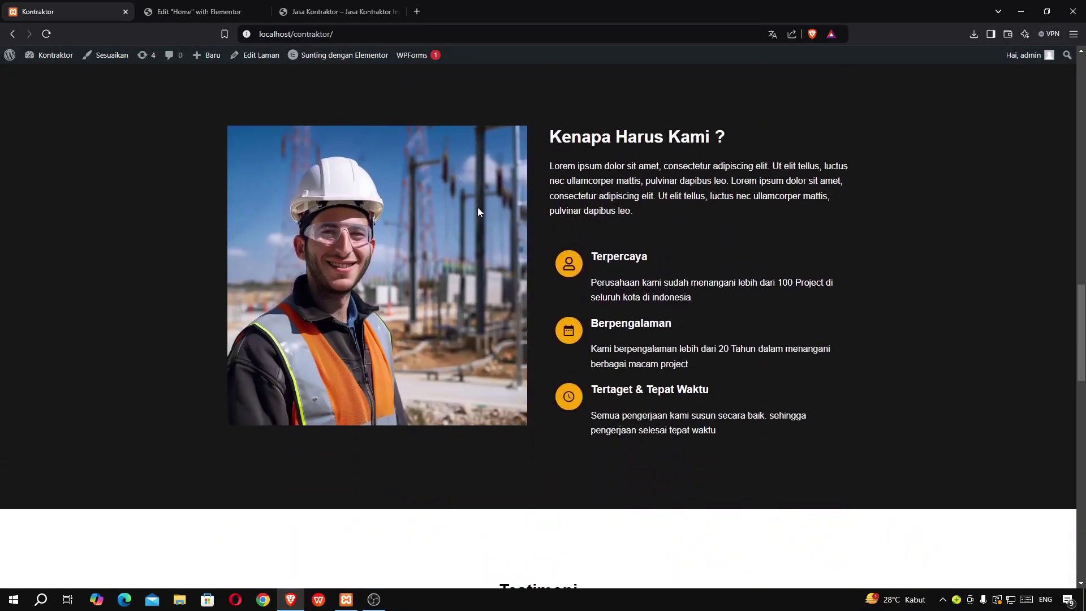
# In the Elementor editor, copy the Mengenal Tentang Davdigital Kontraktor section container and paste it below the Layanan section
pyautogui.click(184, 5)
pyautogui.scroll(2, 593, 247)
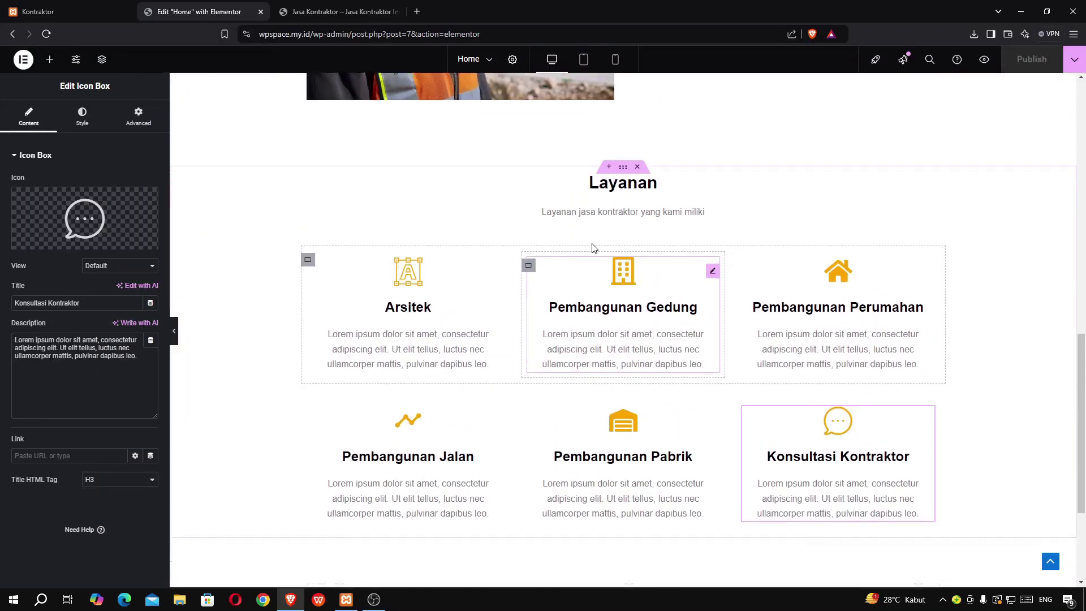
pyautogui.scroll(6, 592, 247)
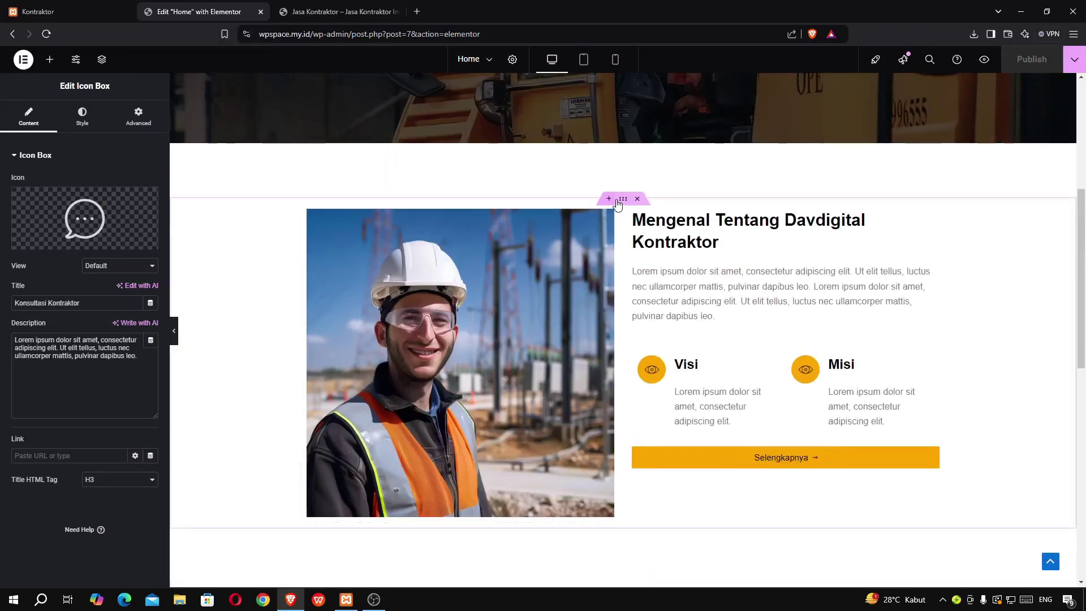
pyautogui.rightClick(623, 203)
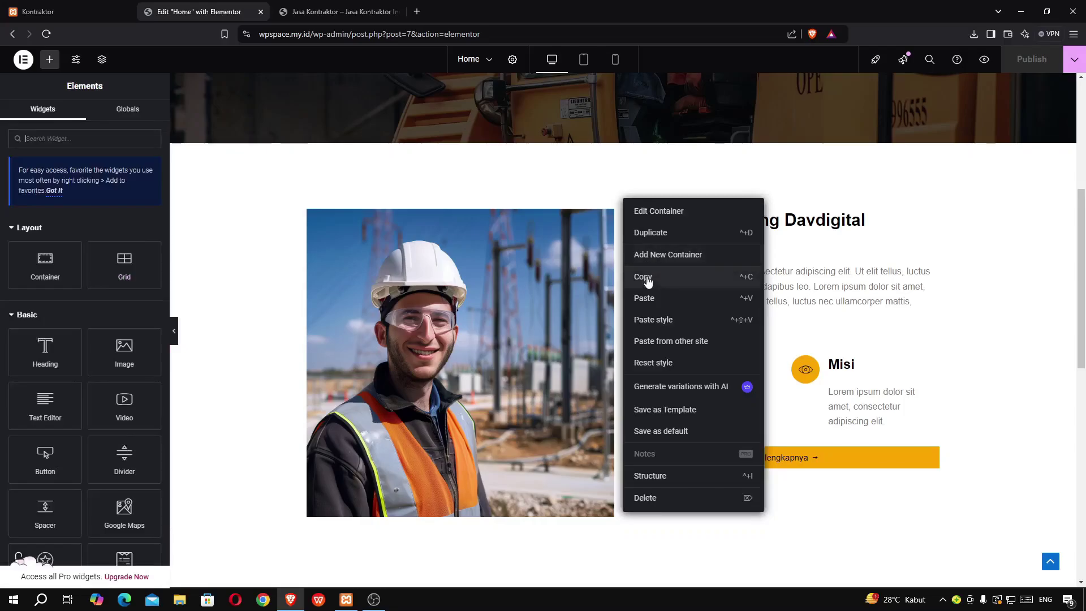
pyautogui.click(647, 277)
pyautogui.scroll(2, 646, 283)
pyautogui.scroll(-10, 460, 283)
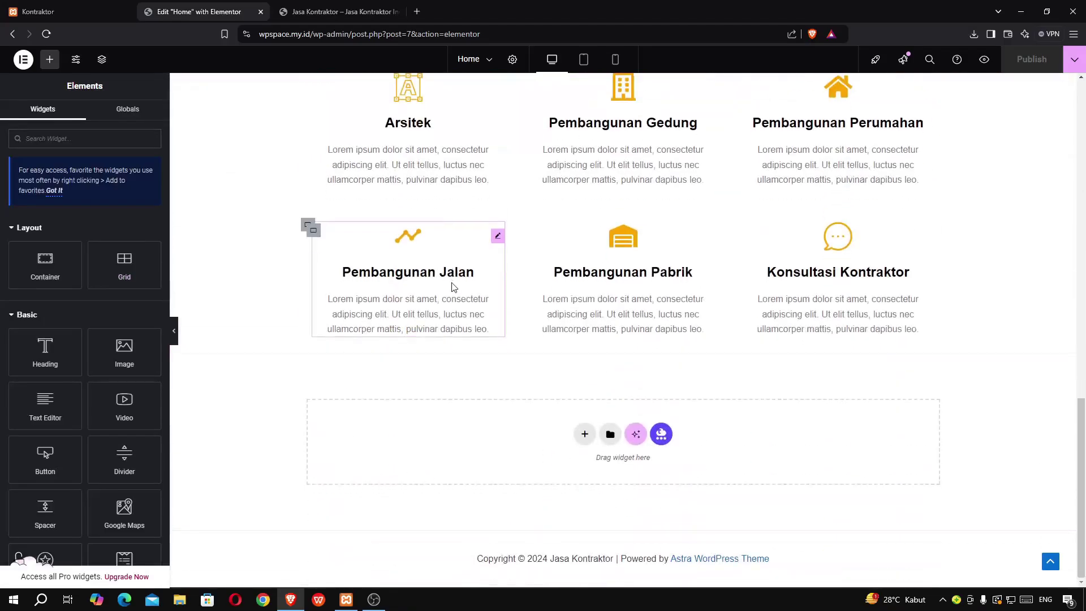
pyautogui.rightClick(452, 445)
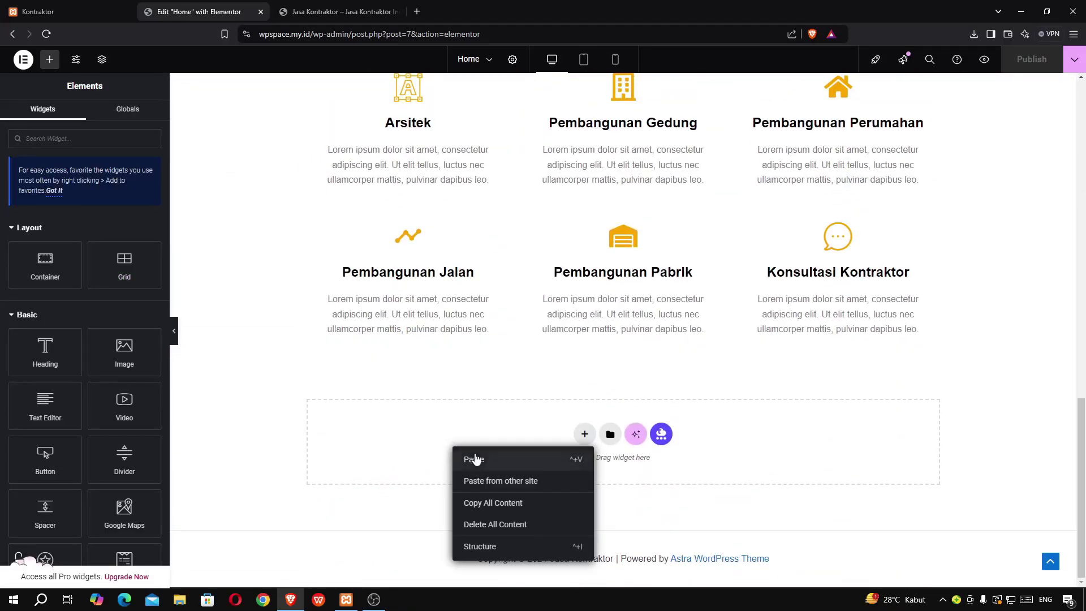
pyautogui.click(475, 459)
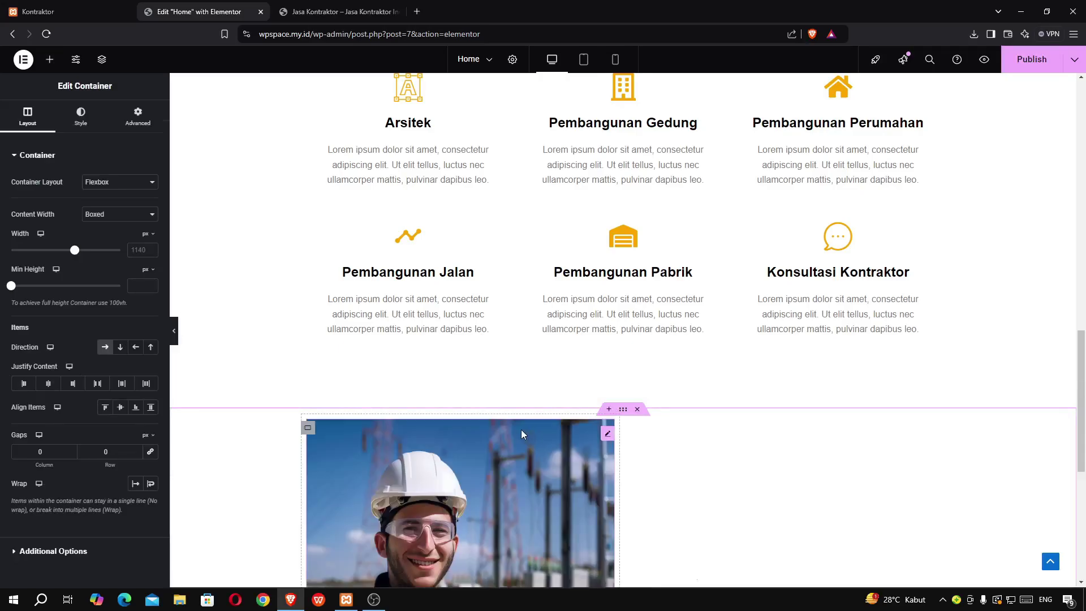
pyautogui.scroll(-1, 540, 429)
# Compare the pasted container with the reference page, unlink its padding values, switch the padding unit to percent and set the top padding to 5
pyautogui.click(63, 12)
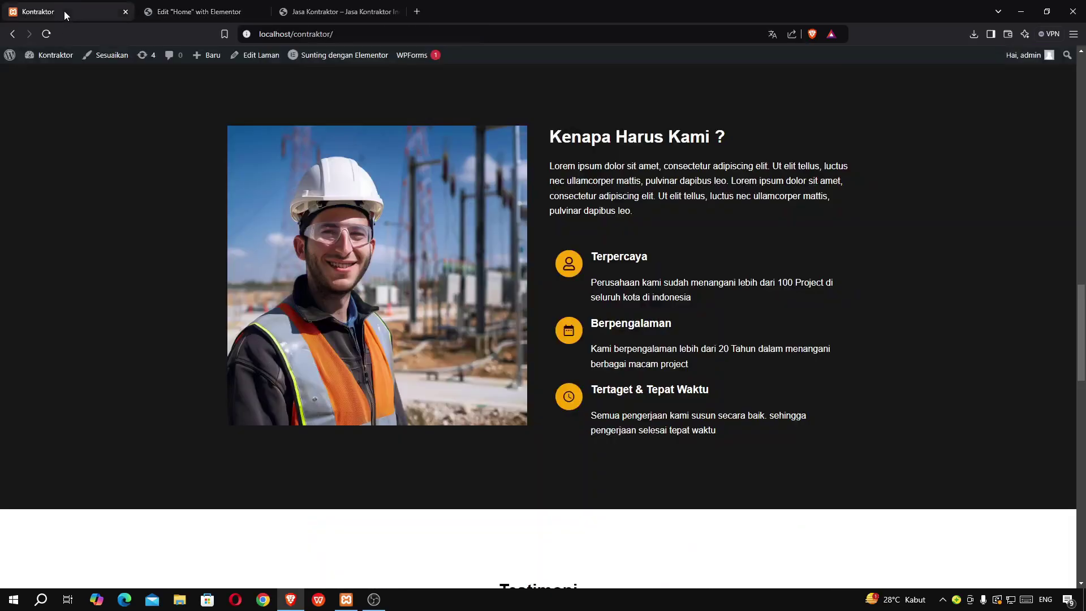
pyautogui.scroll(4, 511, 217)
pyautogui.scroll(-2, 513, 222)
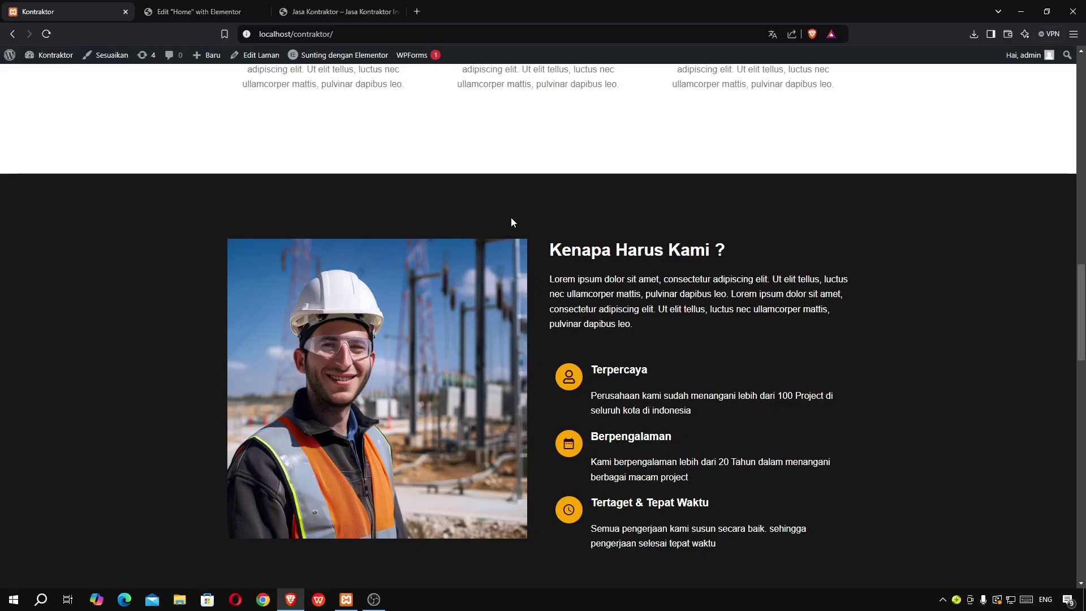
pyautogui.click(221, 13)
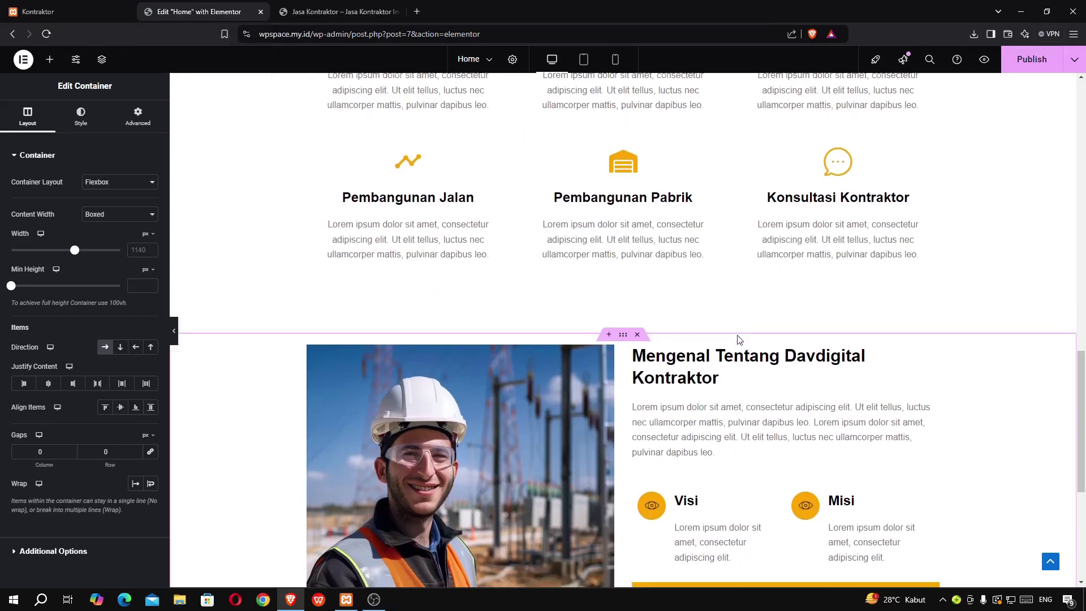
pyautogui.scroll(-3, 738, 362)
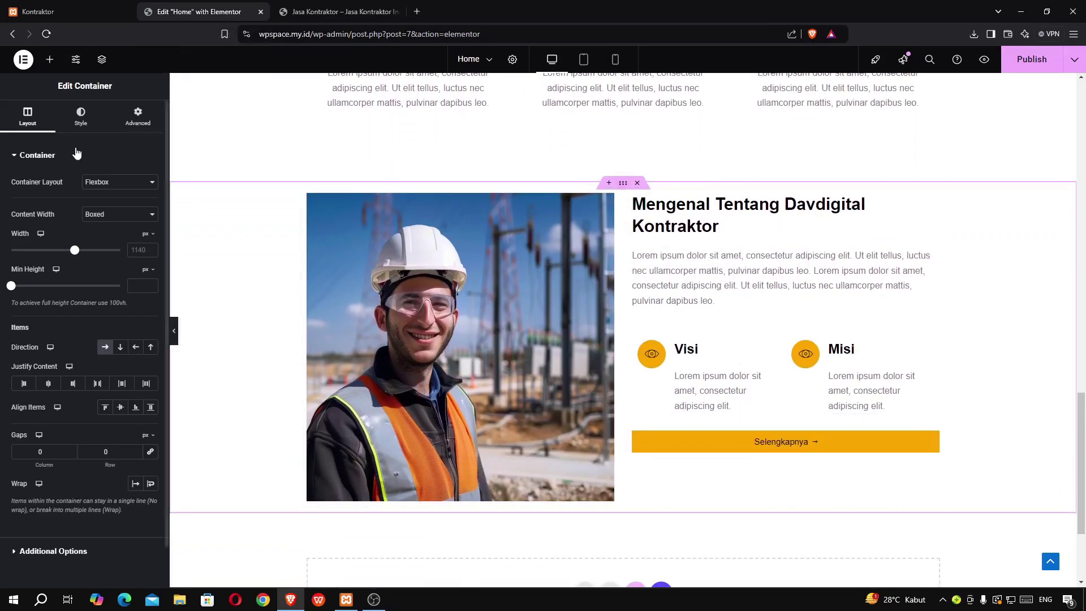
pyautogui.click(138, 116)
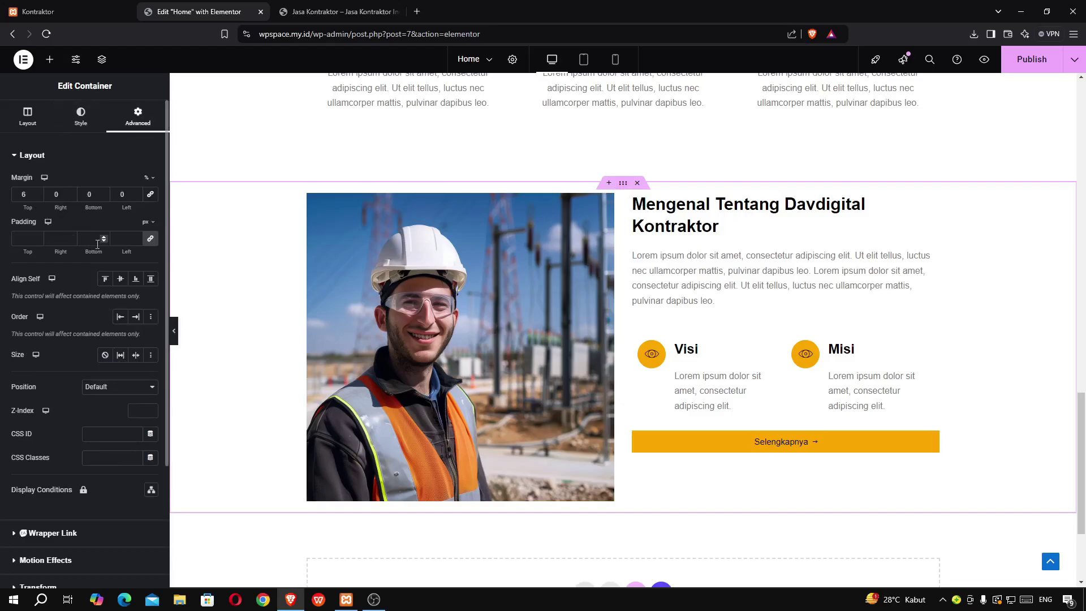
pyautogui.click(150, 238)
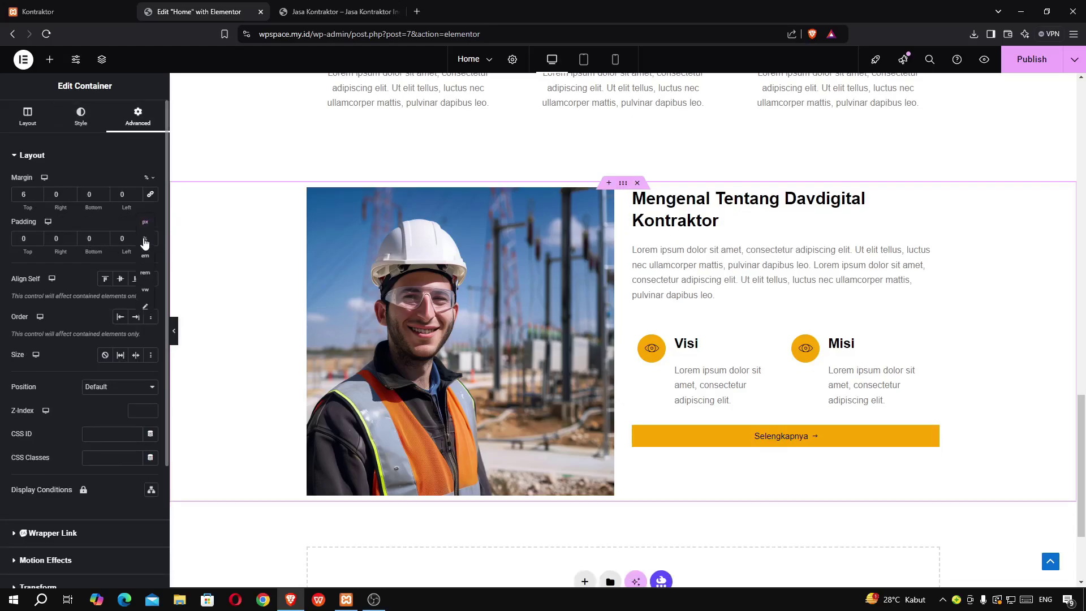
pyautogui.click(145, 240)
pyautogui.click(39, 236)
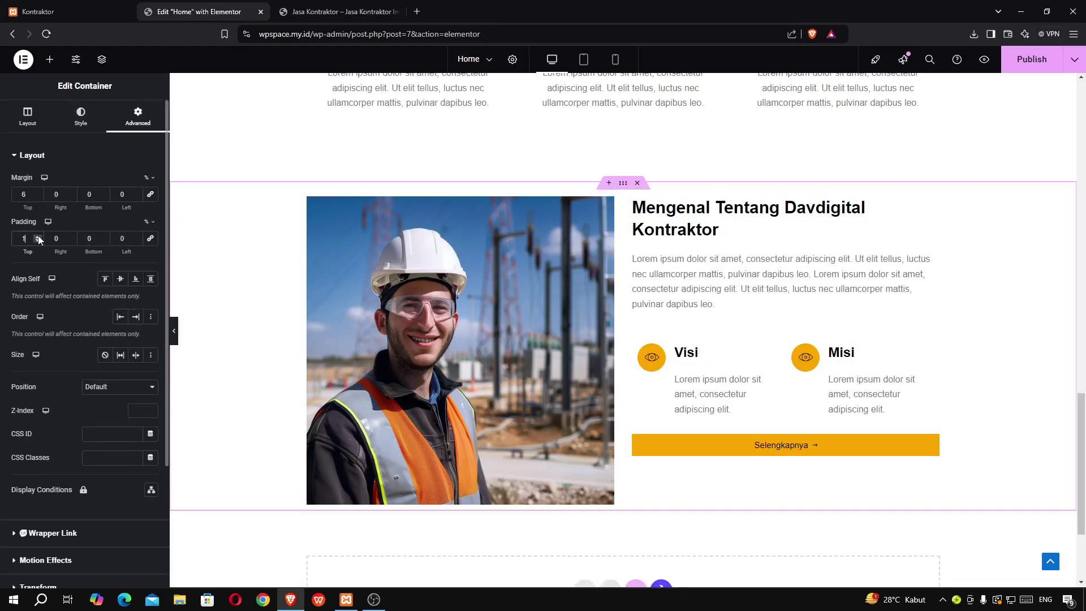
pyautogui.click(38, 235)
pyautogui.click(39, 236)
pyautogui.click(38, 236)
pyautogui.click(38, 236)
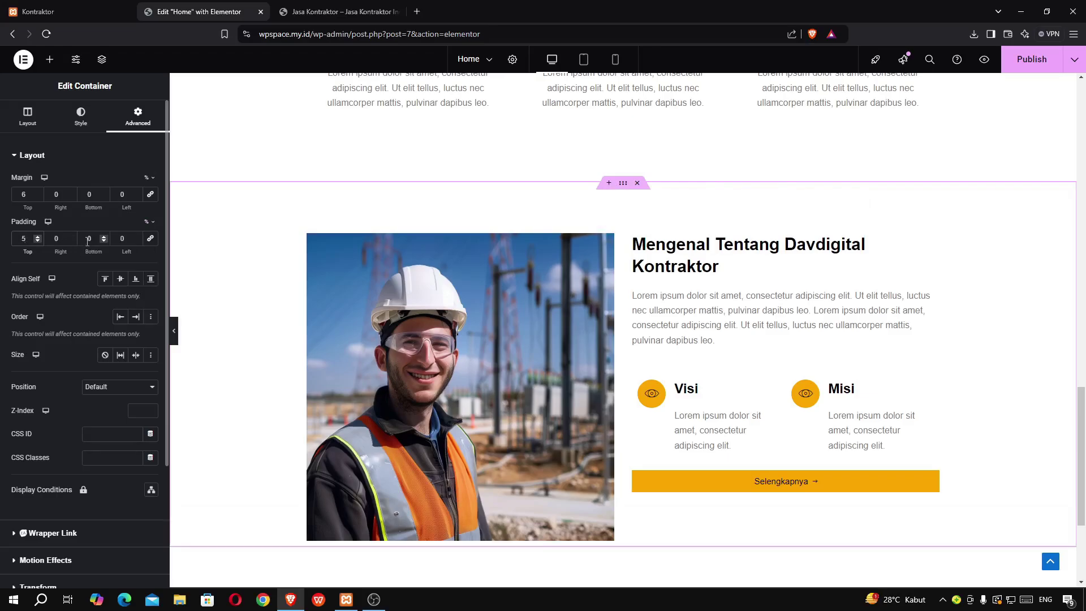
# Set the pasted container's bottom padding to 5%
pyautogui.click(103, 236)
pyautogui.click(104, 236)
pyautogui.click(103, 237)
pyautogui.click(104, 236)
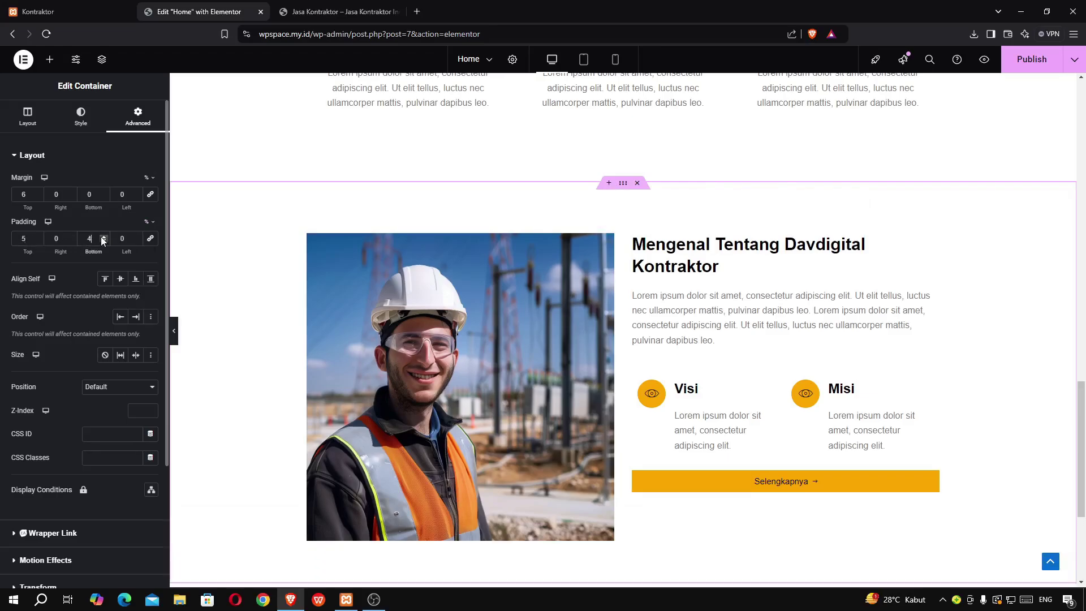
pyautogui.click(103, 237)
# Give the pasted container a classic background in a near-black colour
pyautogui.click(82, 116)
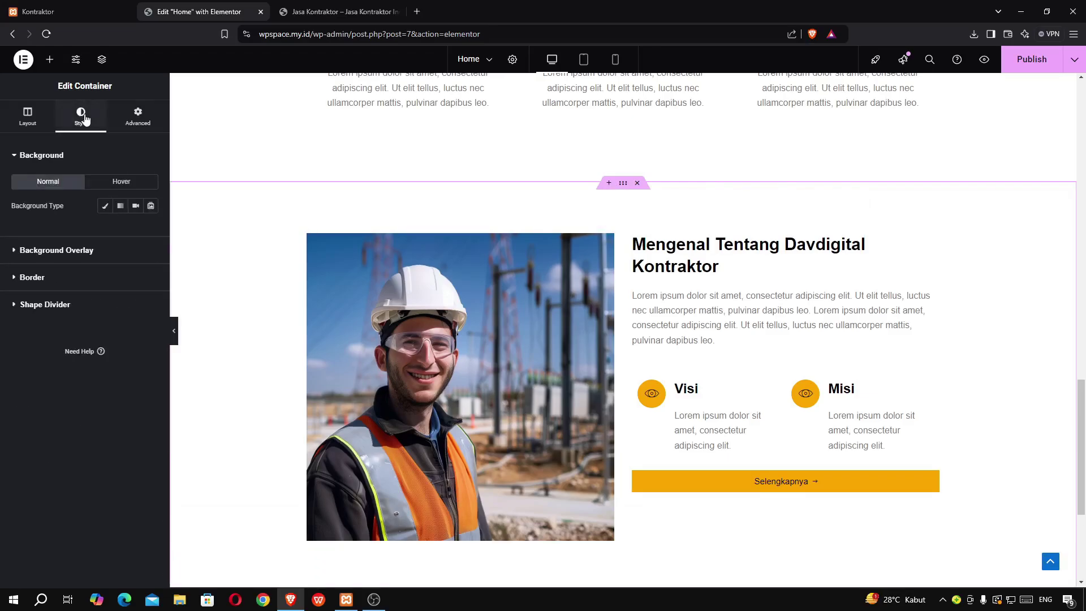
pyautogui.click(104, 207)
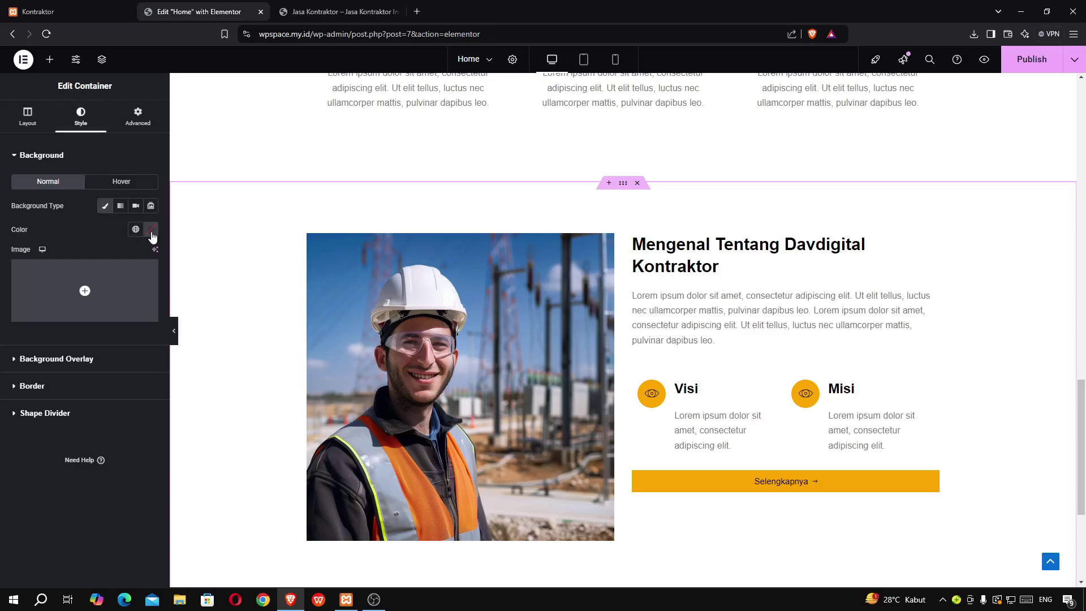
pyautogui.click(150, 229)
pyautogui.moveTo(186, 339); pyautogui.dragTo(203, 356)
pyautogui.click(83, 229)
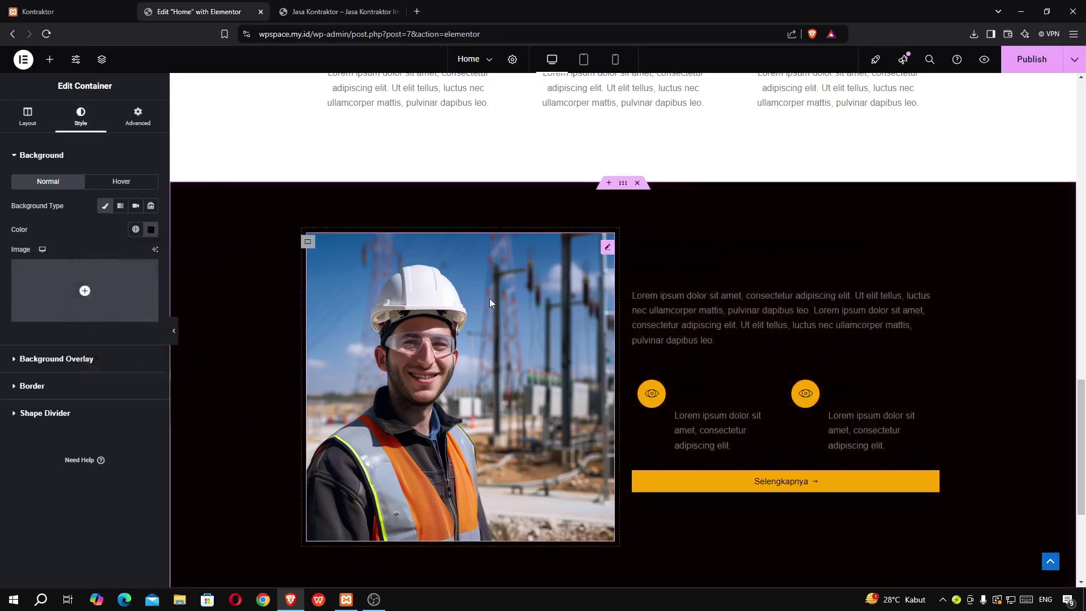
# Set the text colour of the heading in the dark section to white, #FFFFFF
pyautogui.click(695, 265)
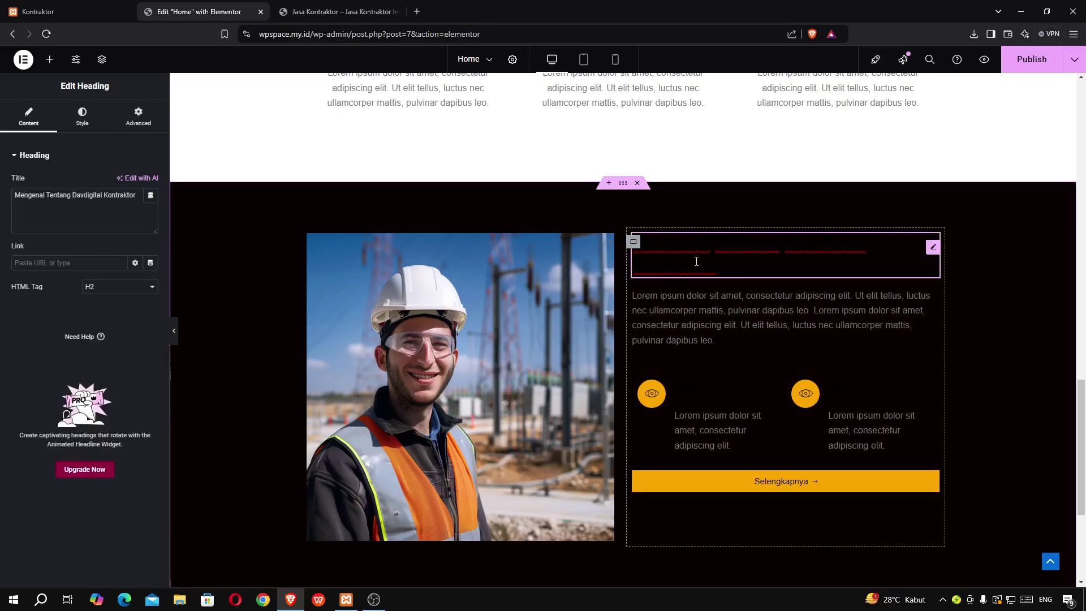
pyautogui.click(94, 119)
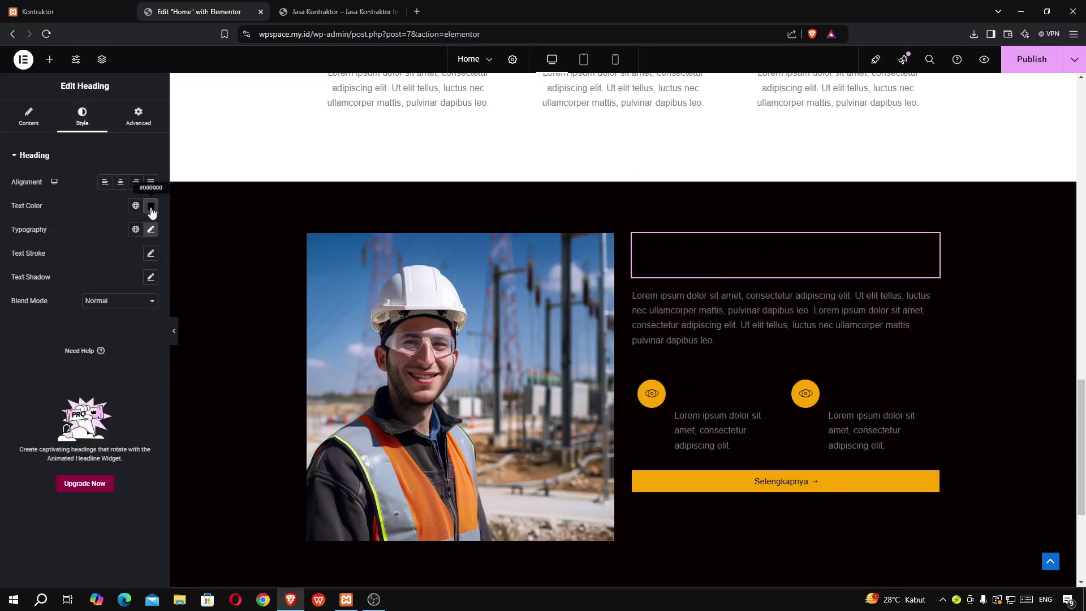
pyautogui.click(151, 205)
pyautogui.moveTo(154, 290); pyautogui.dragTo(72, 228)
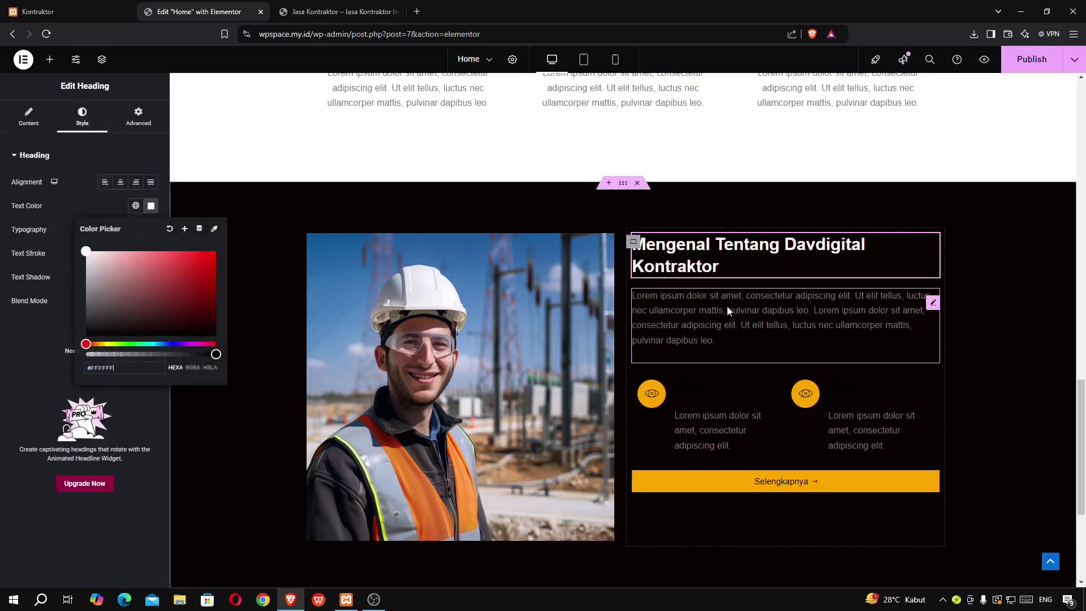
# Copy the heading text "Kenapa Harus Kami ?" from the reference page
pyautogui.click(71, 19)
pyautogui.moveTo(595, 253); pyautogui.dragTo(728, 252)
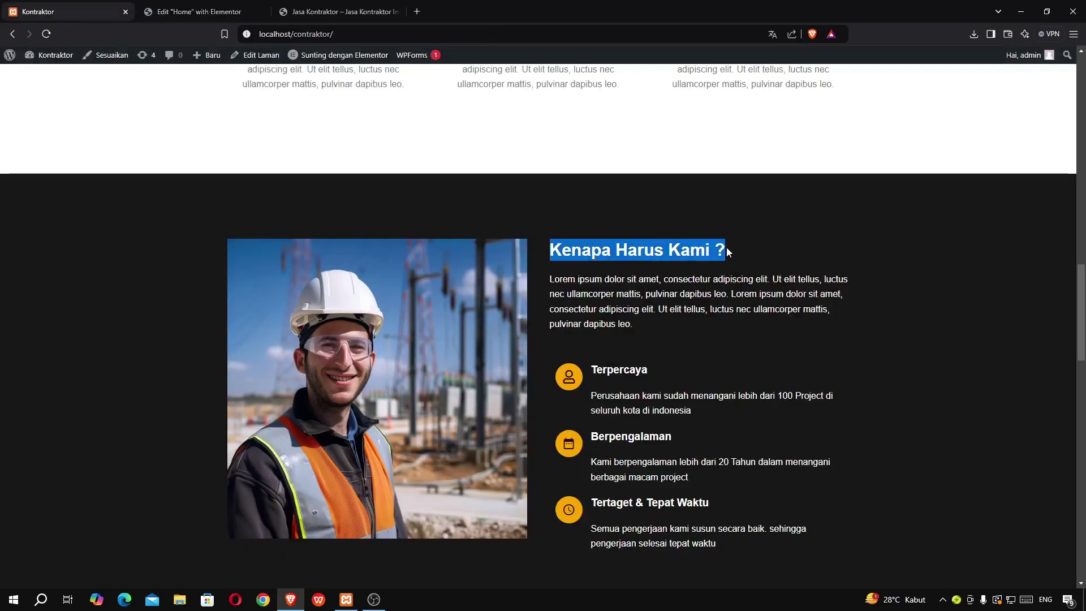
pyautogui.rightClick(684, 247)
pyautogui.click(716, 267)
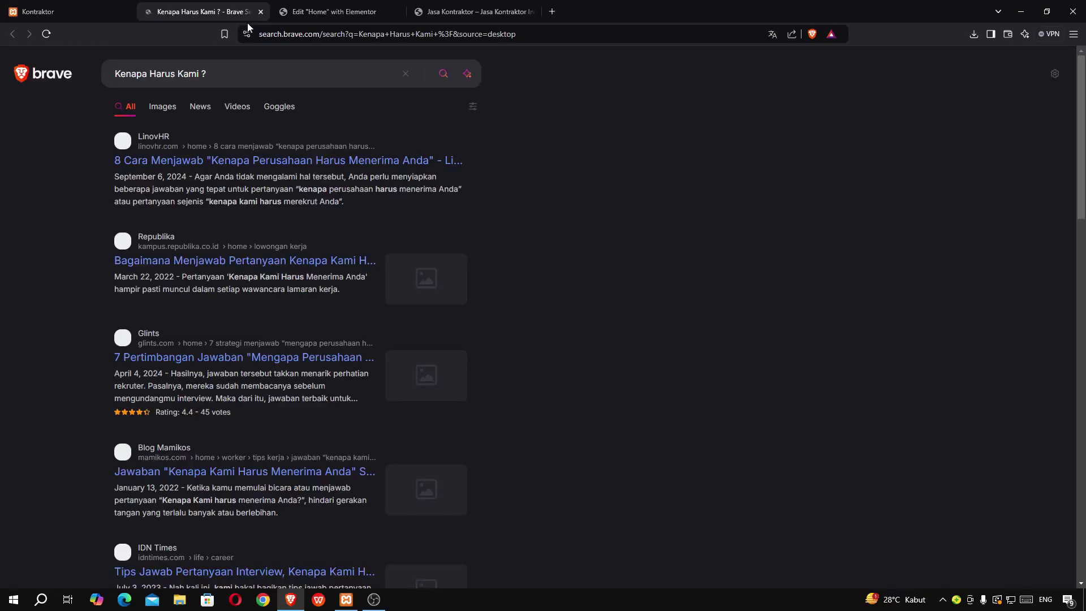
pyautogui.click(261, 11)
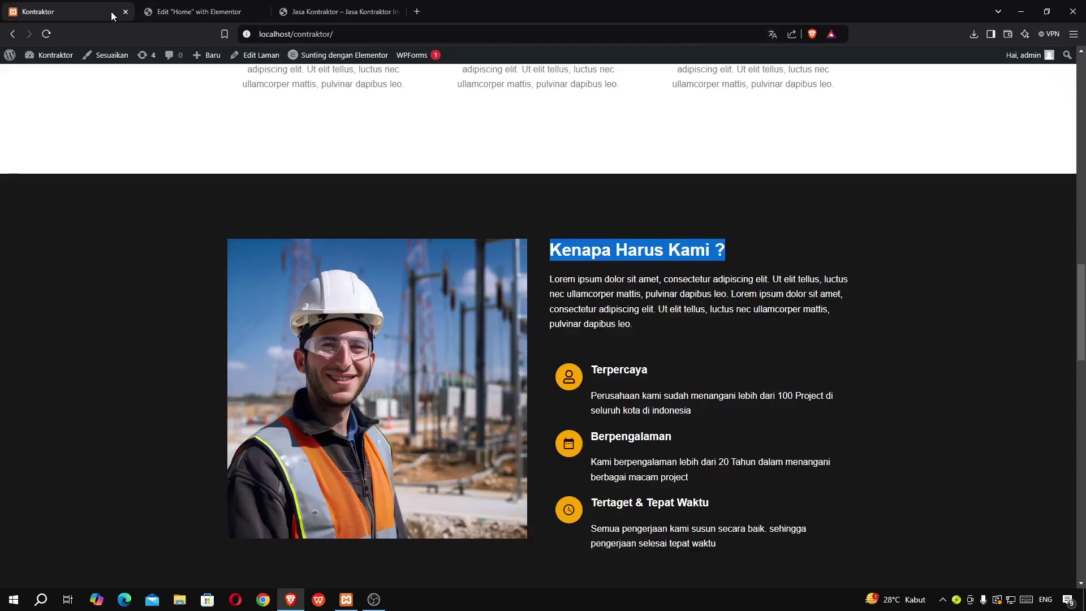
pyautogui.rightClick(627, 258)
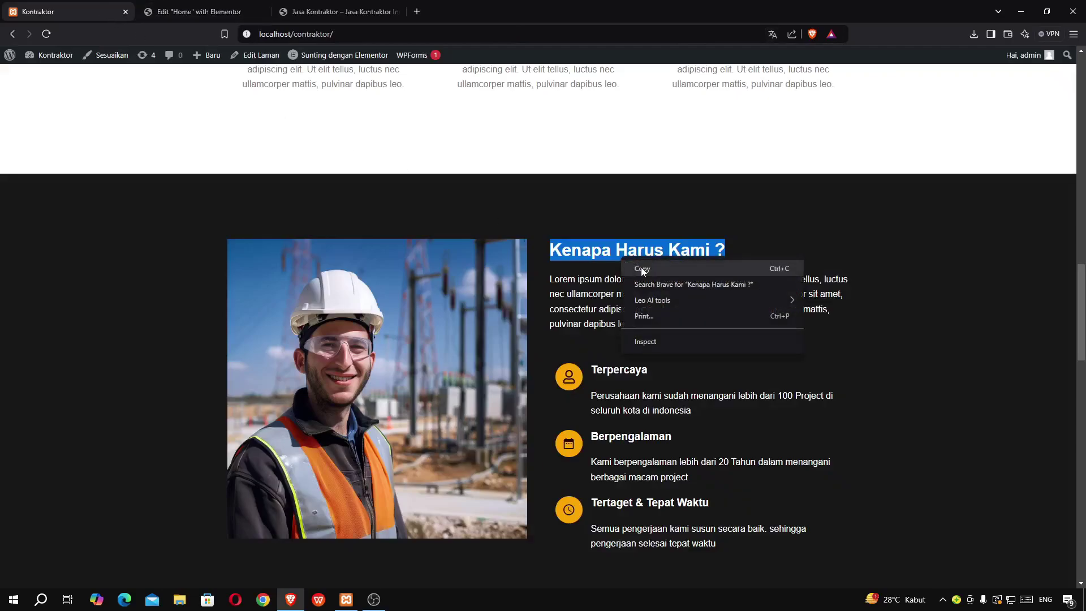
pyautogui.click(640, 266)
# Replace the dark section's heading title in the Elementor editor with "Kenapa Harus Kami ?"
pyautogui.click(176, 14)
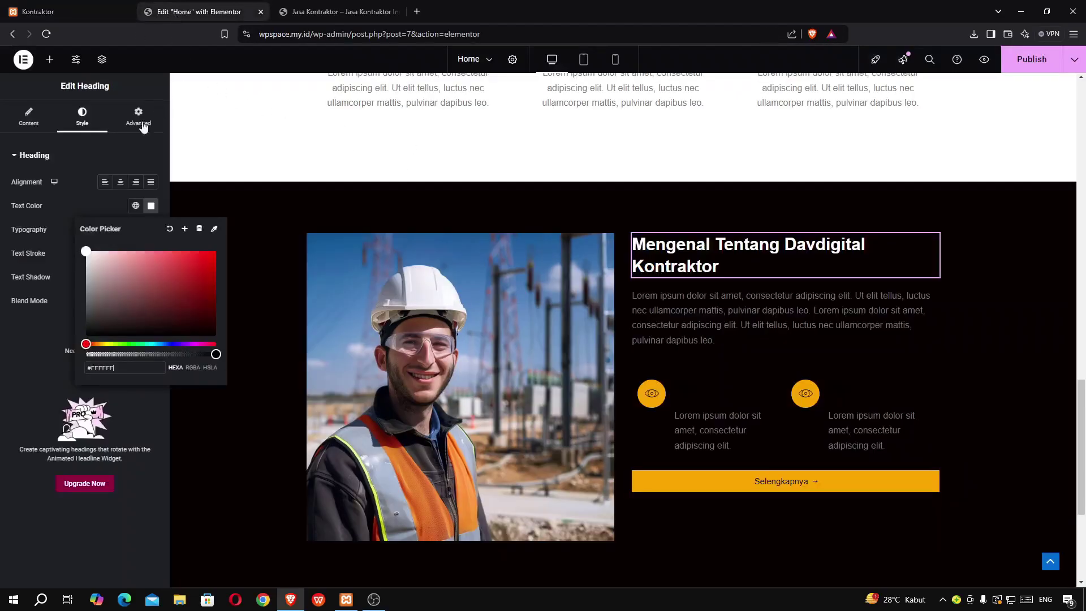
pyautogui.click(90, 208)
pyautogui.click(28, 116)
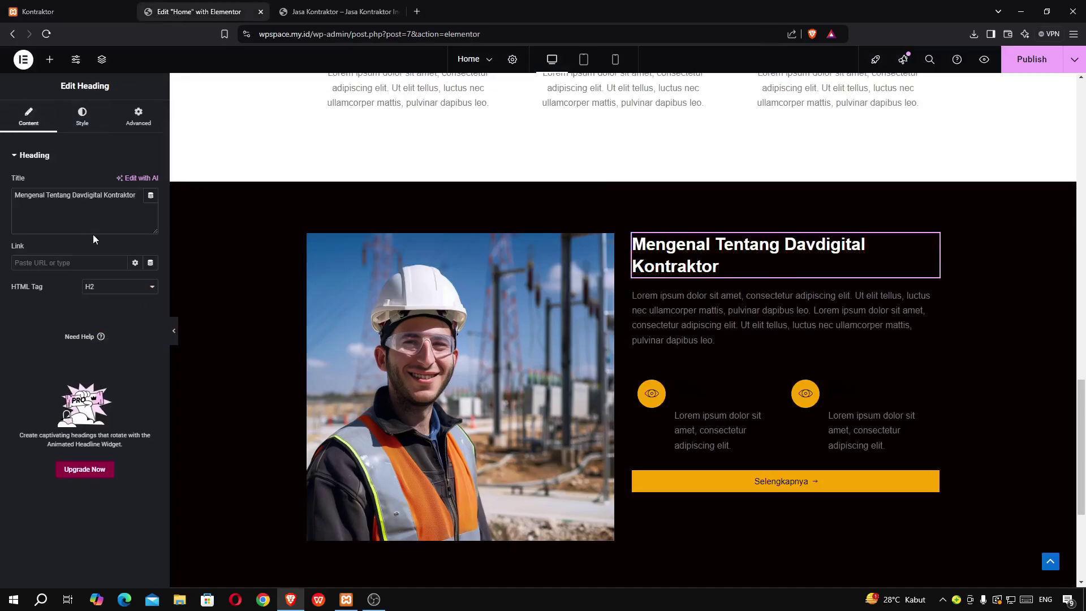
pyautogui.click(90, 229)
pyautogui.hotkey('ctrl', 'a')
pyautogui.hotkey('ctrl', 'v')
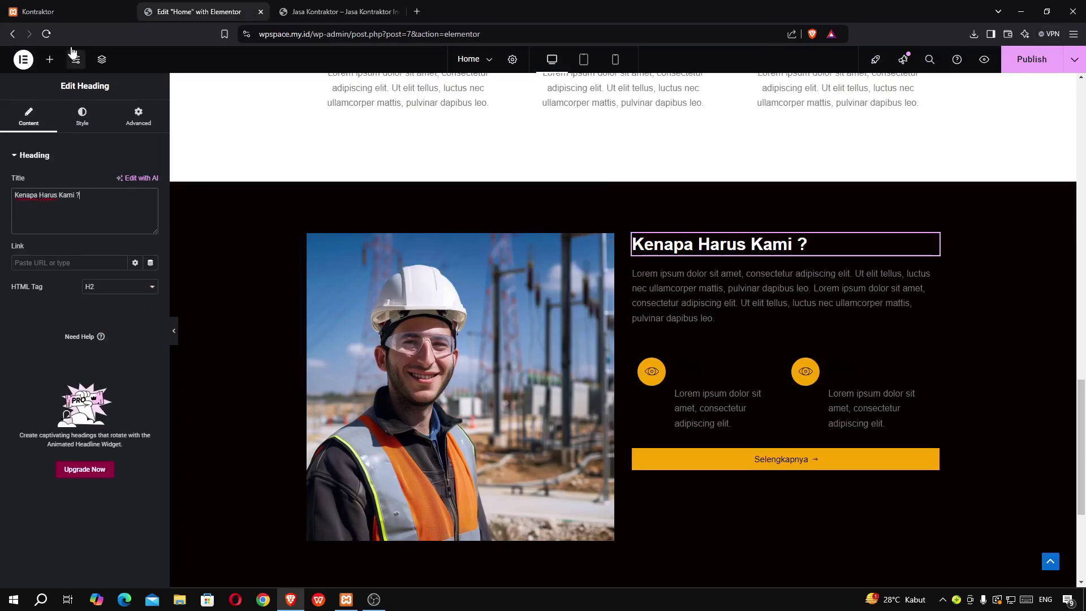
# Set the text colour of the lorem ipsum paragraph below the Kenapa Harus Kami heading to white, #FFFFFF
pyautogui.click(67, 12)
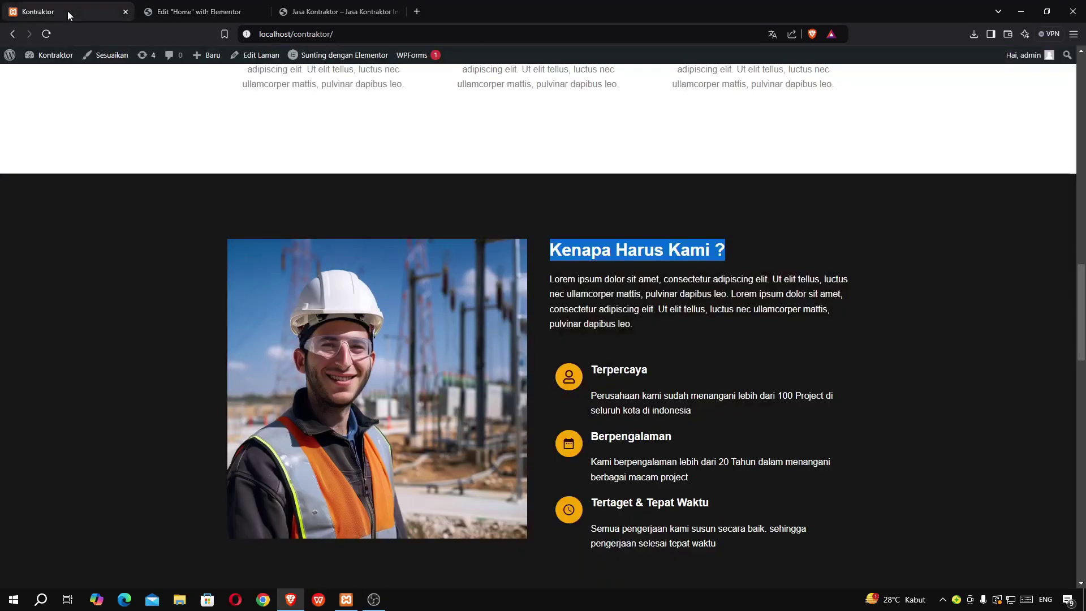
pyautogui.click(188, 14)
pyautogui.click(698, 310)
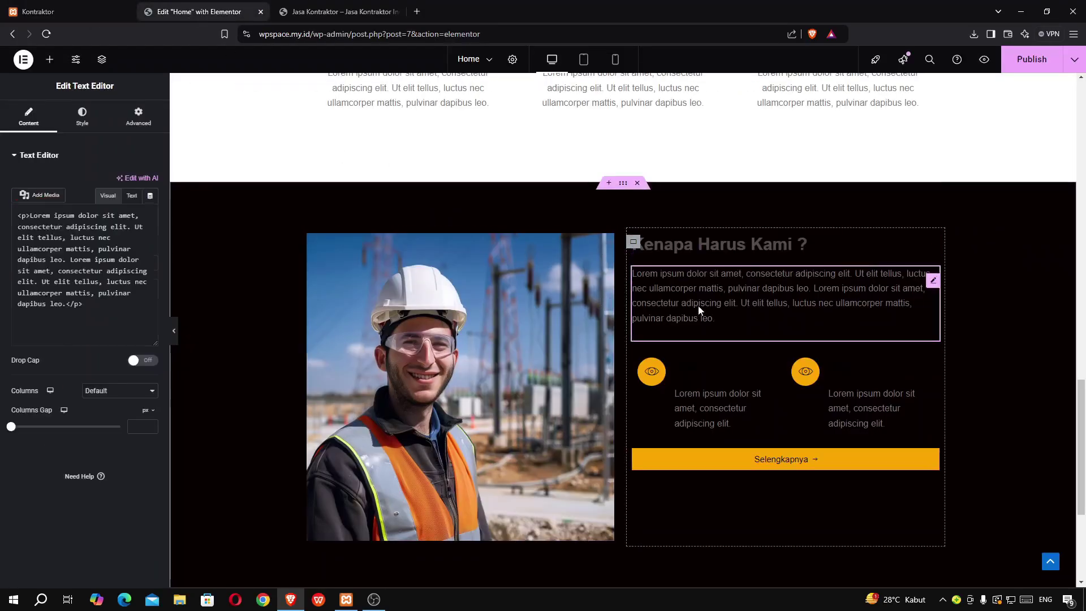
pyautogui.click(82, 116)
pyautogui.click(150, 210)
pyautogui.moveTo(138, 256); pyautogui.dragTo(79, 231)
# Compare the section with the reference page and delete the Selengkapnya button from the Kenapa Harus Kami section
pyautogui.click(95, 10)
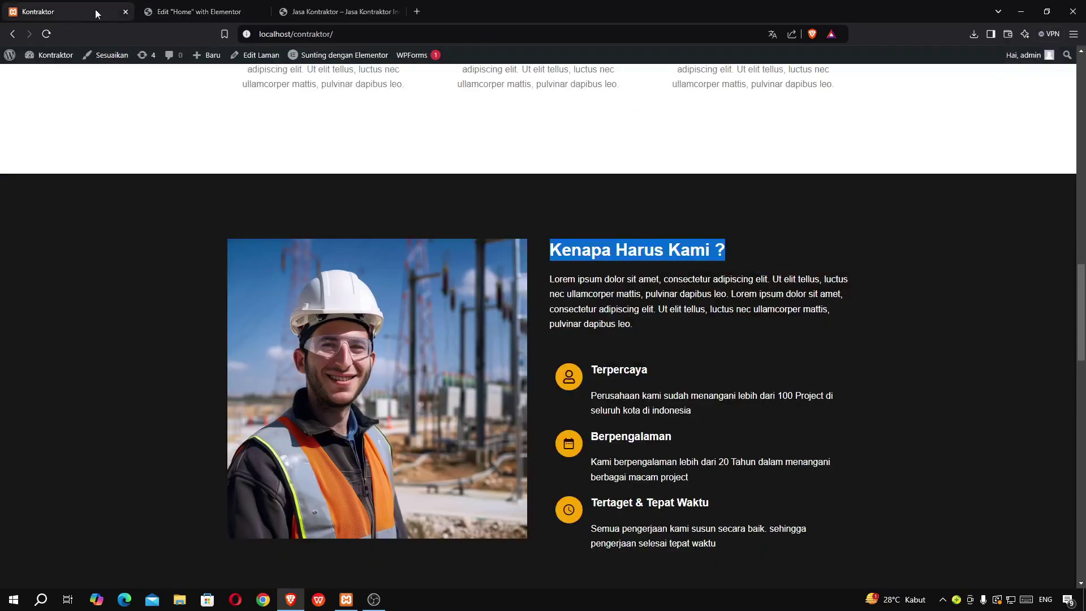
pyautogui.click(168, 11)
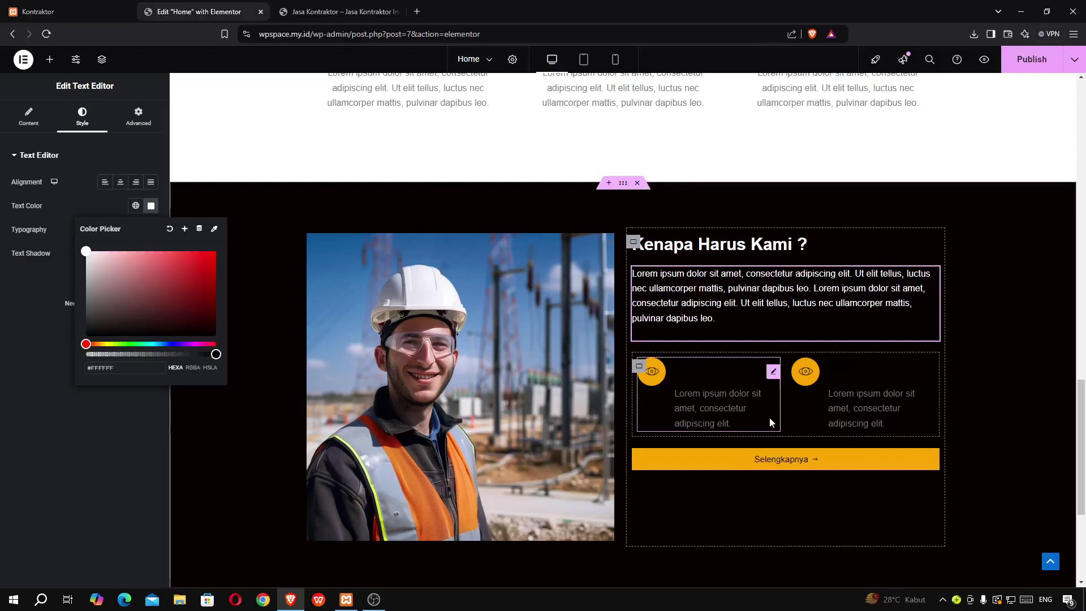
pyautogui.click(62, 15)
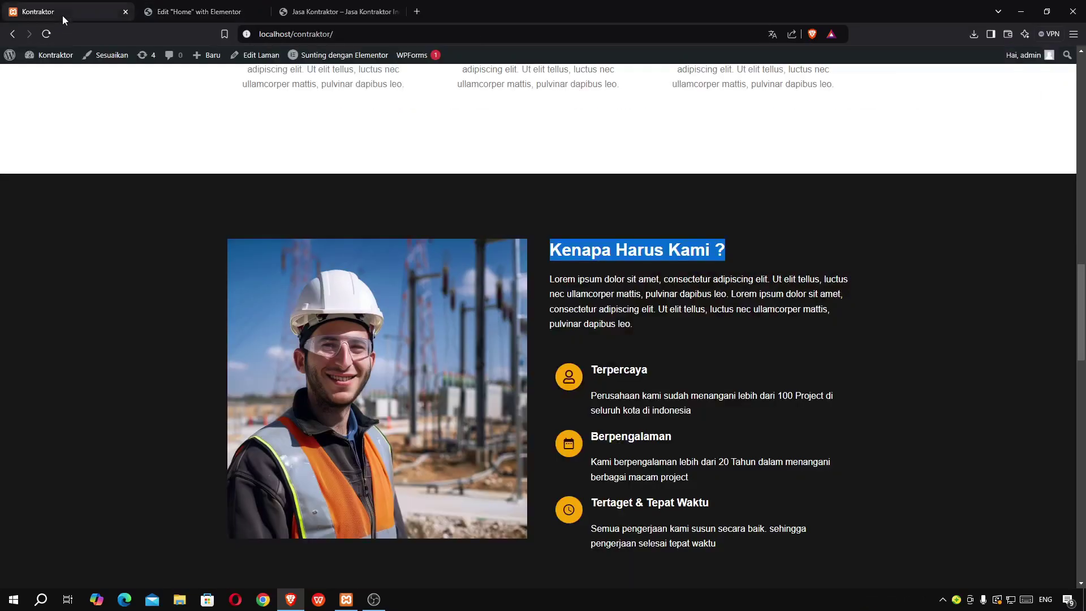
pyautogui.click(181, 12)
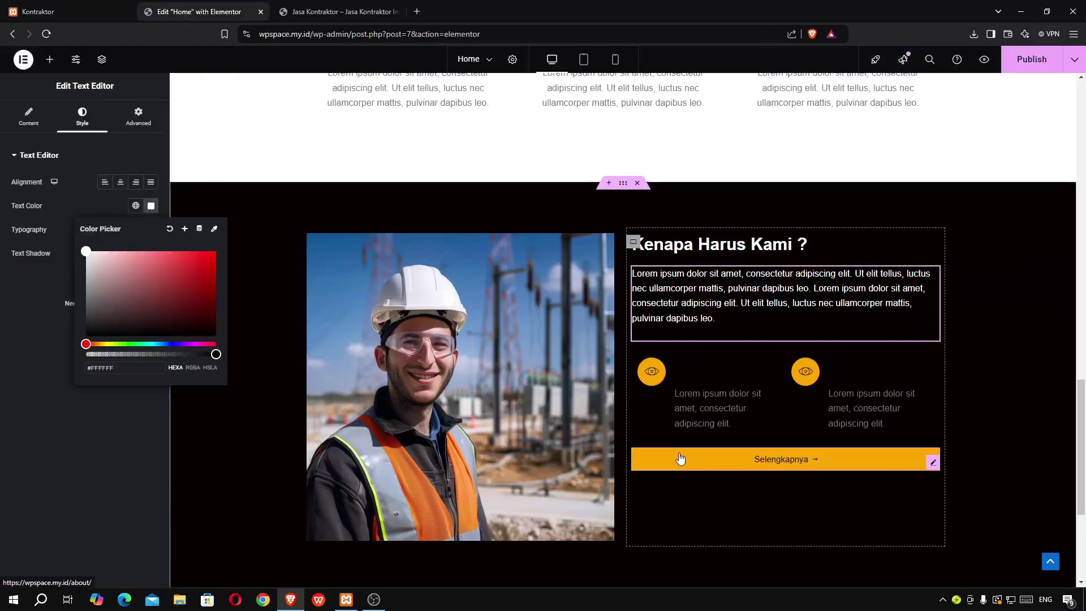
pyautogui.click(748, 533)
pyautogui.rightClick(729, 459)
pyautogui.click(757, 576)
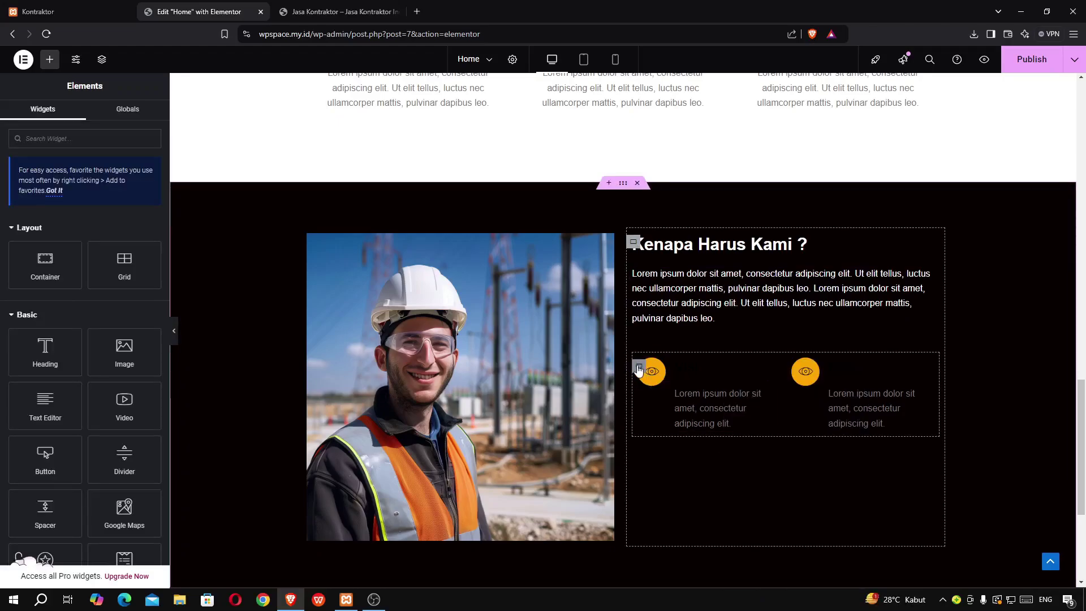
# Set the direction of the icon box container below the paragraph to column and compare the layout with the reference page
pyautogui.click(640, 366)
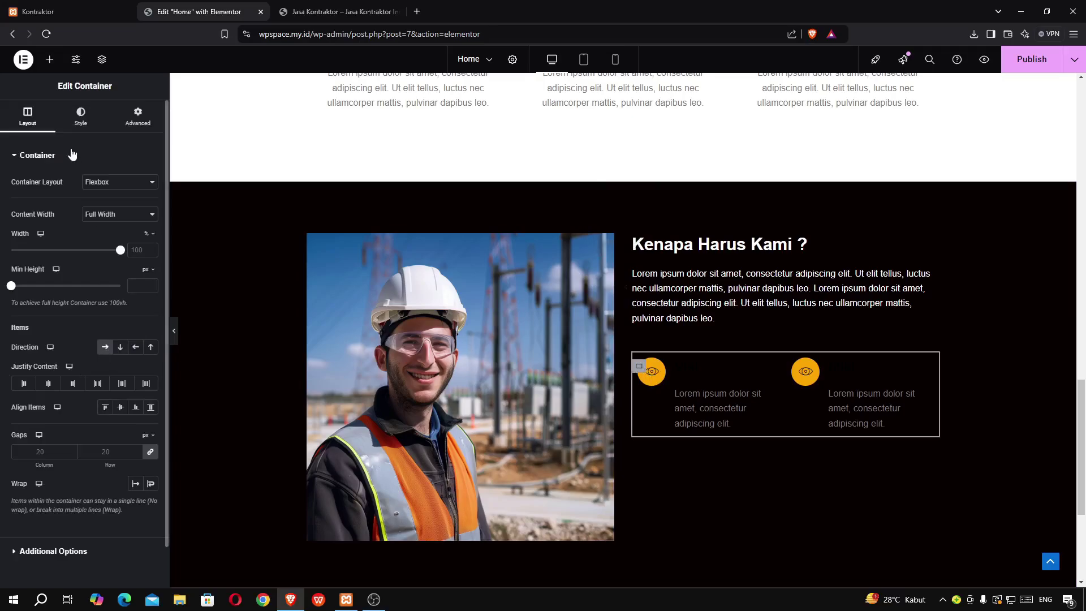
pyautogui.click(120, 348)
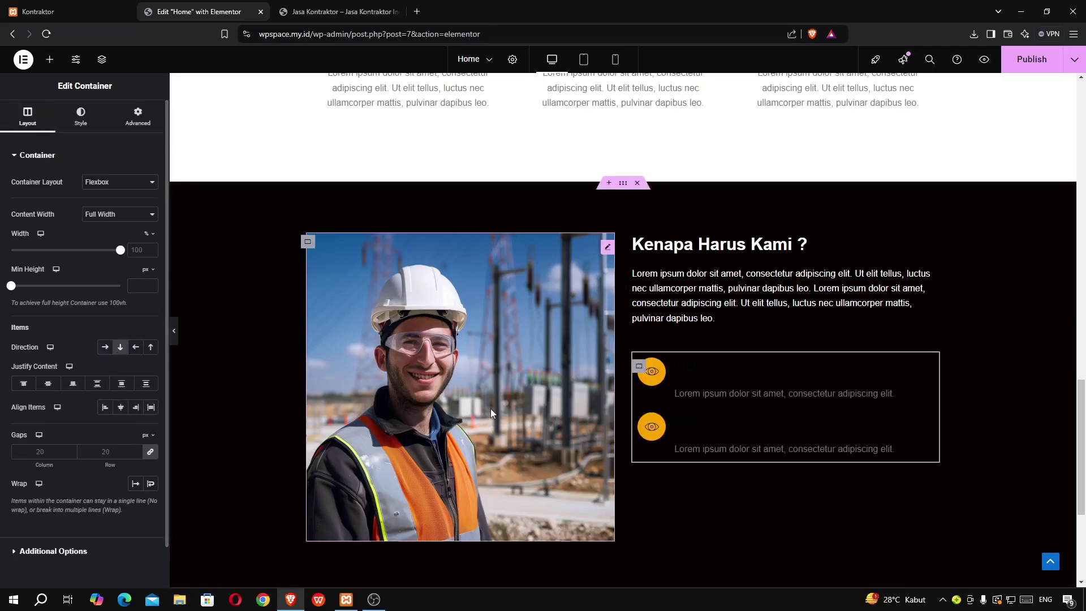
pyautogui.click(57, 13)
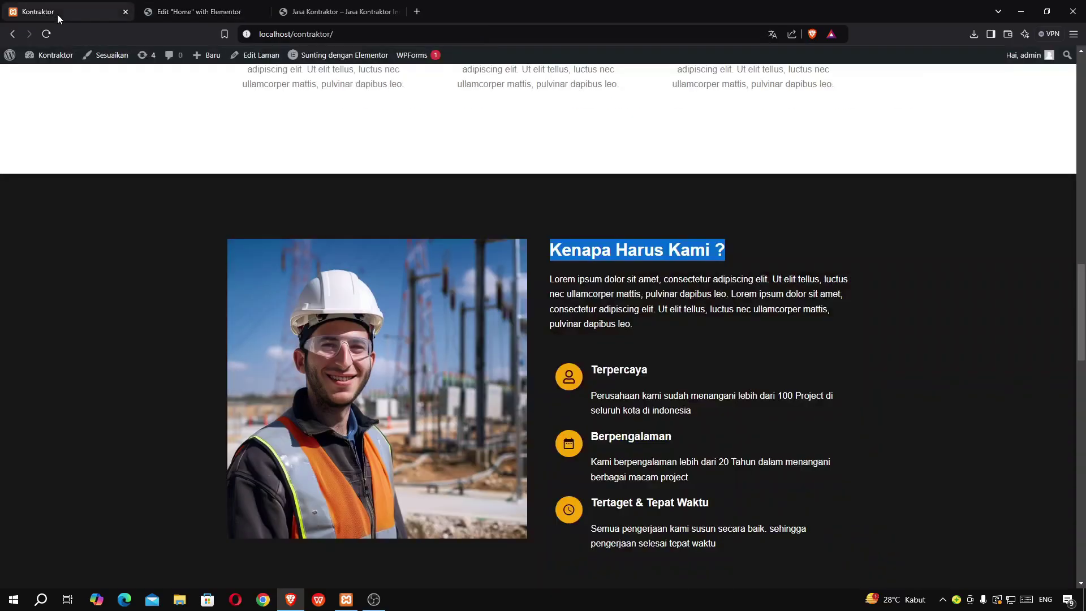
pyautogui.click(168, 10)
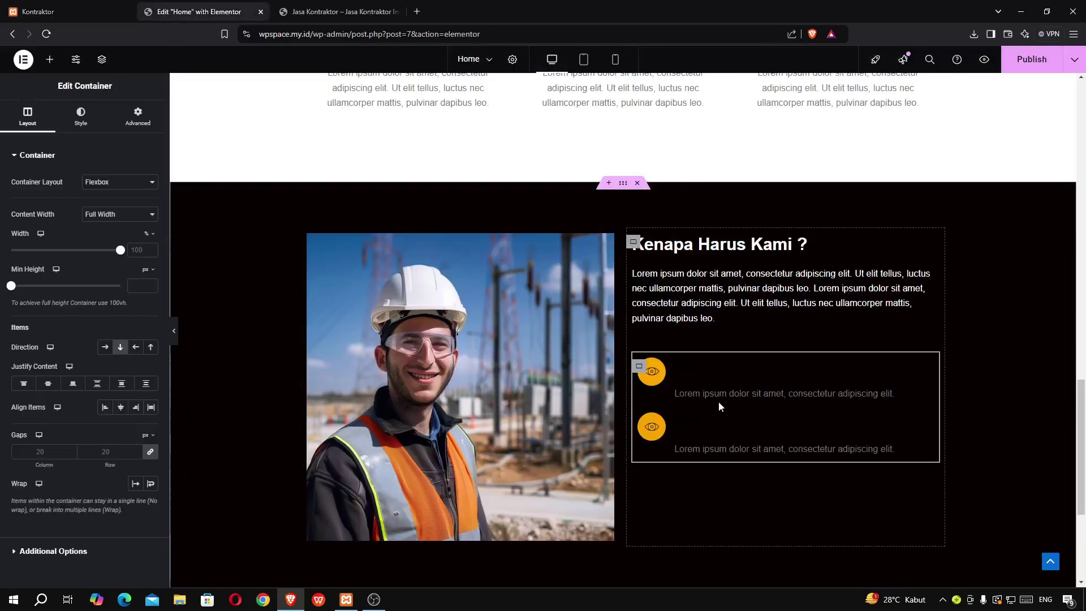
# Set the title colour of the first icon box under the Kenapa Harus Kami paragraph to white, #FFFFFF
pyautogui.click(714, 384)
pyautogui.click(82, 116)
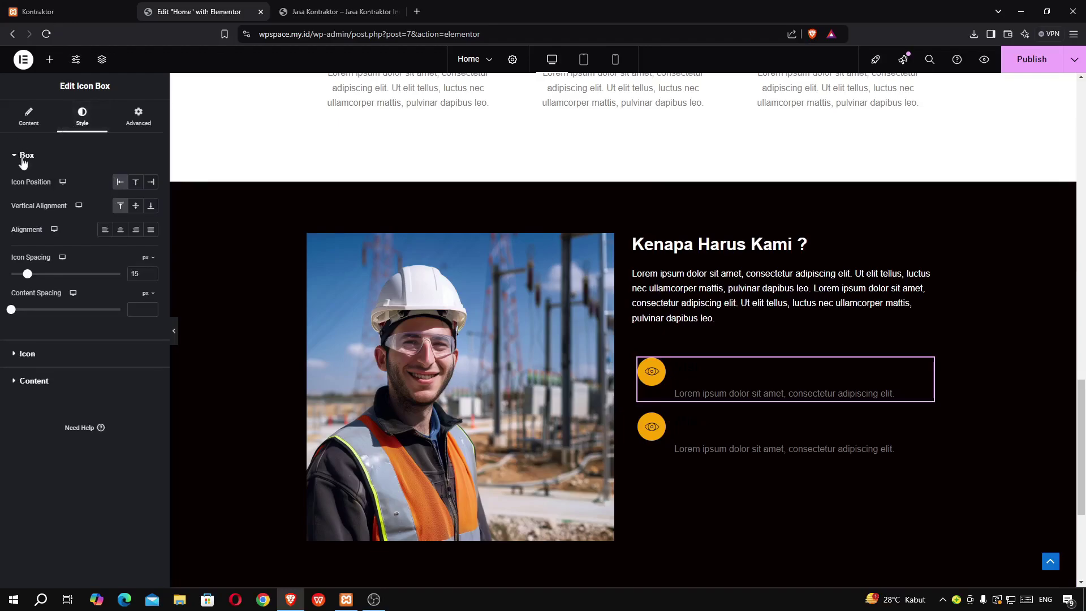
pyautogui.click(24, 111)
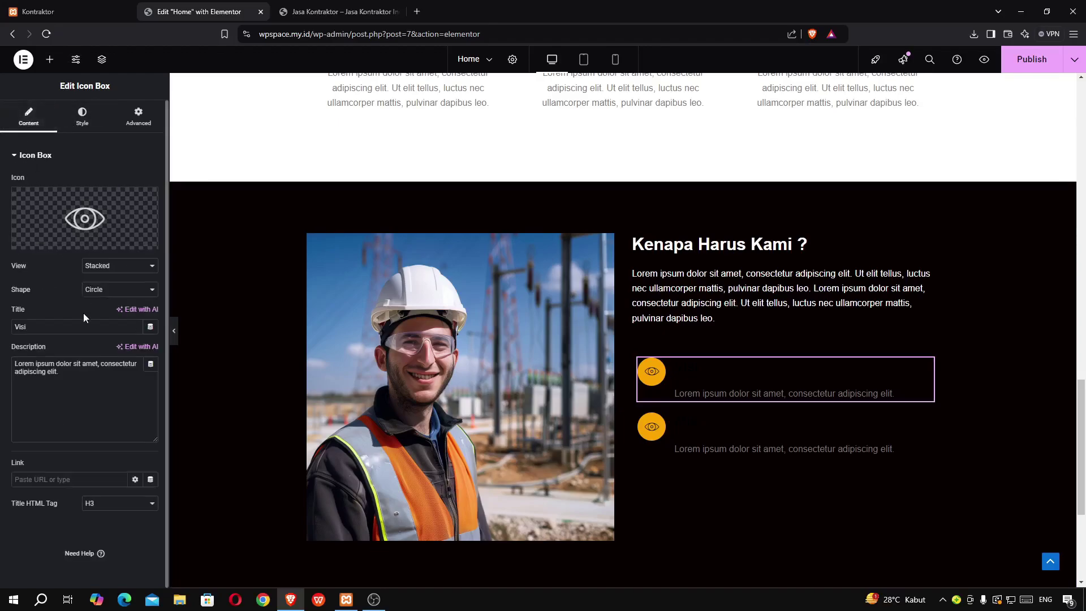
pyautogui.click(82, 116)
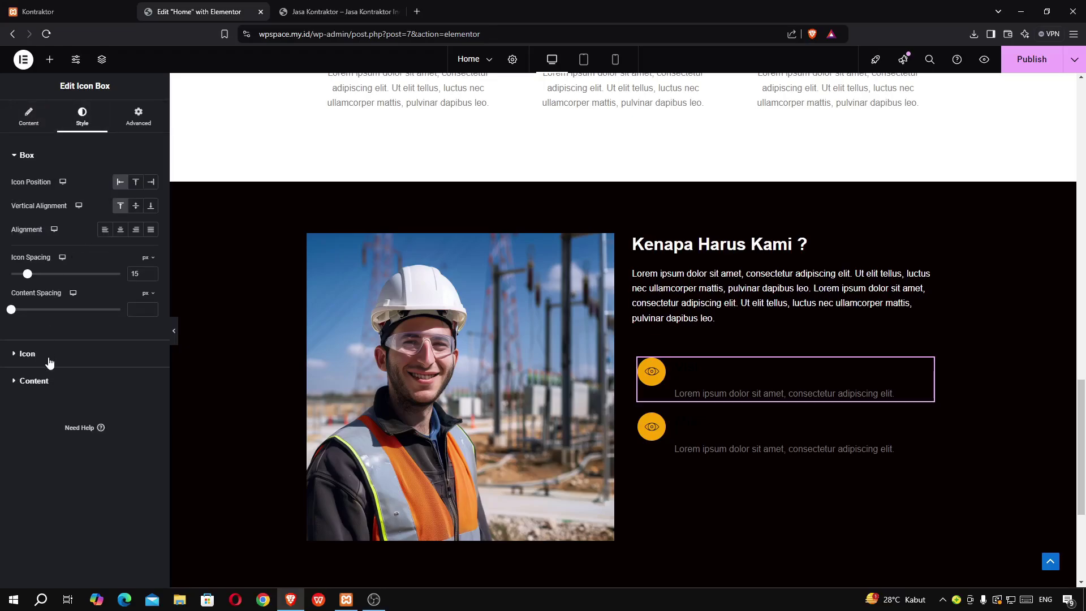
pyautogui.click(43, 380)
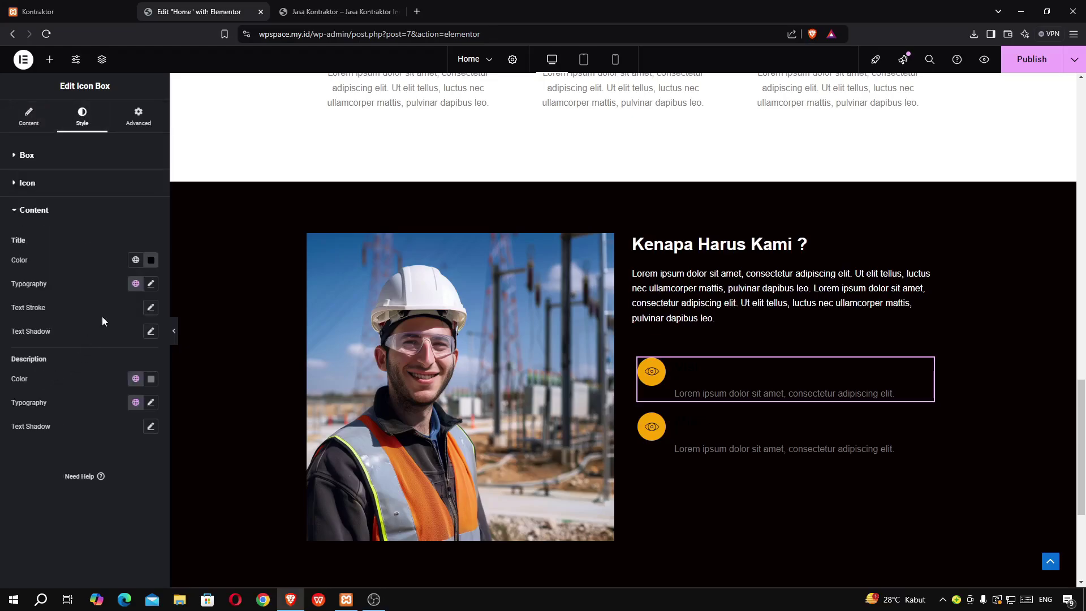
pyautogui.click(150, 261)
pyautogui.moveTo(113, 319); pyautogui.dragTo(86, 305)
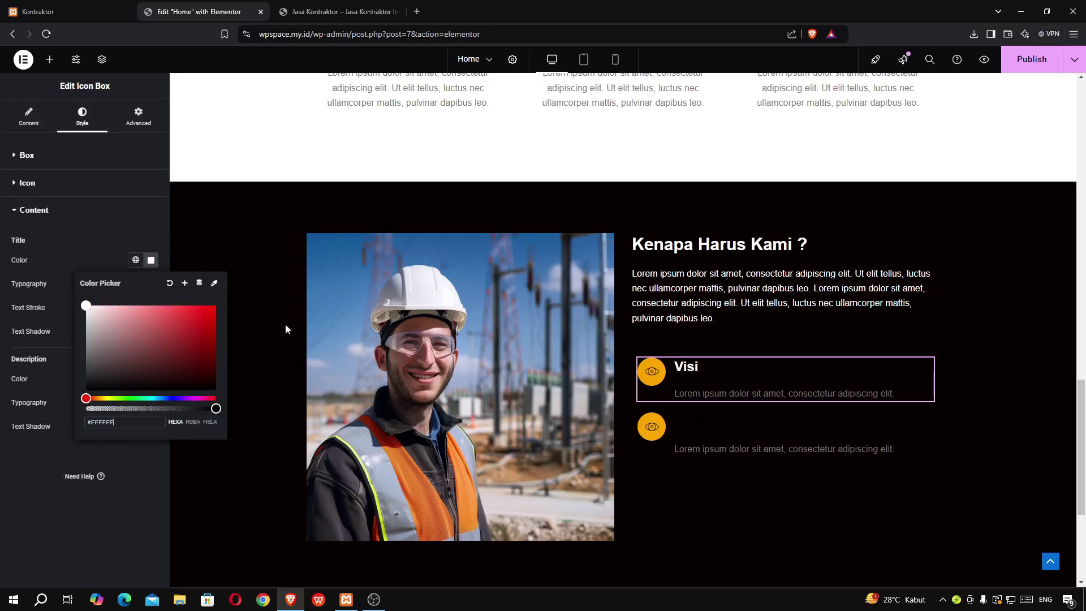
# Copy the description text under Terpercaya from the reference page and return to the Elementor editor
pyautogui.click(57, 11)
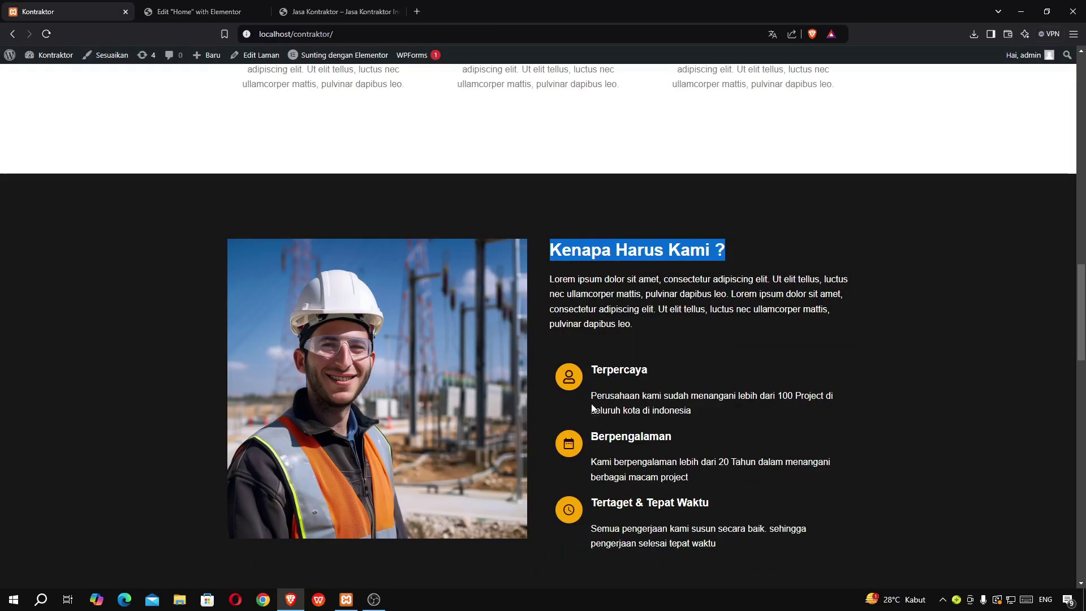
pyautogui.moveTo(589, 400); pyautogui.dragTo(685, 415)
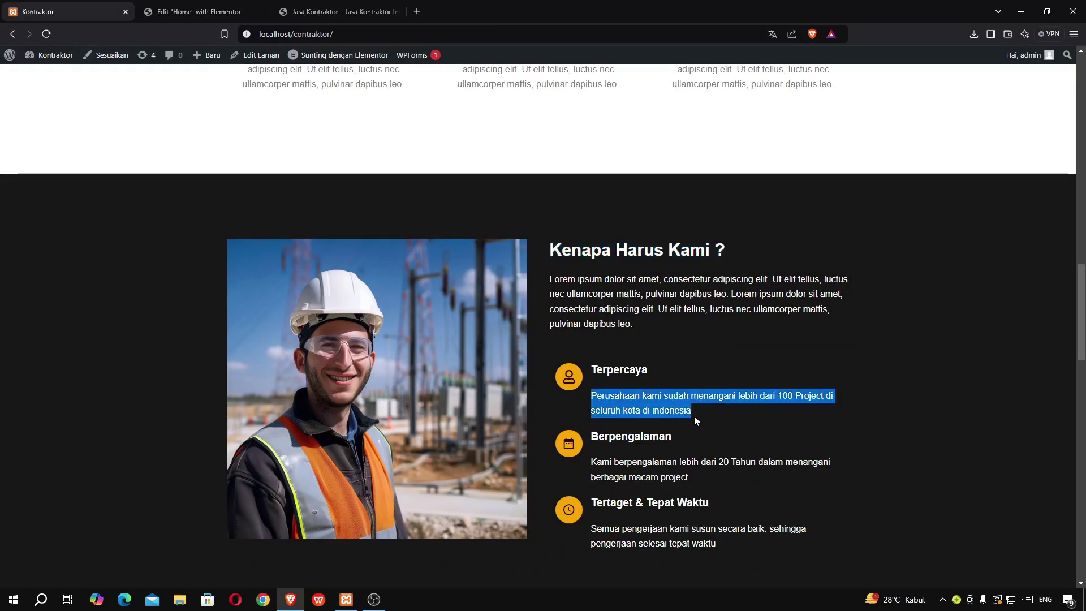
pyautogui.click(210, 11)
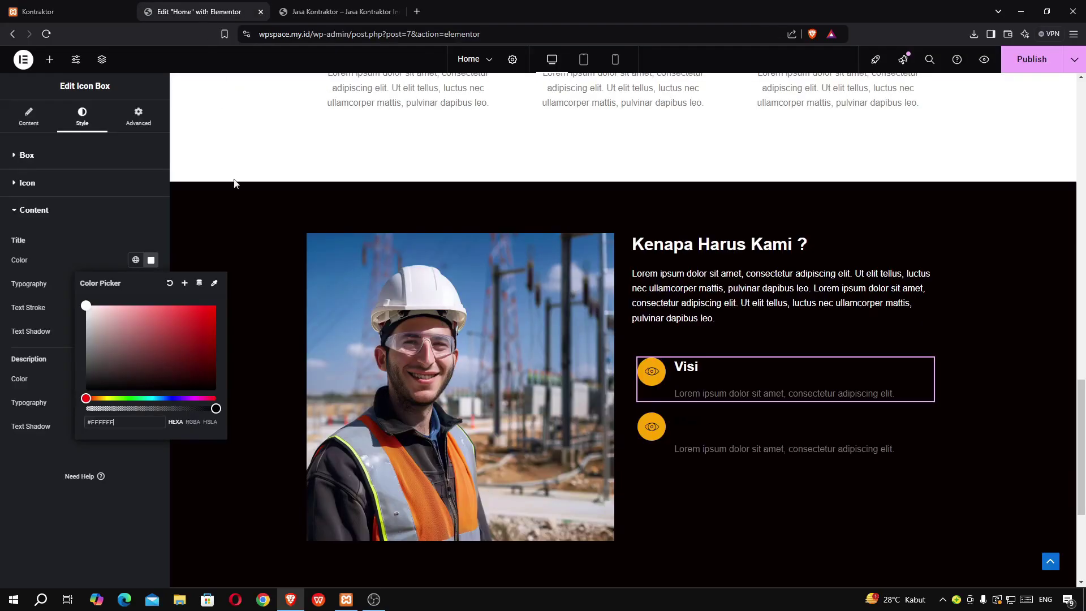
# Set the first icon box's title to "Terpercaya" and its description to "Perusahaan kami sudah menangani lebih dari 100 Project di seluruh kota di indonesia"
pyautogui.click(28, 116)
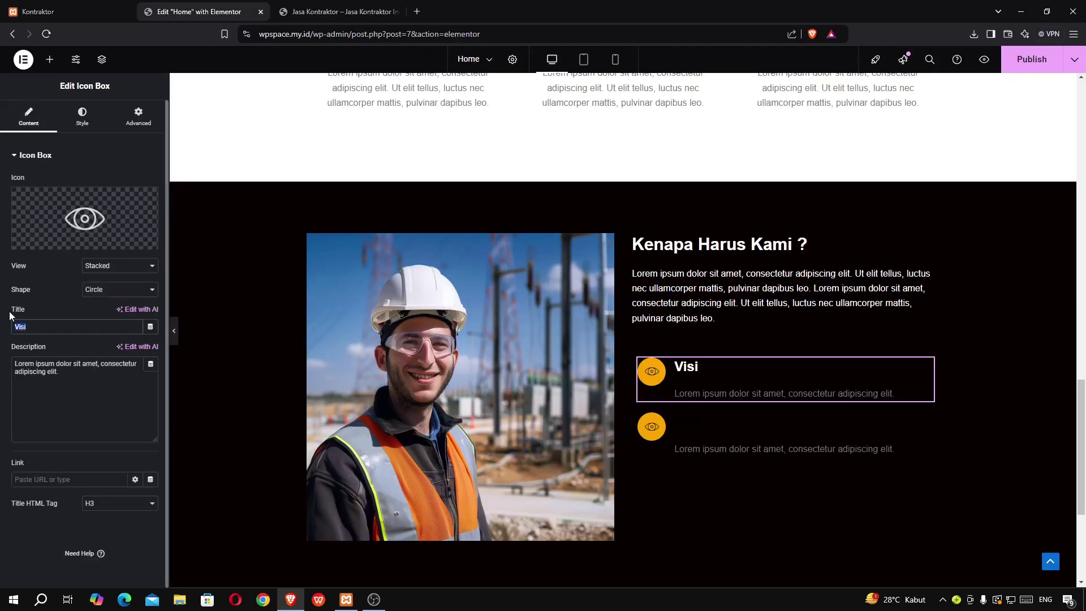
pyautogui.write('Terpercaya')
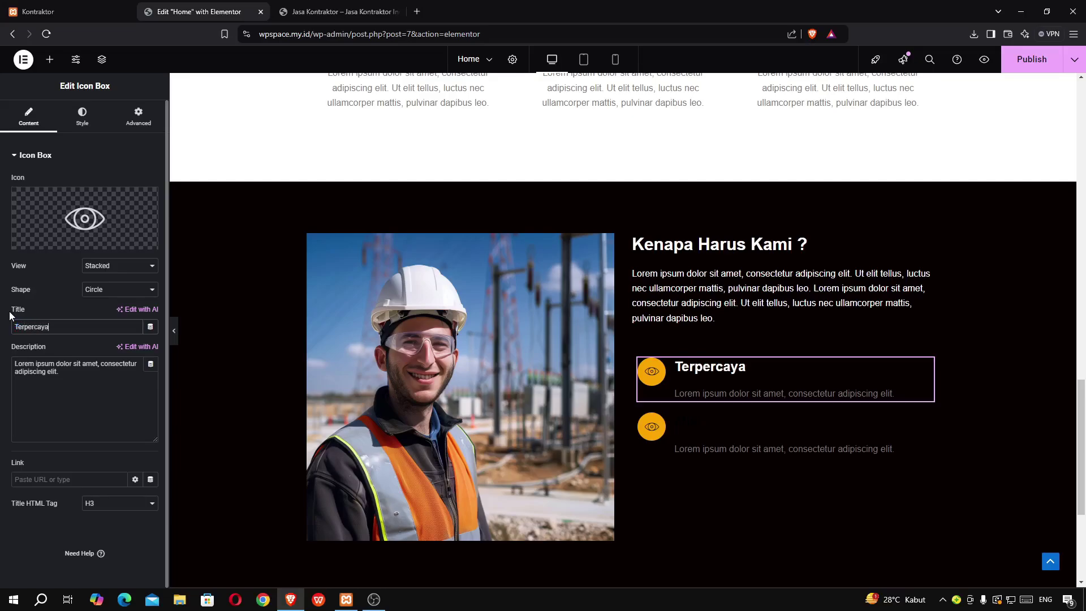
pyautogui.click(107, 415)
pyautogui.hotkey('ctrl', 'a')
pyautogui.hotkey('ctrl', 'v')
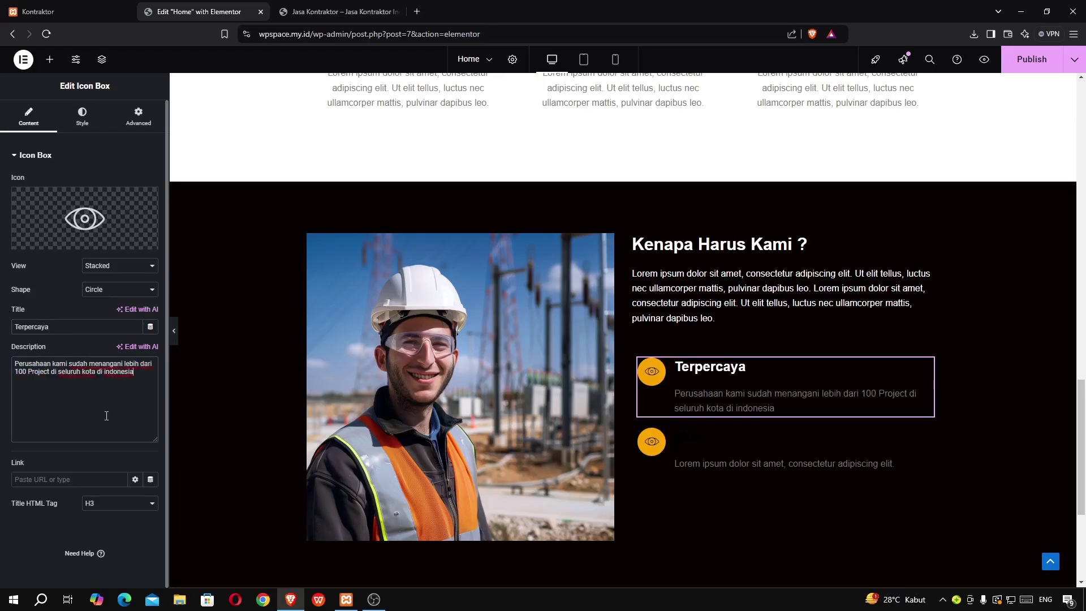
# Check the Terpercaya icon on the reference page and replace the first icon box's eye icon with the outlined User icon
pyautogui.click(38, 12)
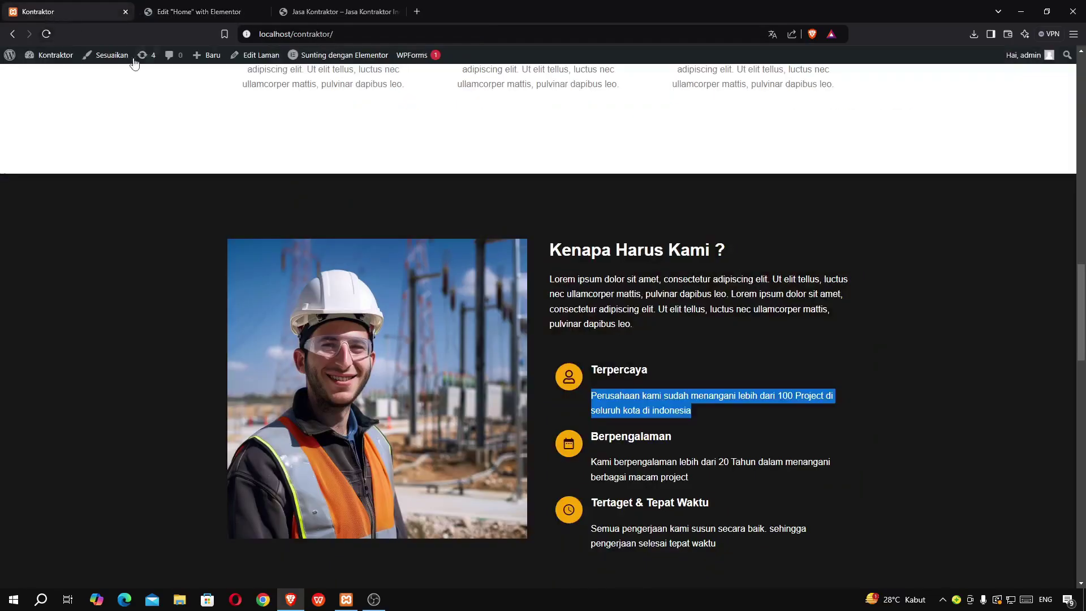
pyautogui.click(687, 382)
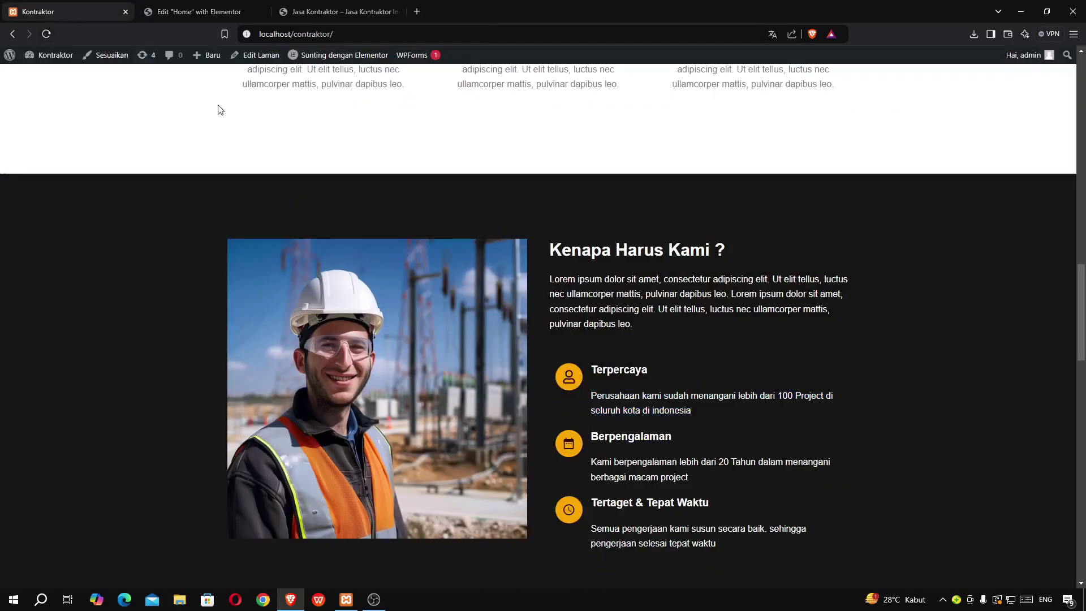
pyautogui.click(192, 17)
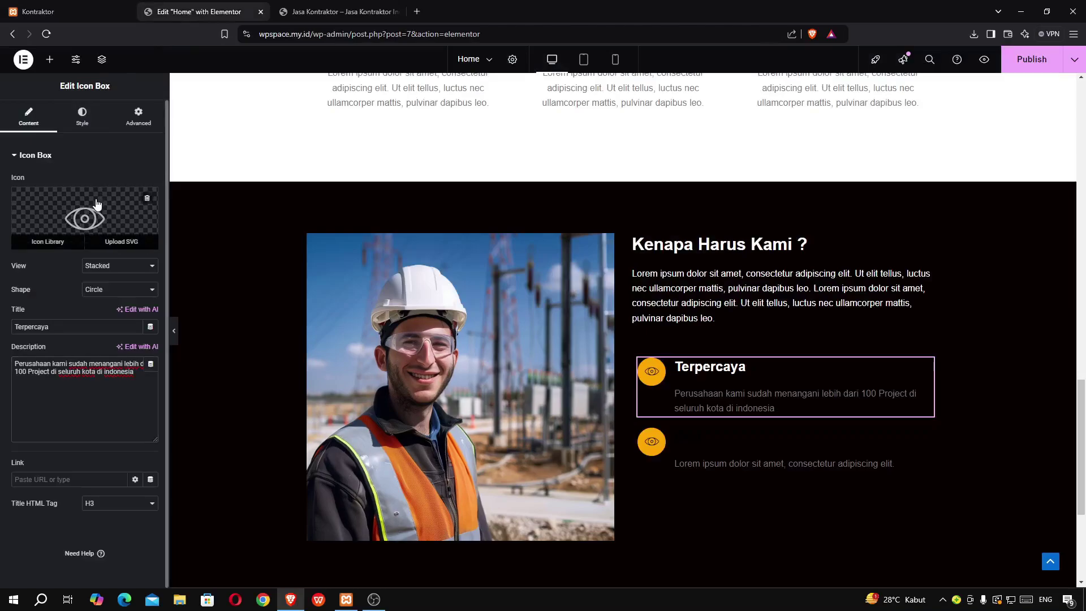
pyautogui.click(45, 238)
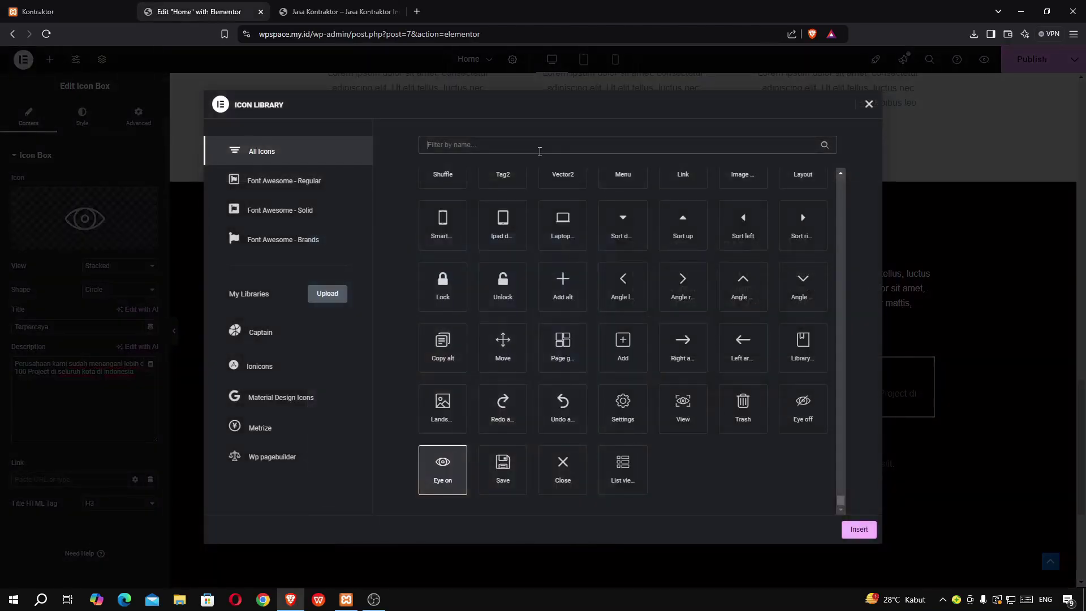
pyautogui.write('user')
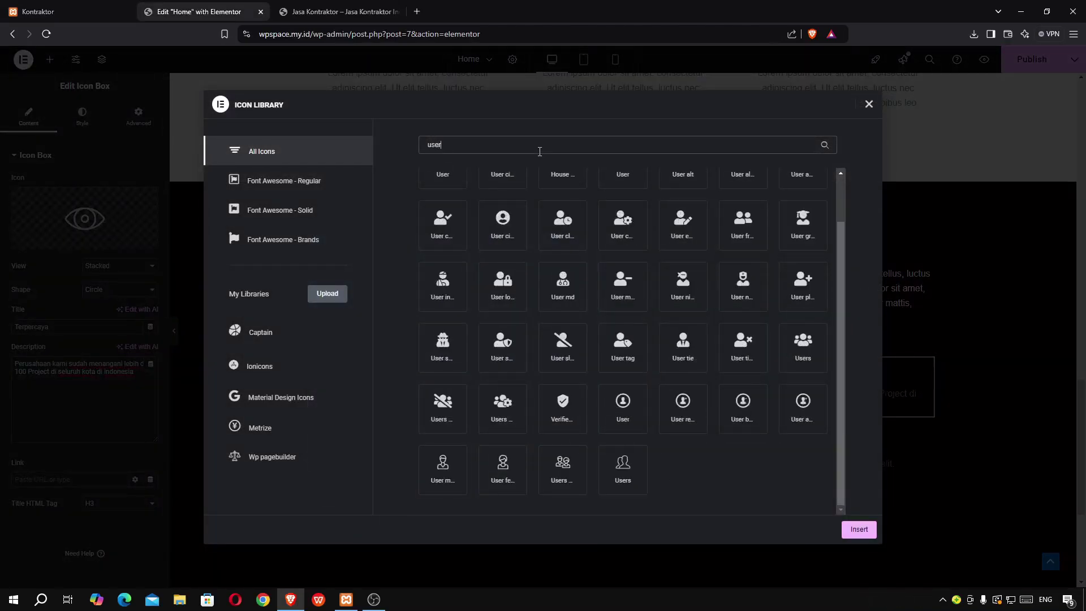
pyautogui.scroll(1, 657, 341)
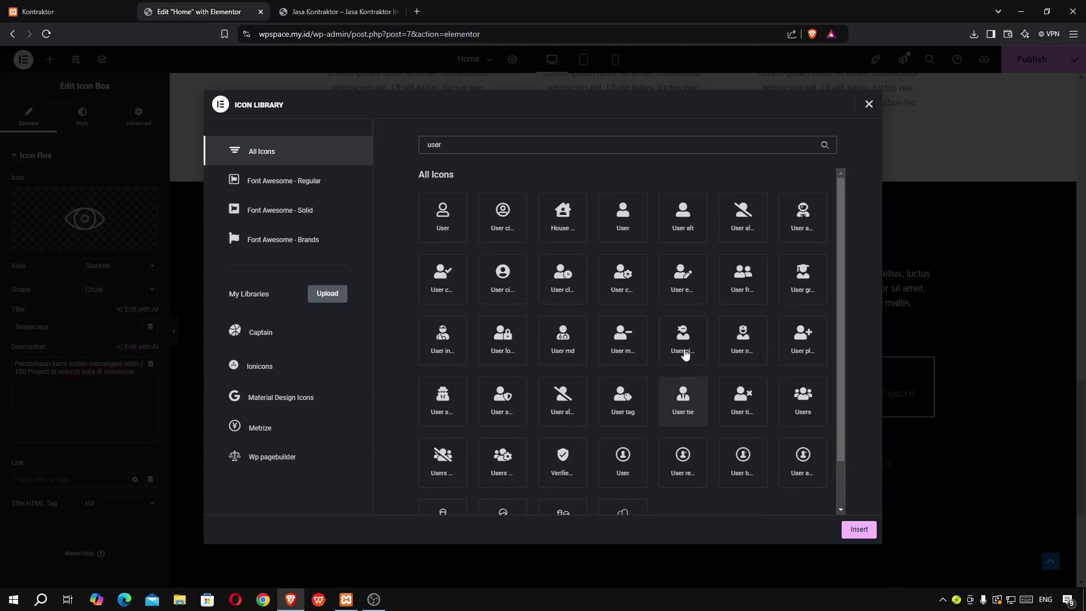
pyautogui.click(426, 212)
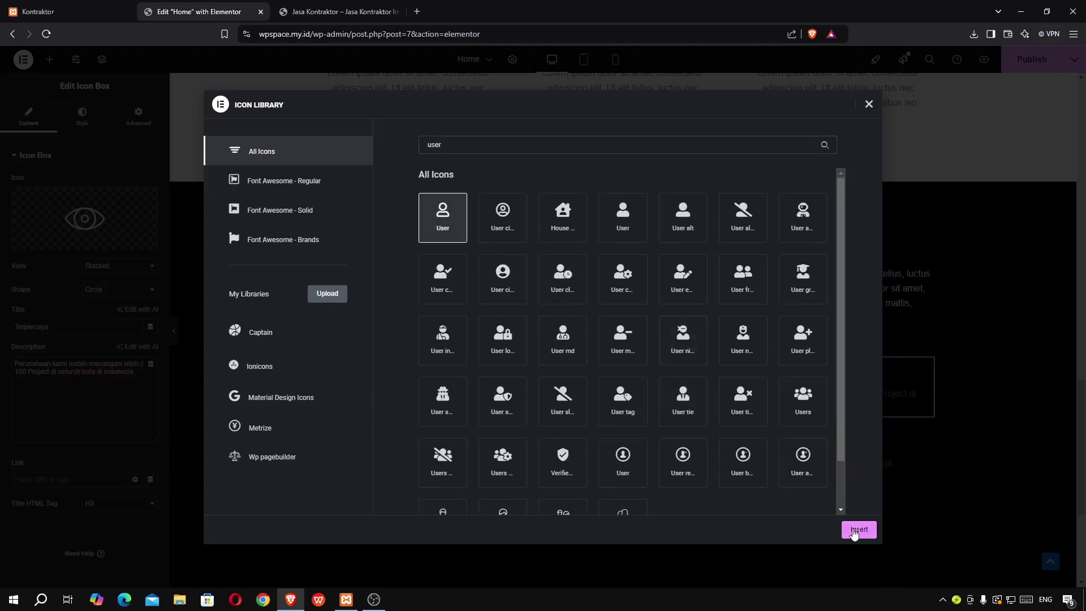
pyautogui.click(857, 530)
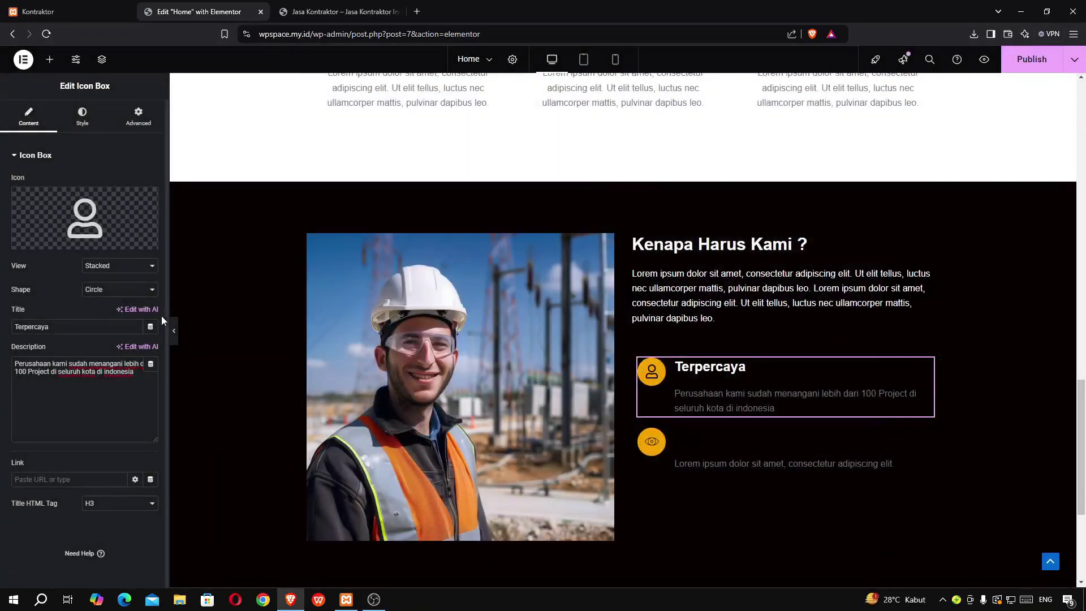
# Set the Terpercaya icon box's description colour to white, #FFFFFF, and its content spacing to 10 px
pyautogui.click(82, 116)
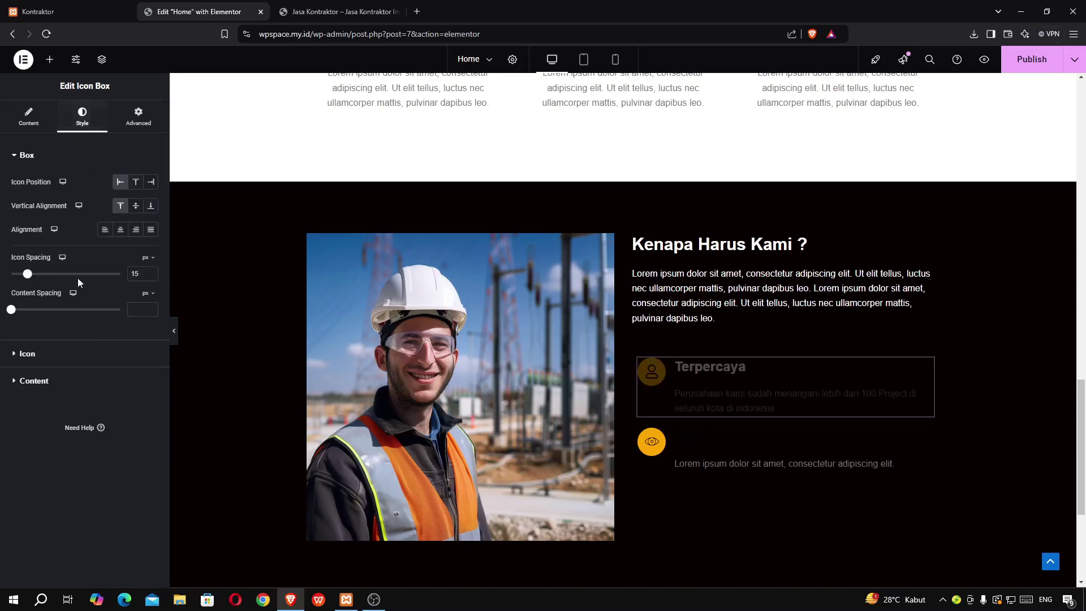
pyautogui.click(75, 375)
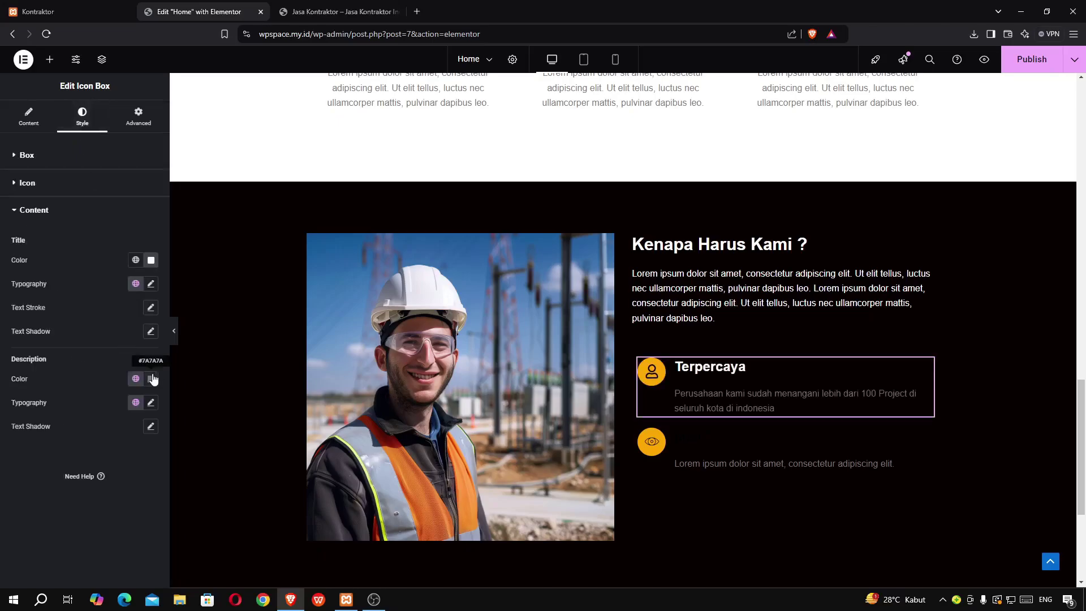
pyautogui.click(151, 379)
pyautogui.click(87, 446)
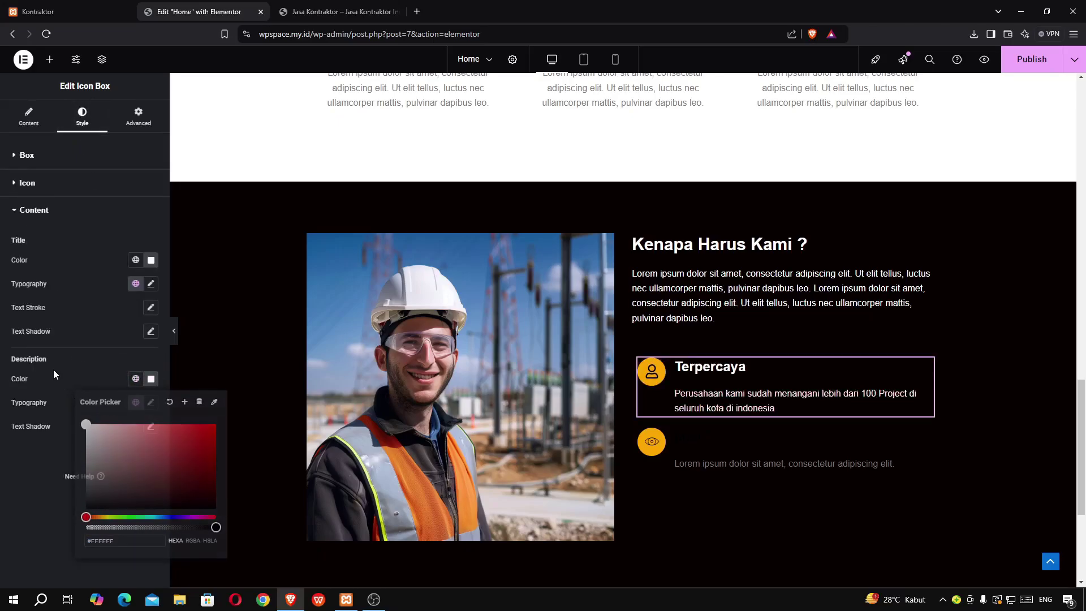
pyautogui.click(53, 368)
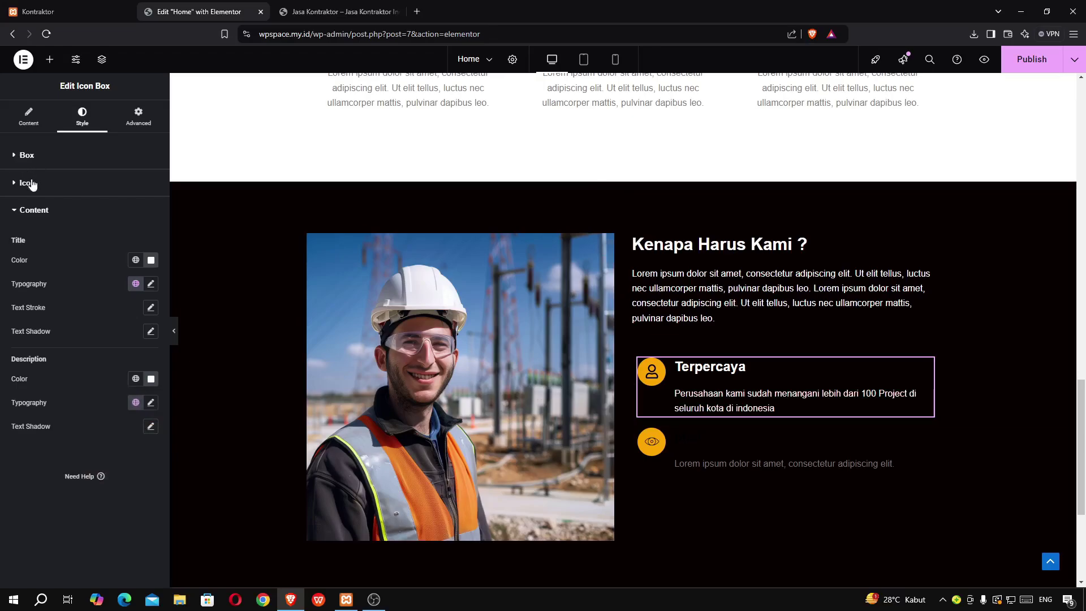
pyautogui.click(32, 161)
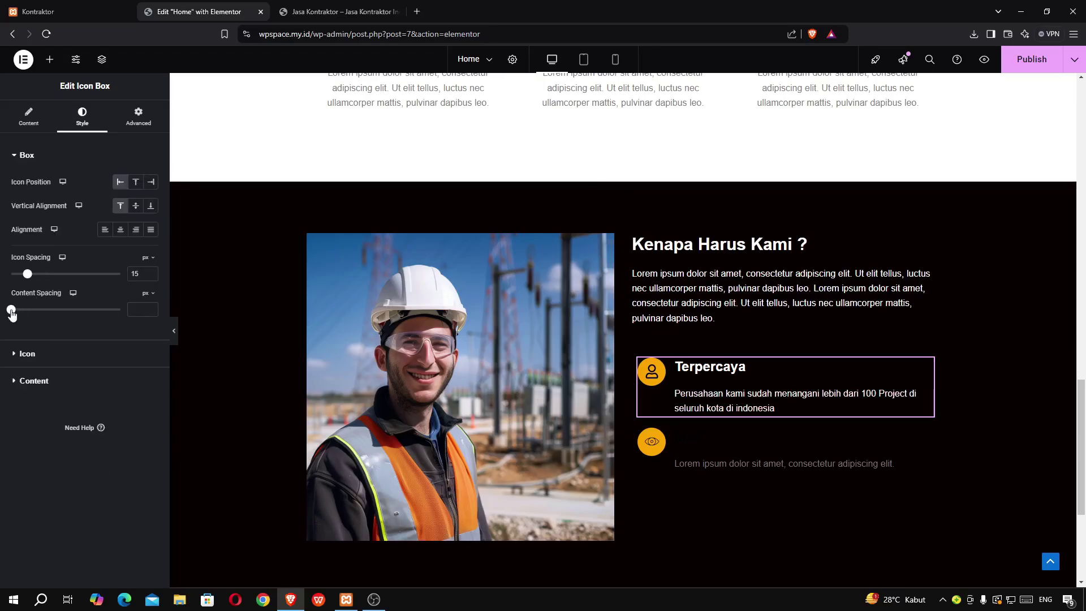
pyautogui.moveTo(12, 314); pyautogui.dragTo(24, 320)
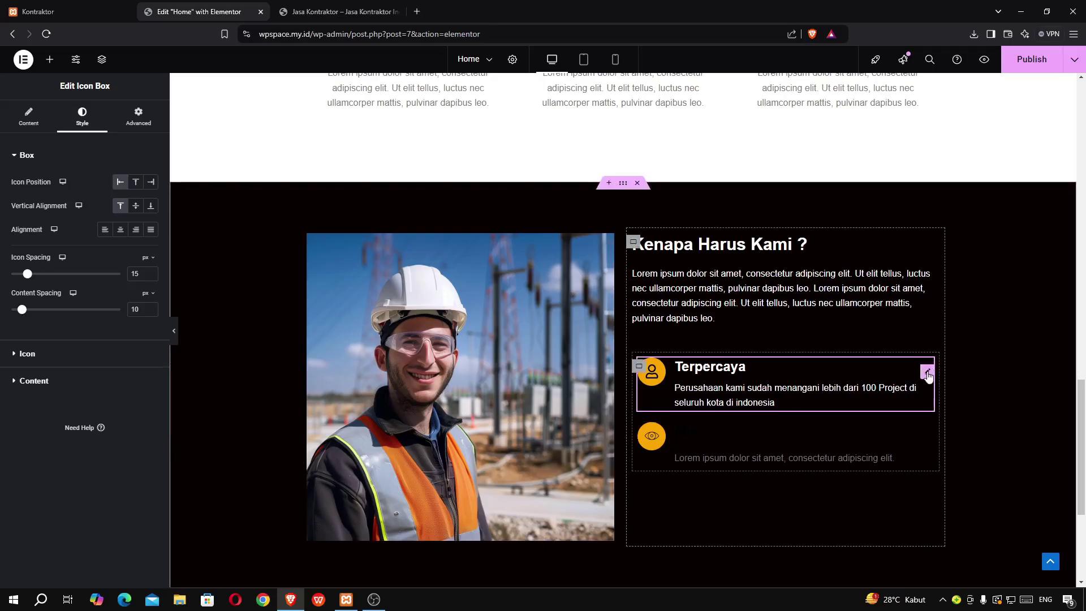
# Copy the Terpercaya icon box and paste its style onto the second icon box below it
pyautogui.rightClick(927, 376)
pyautogui.click(950, 378)
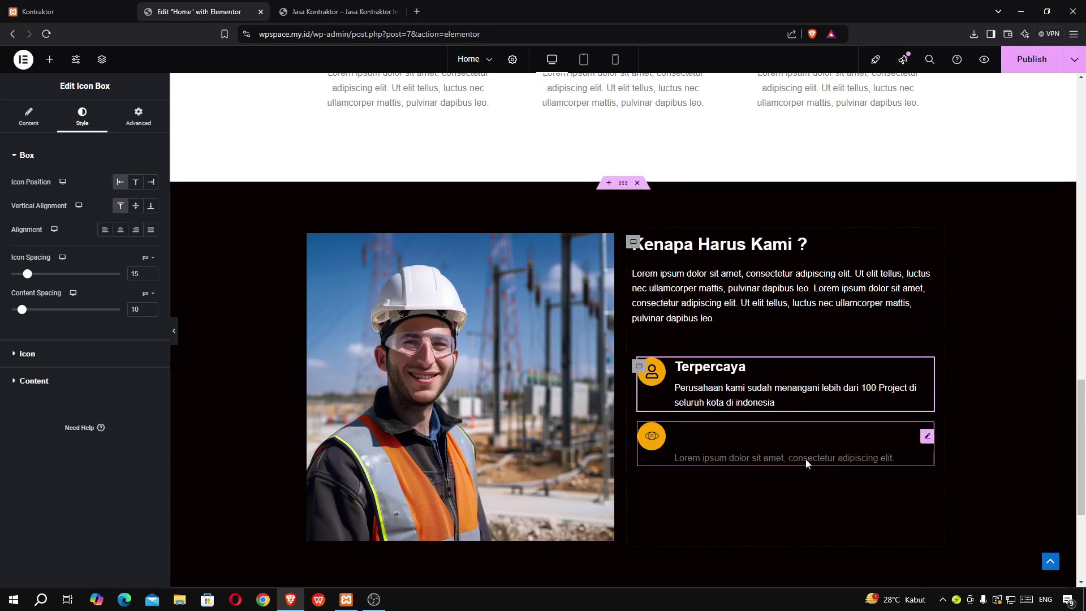
pyautogui.rightClick(887, 436)
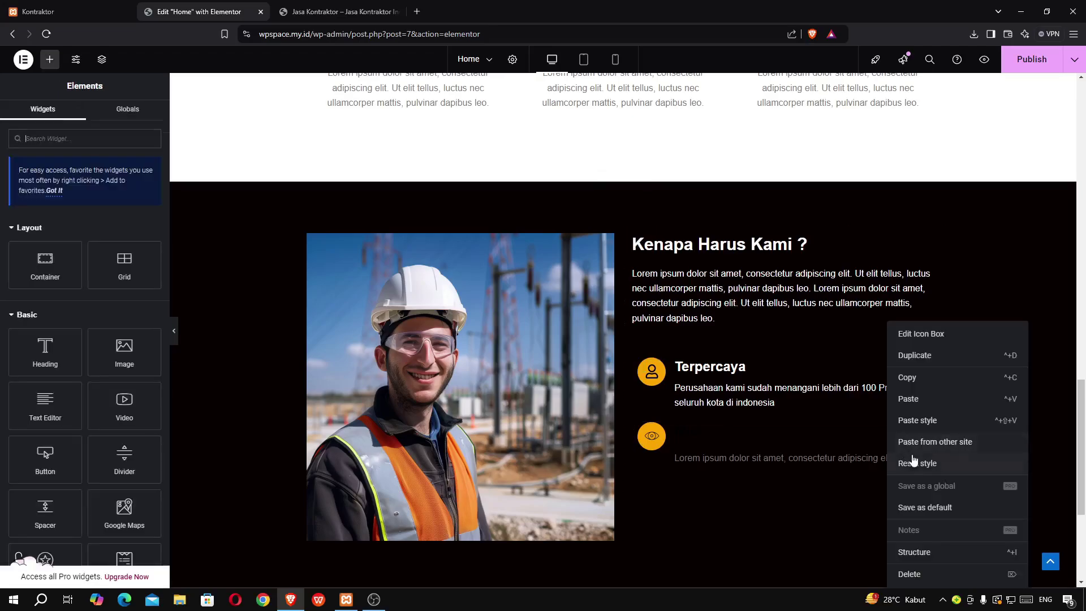
pyautogui.click(898, 428)
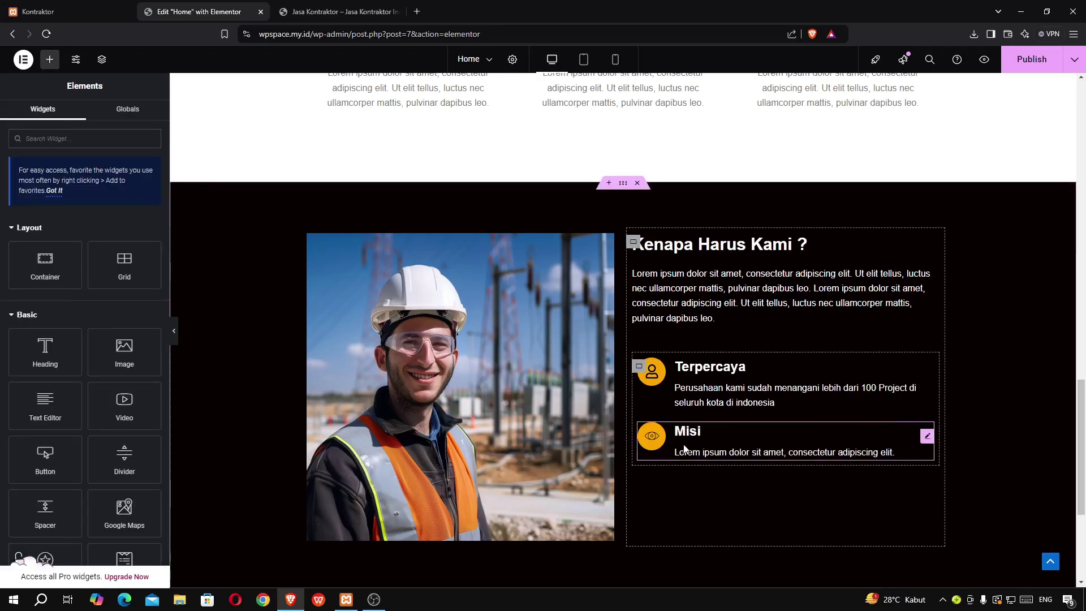
# Copy the Berpengalaman description "Kami berpengalaman lebih dari 20 Tahun dalam menangani berbagai macam project" from the reference page and return to the editor
pyautogui.click(40, 12)
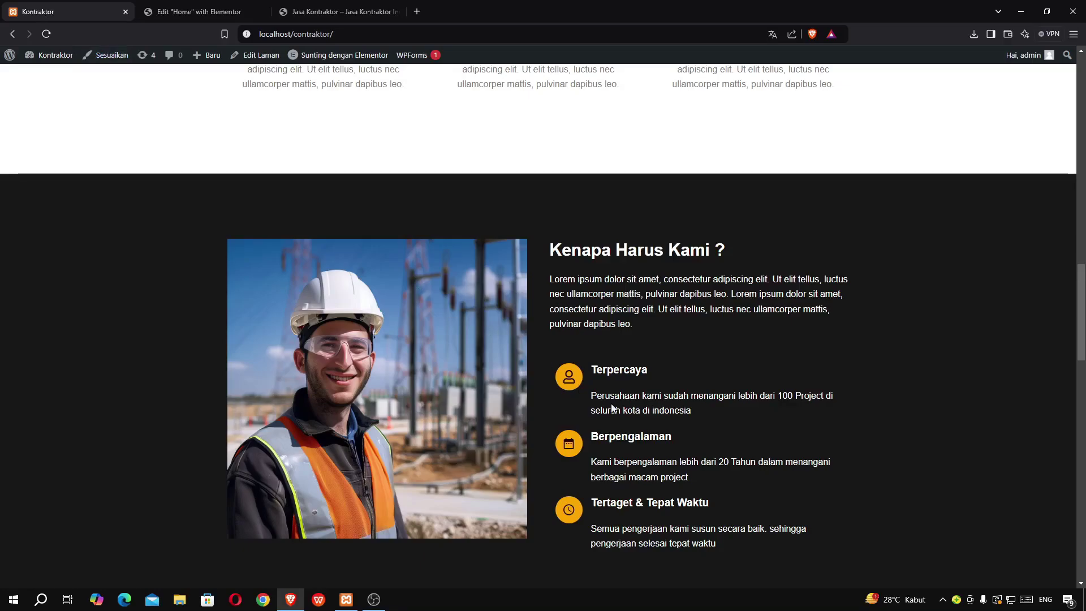
pyautogui.moveTo(592, 461); pyautogui.dragTo(690, 479)
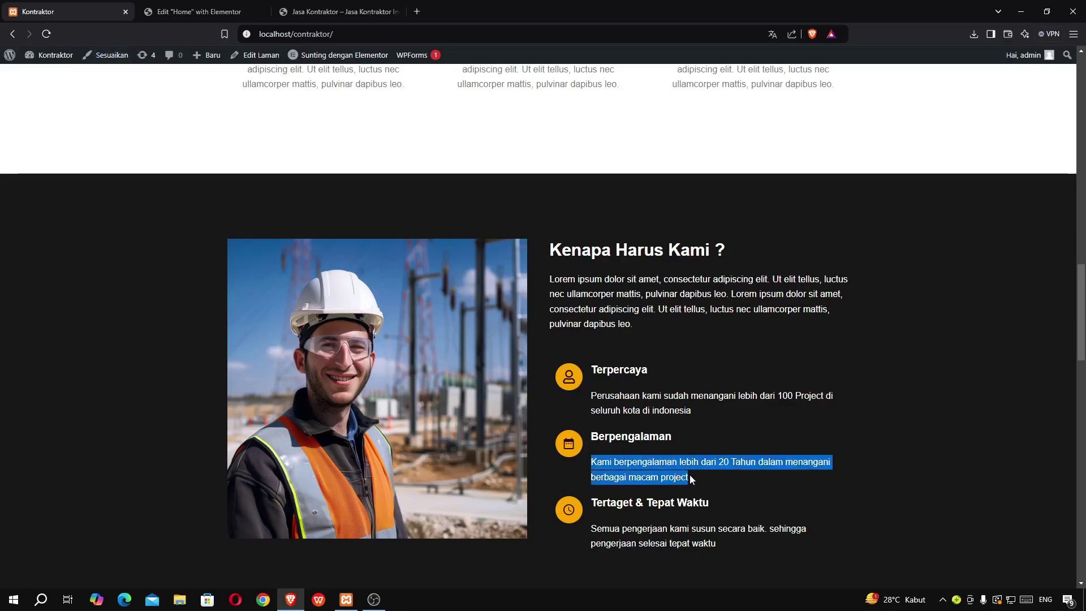
pyautogui.click(198, 11)
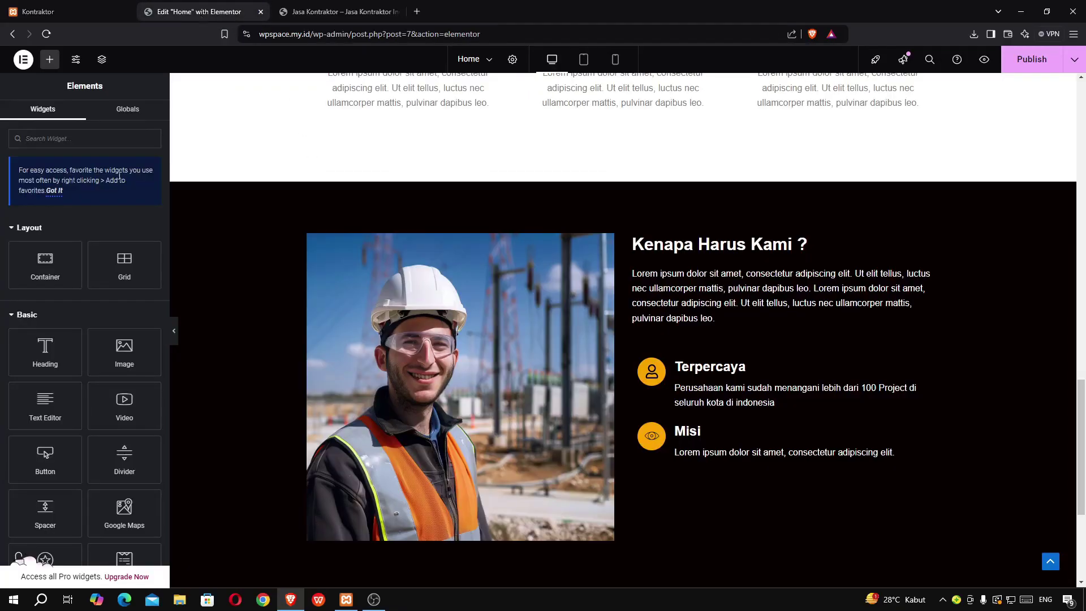
# Title the second icon box "Berpengalaman" and replace its description with the copied text "Kami berpengalaman lebih dari 20 Tahun dalam menangani berbagai macam project"
pyautogui.click(726, 447)
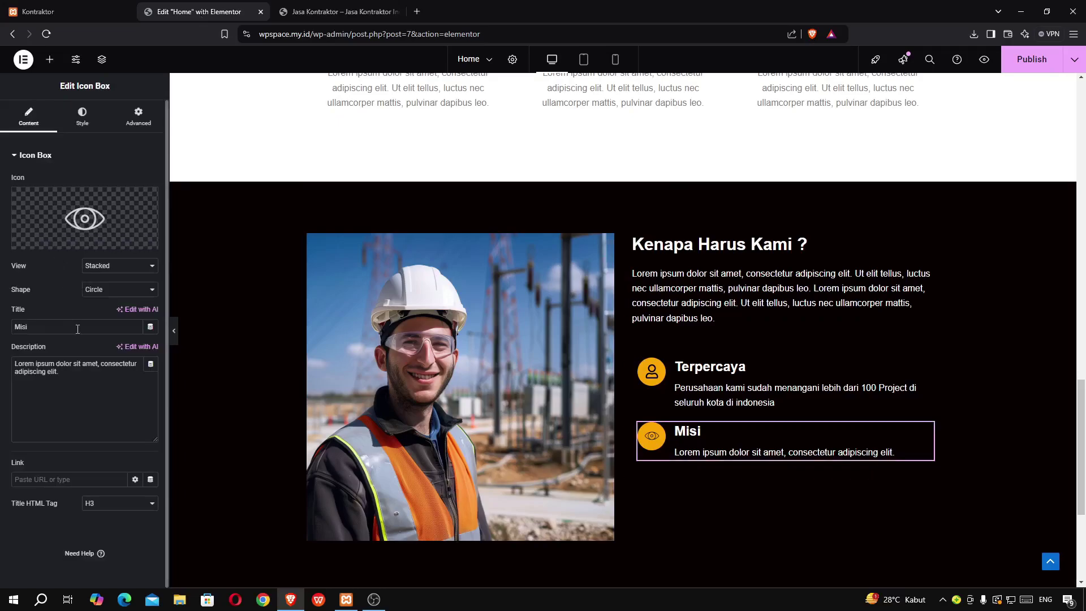
pyautogui.moveTo(31, 326); pyautogui.dragTo(1, 327)
pyautogui.write('Berpengalaman')
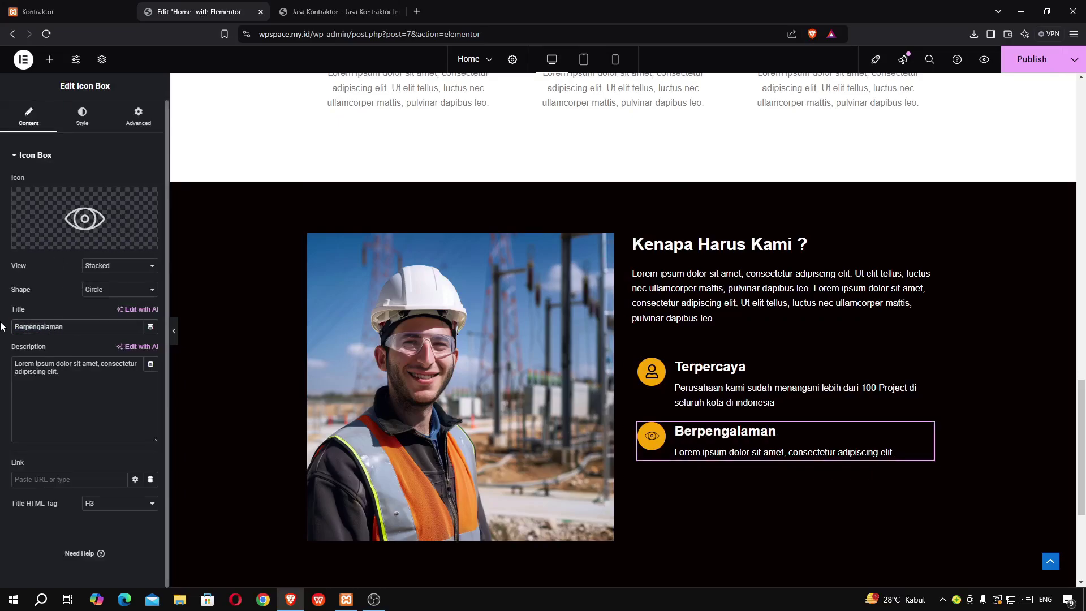
pyautogui.hotkey('ctrl', 'a')
pyautogui.hotkey('ctrl', 'v')
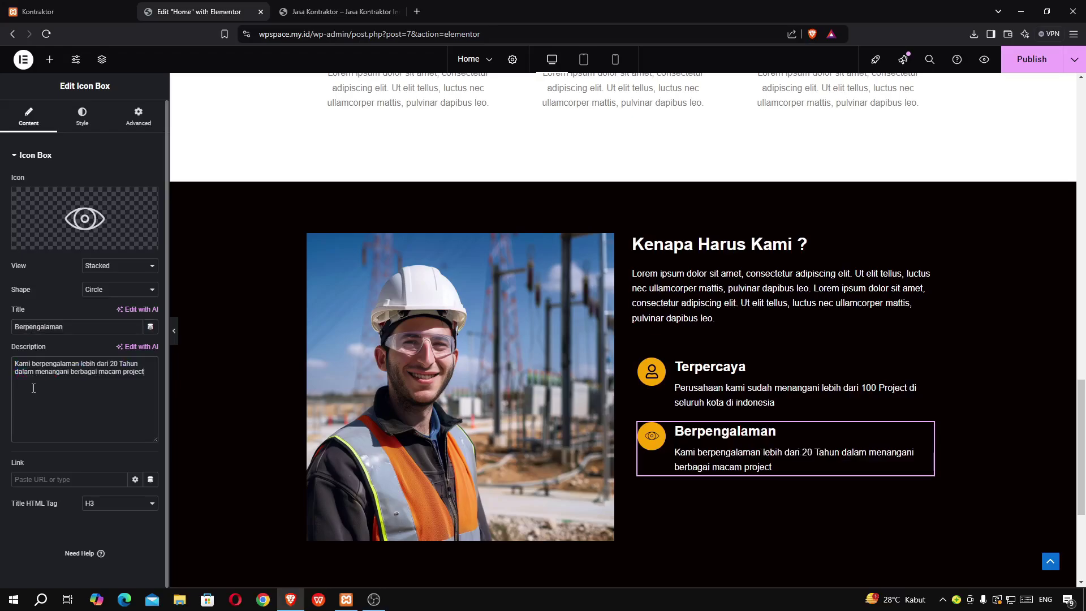
# Find calendar icons with "cale" and replace the Berpengalaman box's eye icon with the outlined calendar showing date squares
pyautogui.click(88, 224)
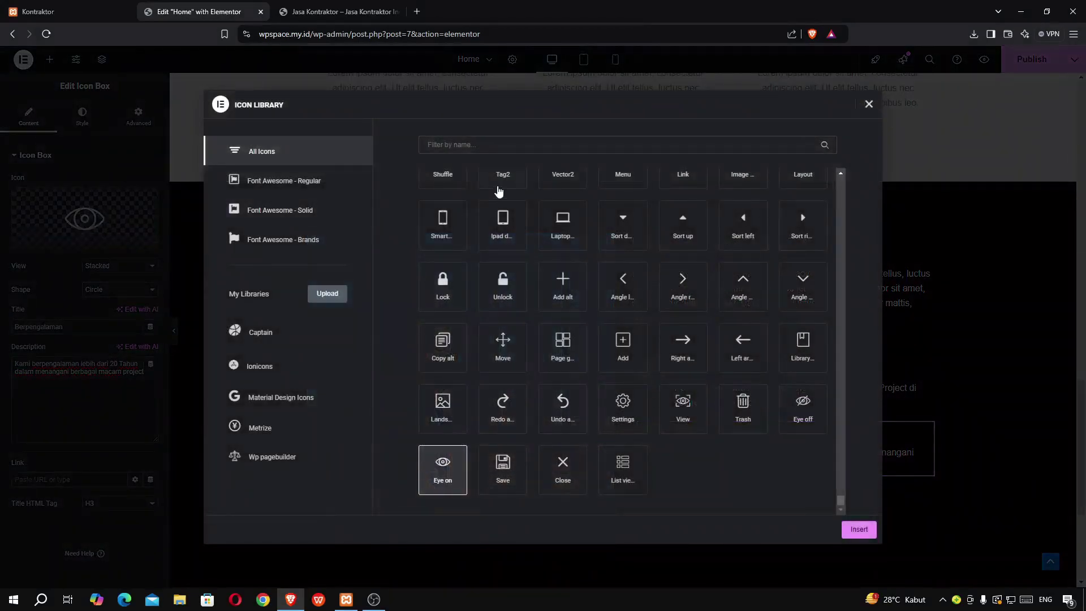
pyautogui.click(469, 146)
pyautogui.write('cale')
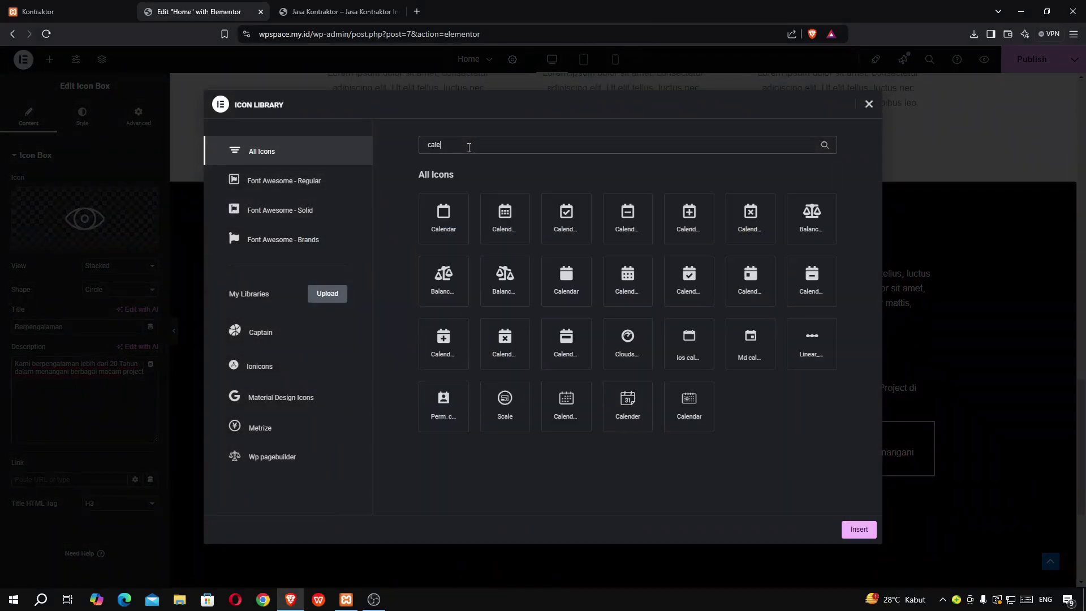
pyautogui.click(496, 217)
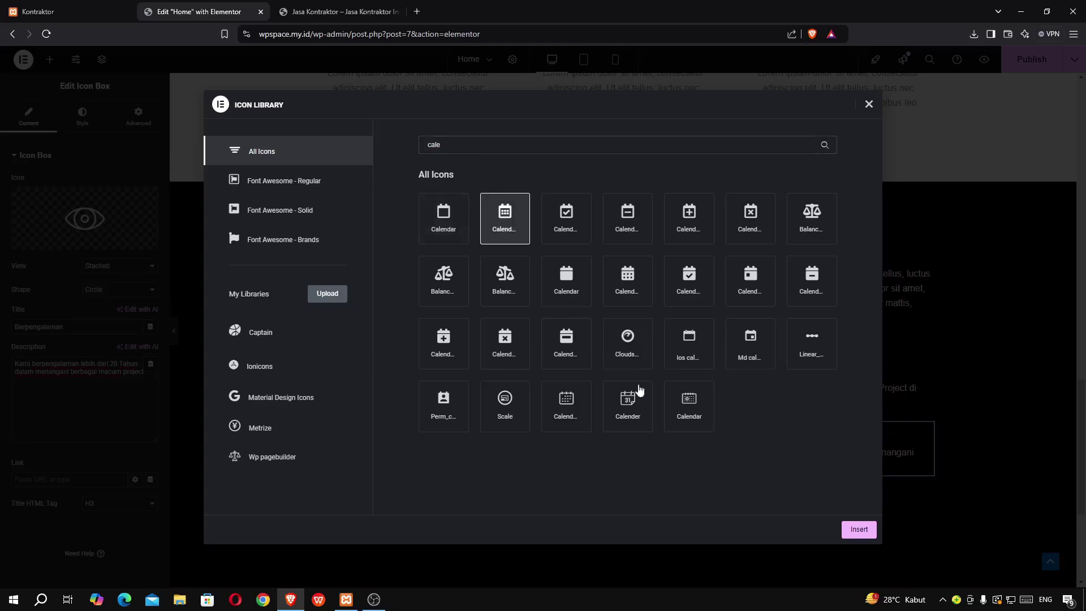
pyautogui.click(859, 529)
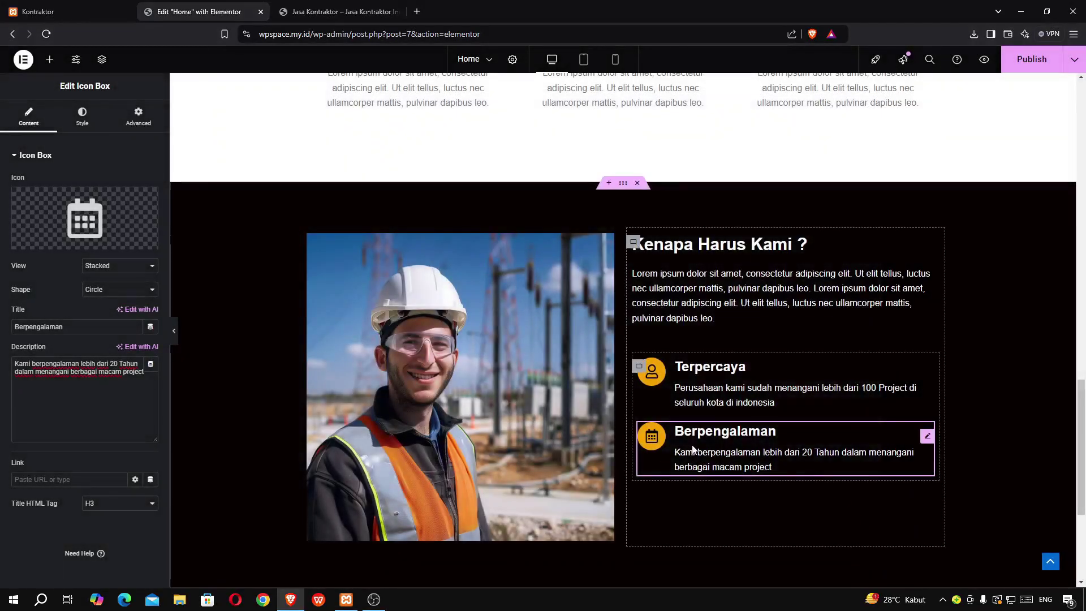
# Duplicate the Berpengalaman icon box, and copy the Tertaget & Tepat Waktu description from the reference page for the duplicate
pyautogui.rightClick(928, 437)
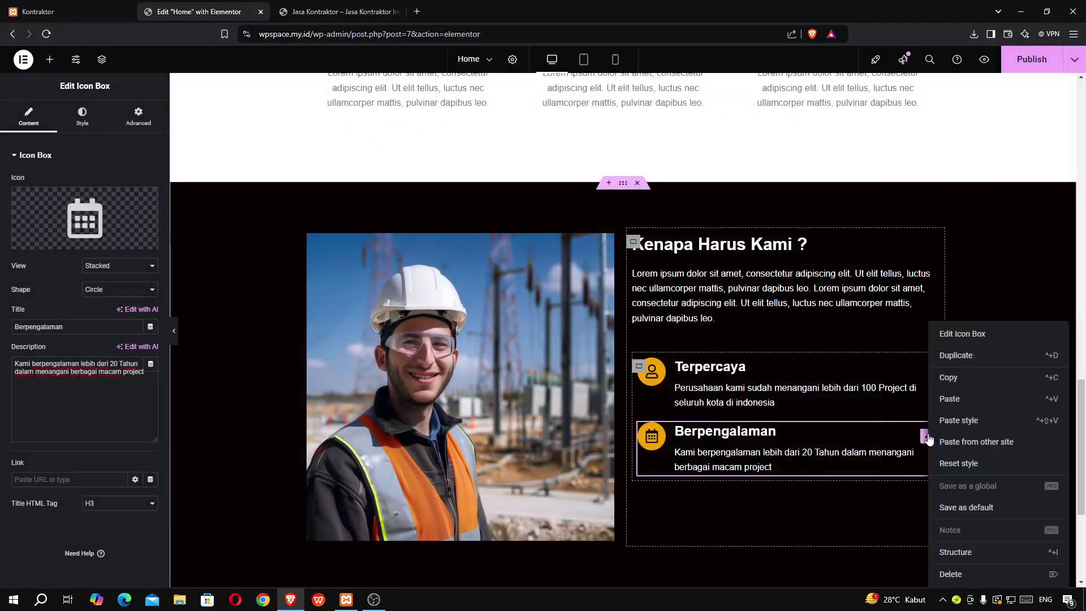
pyautogui.click(940, 357)
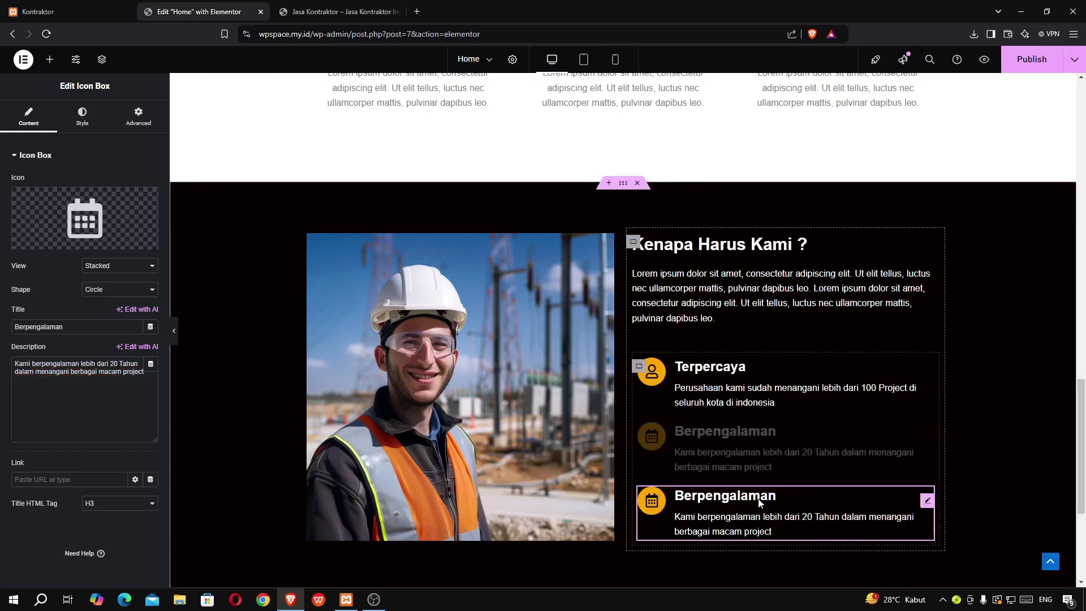
pyautogui.click(46, 14)
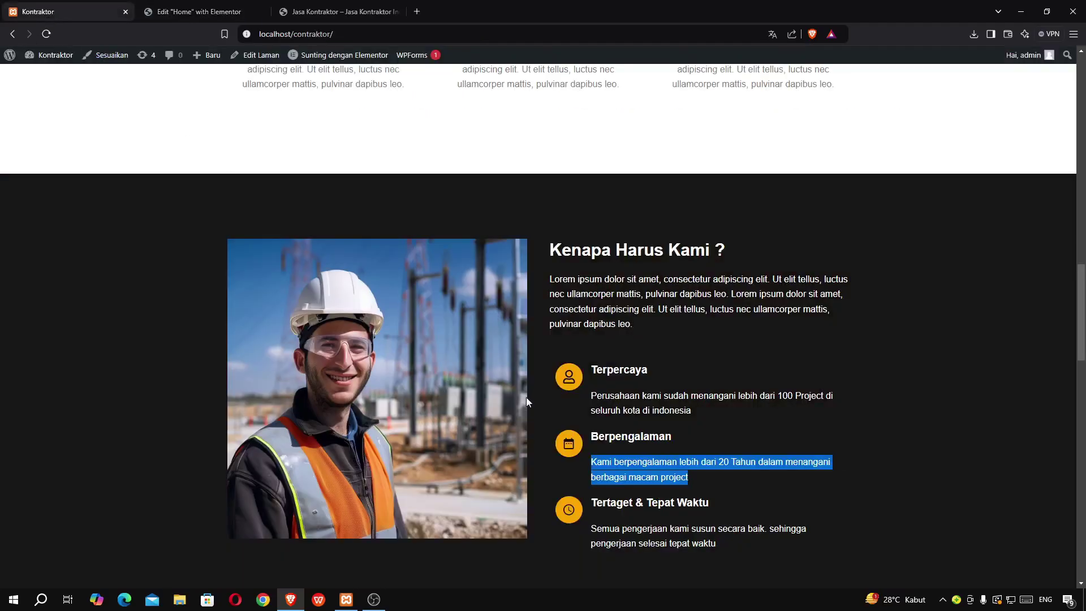
pyautogui.scroll(-1, 600, 463)
pyautogui.moveTo(591, 474); pyautogui.dragTo(724, 496)
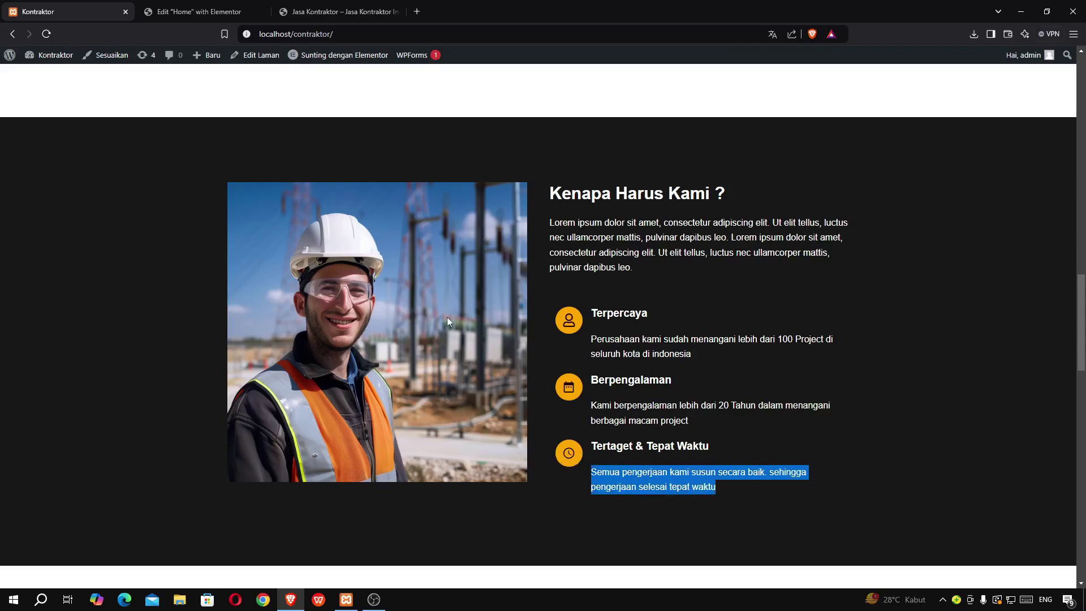
pyautogui.click(187, 11)
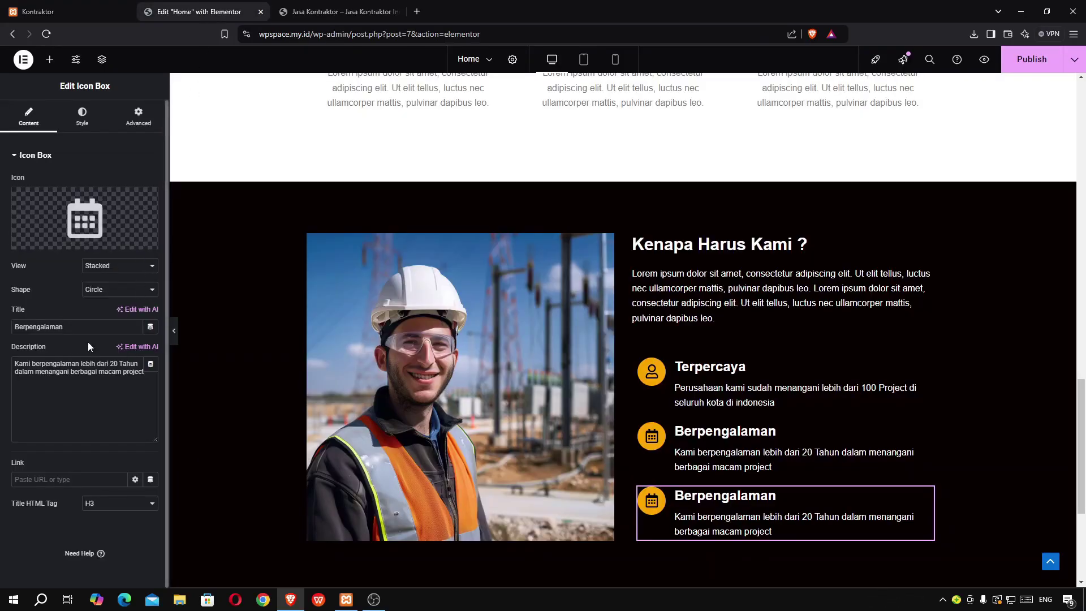
# Title the third icon box "Target & Tepat Waktu" and paste the description "Semua pengerjaan kami susun secara baik. sehingga pengerjaan selesai tepat waktu"
pyautogui.moveTo(78, 327); pyautogui.dragTo(1, 324)
pyautogui.write('T')
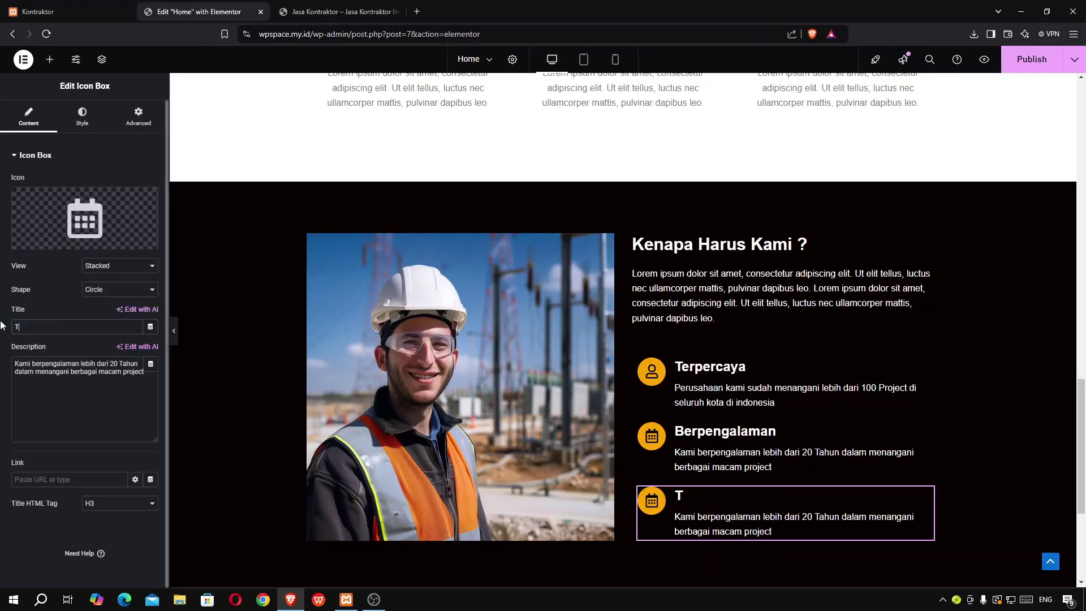
pyautogui.write('arget')
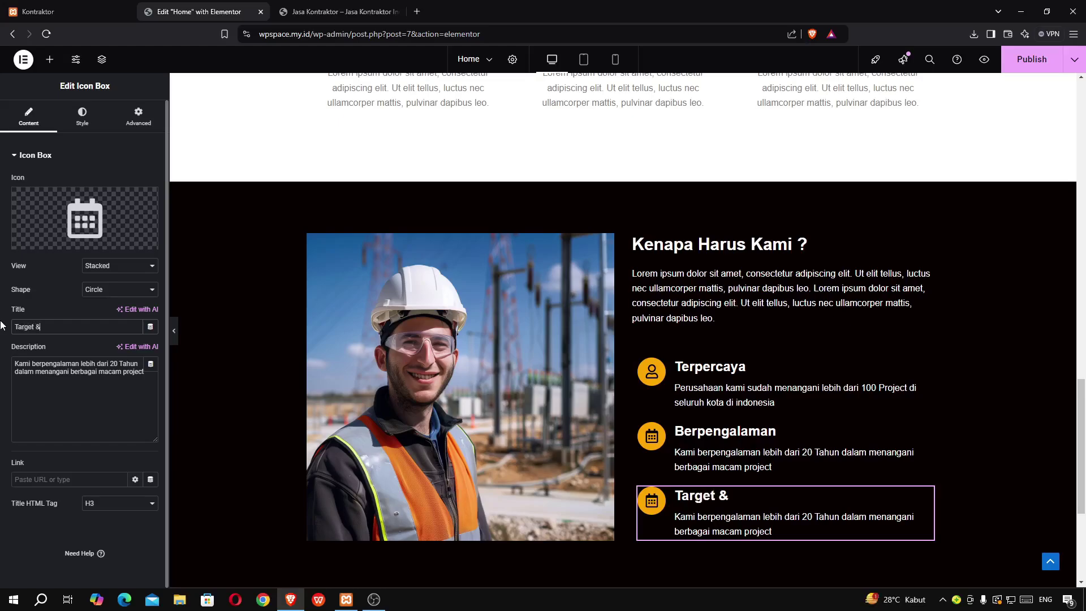
pyautogui.write(' & Tepat wAKTU')
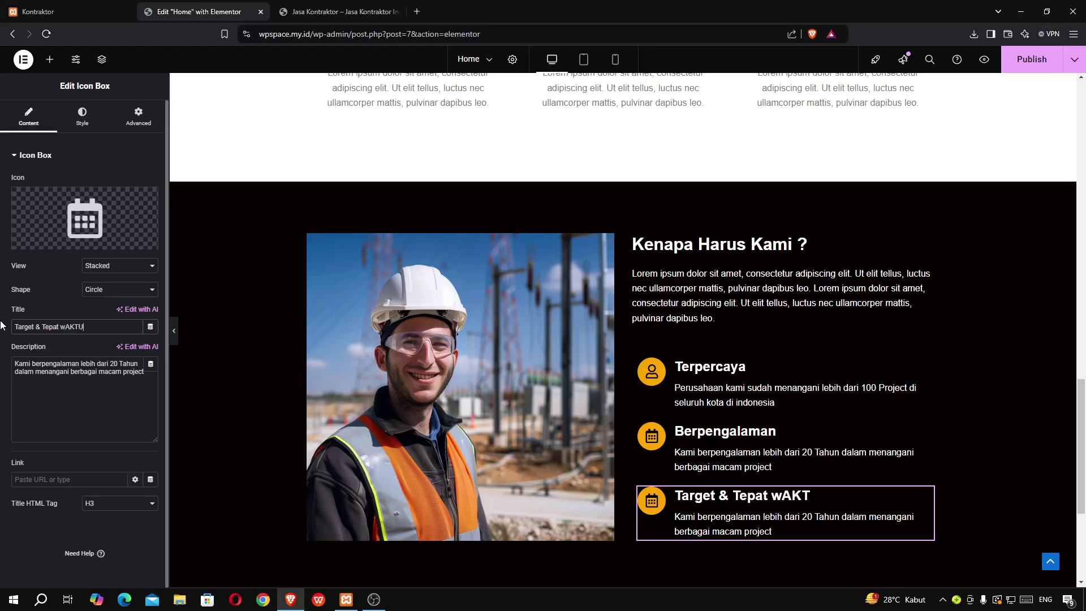
pyautogui.press('BackSpace')
pyautogui.press('BackSpace')
pyautogui.write('W')
pyautogui.click(103, 403)
pyautogui.hotkey('ctrl', 'a')
pyautogui.hotkey('ctrl', 'v')
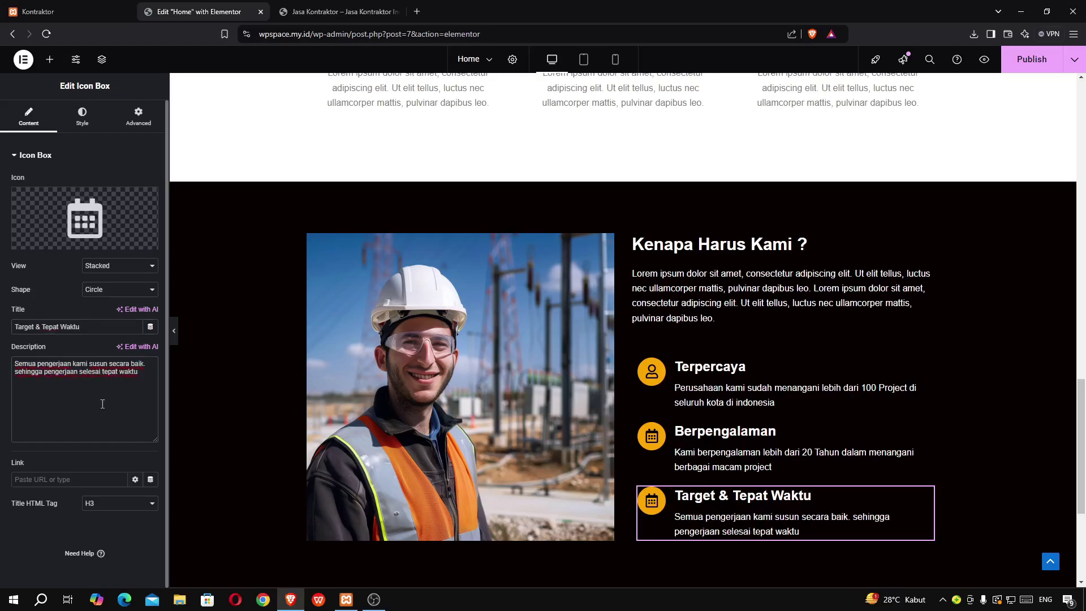
# Check the third icon on the reference page and replace the Target & Tepat Waktu box's calendar icon with the thin outlined Clock
pyautogui.click(39, 6)
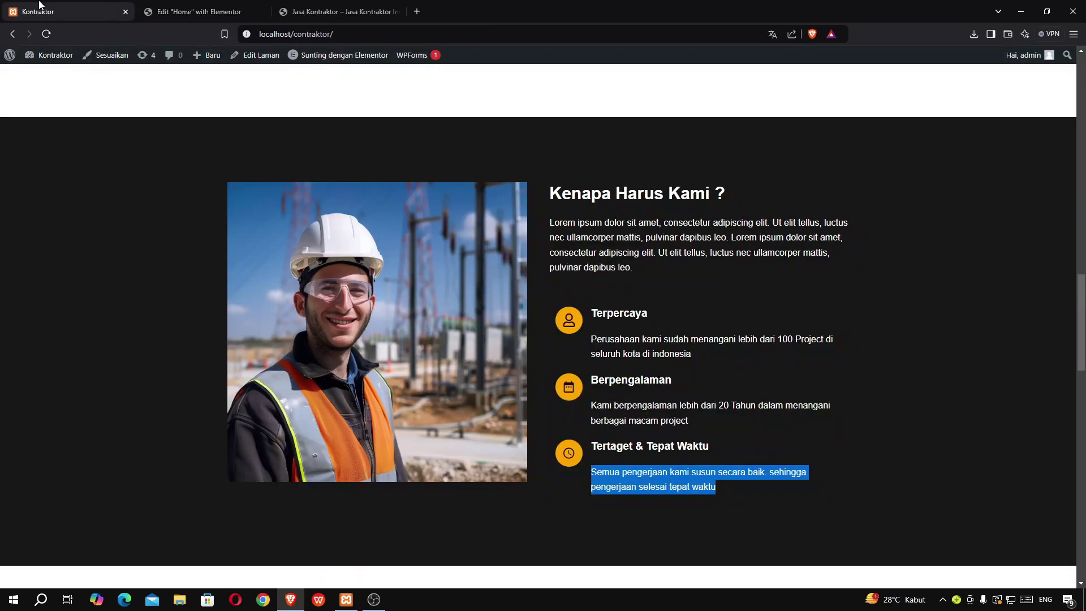
pyautogui.click(158, 11)
pyautogui.click(85, 224)
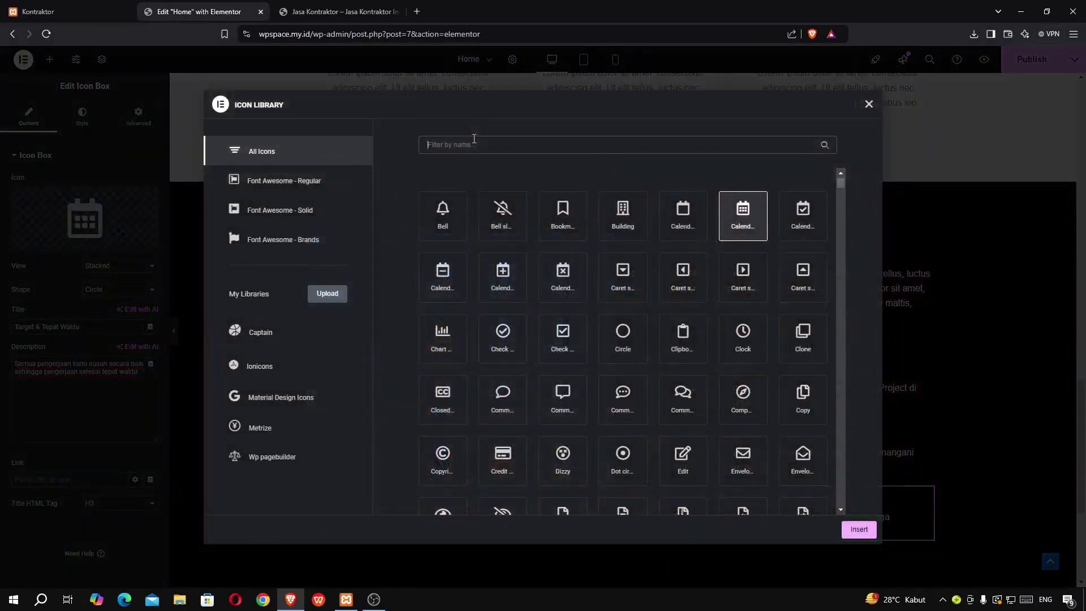
pyautogui.write('cloc')
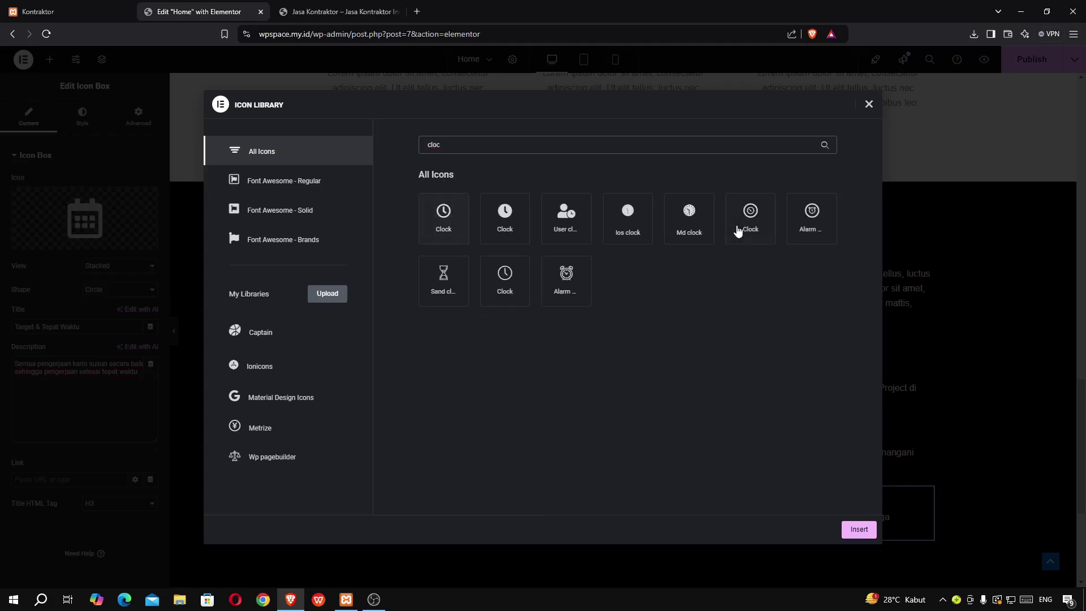
pyautogui.click(502, 292)
pyautogui.click(865, 535)
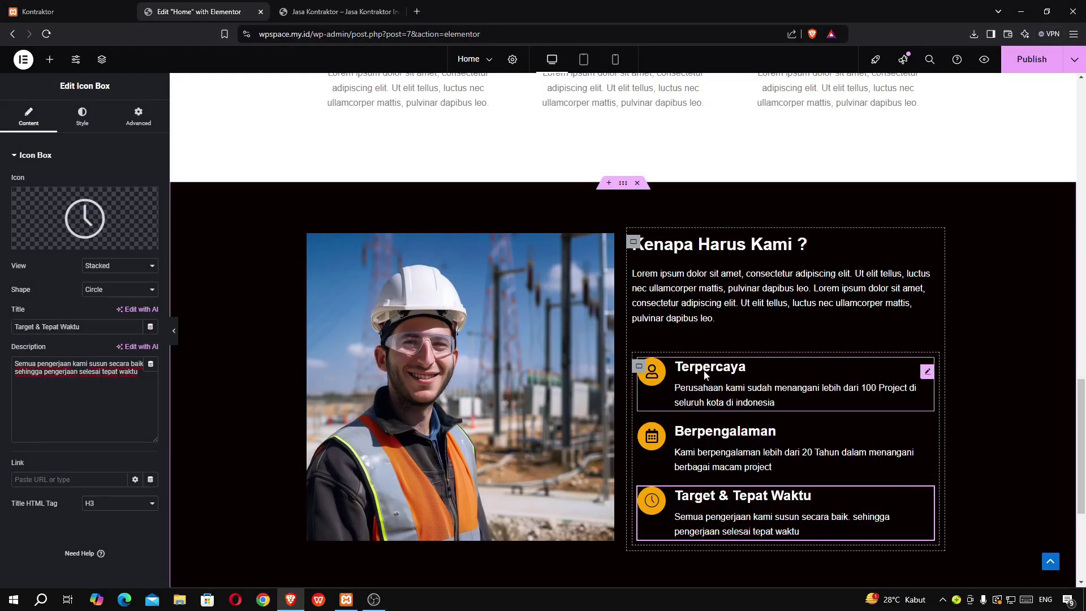
# Set the Terpercaya icon box's title font size to 21 px
pyautogui.click(724, 368)
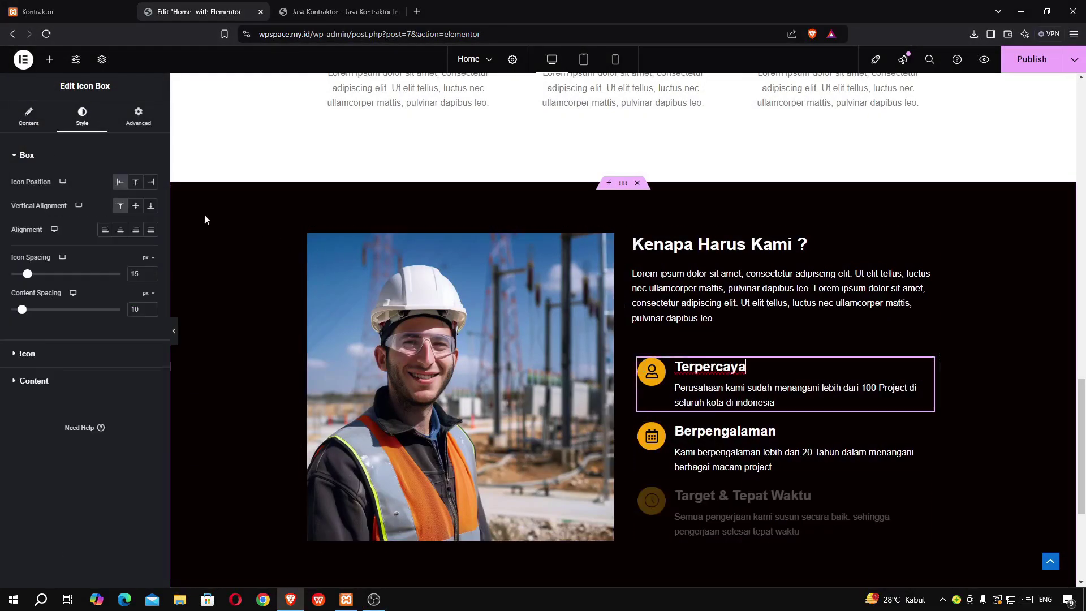
pyautogui.click(56, 380)
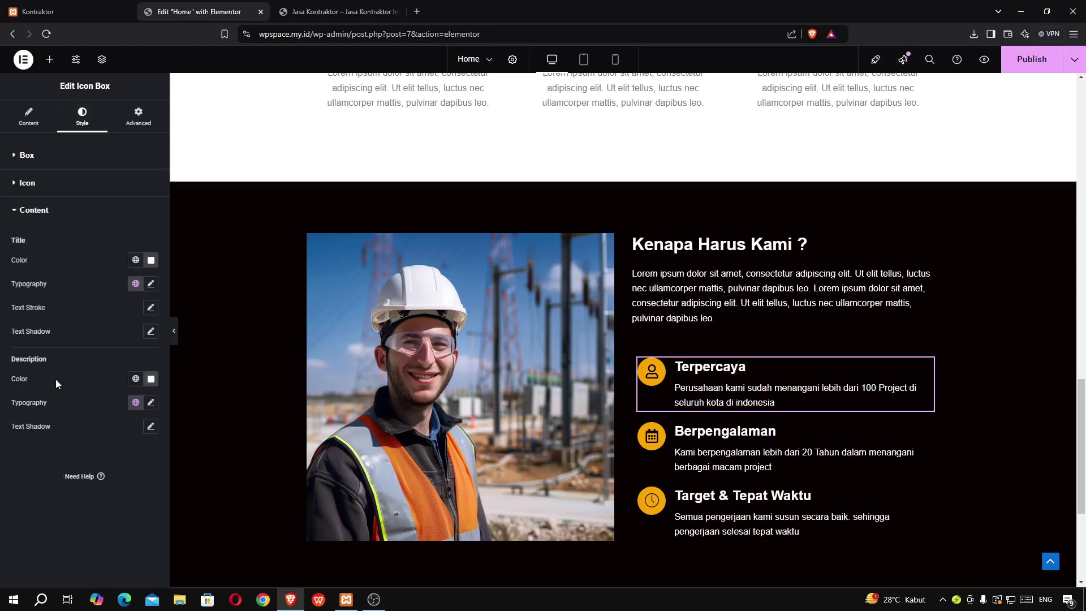
pyautogui.click(151, 284)
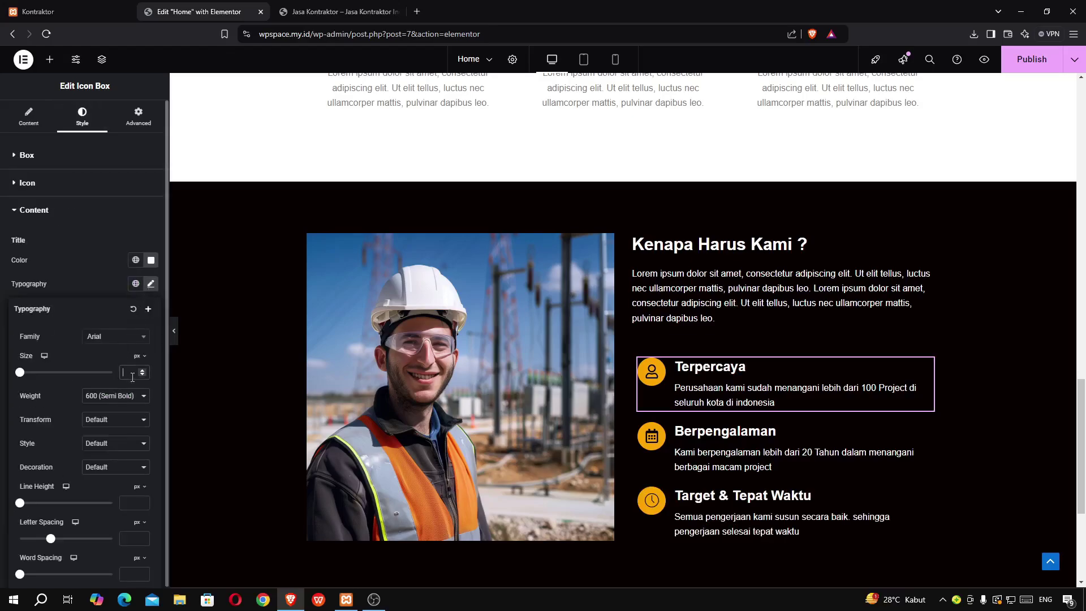
pyautogui.write('20')
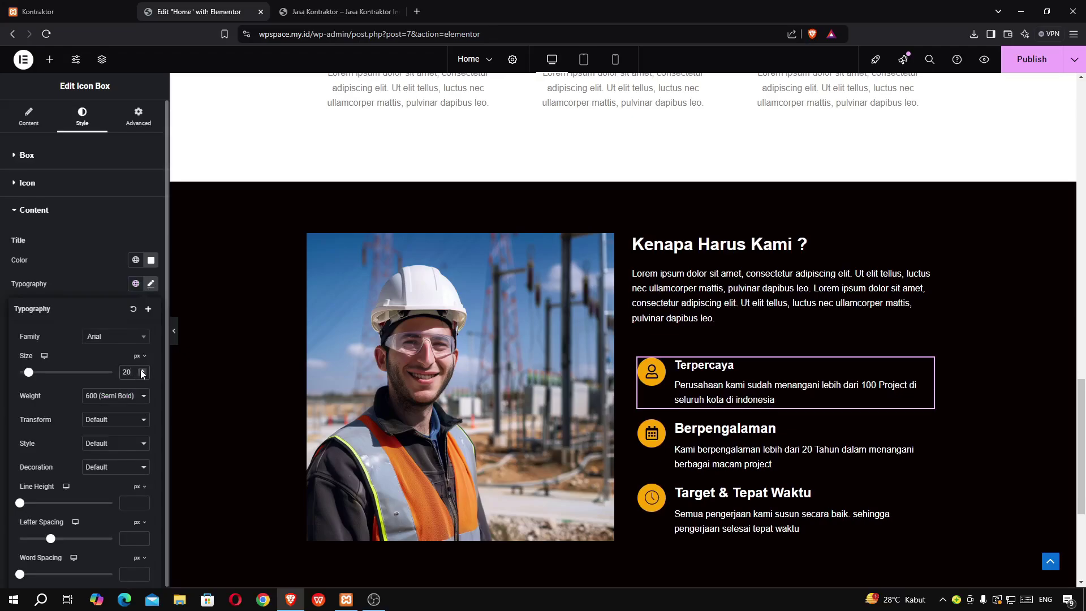
pyautogui.click(142, 371)
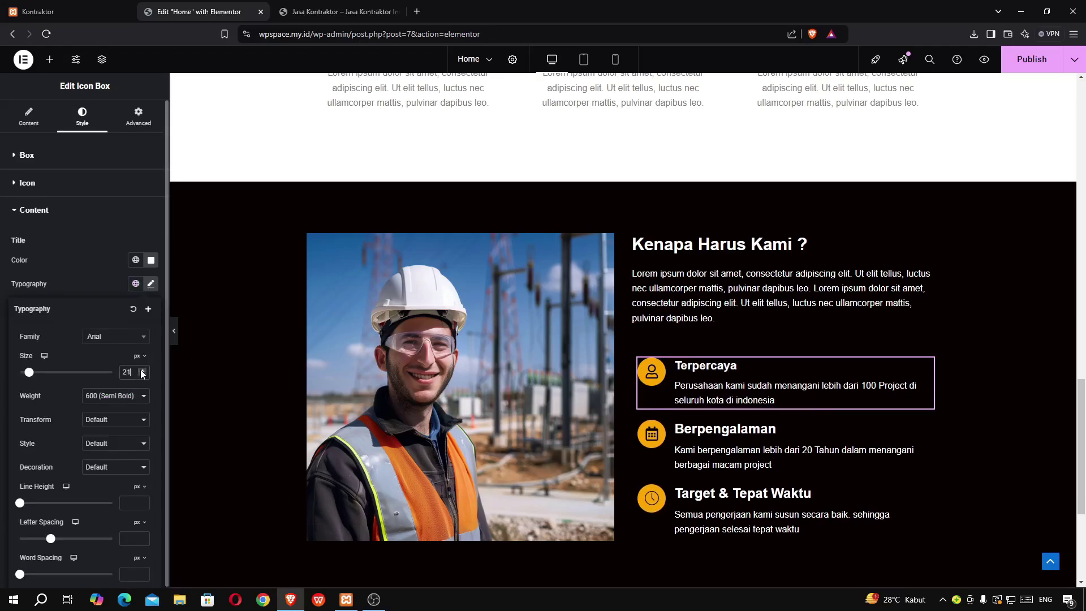
# Copy the Terpercaya icon box and paste its style onto the Berpengalaman and Target & Tepat Waktu boxes
pyautogui.rightClick(930, 371)
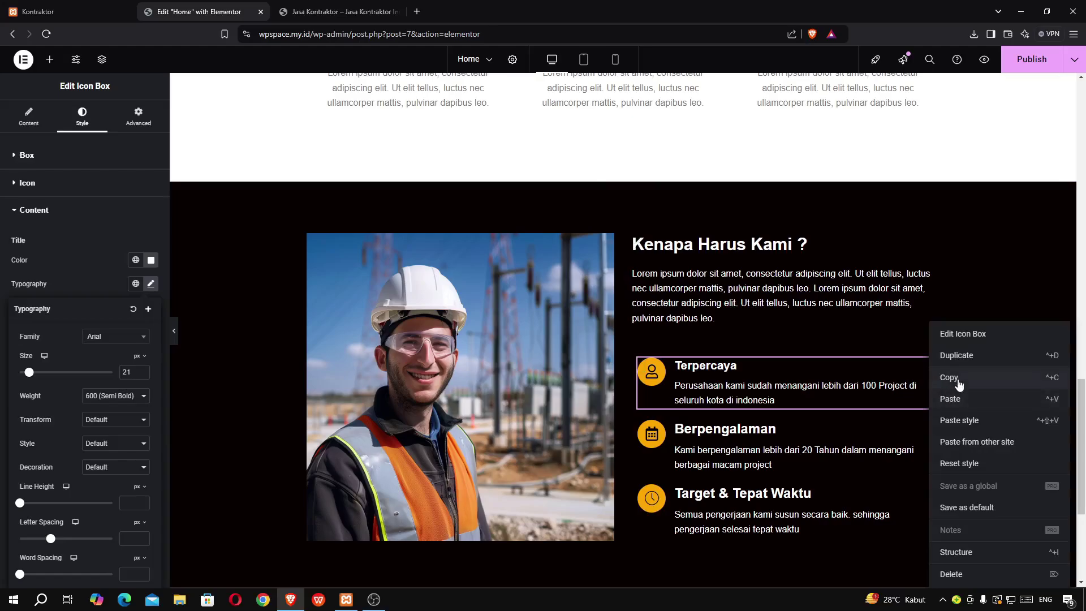
pyautogui.click(957, 379)
pyautogui.rightClick(754, 446)
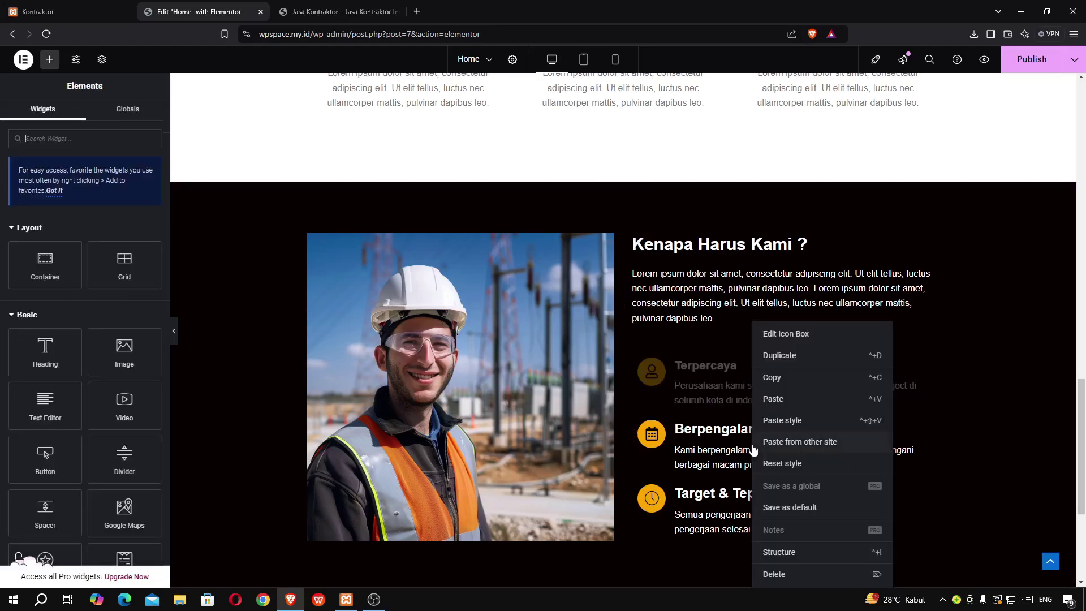
pyautogui.click(777, 422)
pyautogui.rightClick(759, 515)
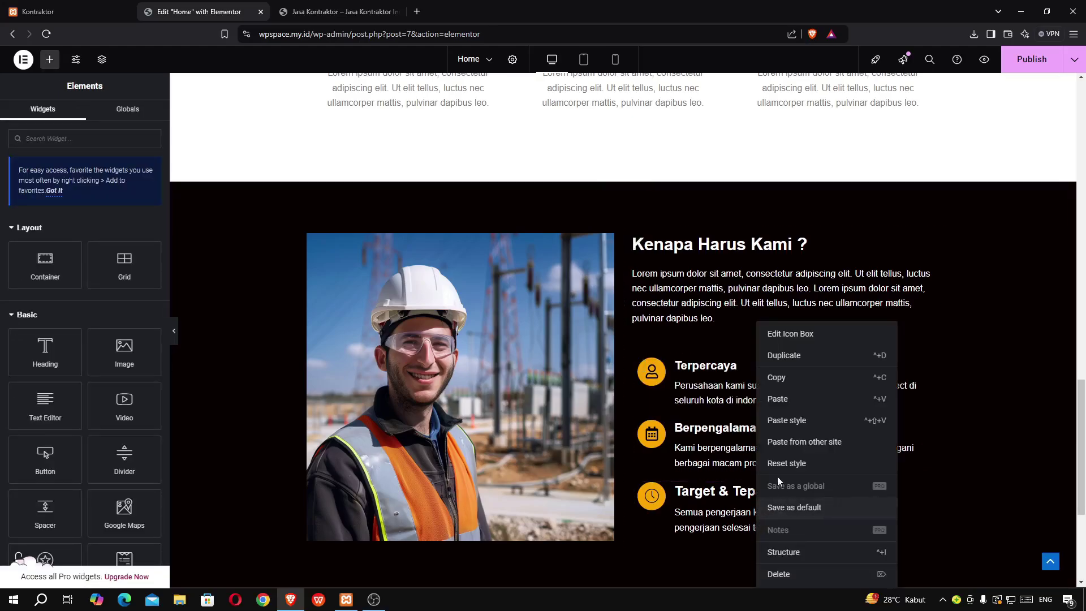
pyautogui.click(777, 421)
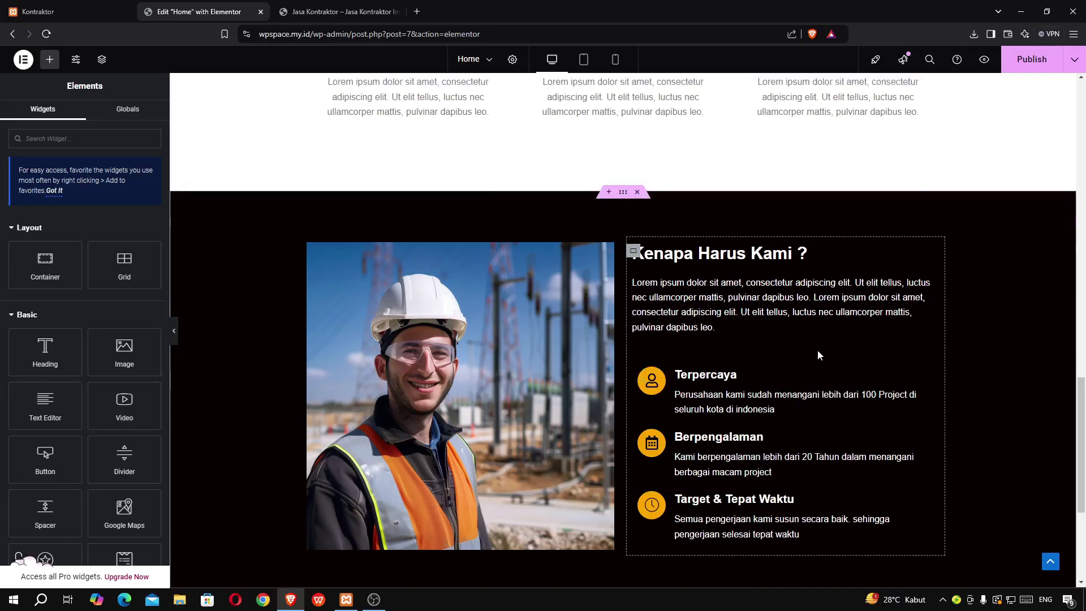
# Look over the finished Kenapa Harus Kami section and save the page changes
pyautogui.scroll(-2, 817, 350)
pyautogui.scroll(3, 816, 354)
pyautogui.hotkey('ctrl', 's')
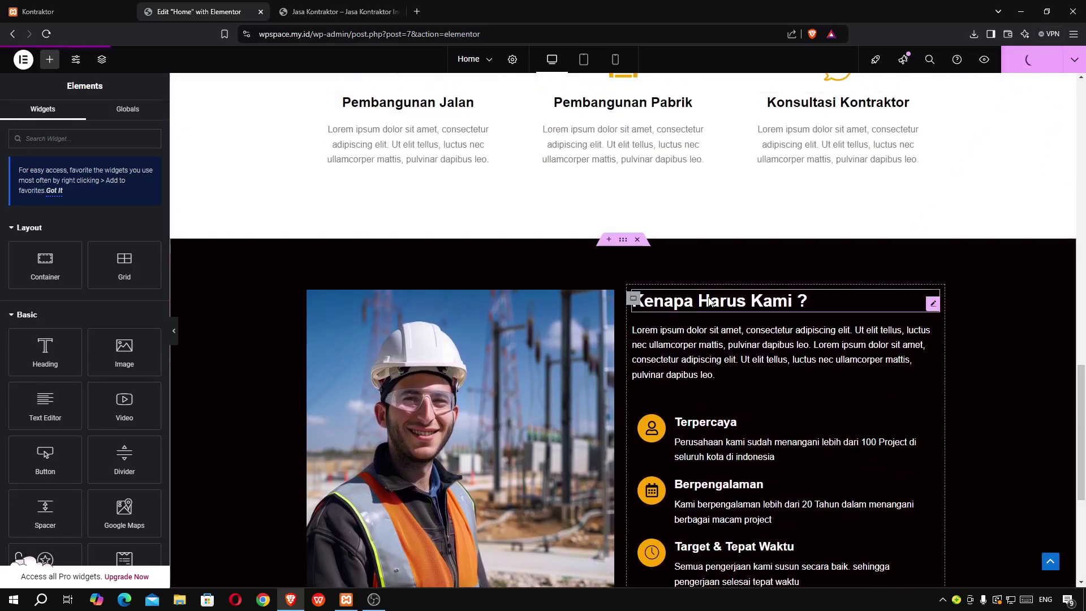
pyautogui.click(374, 600)
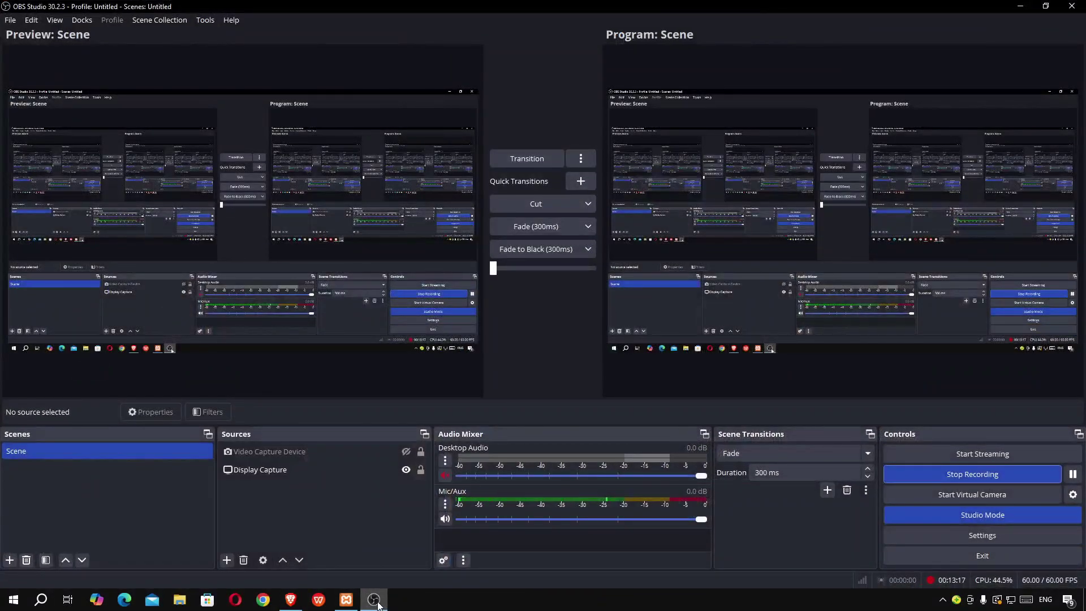
pyautogui.click(378, 603)
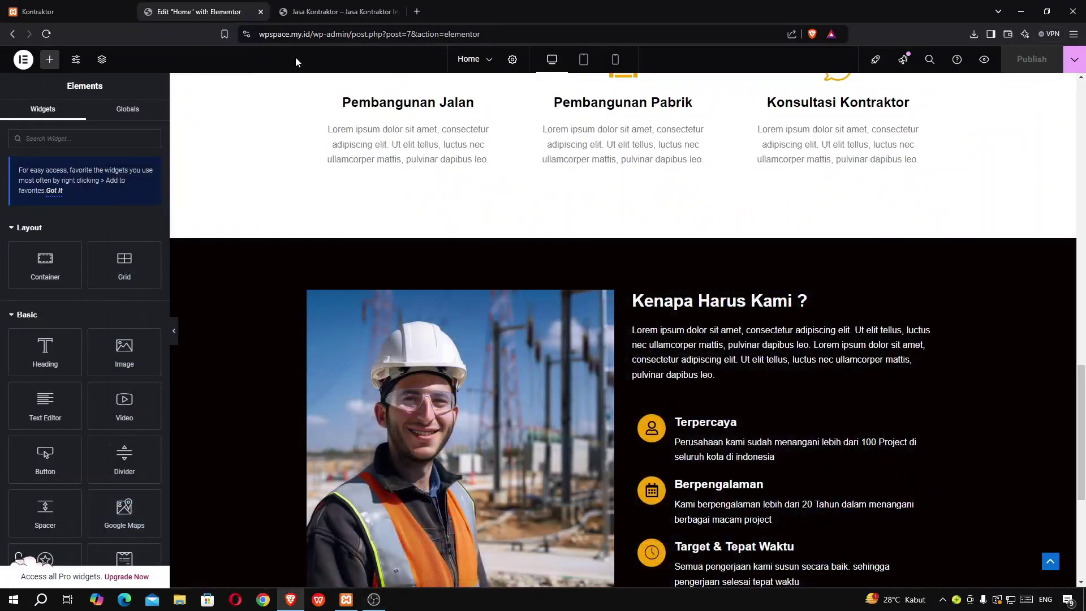
# Reload the live Jasa Kontraktor page and check how the Kenapa Harus Kami section looks
pyautogui.click(316, 11)
pyautogui.click(48, 35)
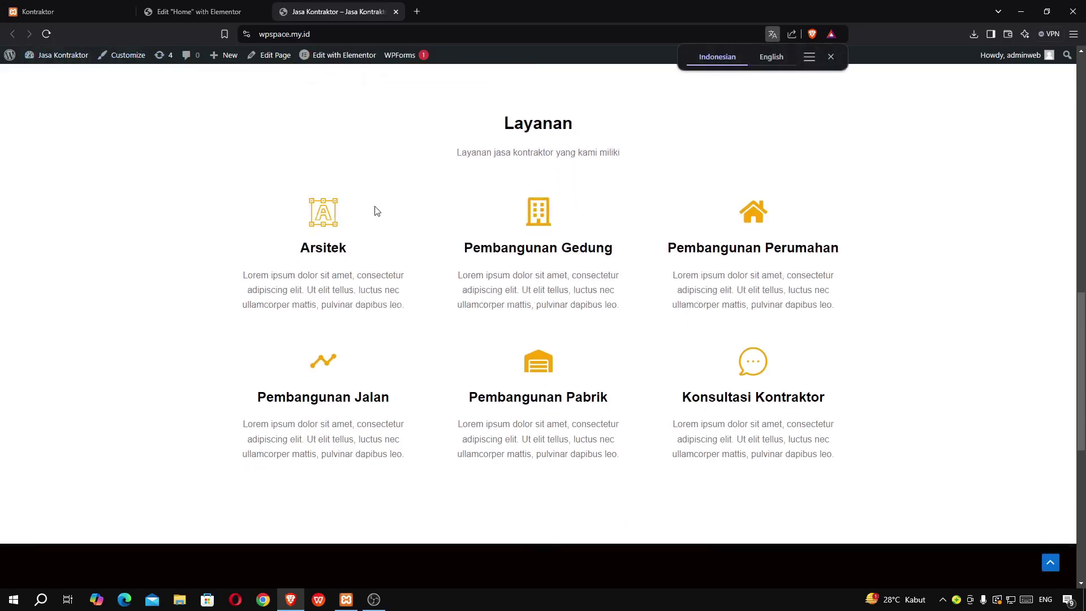
pyautogui.scroll(-6, 376, 210)
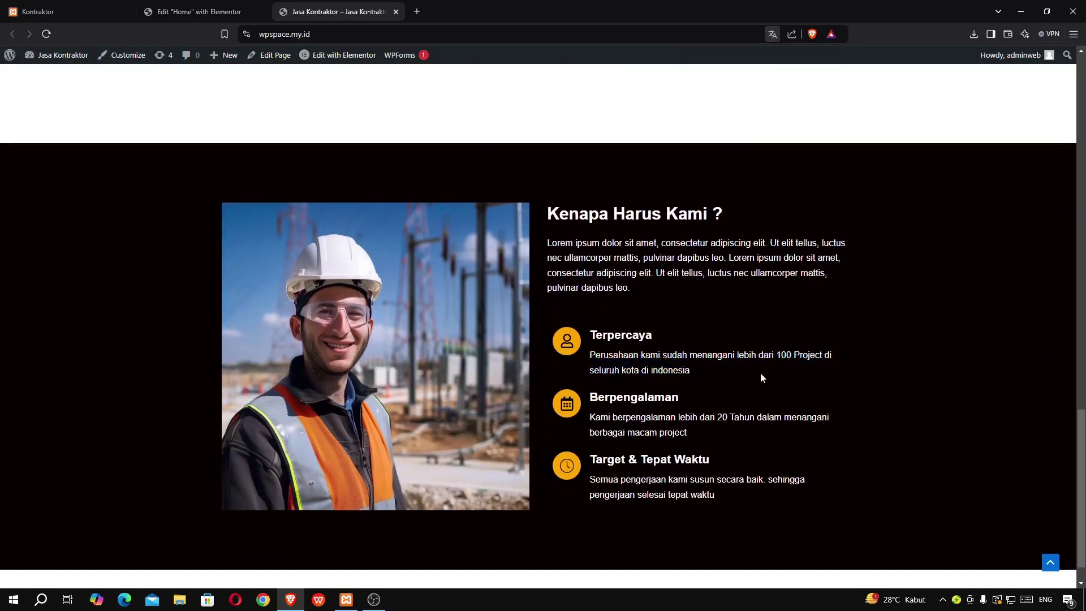
pyautogui.scroll(-1, 760, 372)
pyautogui.scroll(1, 761, 372)
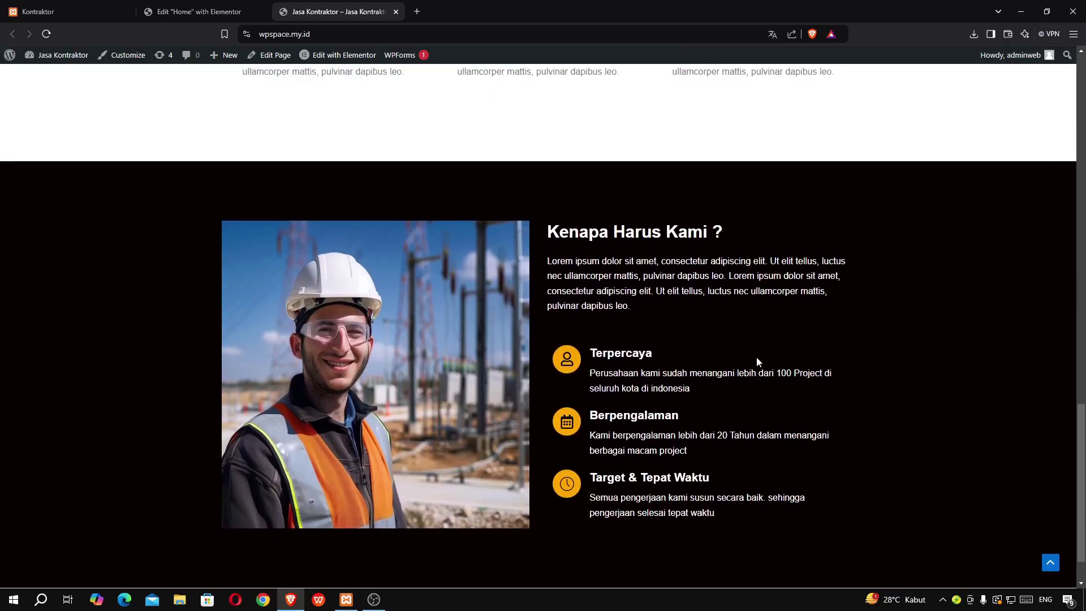
# Look over the live page's sections and study the Testimoni section on the reference Kontraktor page
pyautogui.scroll(-1, 737, 347)
pyautogui.scroll(8, 737, 346)
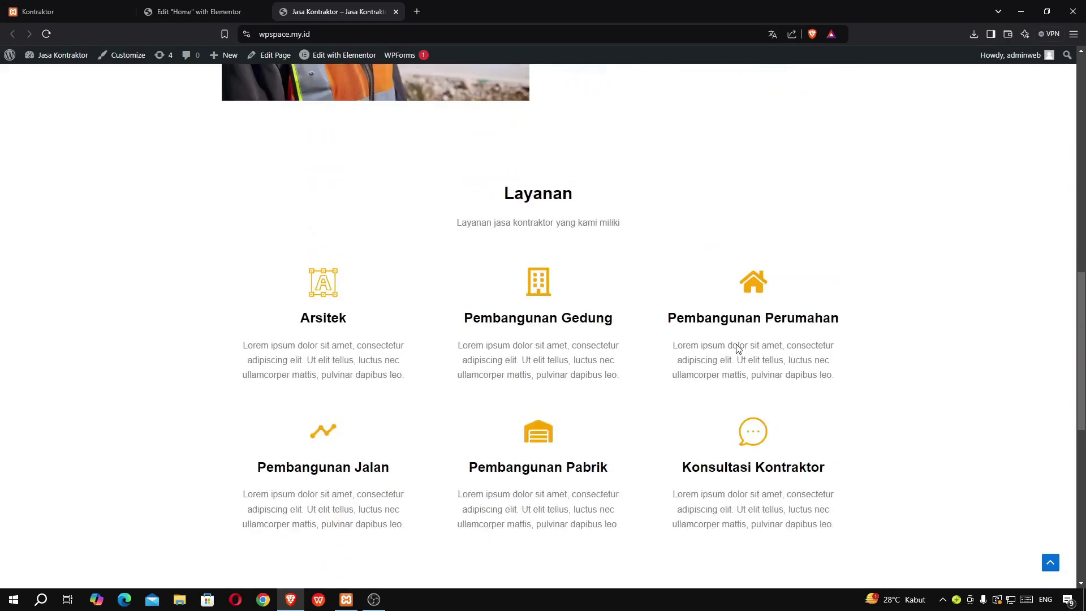
pyautogui.scroll(3, 738, 349)
pyautogui.click(178, 17)
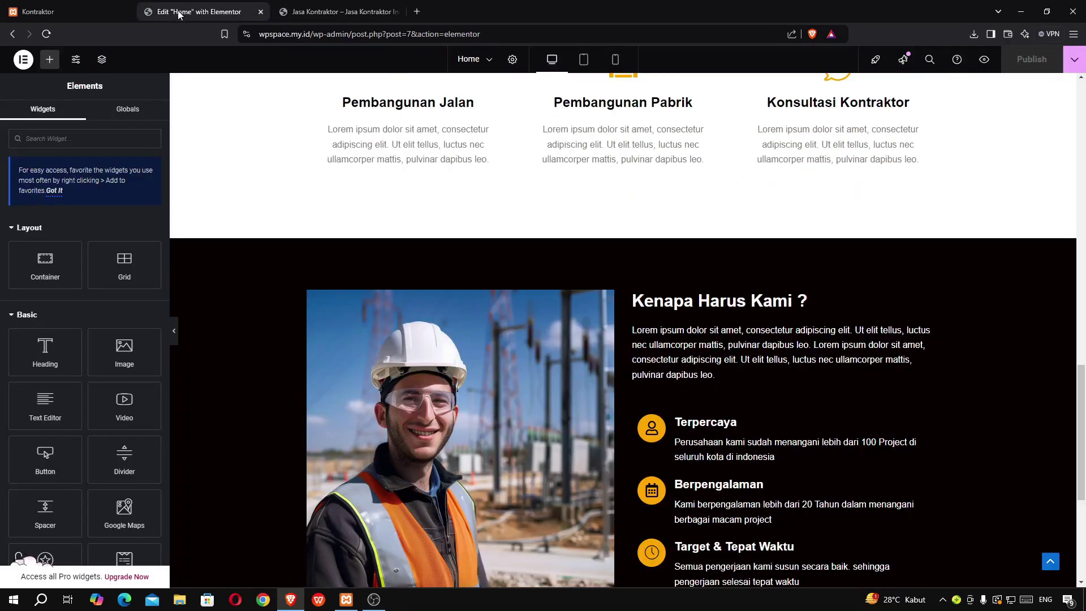
pyautogui.click(51, 6)
pyautogui.scroll(-7, 444, 354)
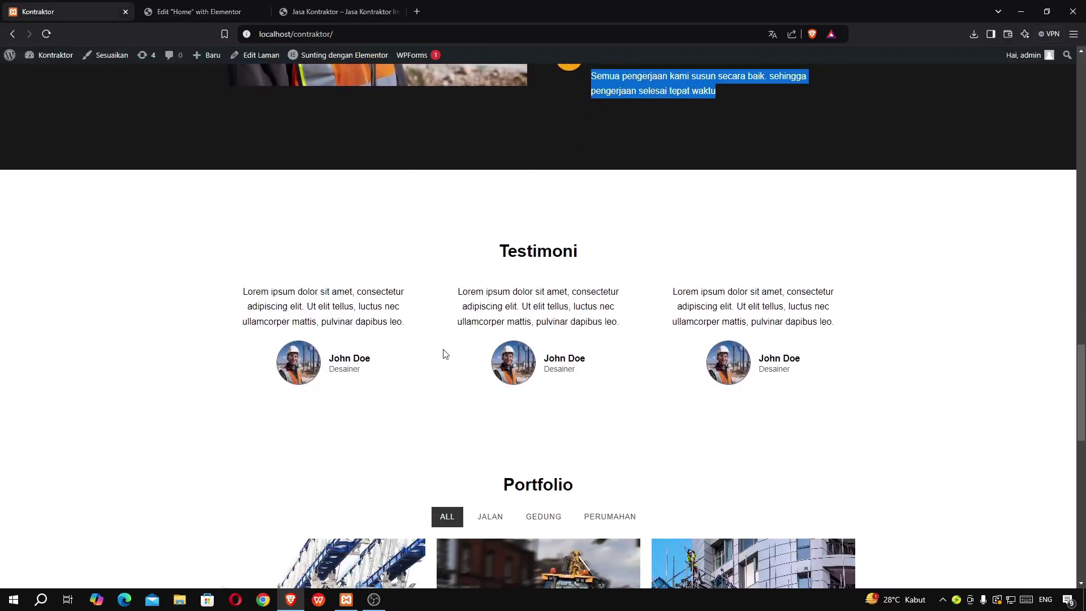
pyautogui.scroll(-3, 485, 353)
pyautogui.scroll(2, 492, 340)
pyautogui.moveTo(510, 308); pyautogui.dragTo(576, 321)
pyautogui.click(631, 319)
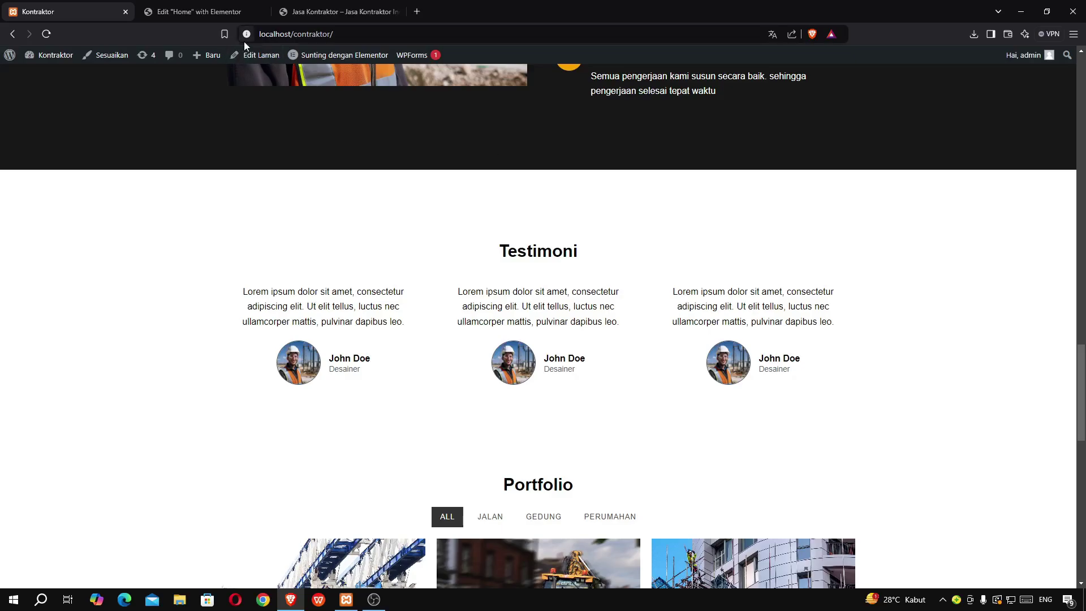
# Add a new flexbox container with column direction below the Kenapa Harus Kami section of the Home page
pyautogui.click(247, 11)
pyautogui.scroll(-4, 527, 269)
pyautogui.scroll(-1, 527, 263)
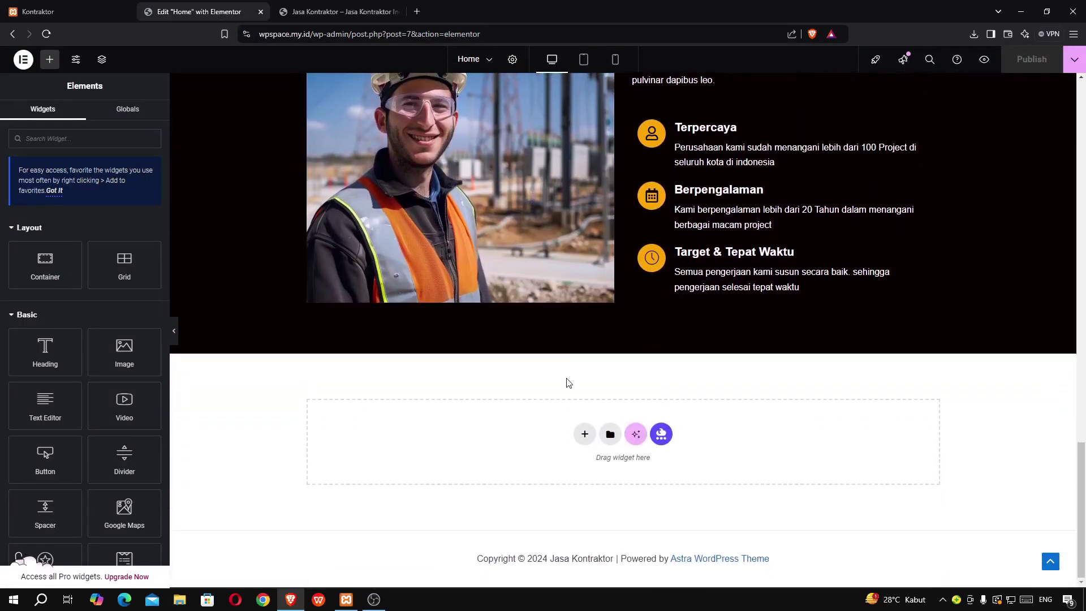
pyautogui.click(582, 434)
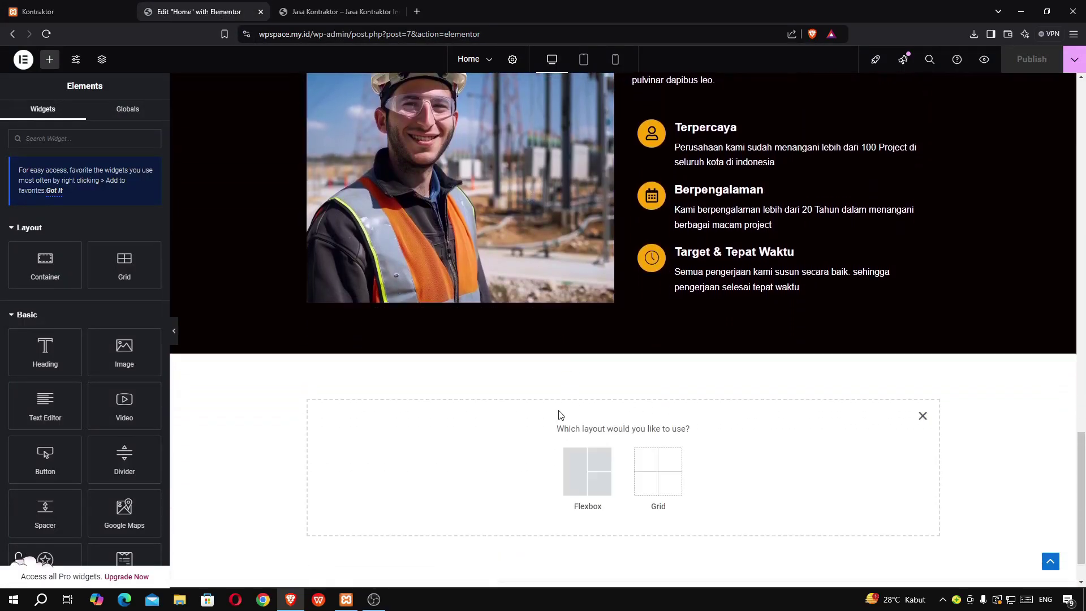
pyautogui.click(570, 475)
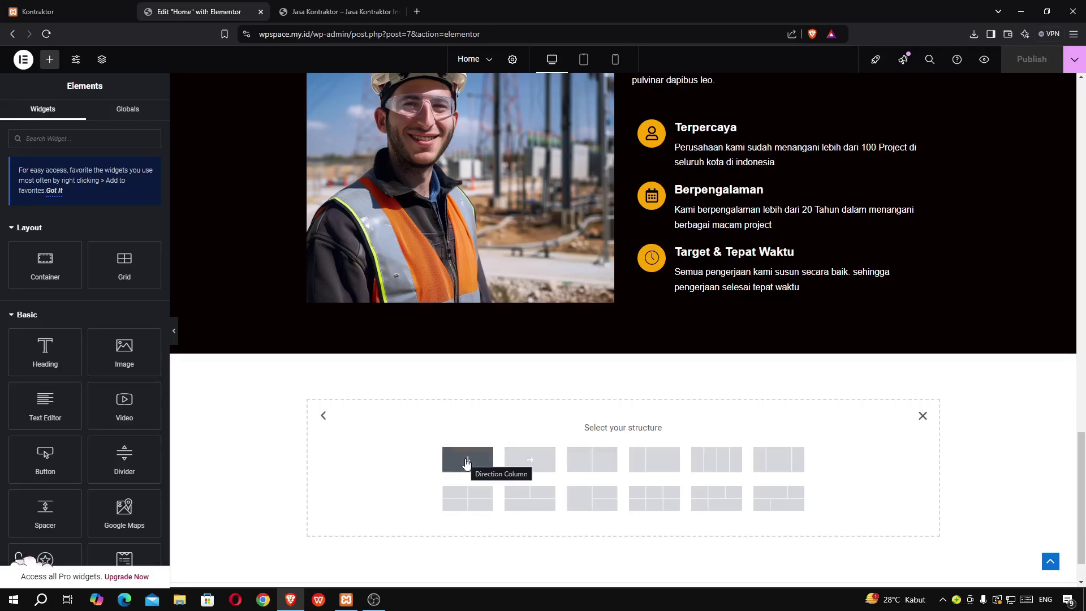
pyautogui.click(467, 463)
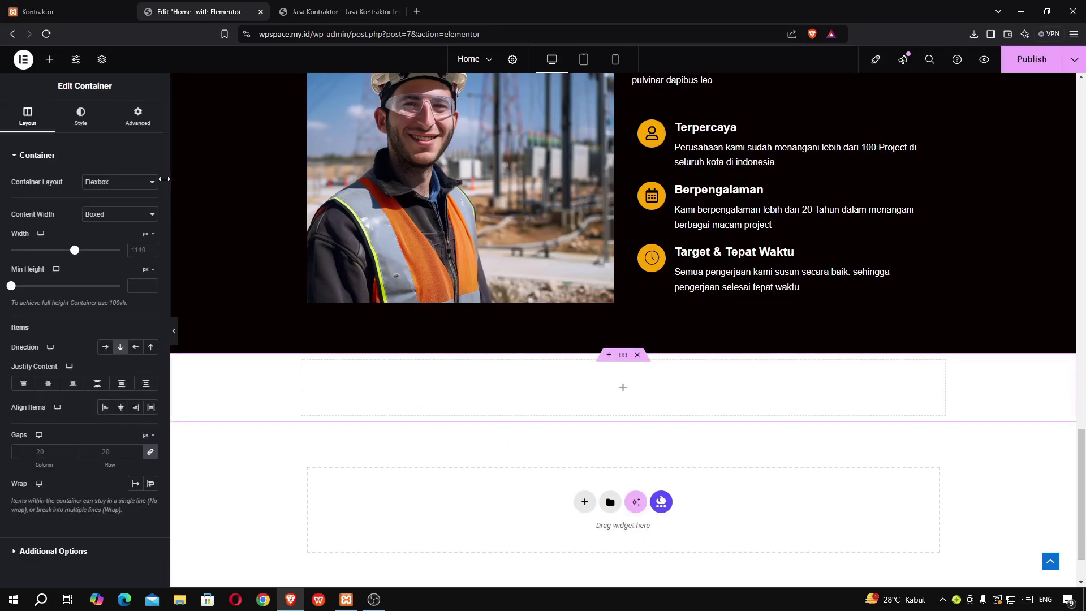
# Unlink the new container's margins and set its top margin to 6%
pyautogui.click(139, 115)
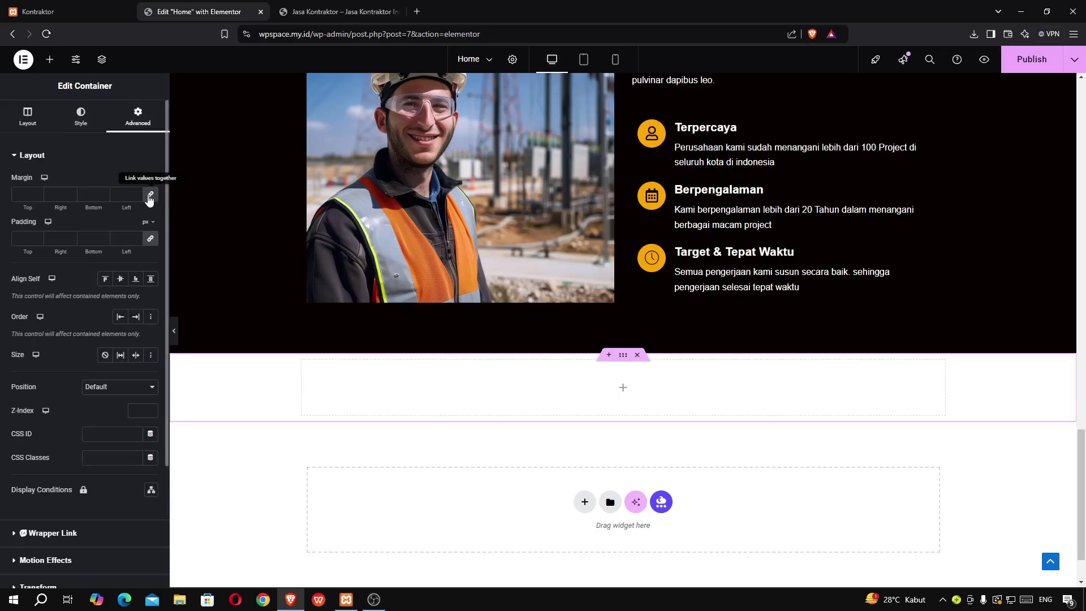
pyautogui.click(149, 191)
pyautogui.click(146, 178)
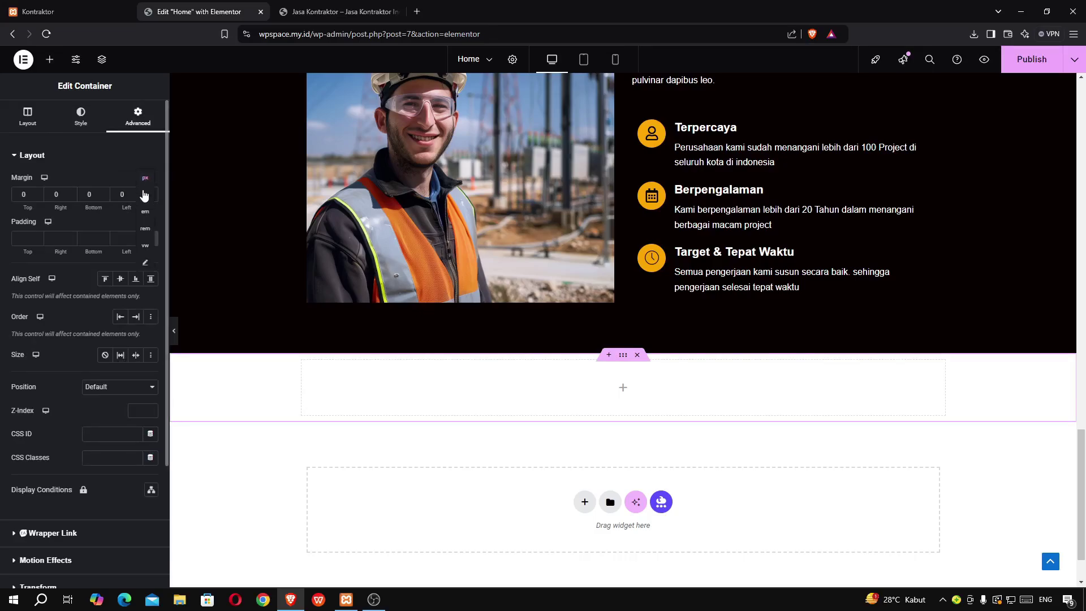
pyautogui.click(143, 204)
pyautogui.click(31, 193)
pyautogui.write('6')
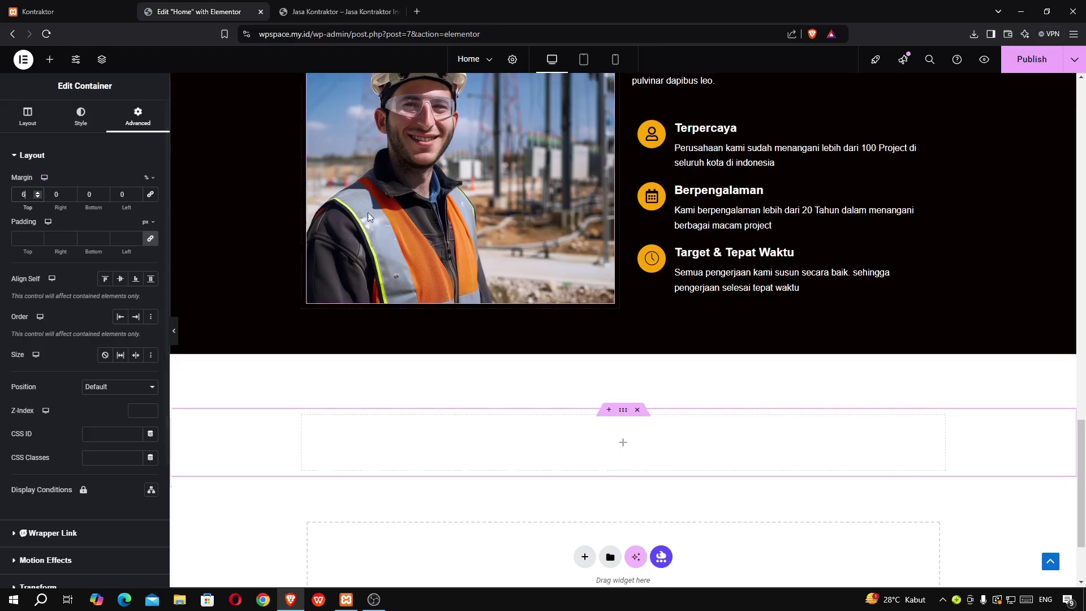
# Copy the Layanan heading and paste it into the new empty container below the Kenapa Harus Kami section
pyautogui.scroll(15, 374, 215)
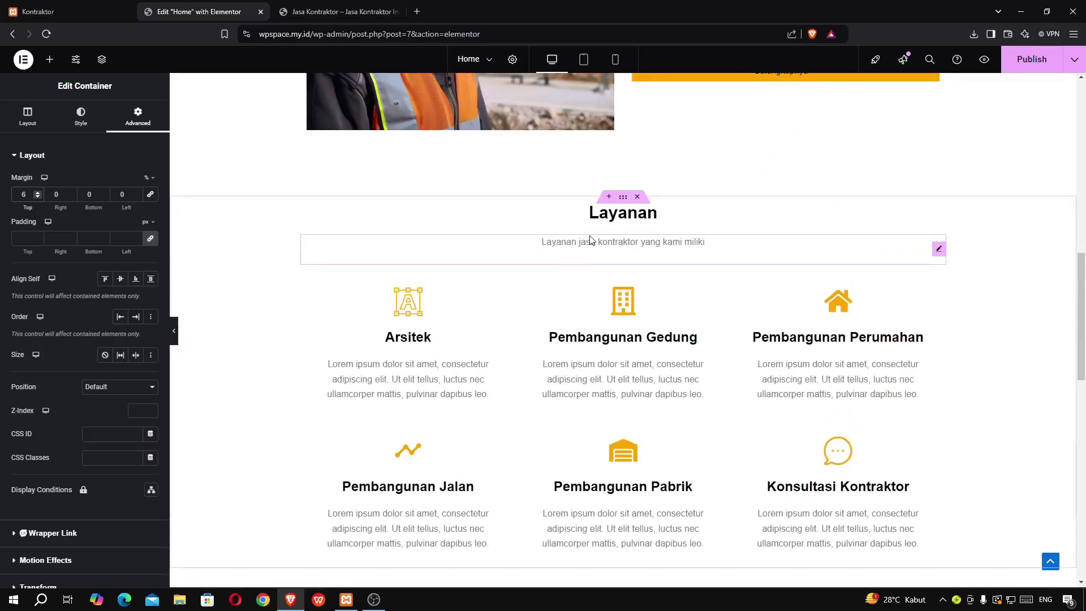
pyautogui.click(610, 216)
pyautogui.rightClick(611, 217)
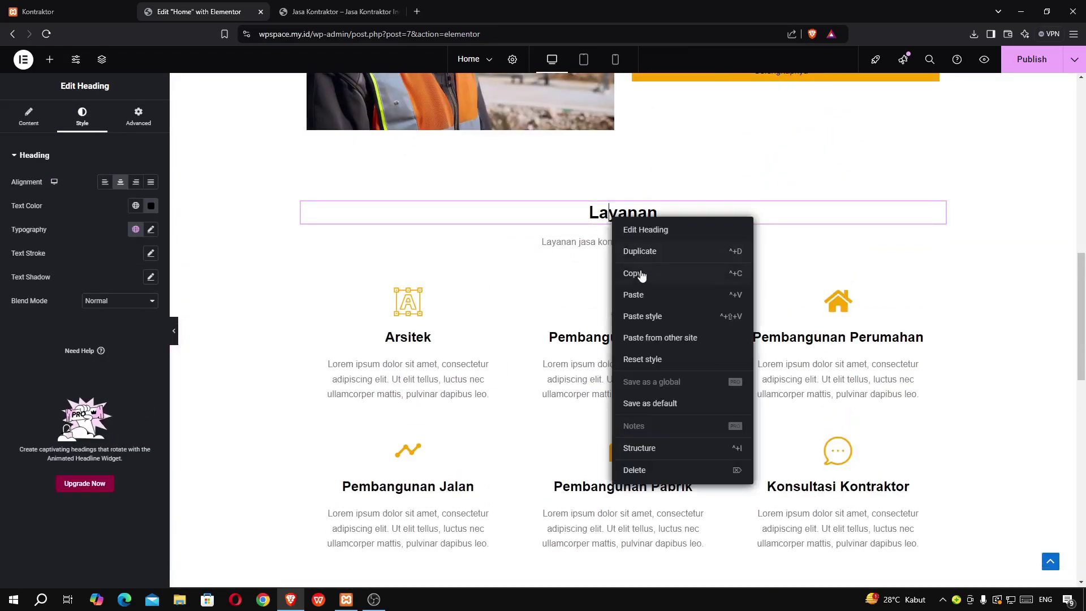
pyautogui.click(643, 274)
pyautogui.scroll(-7, 639, 282)
pyautogui.scroll(6, 636, 321)
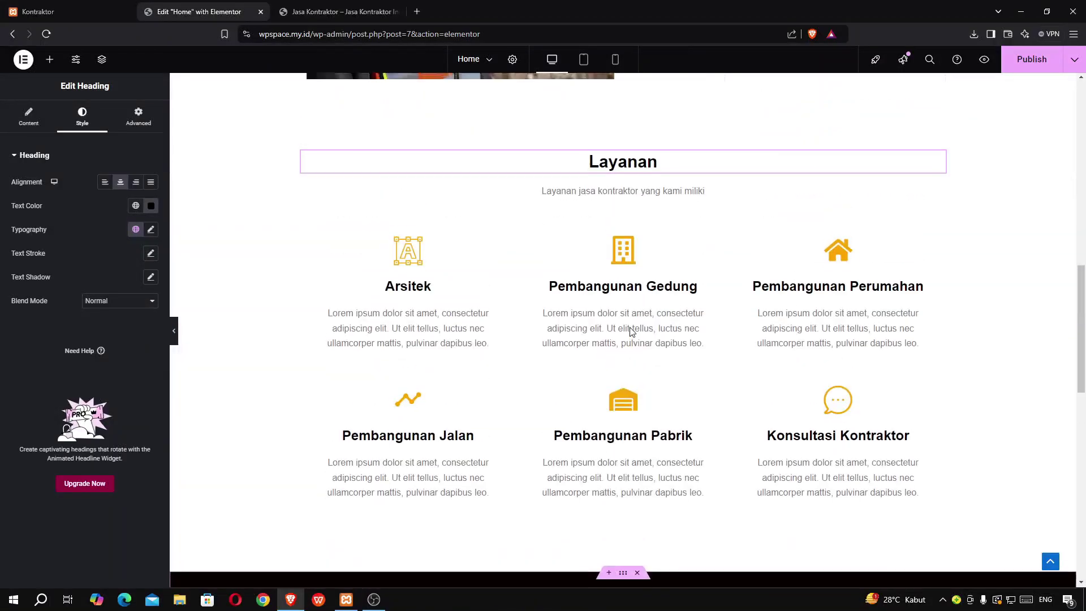
pyautogui.scroll(-3, 632, 325)
pyautogui.scroll(2, 630, 327)
pyautogui.scroll(-12, 628, 333)
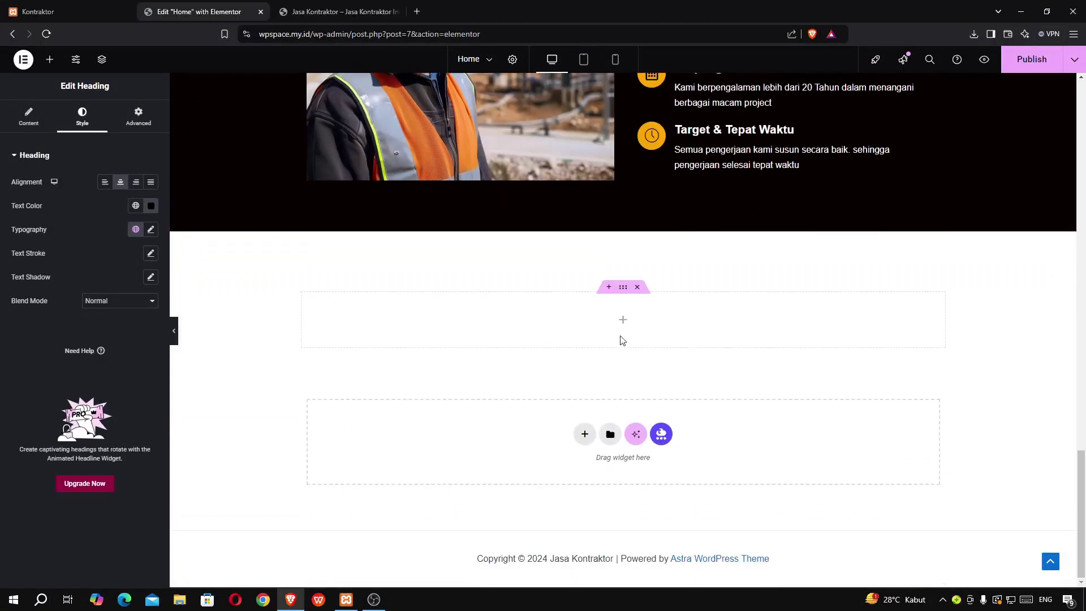
pyautogui.rightClick(531, 326)
pyautogui.click(577, 376)
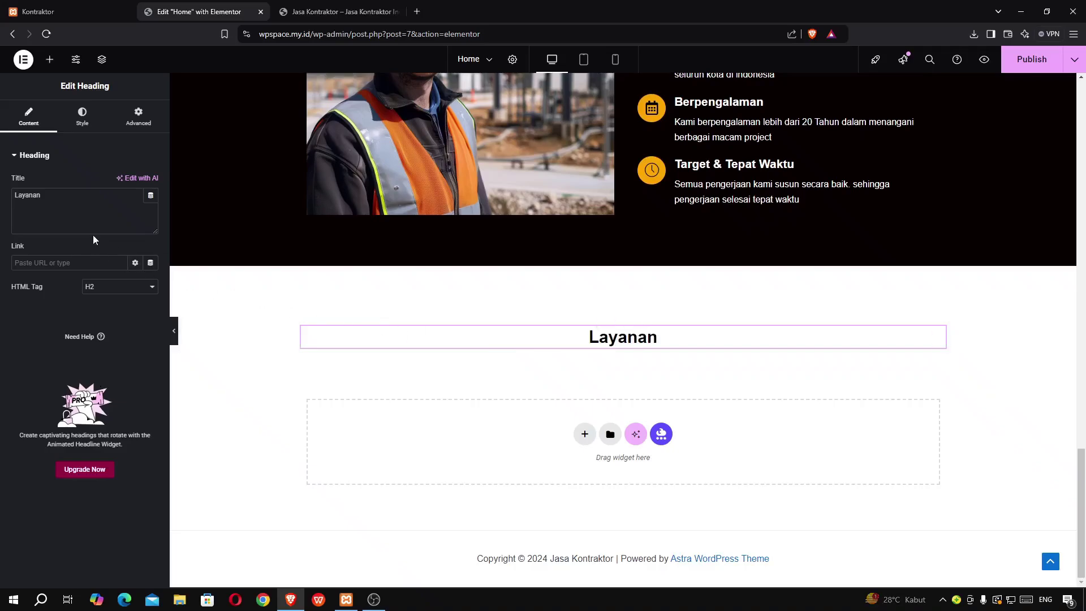
# Change the pasted heading's title to Testimoni
pyautogui.moveTo(90, 232); pyautogui.dragTo(1, 190)
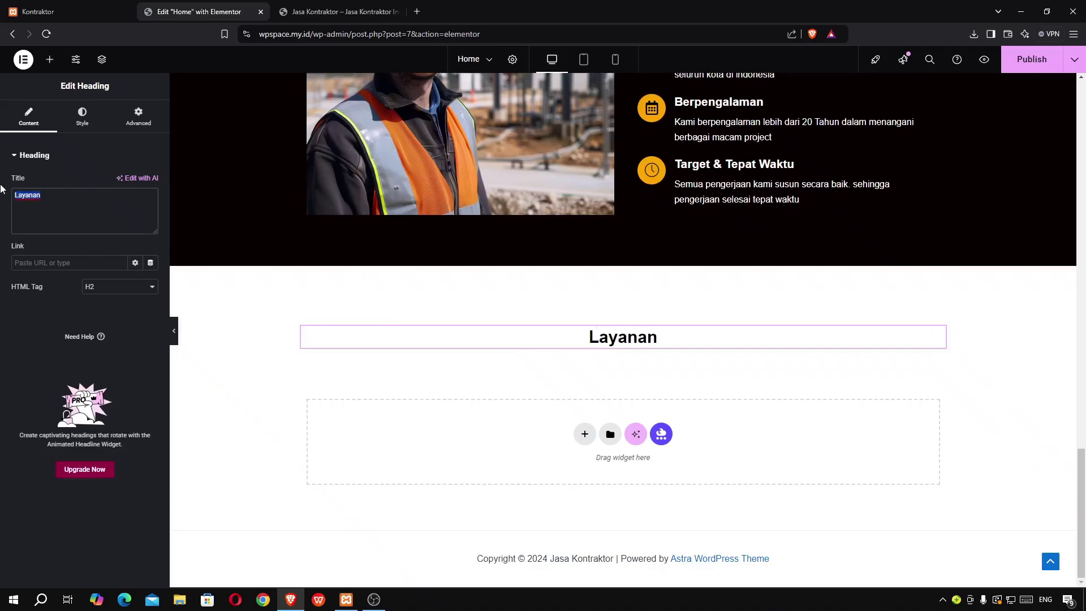
pyautogui.write('Testi')
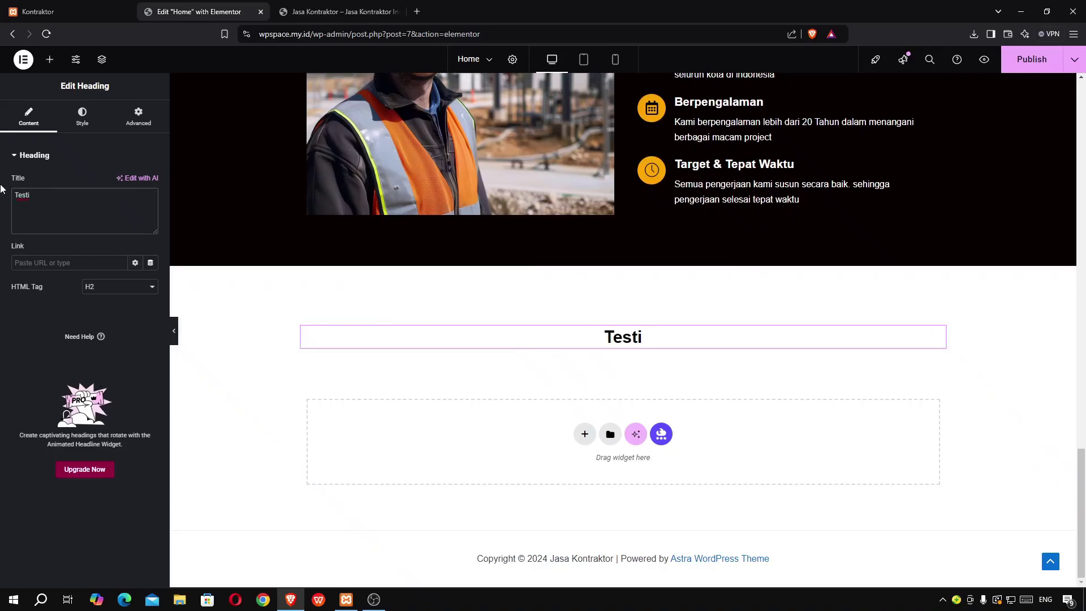
pyautogui.write('moni')
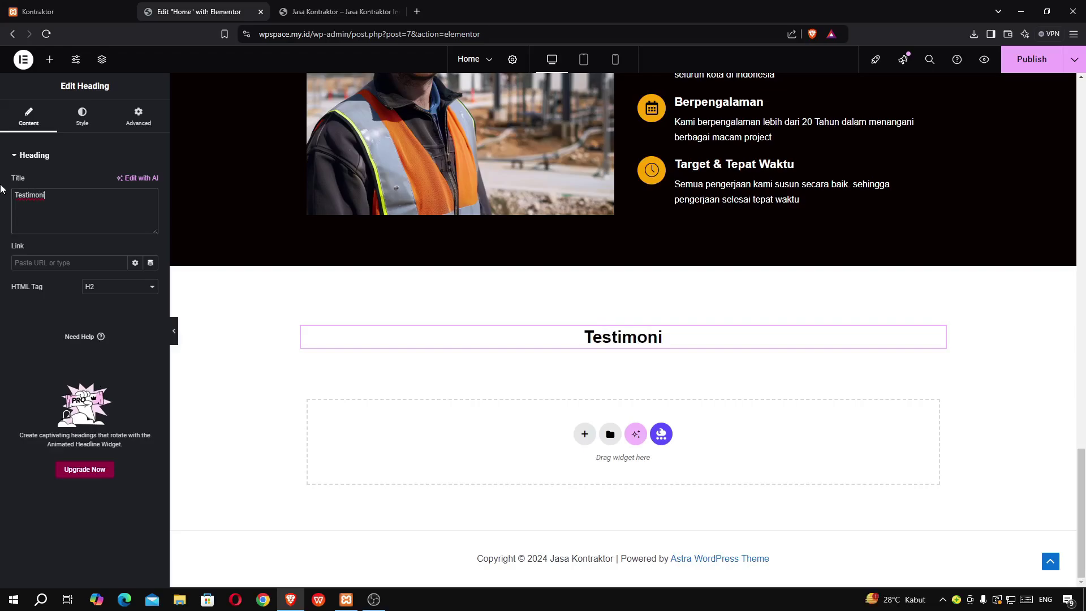
# Check the reference Testimoni layout, and add a container under the Testimoni heading with another container nested inside it
pyautogui.click(15, 7)
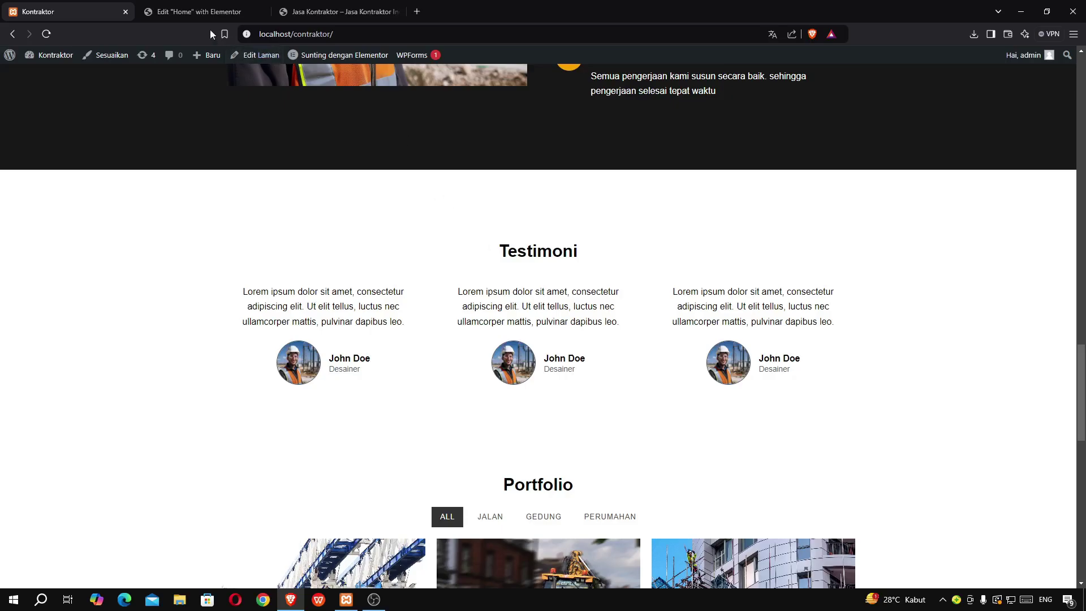
pyautogui.click(188, 15)
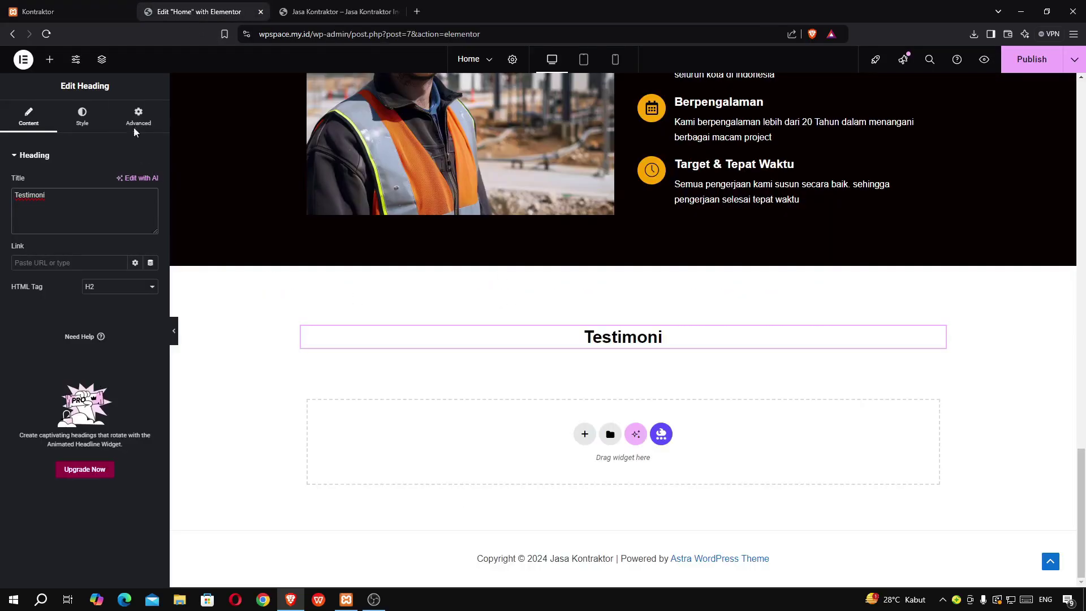
pyautogui.click(51, 65)
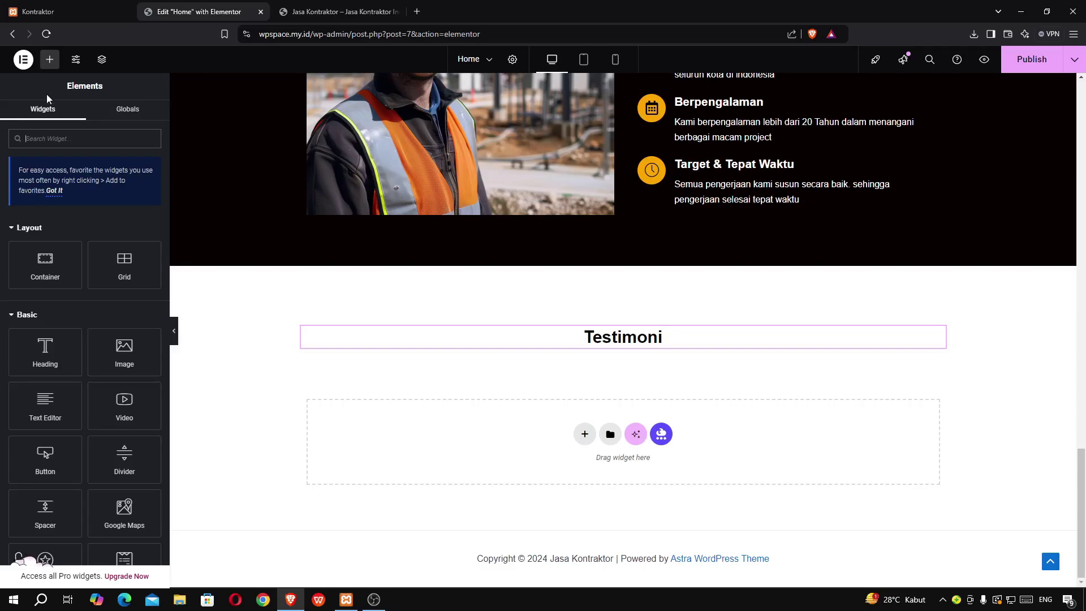
pyautogui.moveTo(45, 265); pyautogui.dragTo(650, 344)
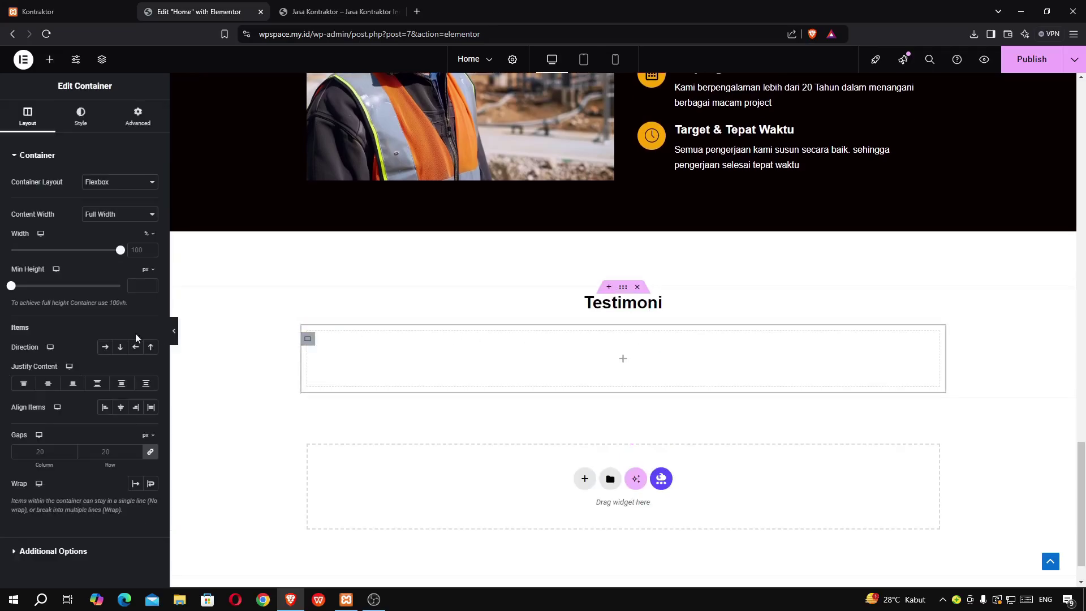
pyautogui.click(49, 59)
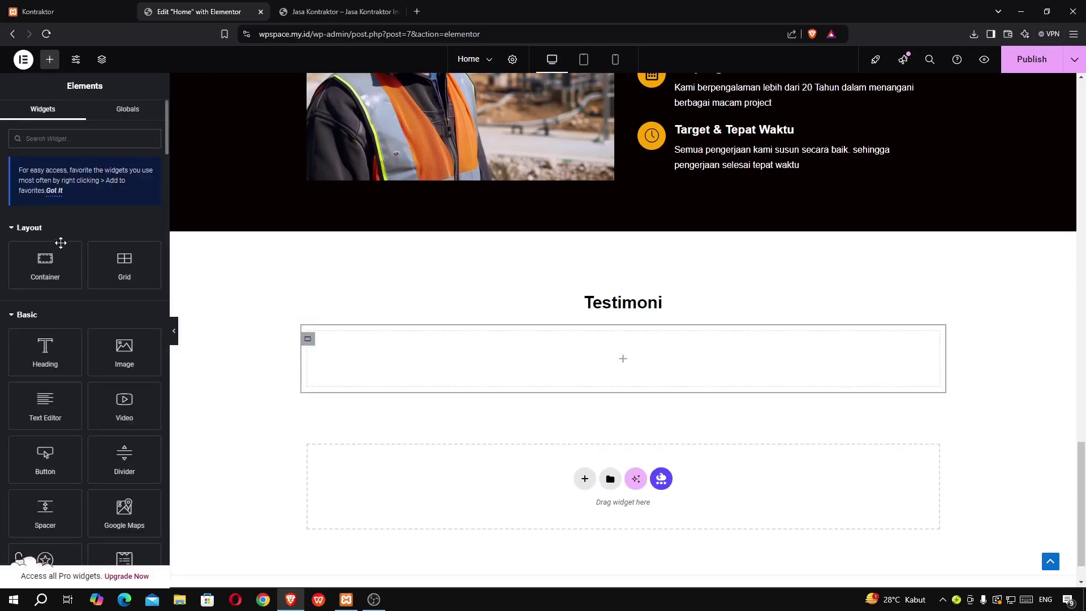
pyautogui.moveTo(57, 260); pyautogui.dragTo(386, 335)
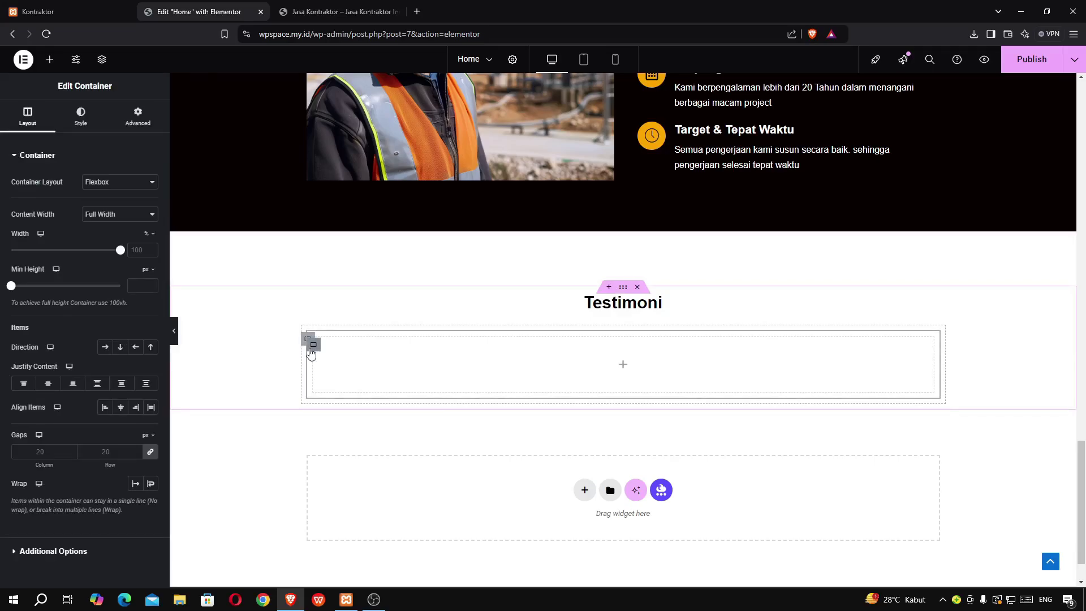
# Duplicate the nested container twice to make three inner containers under the Testimoni heading
pyautogui.rightClick(310, 347)
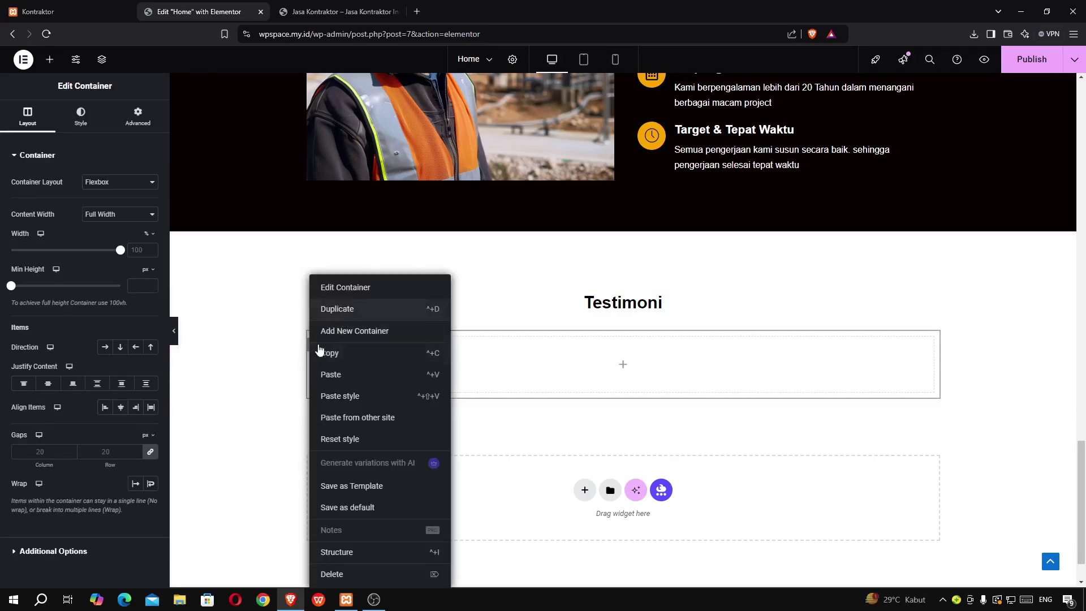
pyautogui.click(339, 310)
pyautogui.rightClick(315, 348)
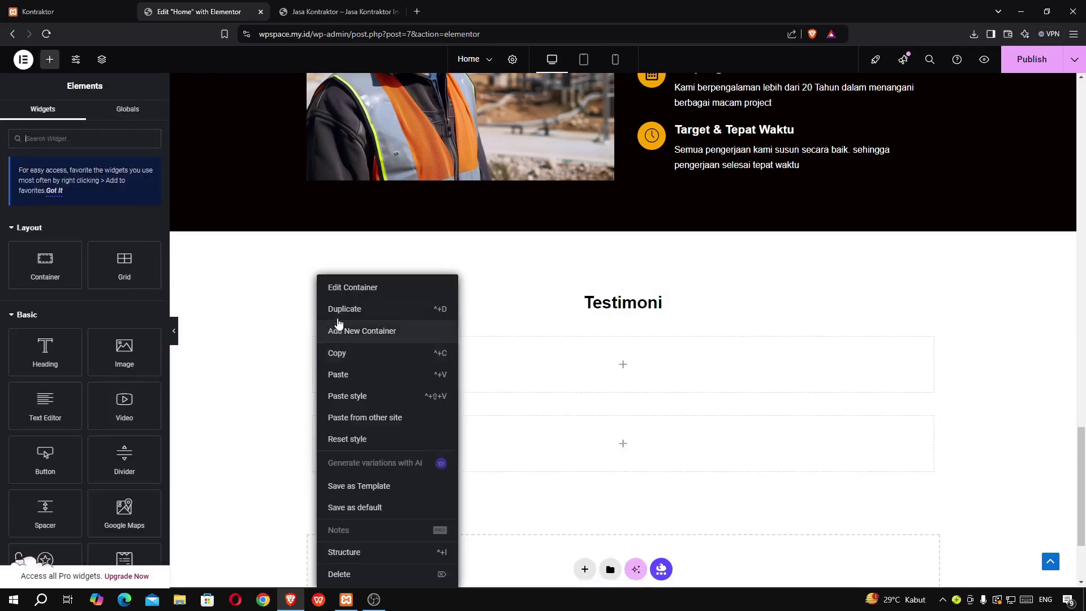
pyautogui.click(339, 309)
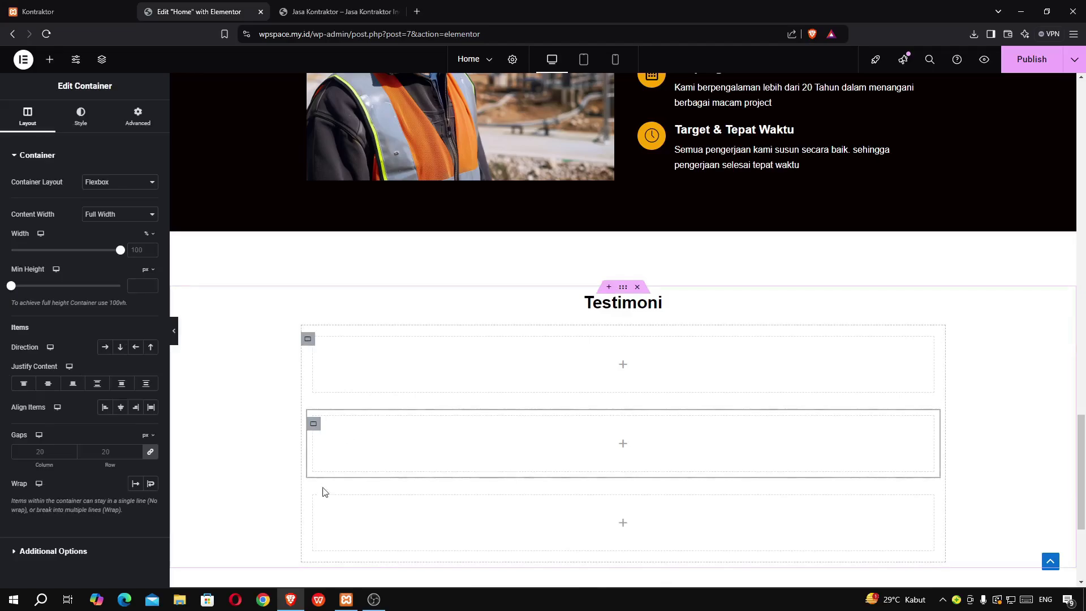
# Set the outer testimonial container's direction to horizontal row and save the page changes
pyautogui.click(308, 341)
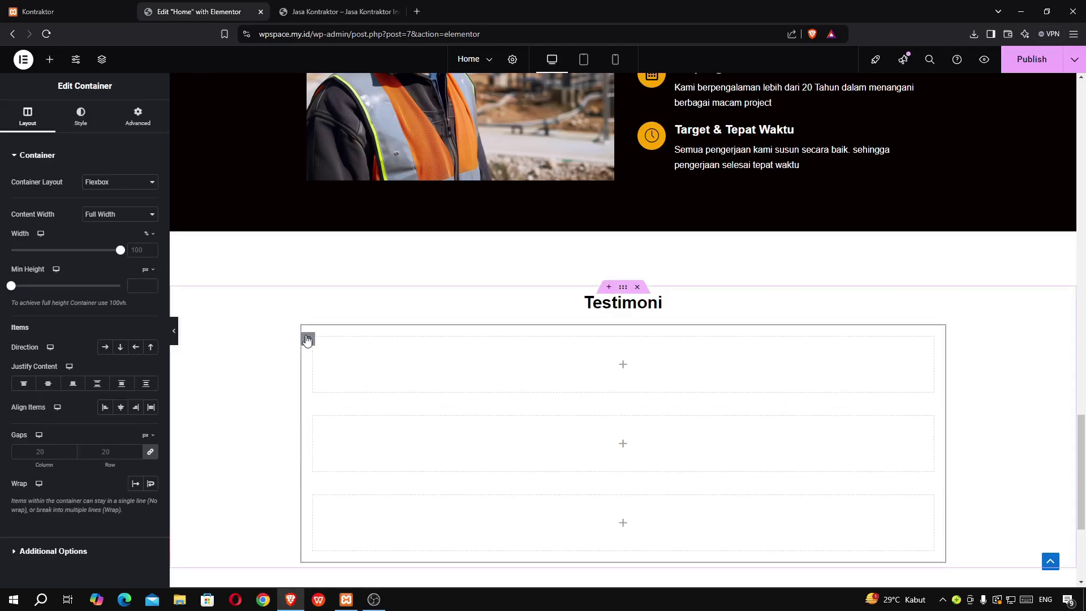
pyautogui.click(107, 347)
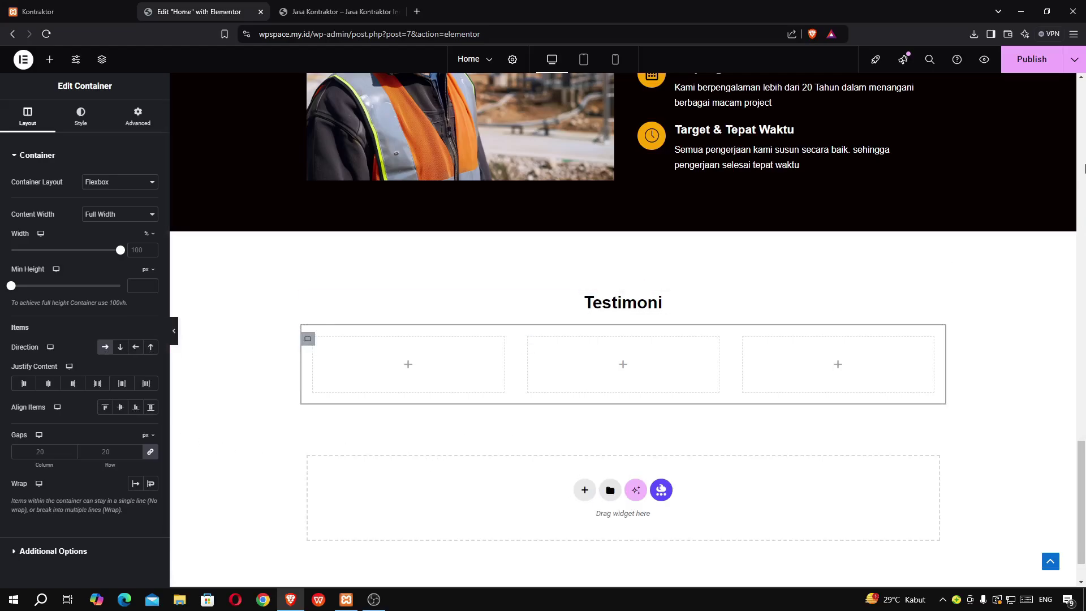
pyautogui.click(1031, 59)
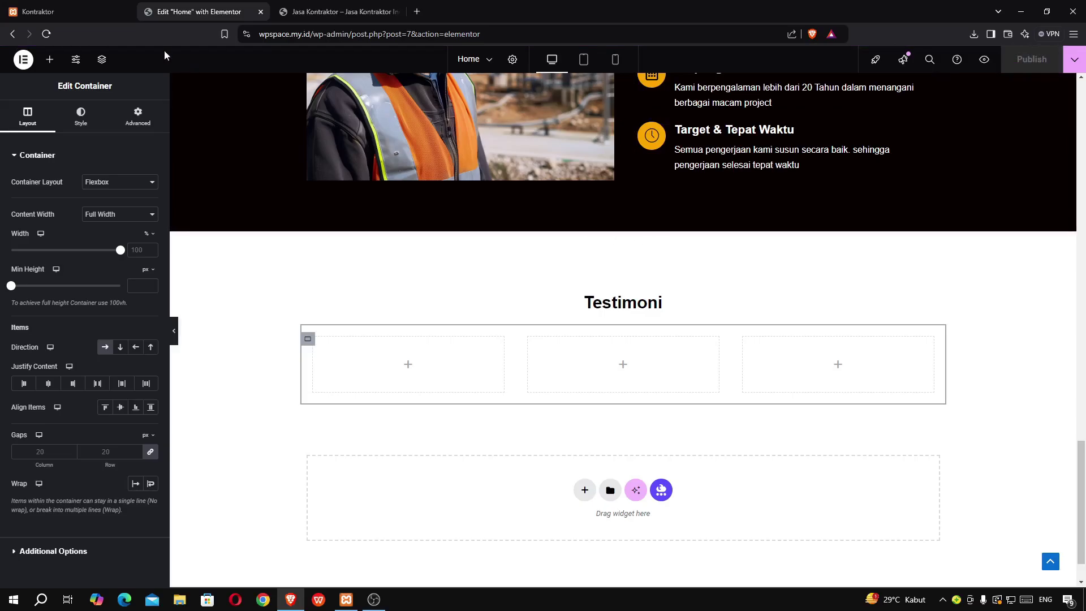
# Search the widgets for "tes" and place a basic Testimonial widget in the first column under the Testimoni heading
pyautogui.click(49, 60)
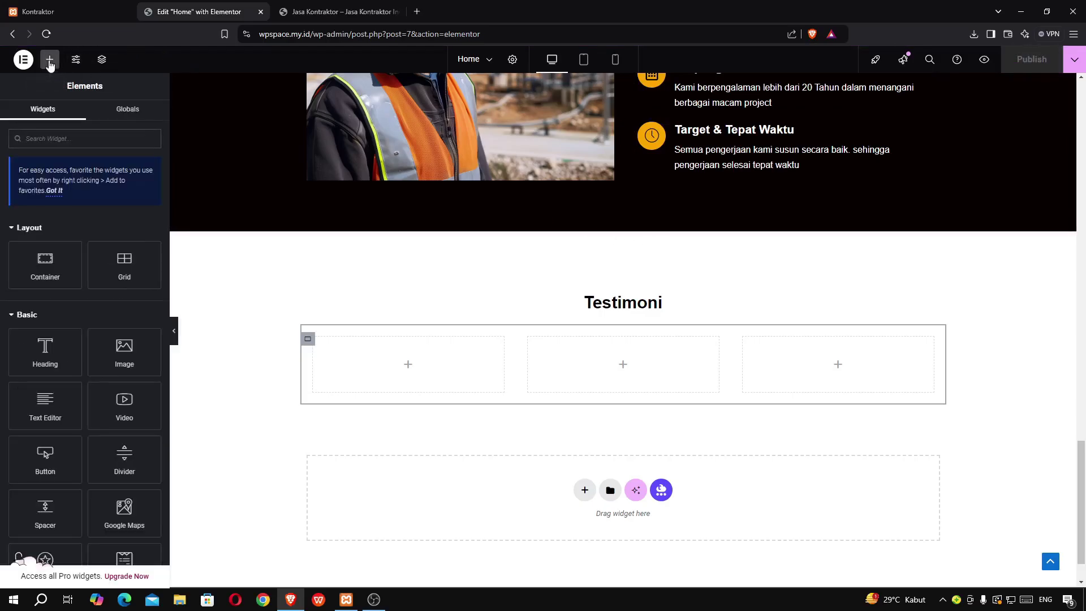
pyautogui.click(90, 142)
pyautogui.write('tes')
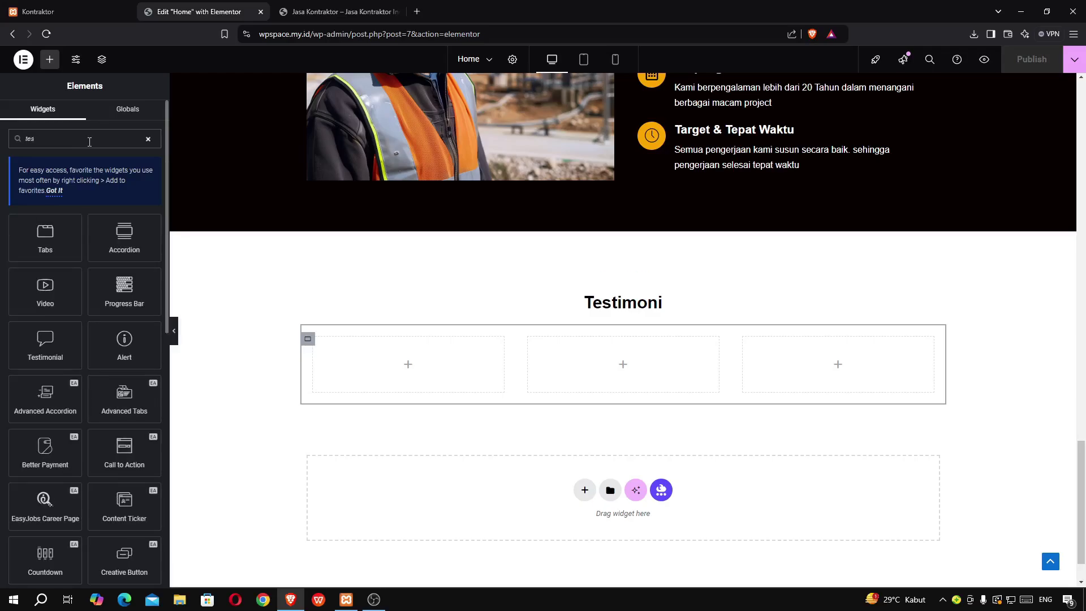
pyautogui.scroll(-7, 83, 317)
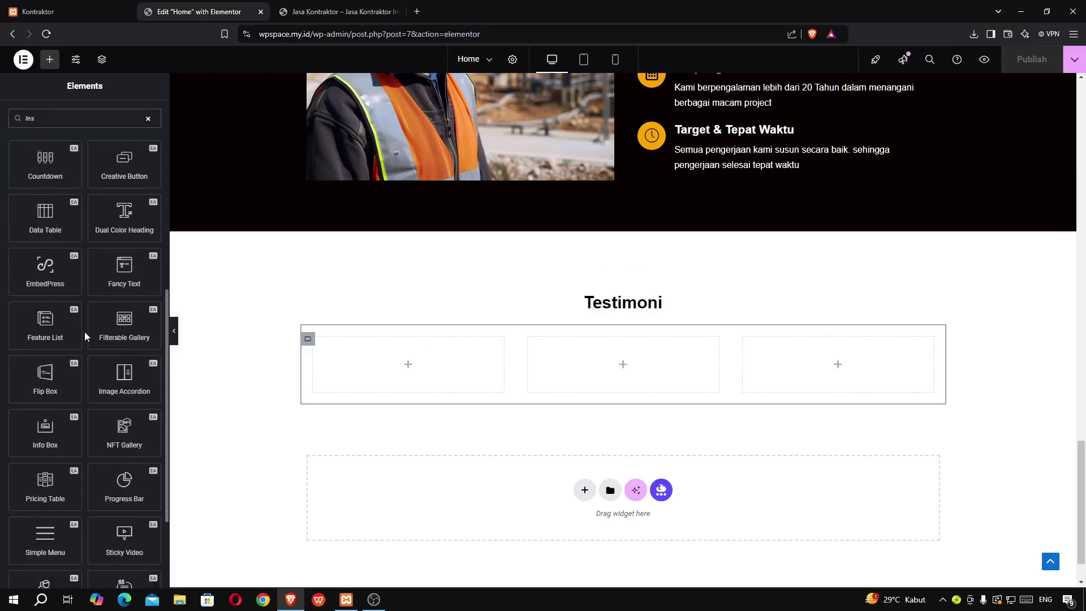
pyautogui.scroll(-3, 85, 334)
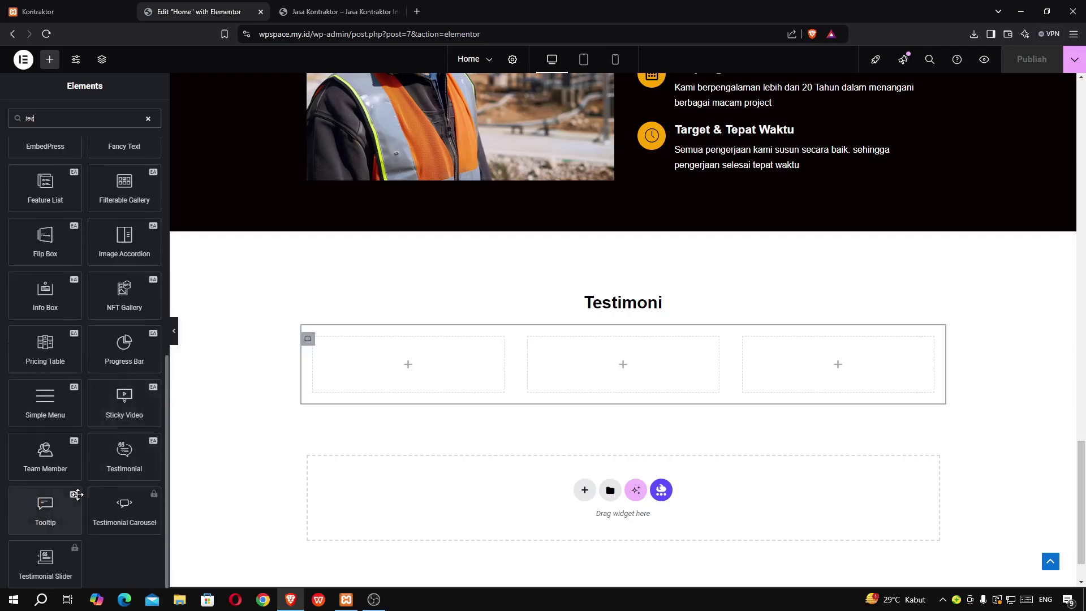
pyautogui.scroll(4, 114, 296)
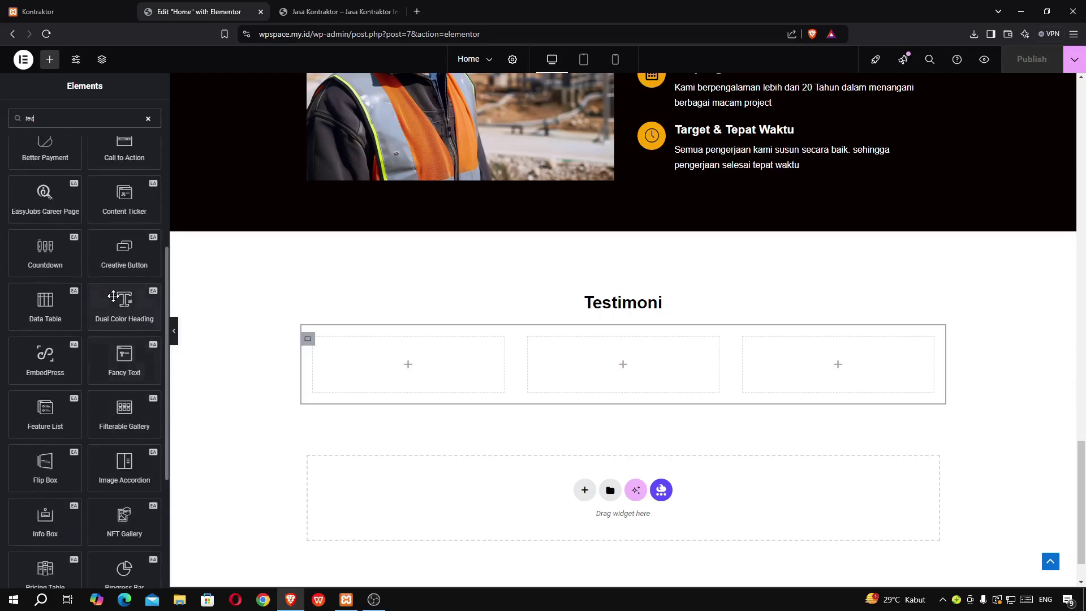
pyautogui.scroll(2, 113, 296)
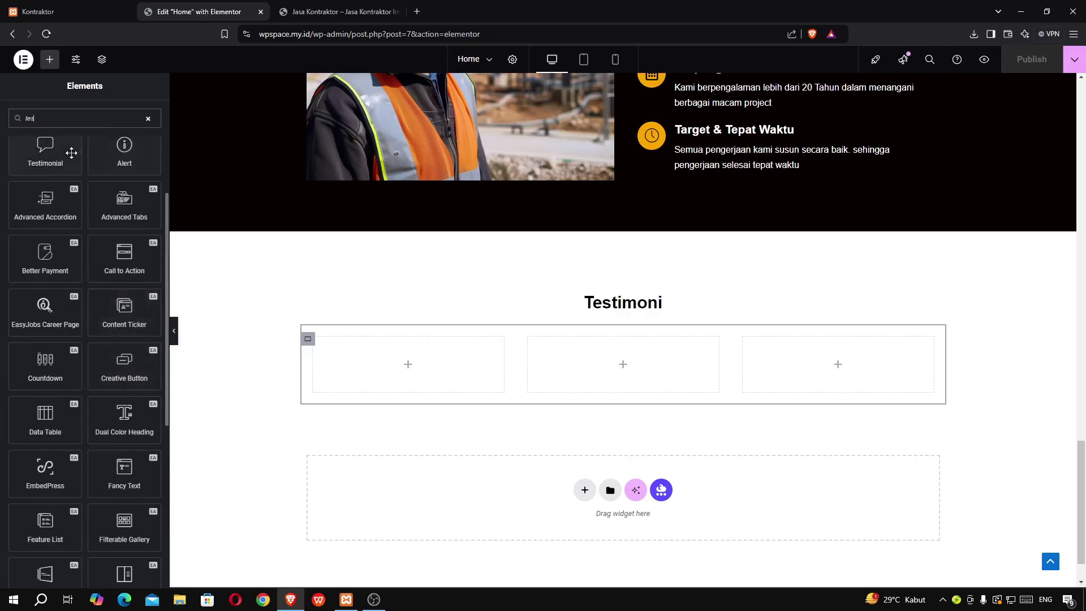
pyautogui.moveTo(56, 153); pyautogui.dragTo(409, 378)
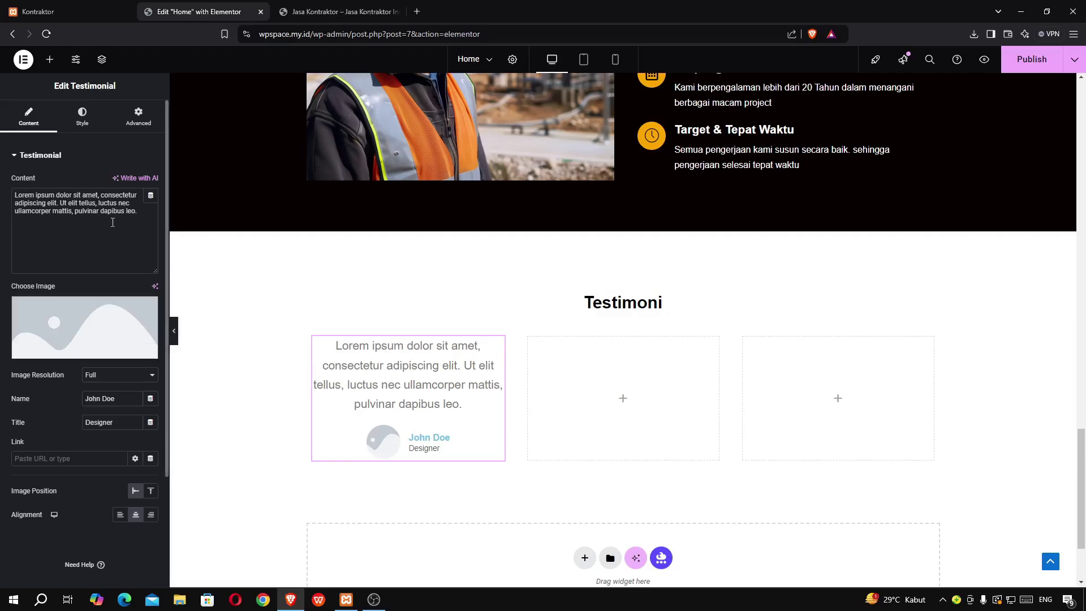
# Set the testimonial's image to the library photo of the man in a white helmet and orange vest
pyautogui.moveTo(137, 212); pyautogui.dragTo(18, 194)
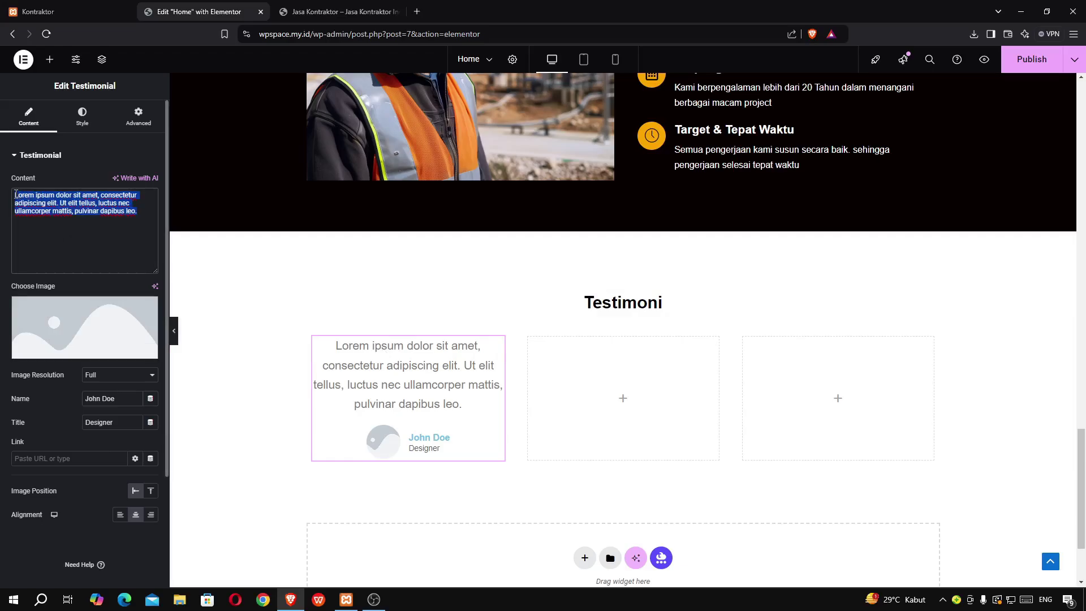
pyautogui.click(73, 321)
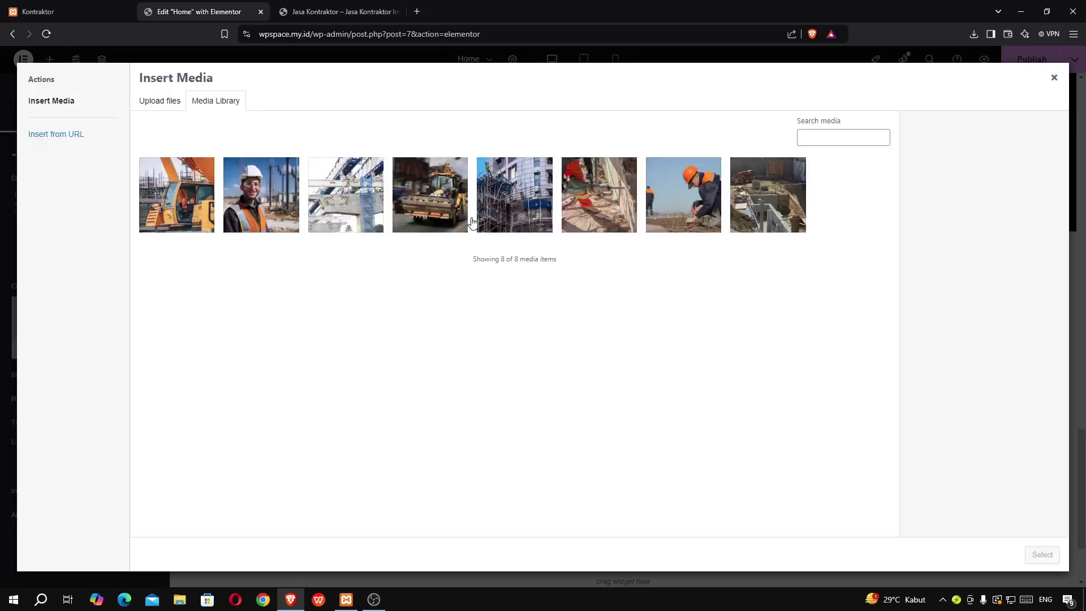
pyautogui.click(230, 201)
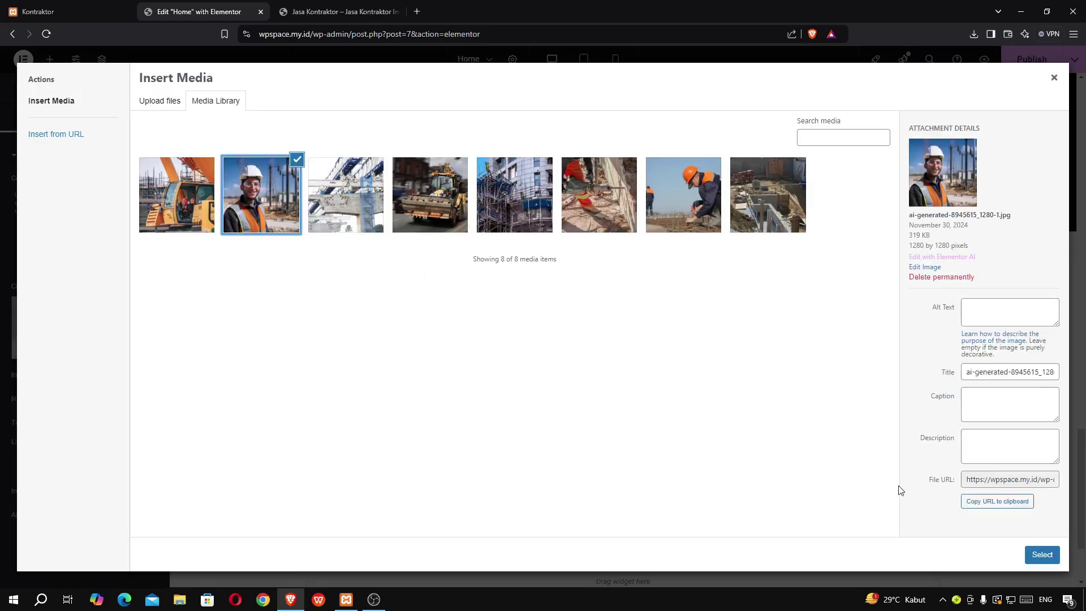
pyautogui.click(1046, 557)
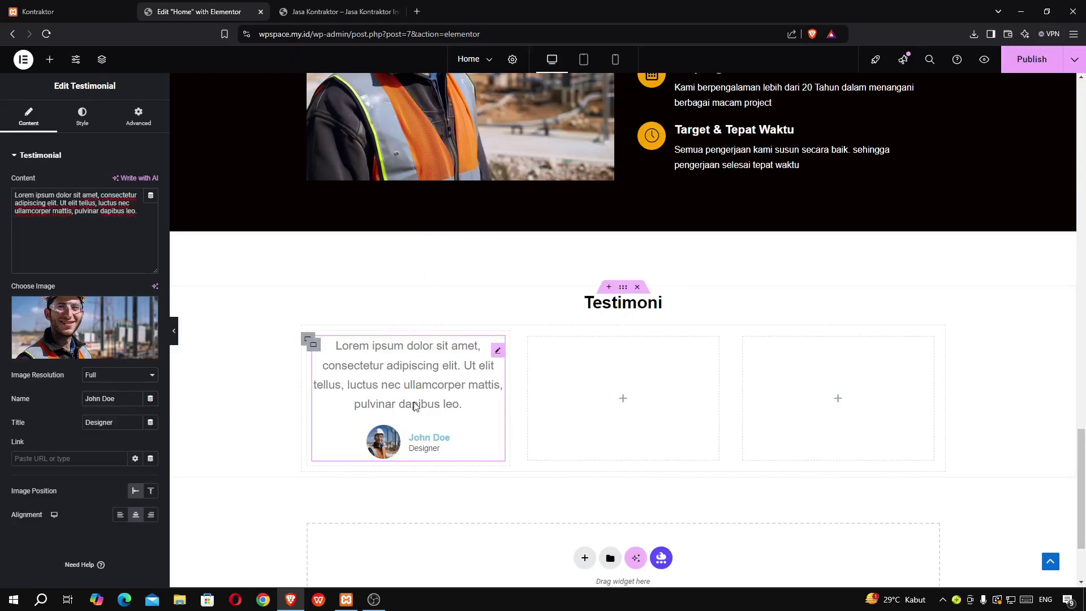
# Compare the testimonial with the reference page and set its content text colour to black
pyautogui.click(62, 16)
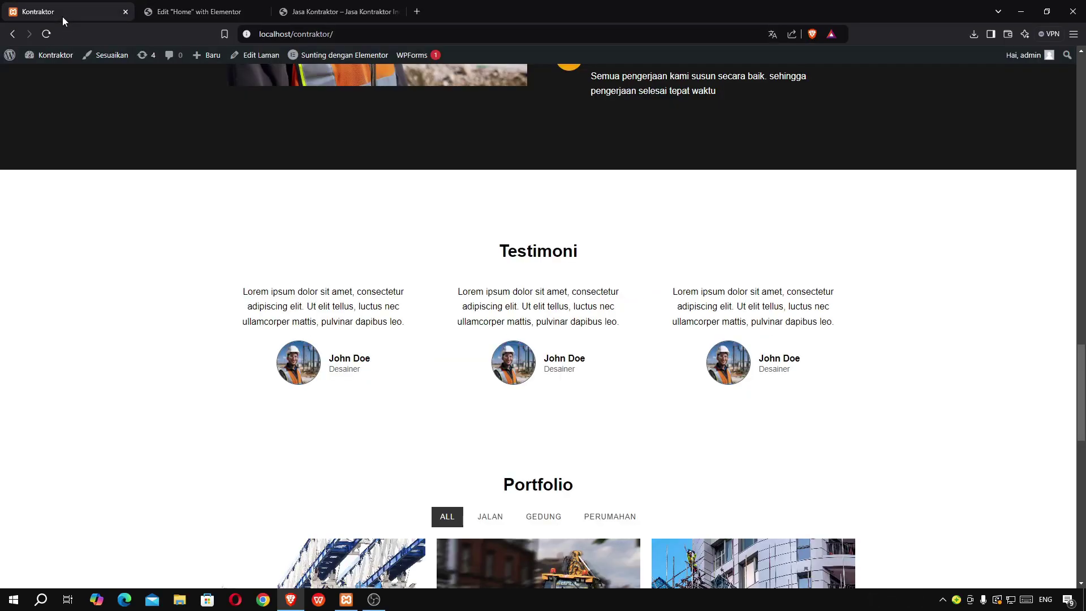
pyautogui.click(188, 12)
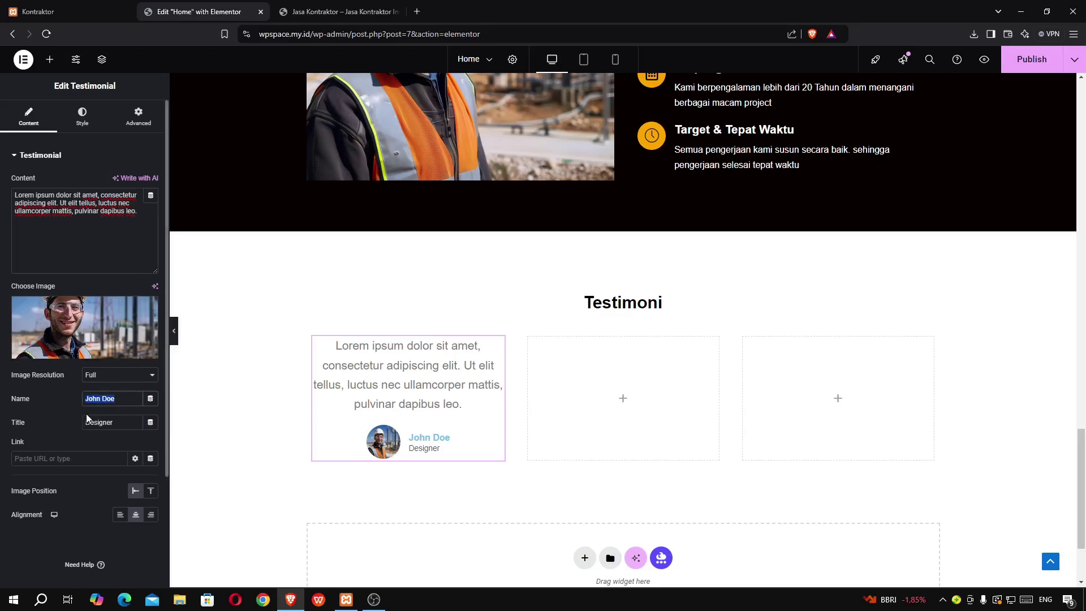
pyautogui.click(96, 421)
pyautogui.click(84, 126)
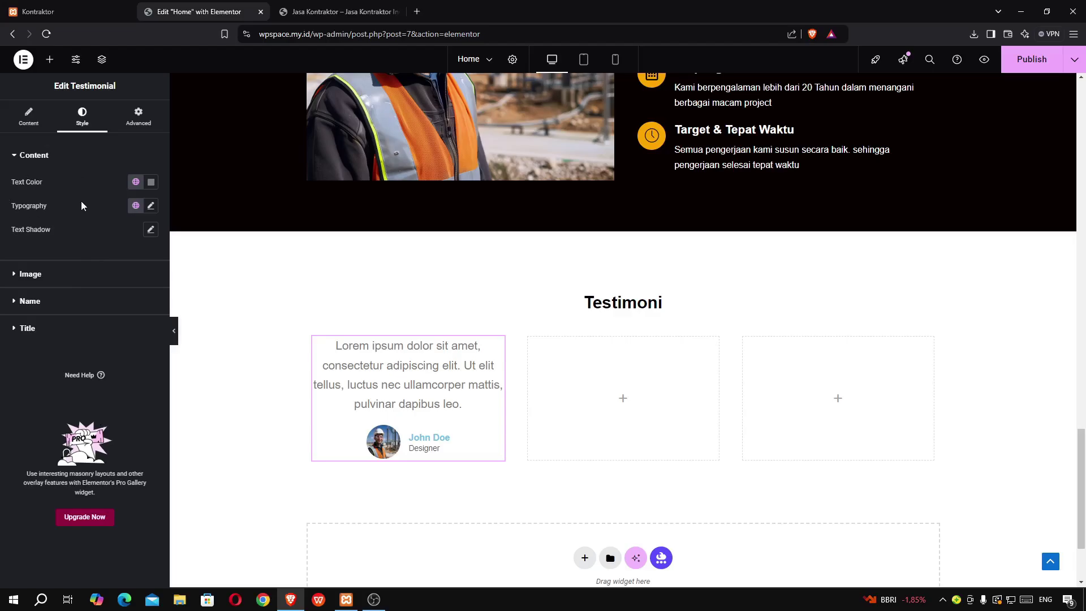
pyautogui.click(62, 7)
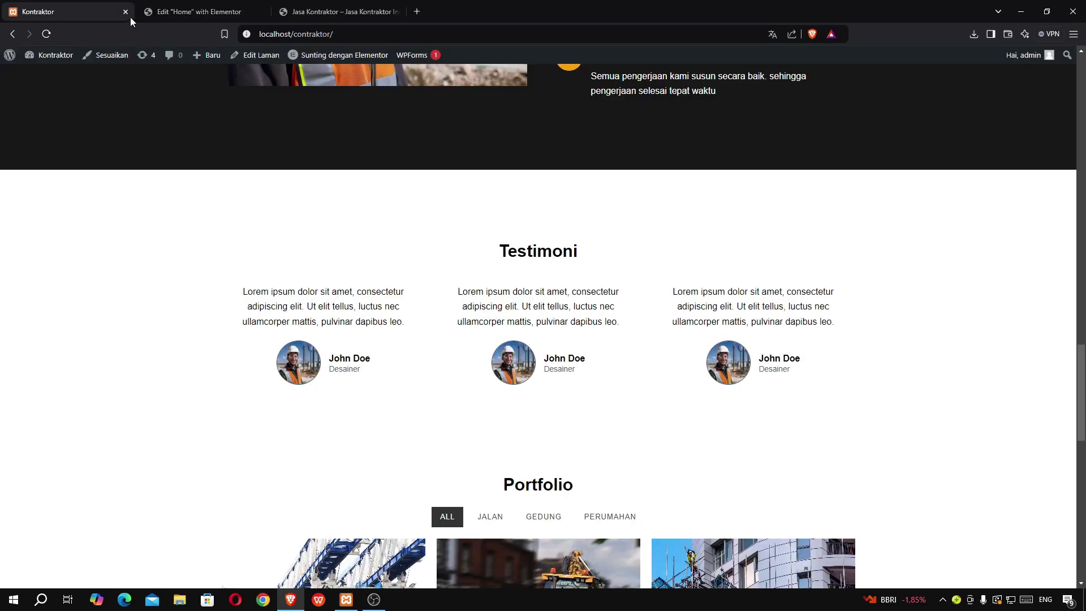
pyautogui.click(165, 14)
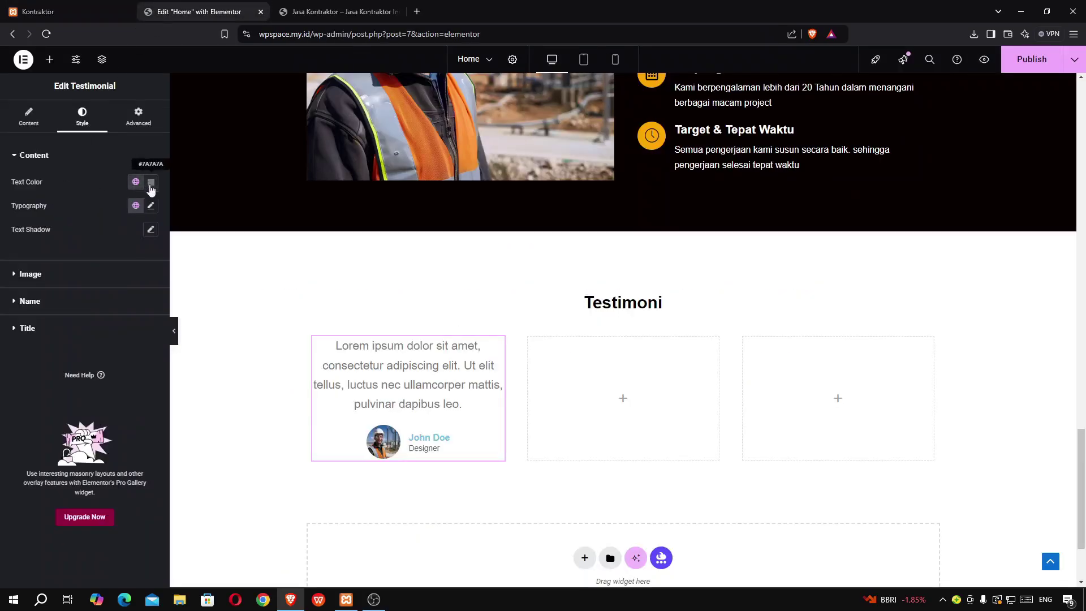
pyautogui.click(151, 182)
pyautogui.moveTo(195, 297); pyautogui.dragTo(221, 351)
pyautogui.click(90, 185)
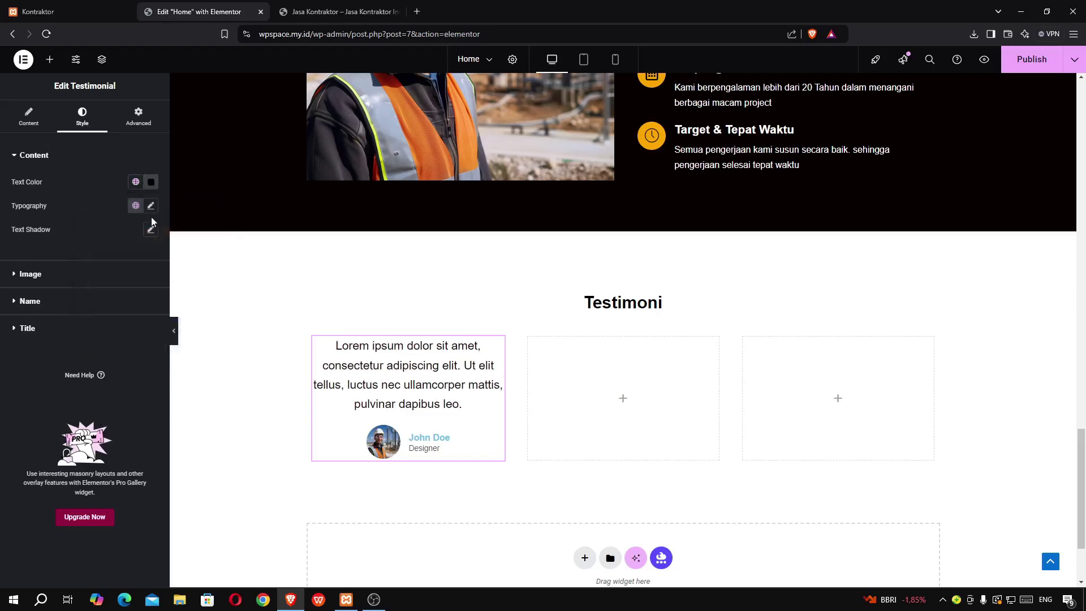
# Set the testimonial content's font size to 16 px
pyautogui.click(153, 210)
pyautogui.write('15')
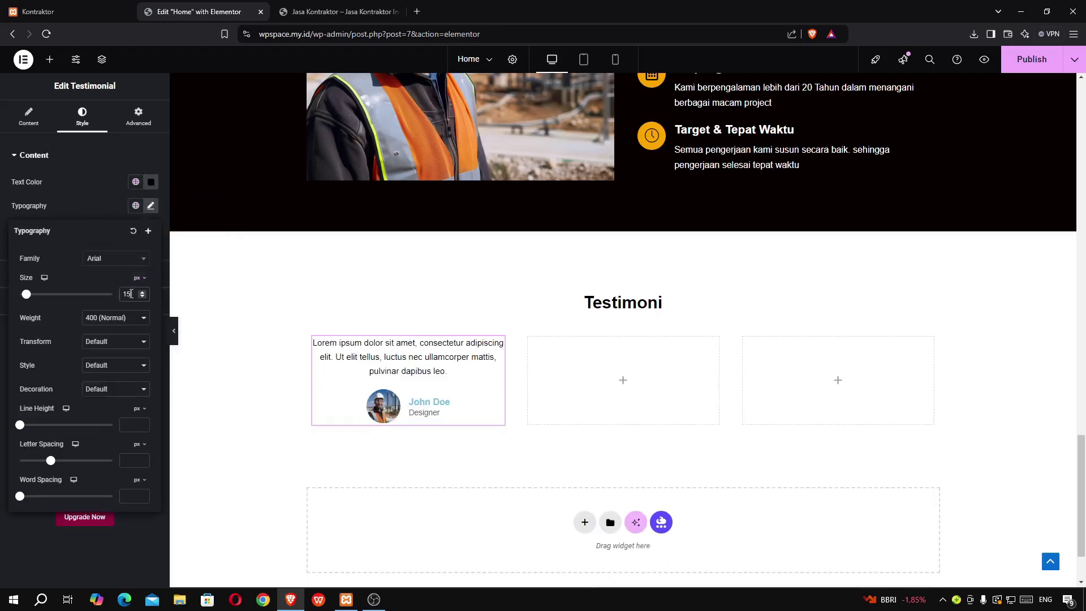
pyautogui.click(142, 292)
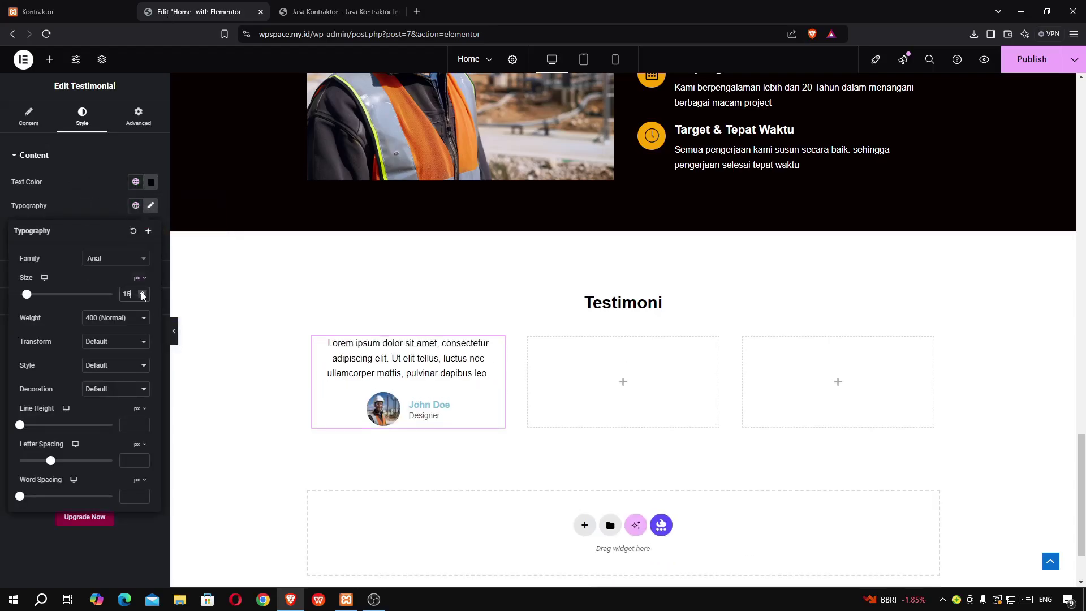
pyautogui.click(105, 214)
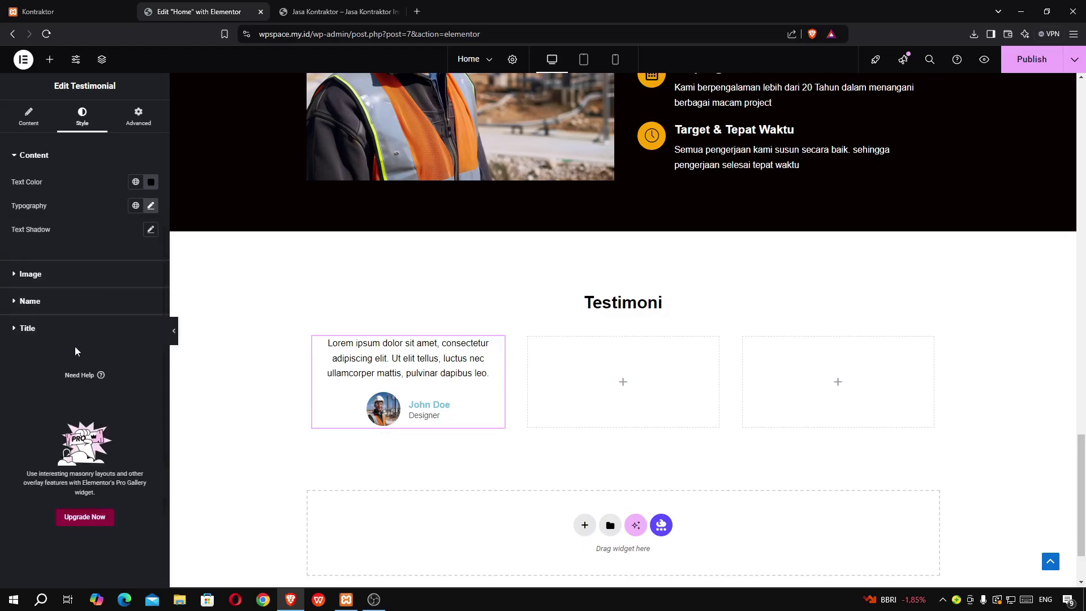
# Set the testimonial image's size to 81 px and give it a solid 1 px border in #000000
pyautogui.click(34, 275)
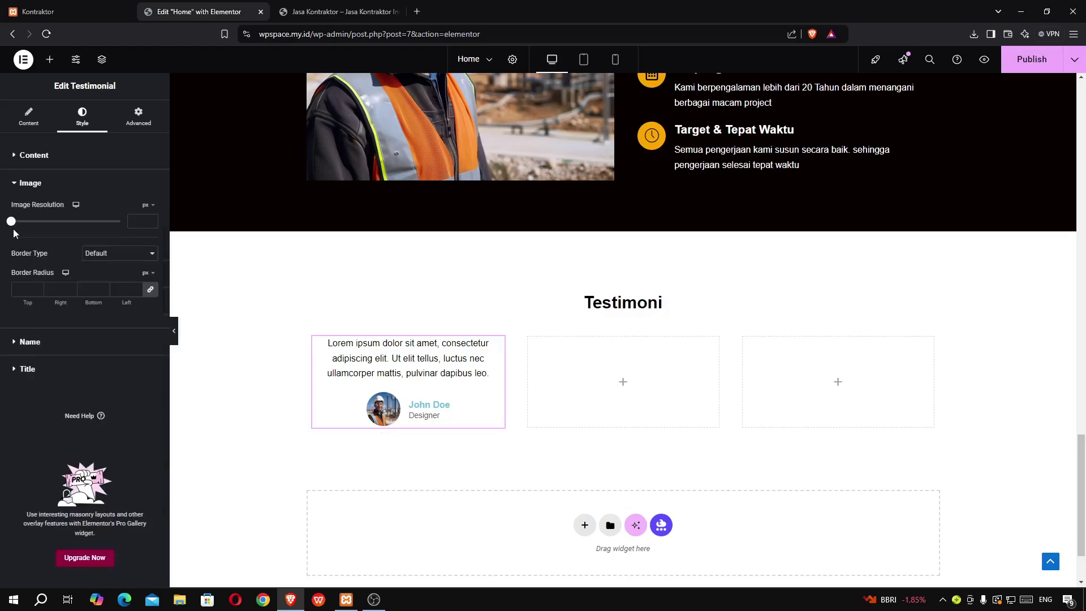
pyautogui.moveTo(11, 221); pyautogui.dragTo(48, 248)
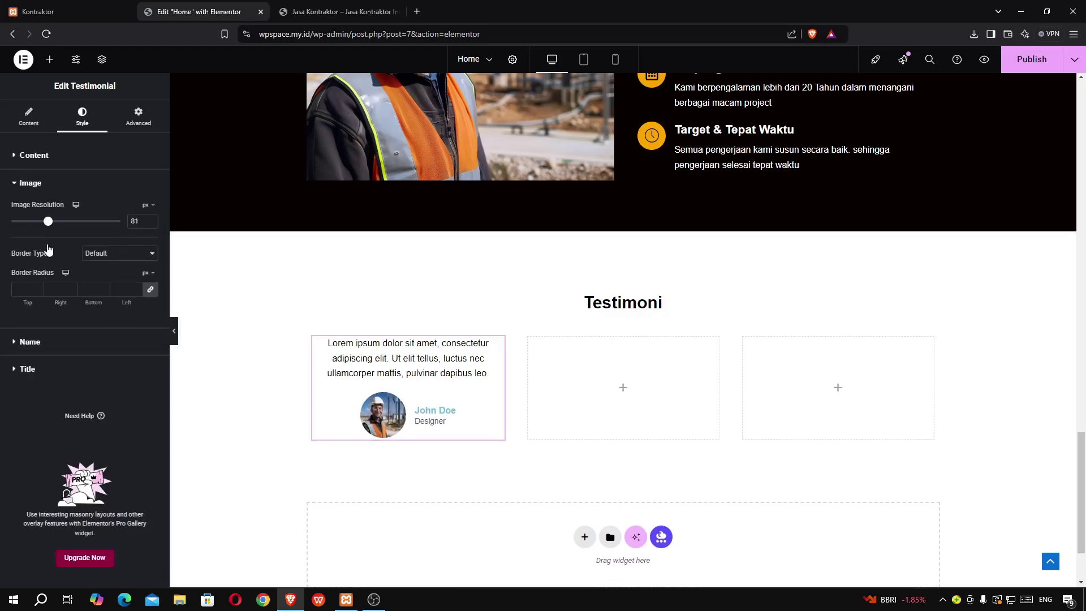
pyautogui.click(94, 255)
pyautogui.click(99, 294)
pyautogui.click(100, 292)
pyautogui.write('1')
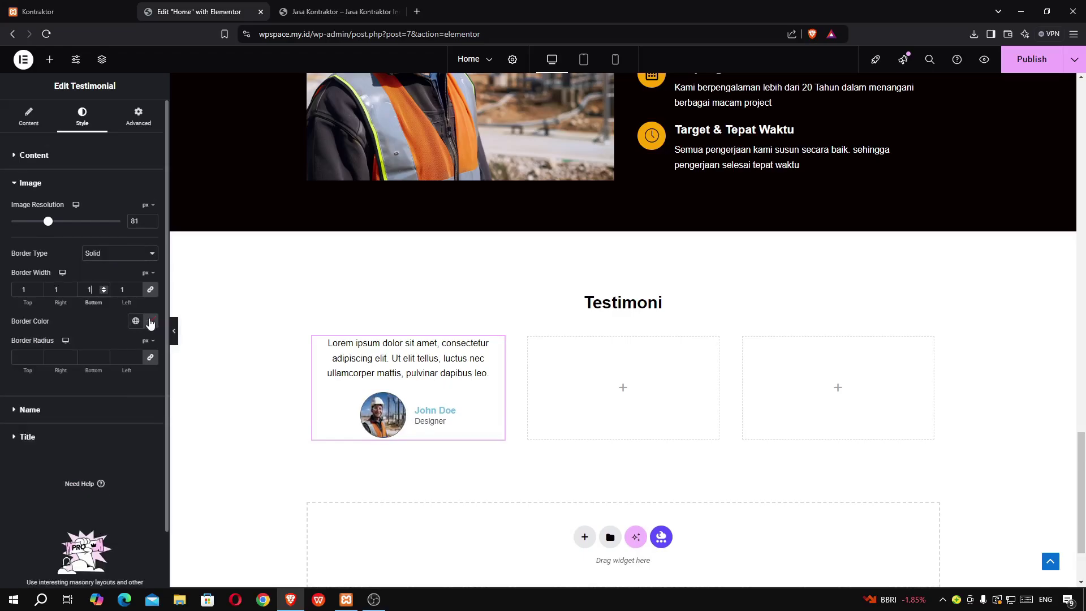
pyautogui.click(150, 321)
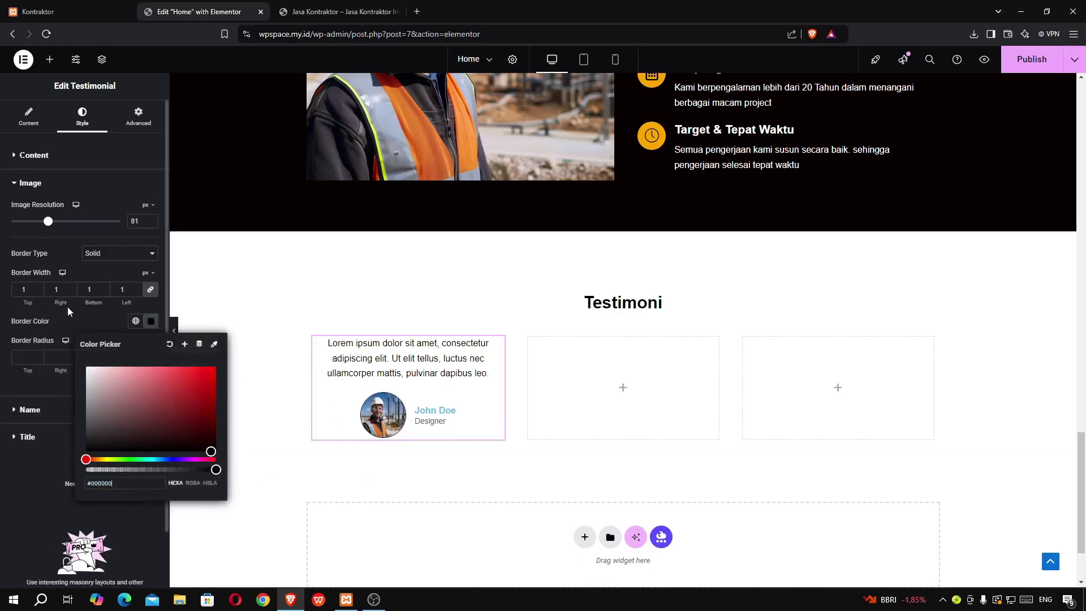
# Check the reference testimonials and set the testimonial name's text colour to #000000
pyautogui.click(50, 13)
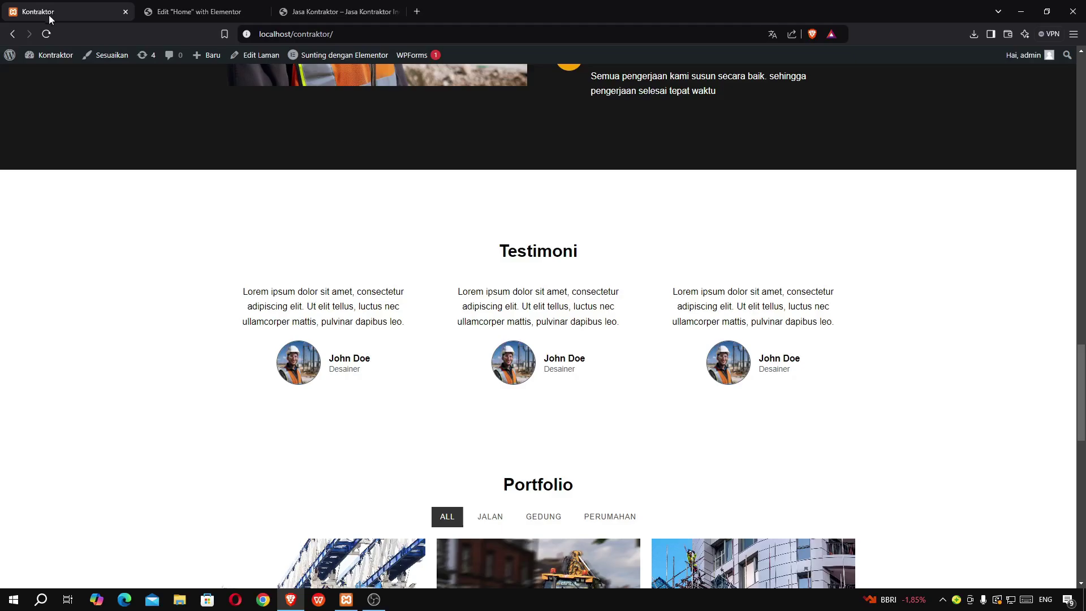
pyautogui.click(170, 12)
pyautogui.click(33, 417)
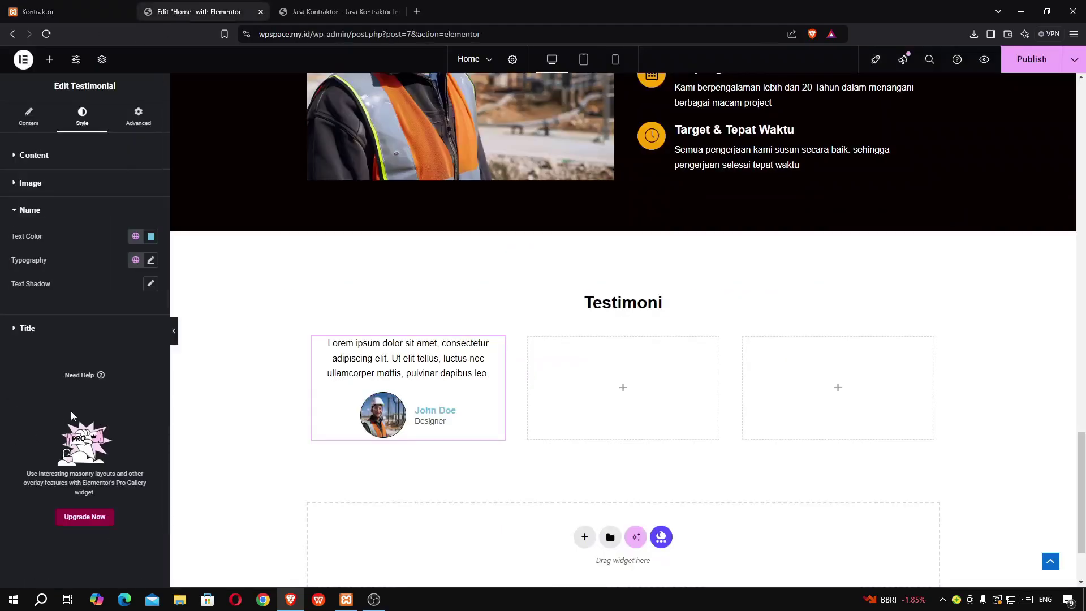
pyautogui.click(151, 236)
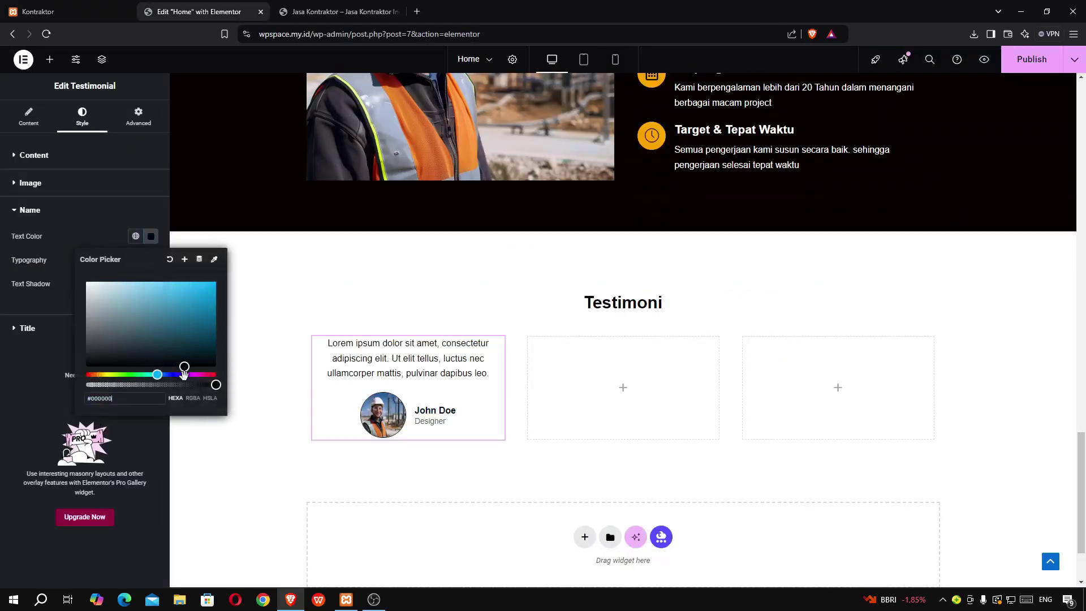
pyautogui.click(328, 406)
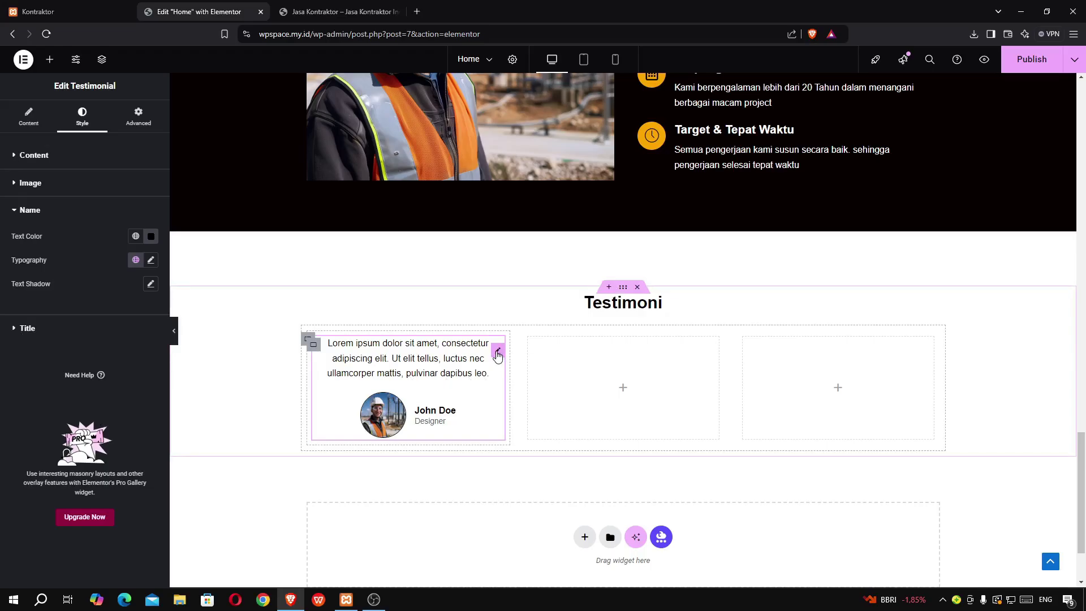
# Copy the styled testimonial and paste it into the second and third columns
pyautogui.rightClick(497, 354)
pyautogui.press('Escape')
pyautogui.rightClick(584, 369)
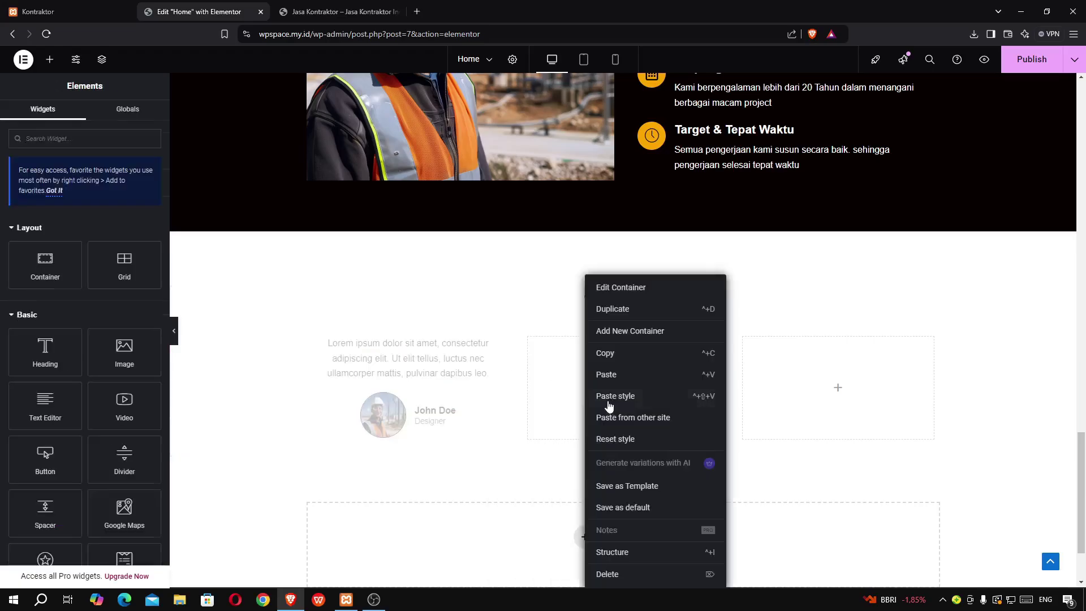
pyautogui.click(604, 375)
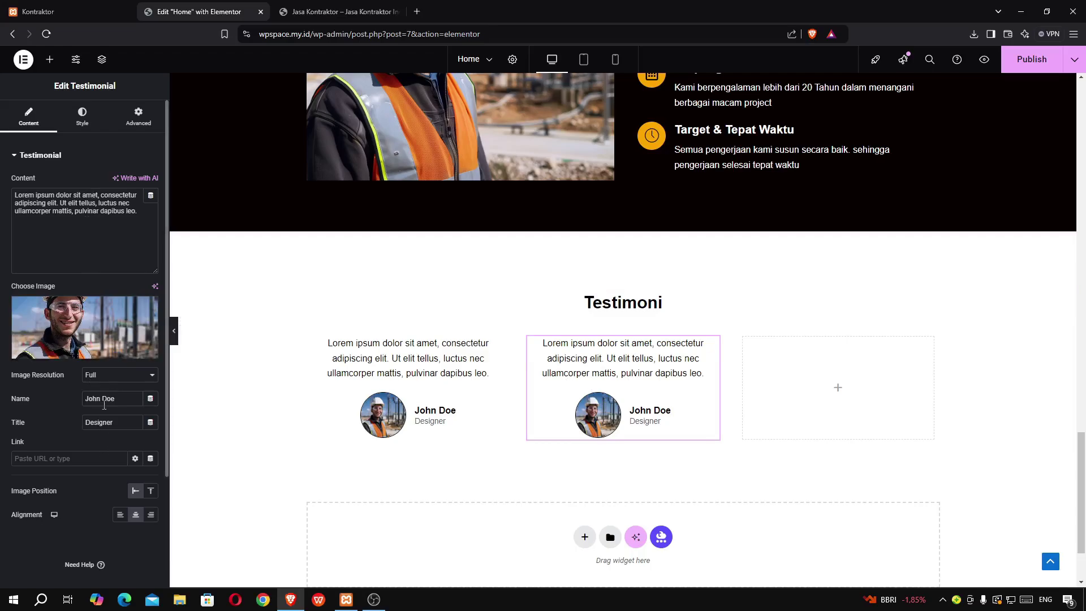
pyautogui.rightClick(806, 396)
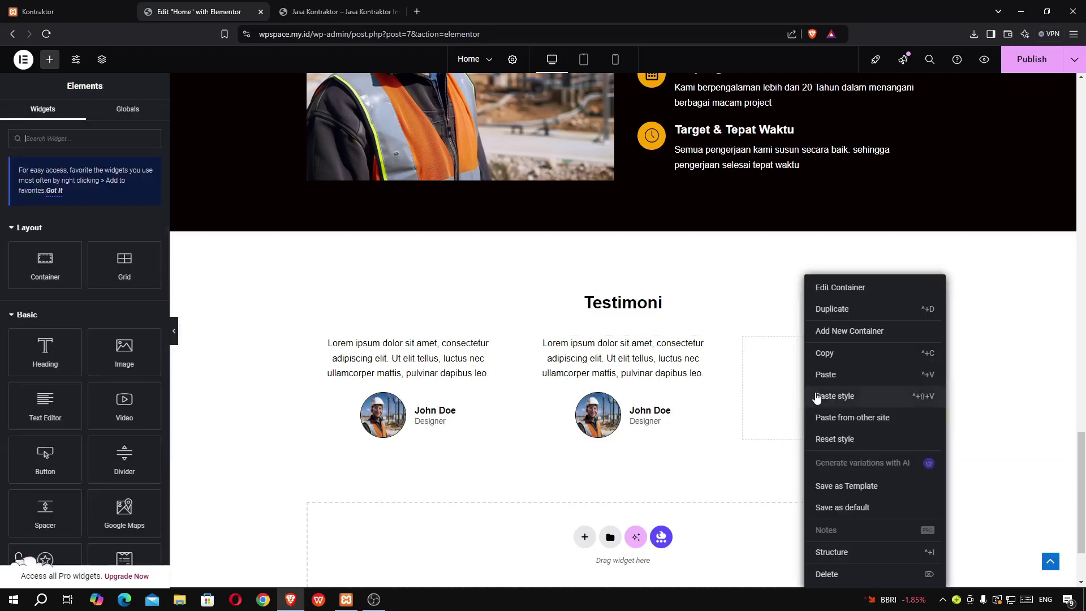
pyautogui.click(821, 383)
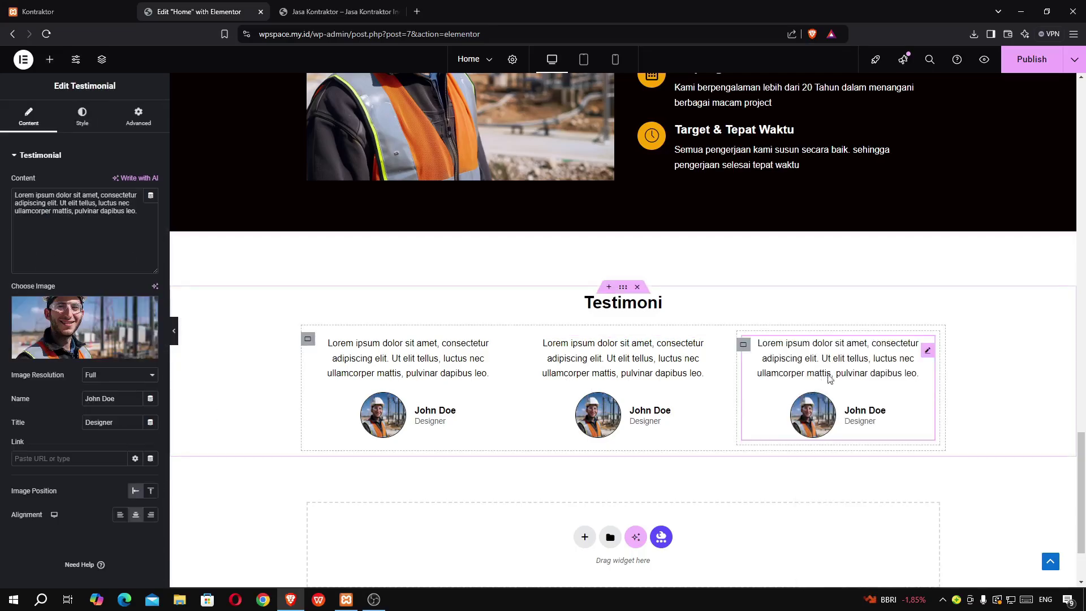
# Publish the page changes and reload the live Jasa Kontraktor site
pyautogui.click(1028, 63)
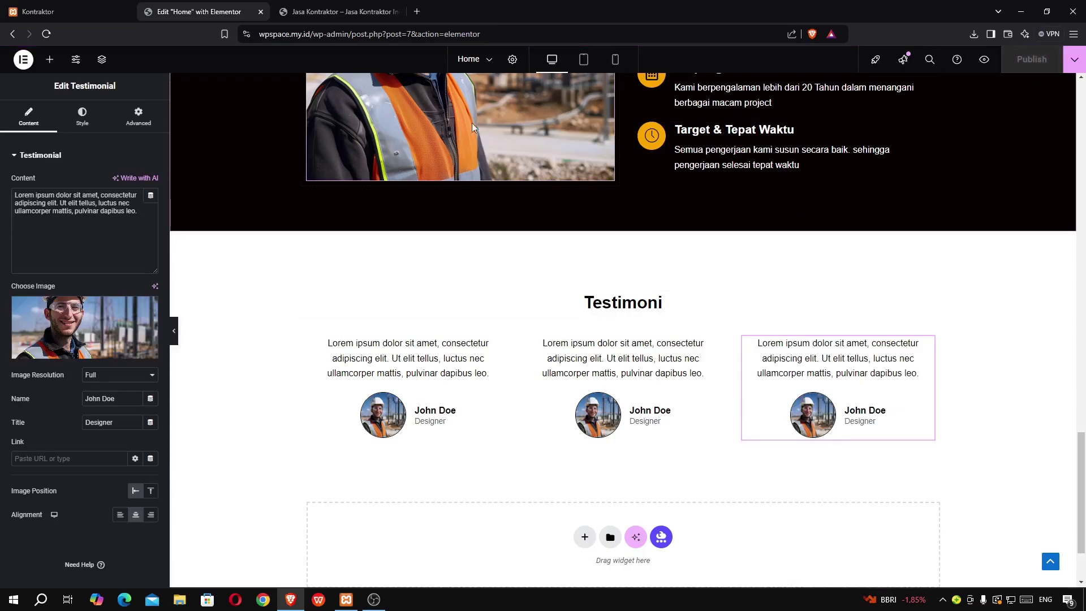
pyautogui.click(305, 11)
pyautogui.click(47, 35)
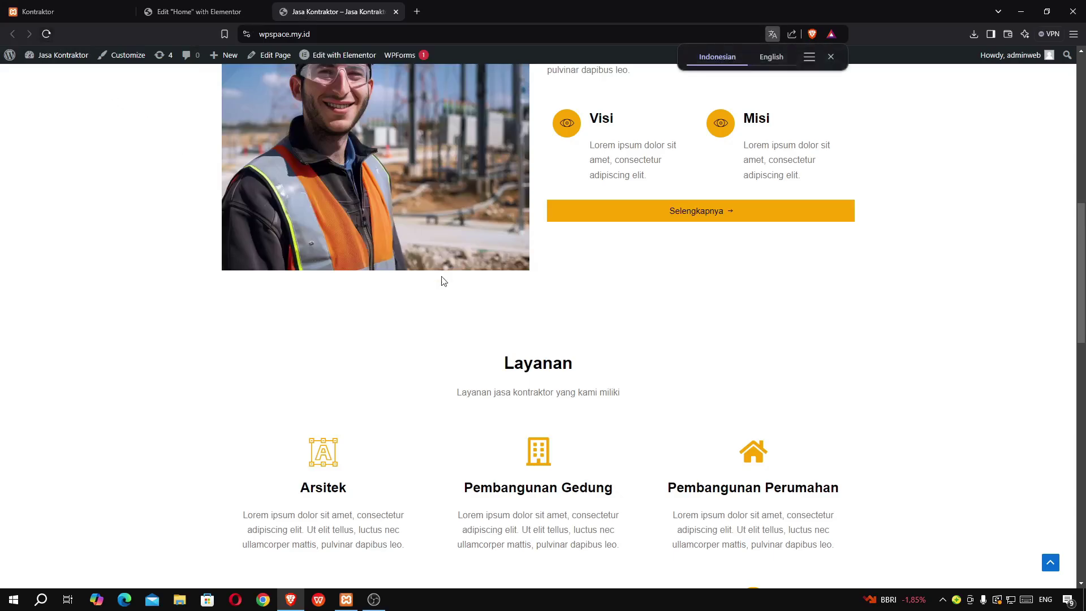
# Review the new Testimoni section and the sections above it on the live page
pyautogui.scroll(-7, 446, 290)
pyautogui.scroll(-9, 463, 309)
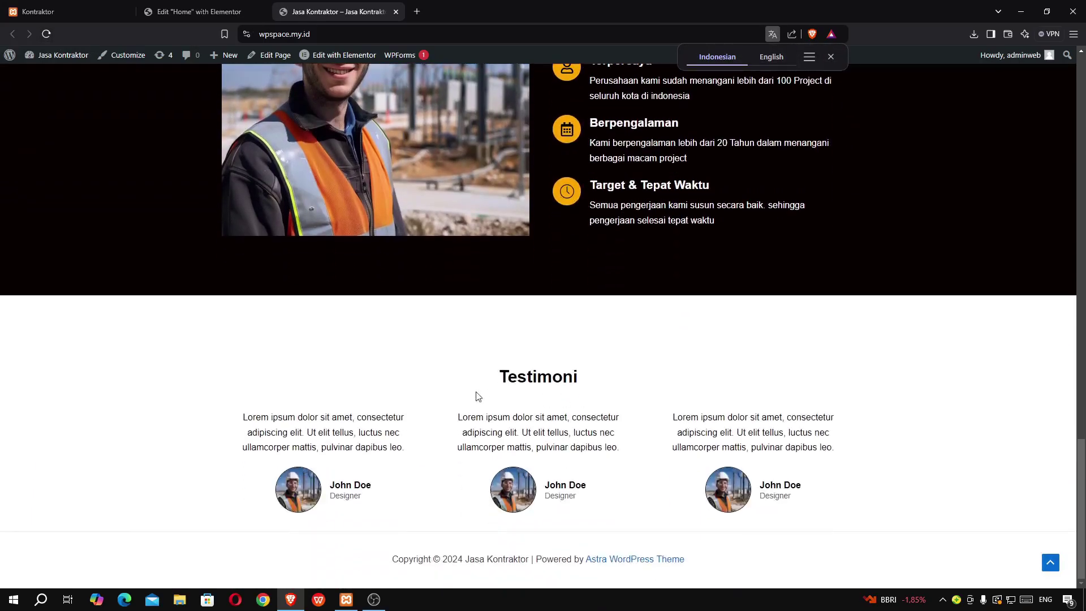
pyautogui.moveTo(478, 396); pyautogui.dragTo(620, 419)
pyautogui.click(682, 429)
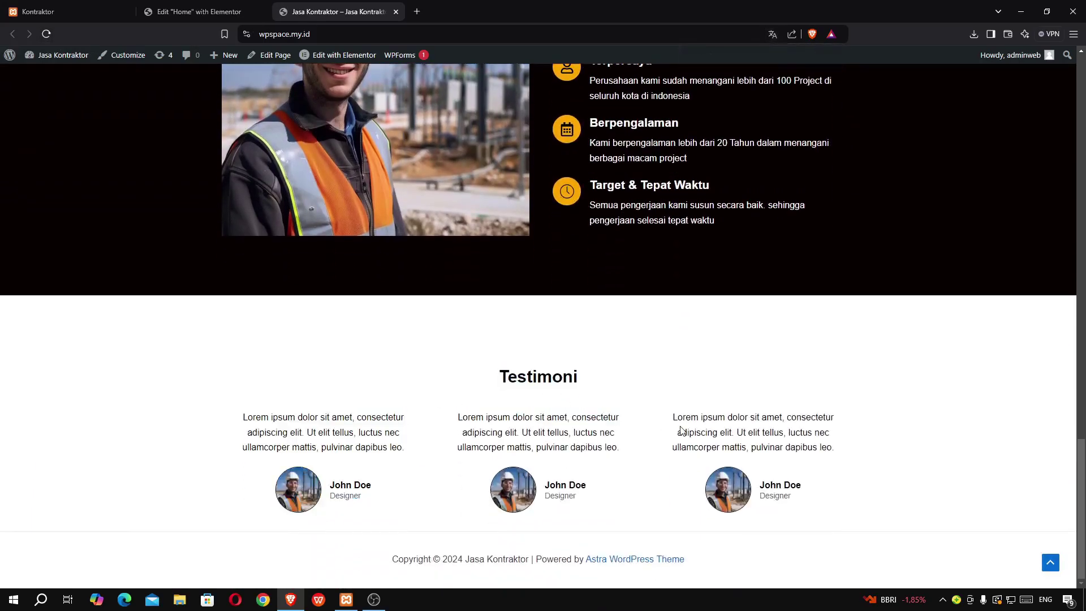
pyautogui.scroll(4, 680, 430)
pyautogui.scroll(-3, 681, 429)
pyautogui.scroll(10, 684, 424)
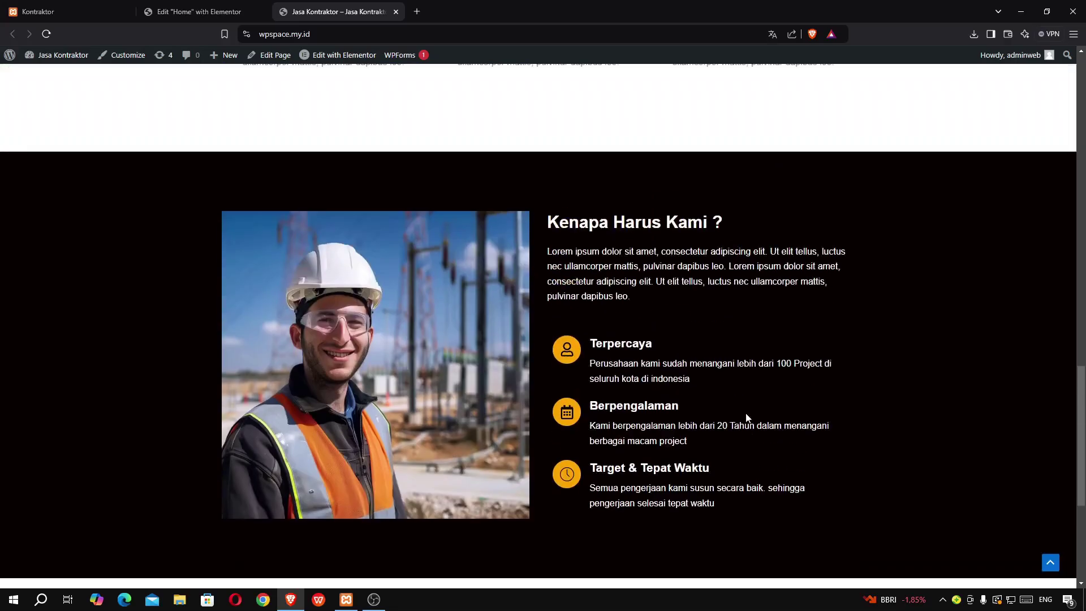
pyautogui.scroll(15, 746, 417)
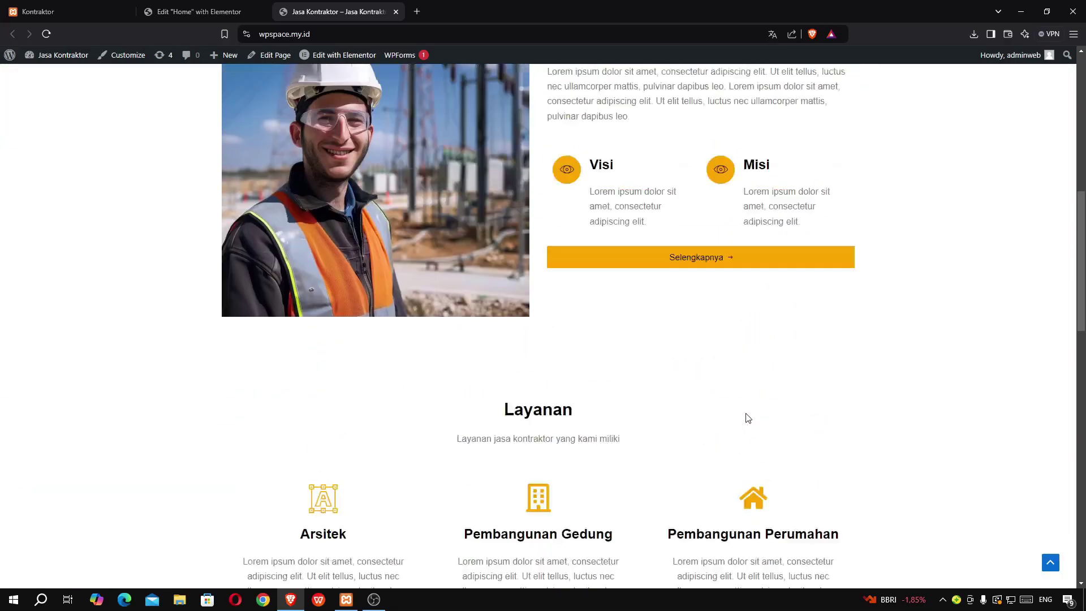